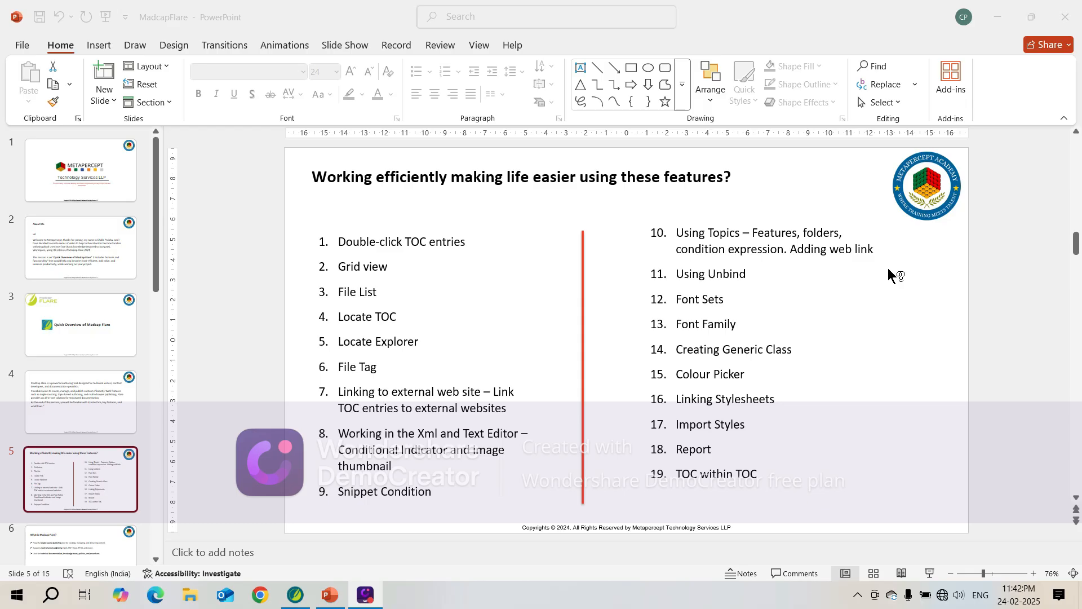
Step: In MadCap Flare, toggle the TOC double-click behavior to display properties and try it on Procedure 1 and another topic entry
left_click(998, 17)
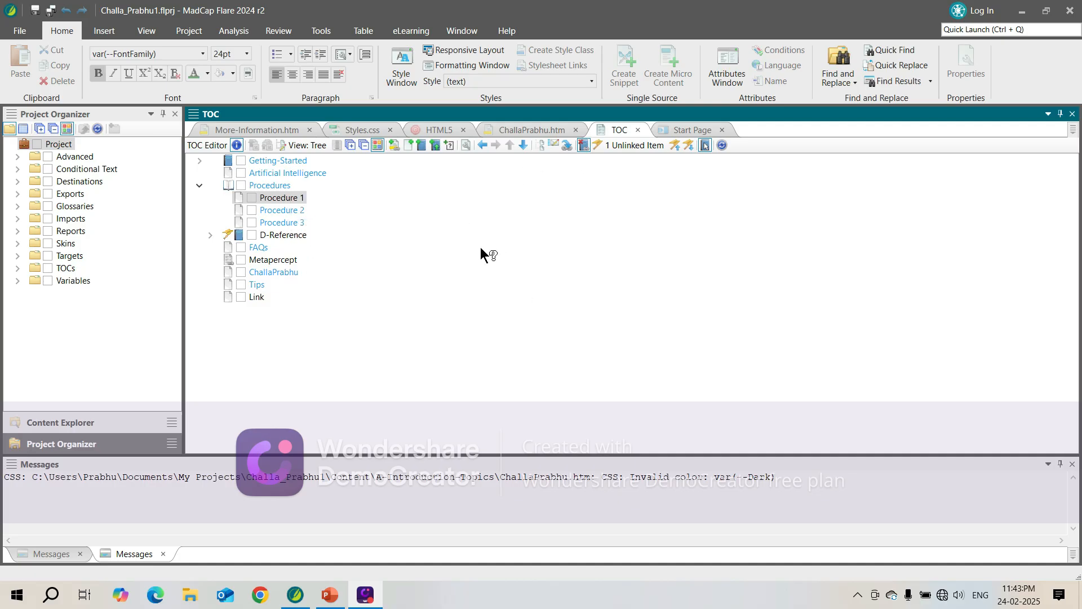
left_click(706, 148)
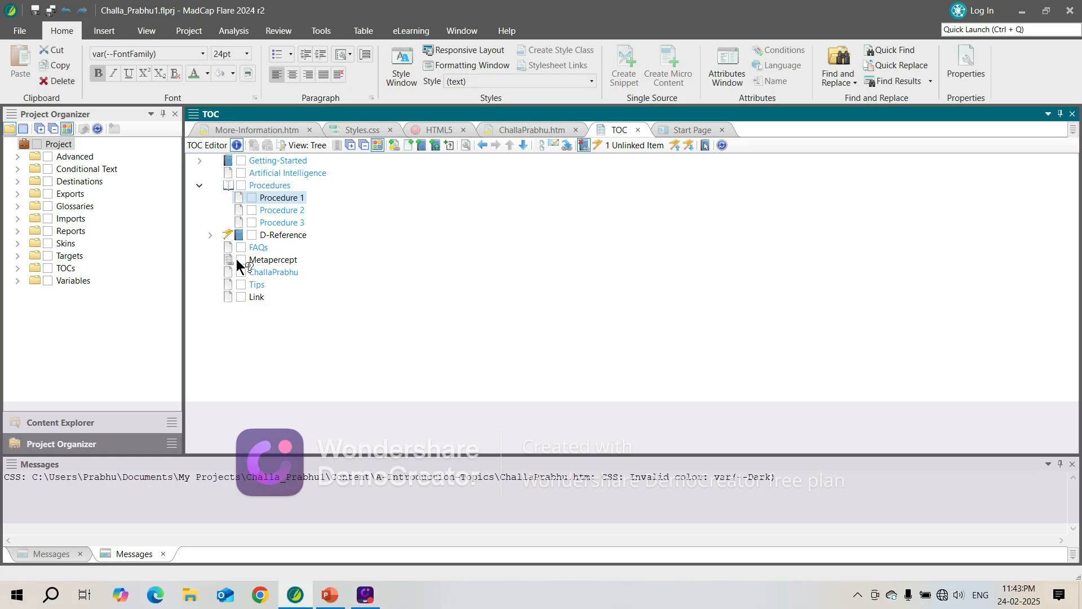
double_click(291, 198)
left_click_drag(507, 45, 707, 59)
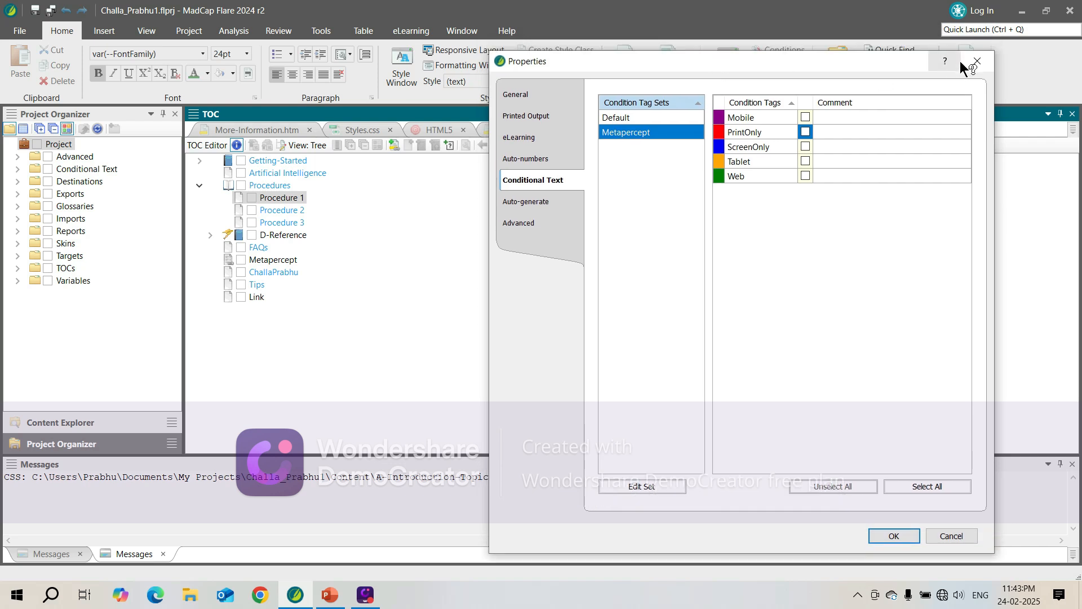
left_click(976, 63)
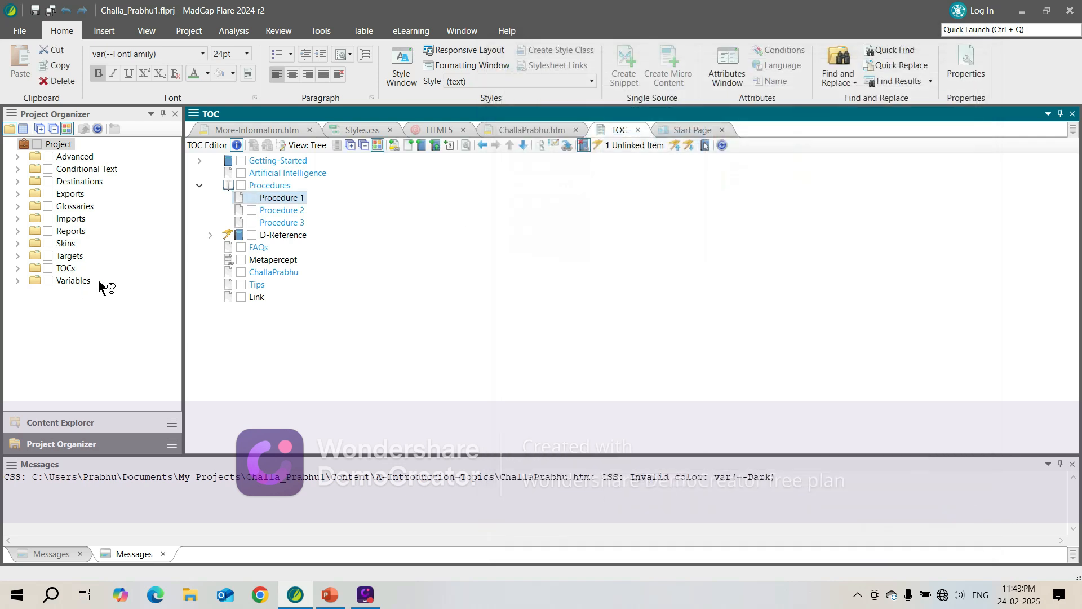
double_click(263, 273)
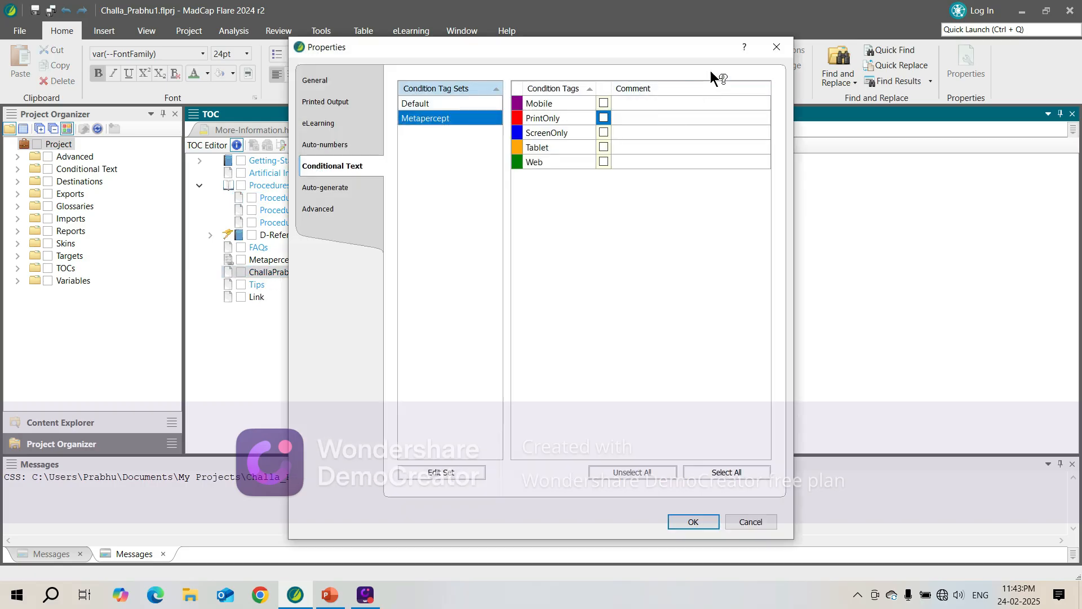
left_click(771, 44)
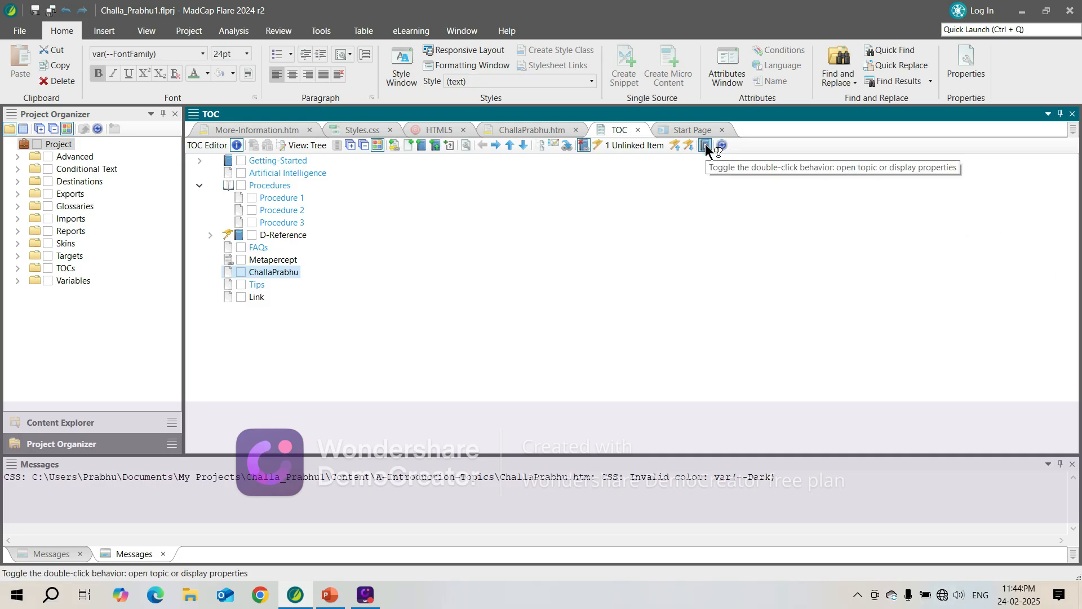
Step: Open the Procedure 1 topic from its TOC entry, then return to the TOC and toggle the double-click behavior again
double_click(272, 197)
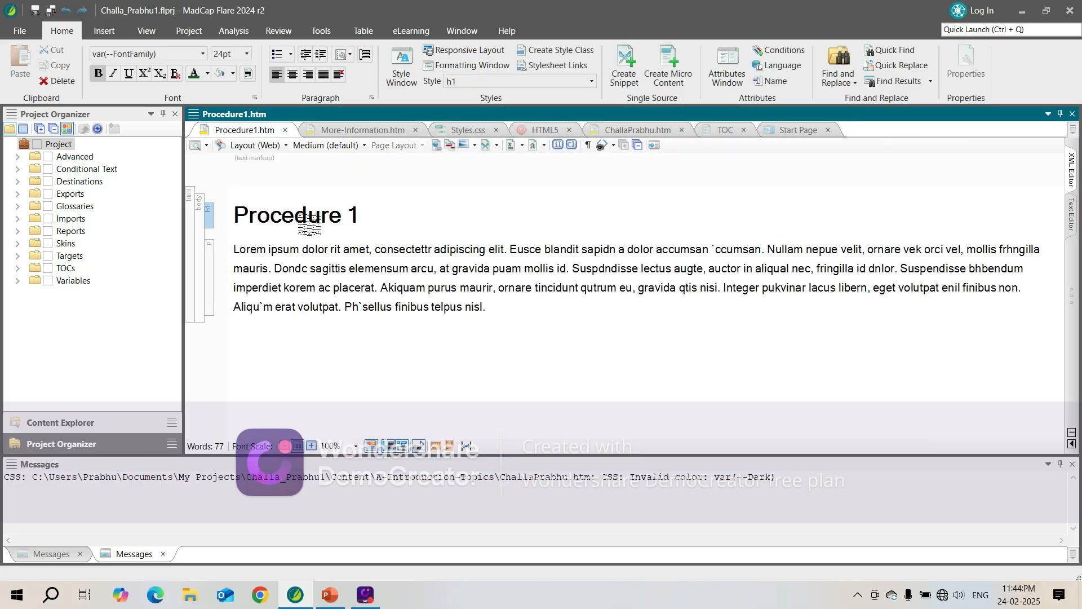
left_click(729, 130)
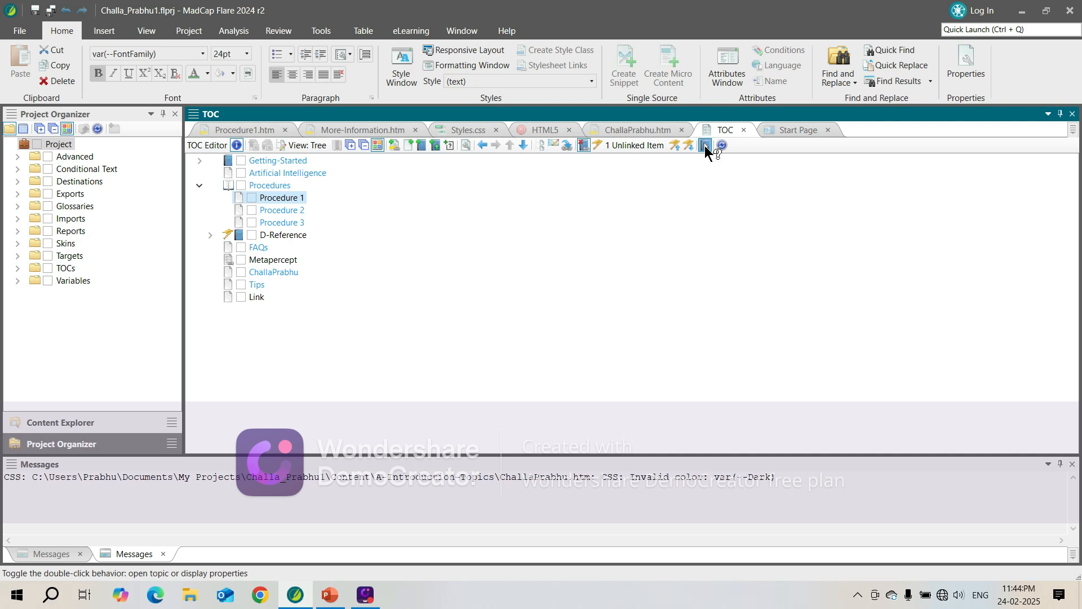
left_click(705, 145)
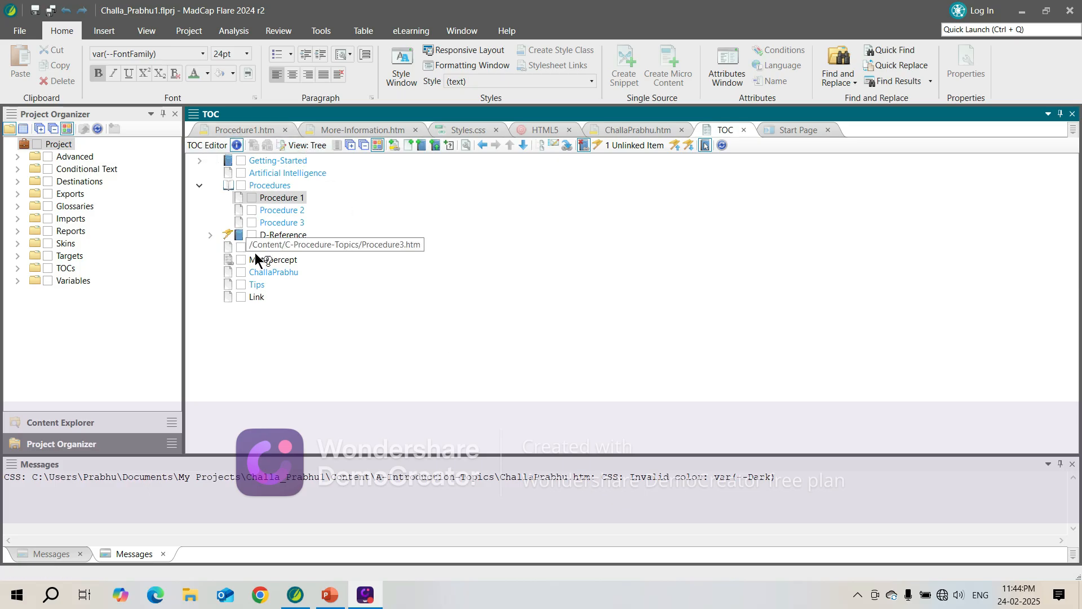
Step: Compare the TOC's grid and tree views, including the grid's further columns, ending in grid view
left_click(310, 146)
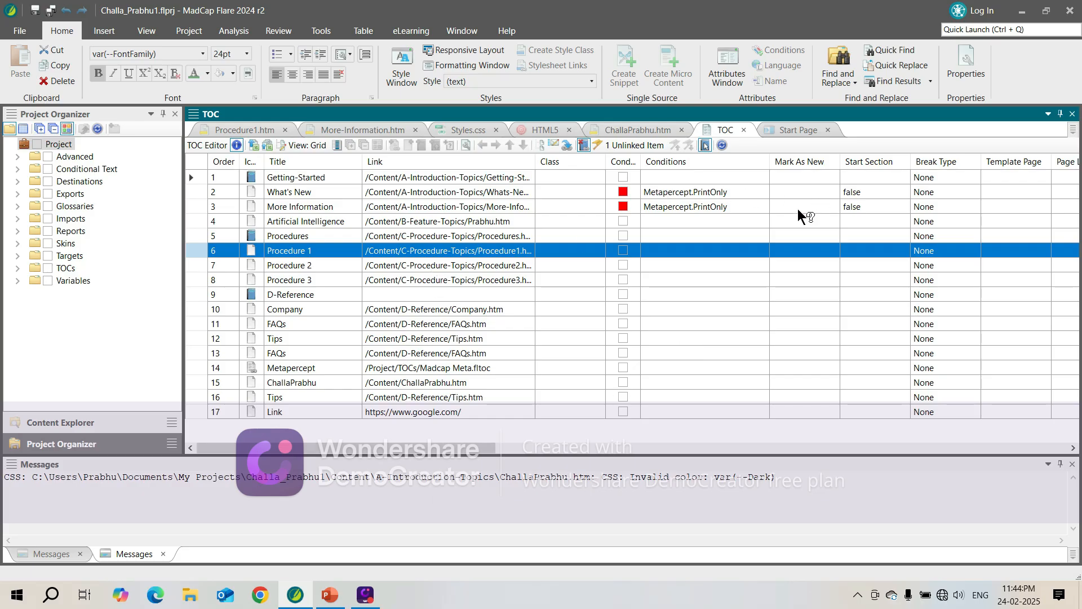
left_click_drag(428, 455, 356, 455)
left_click(314, 148)
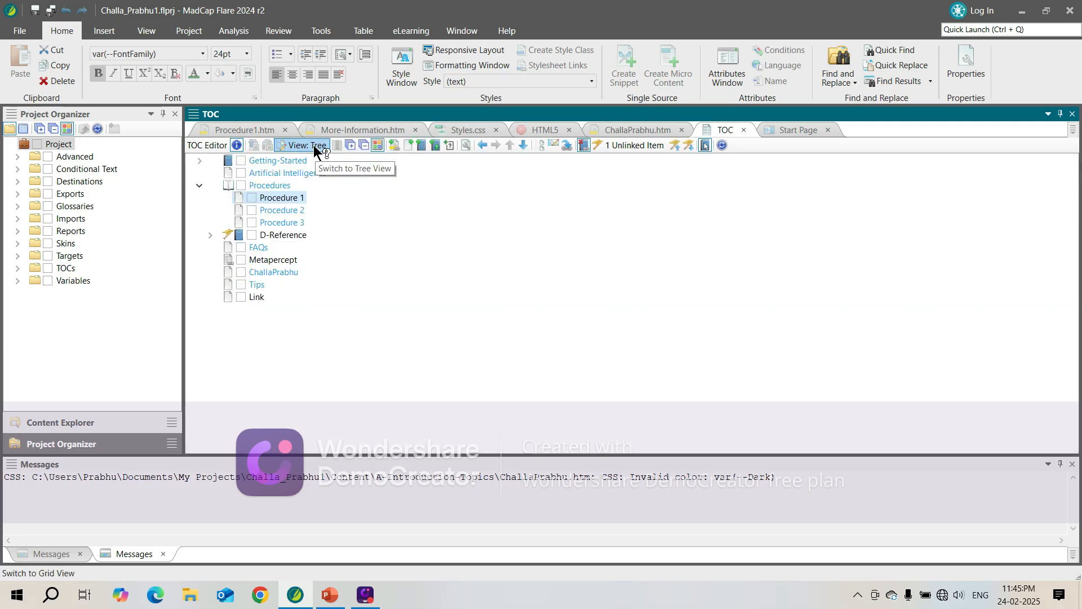
left_click(314, 148)
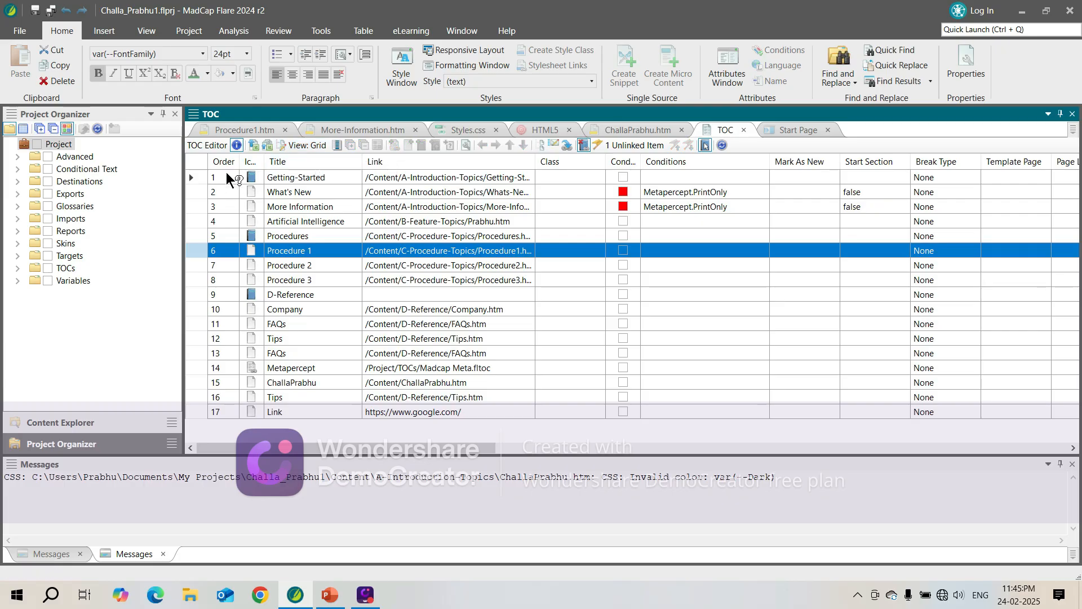
Step: Try reordering the Condition Icon column up and down in the TOC grid's column settings, and discard the changes
left_click(338, 146)
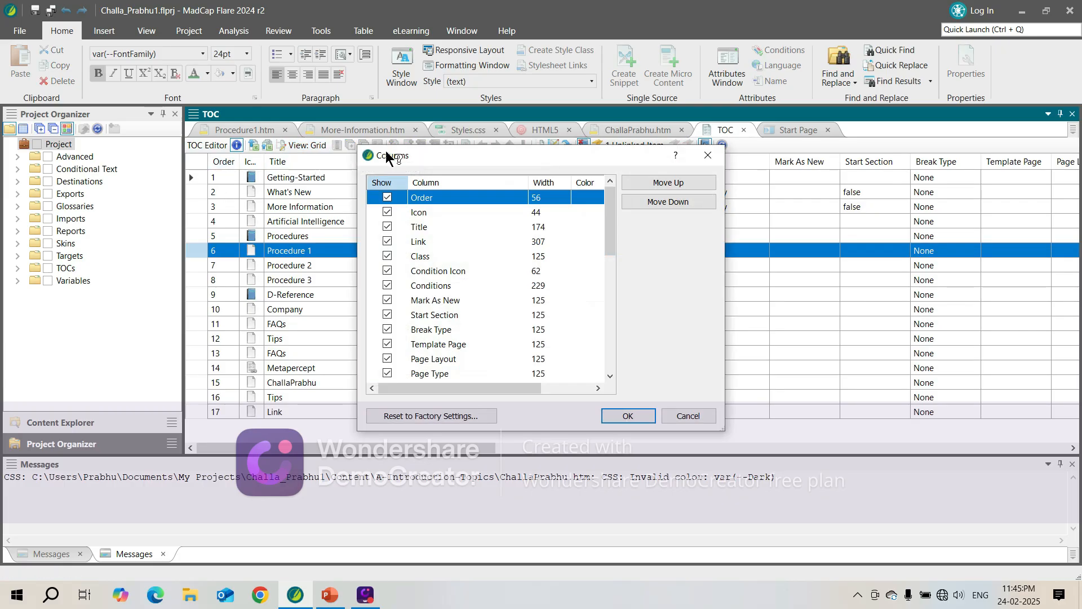
left_click_drag(611, 248, 597, 213)
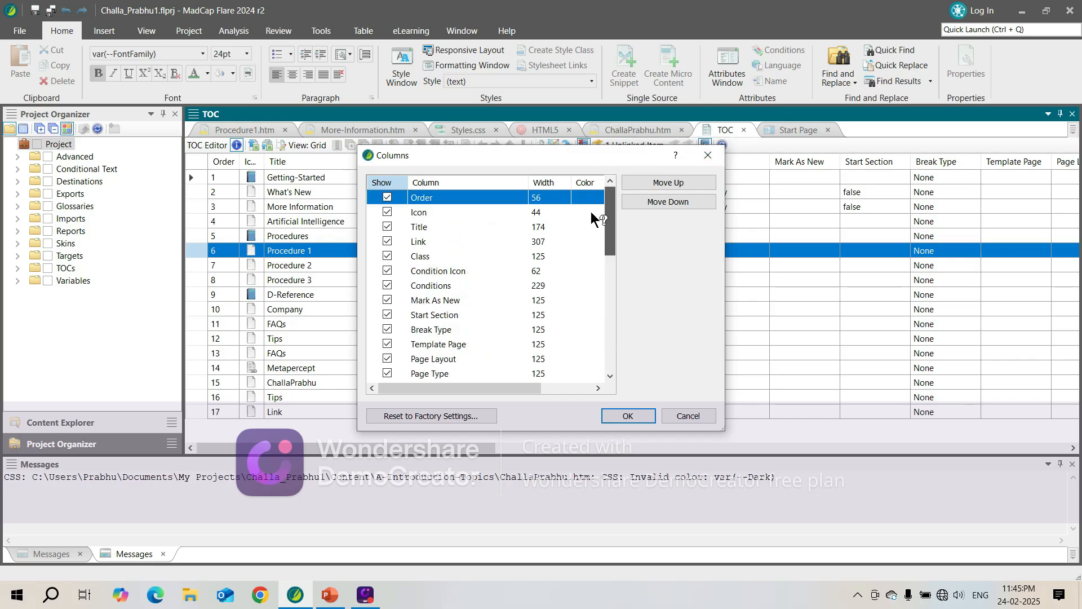
left_click(471, 270)
left_click(648, 182)
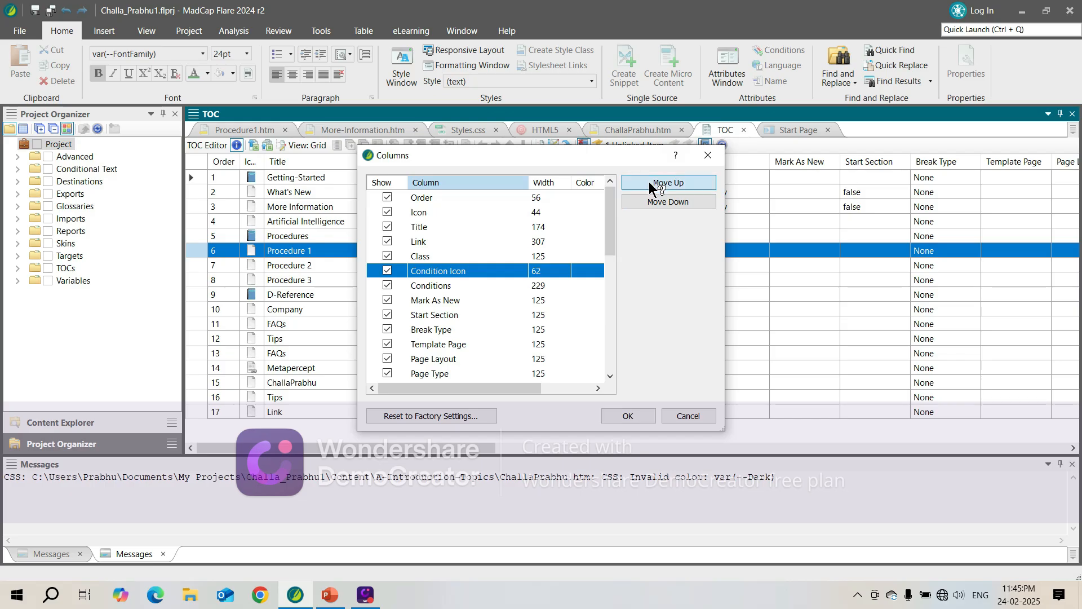
left_click(651, 198)
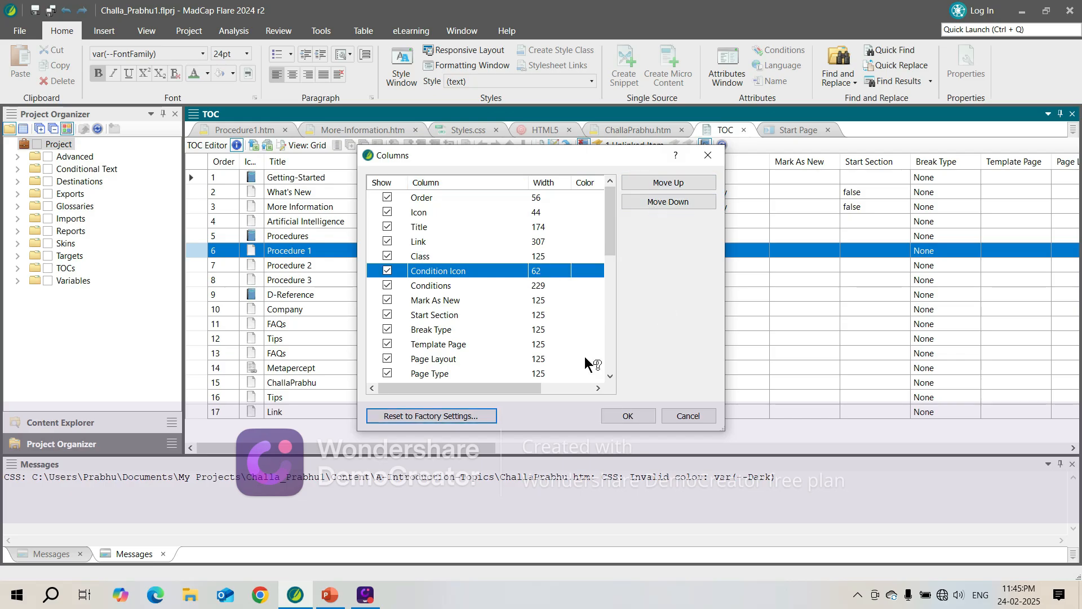
left_click(687, 416)
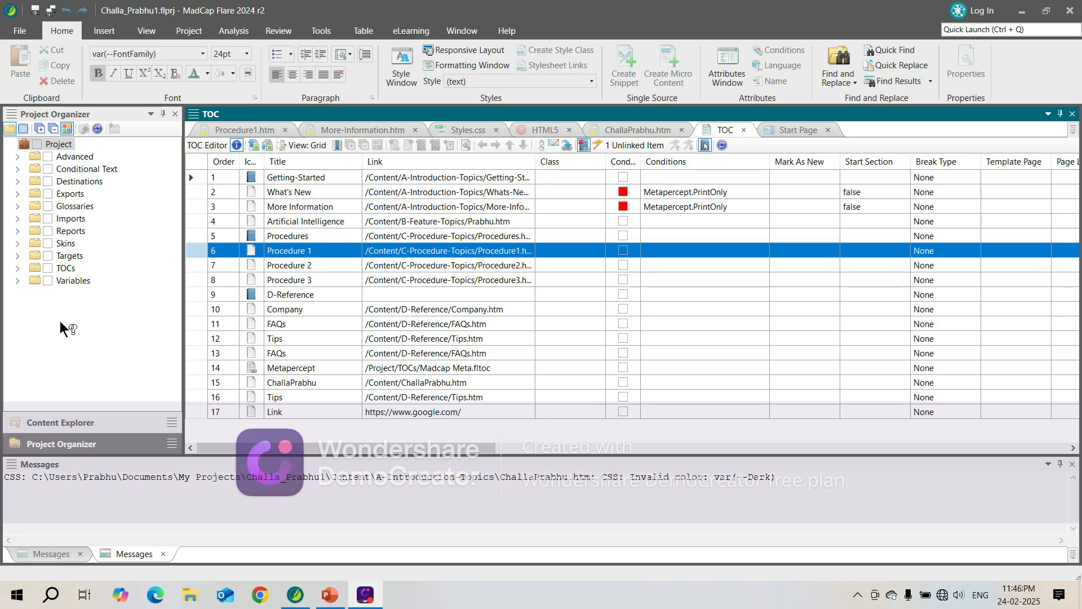
Step: Show the Content Explorer with a separate file pane and widen it, with the TOC in tree view
left_click(70, 424)
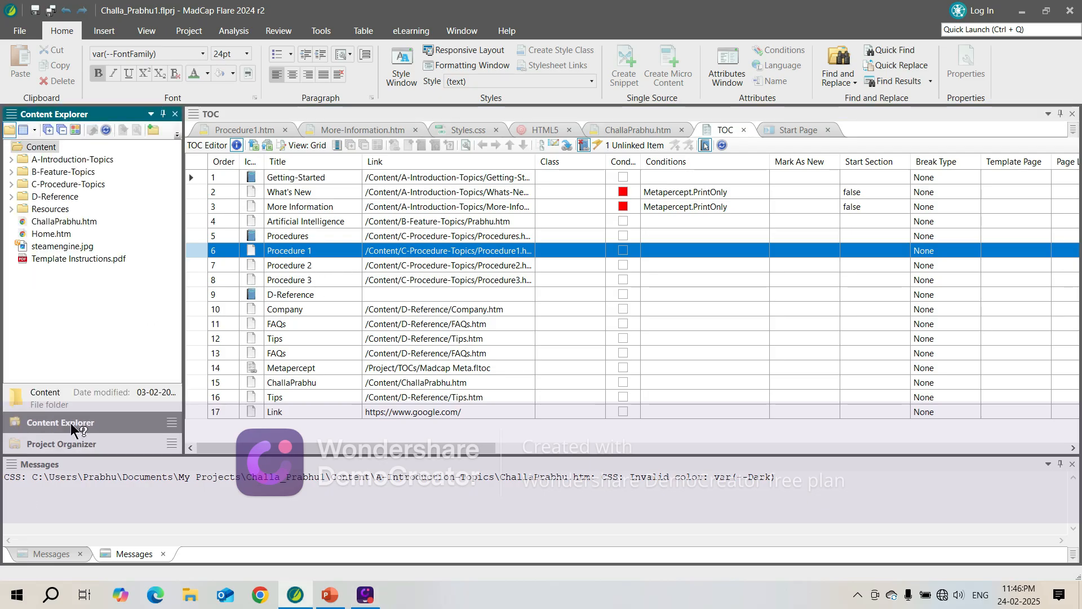
left_click(313, 146)
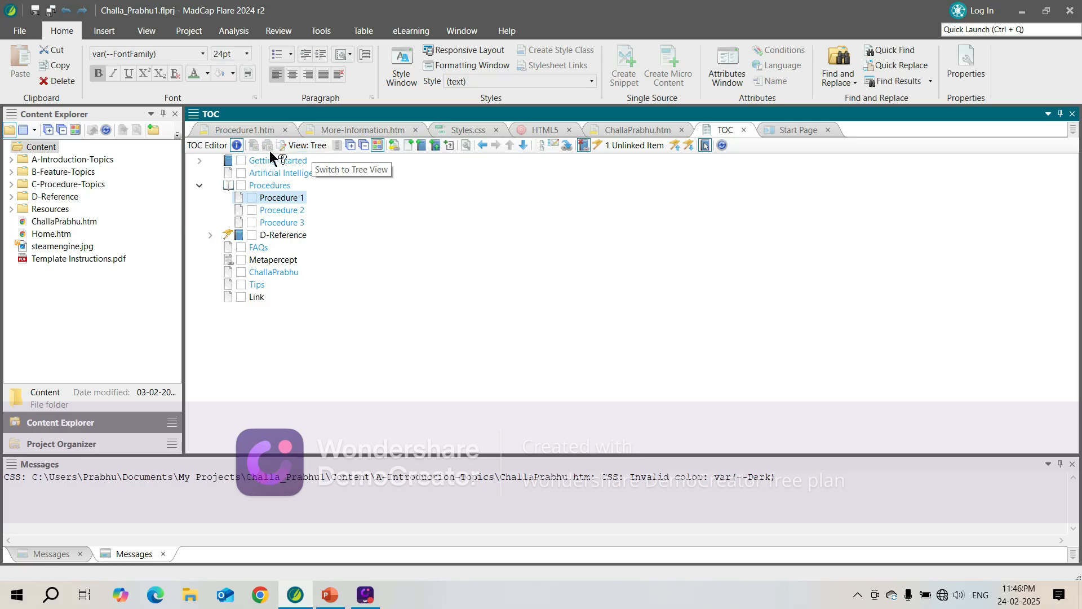
left_click(23, 130)
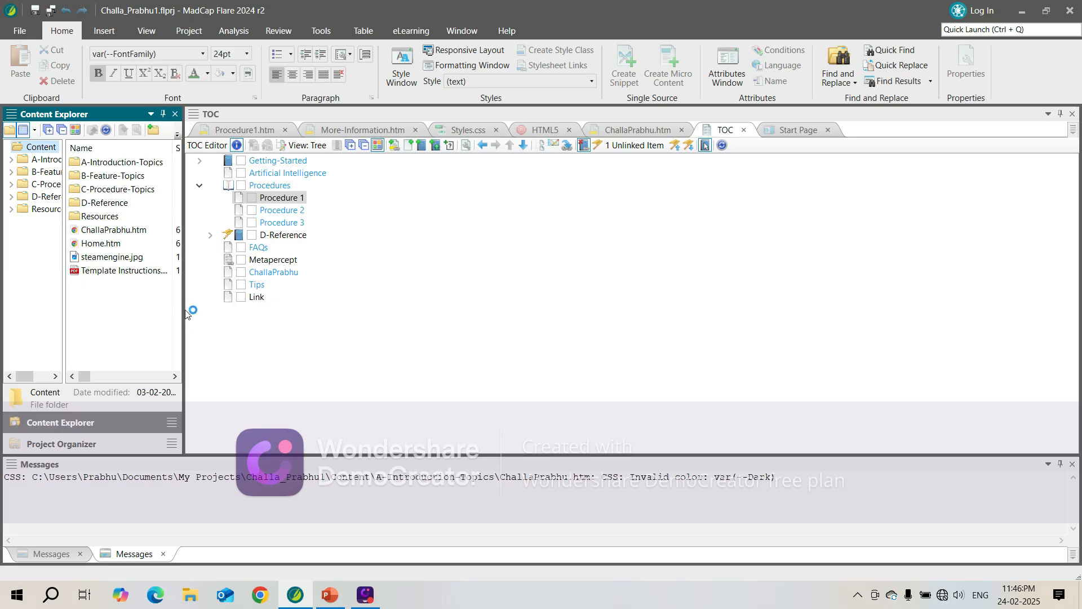
left_click_drag(183, 310, 260, 310)
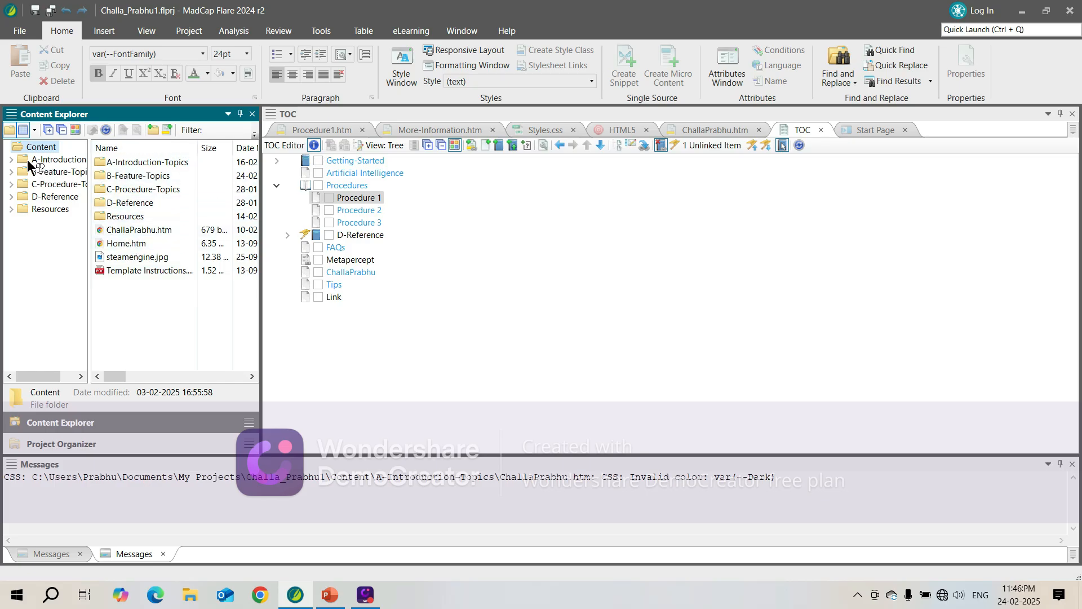
Step: Select the first four topic files in the A-Introduction-Topics folder together, through NewTopic.htm
left_click(45, 160)
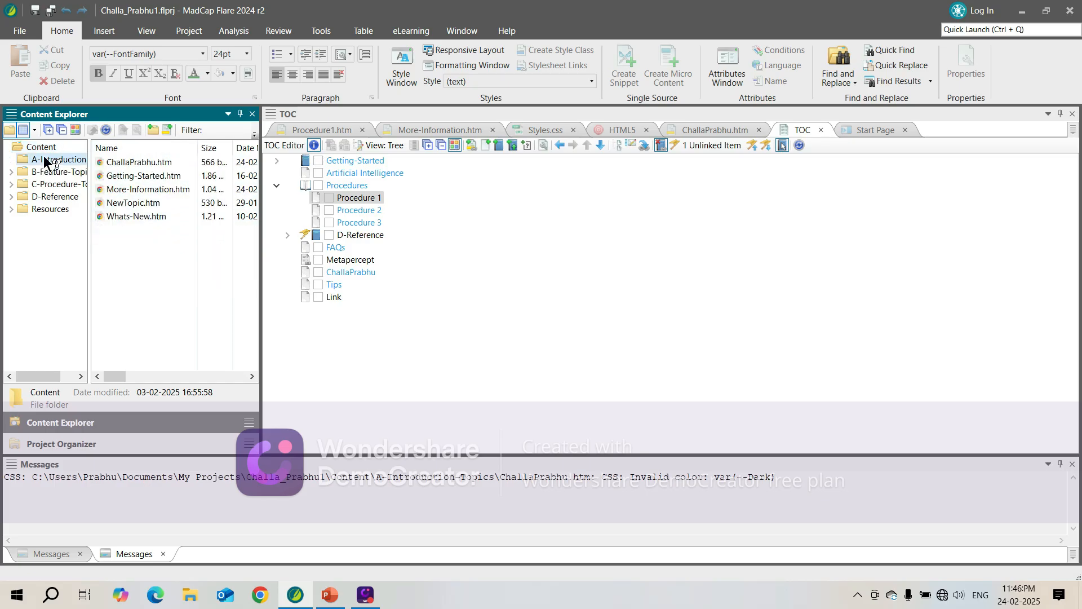
left_click(112, 165)
left_click(121, 176)
key("Caps_Lock")
left_click(133, 187)
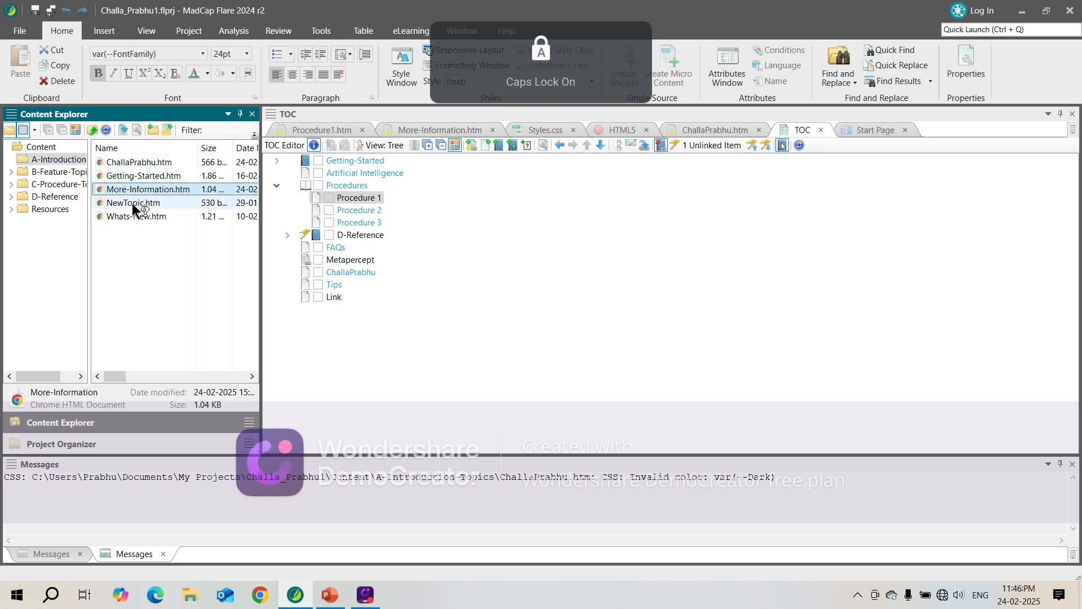
left_click(132, 203)
key("Caps_Lock")
left_click(142, 189, "ctrl")
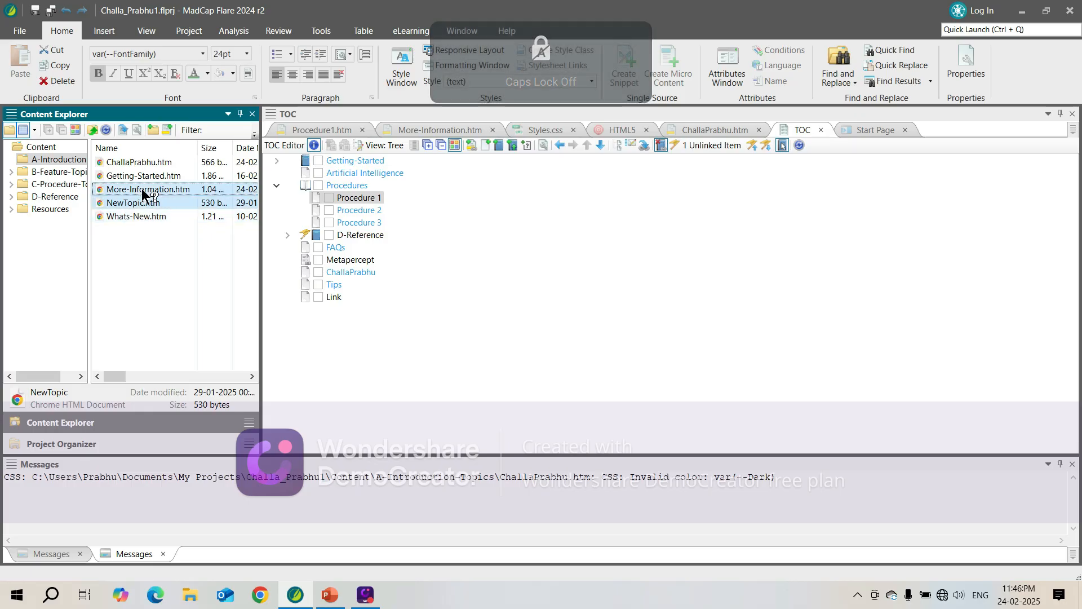
left_click(141, 174, "ctrl")
left_click(142, 163, "ctrl")
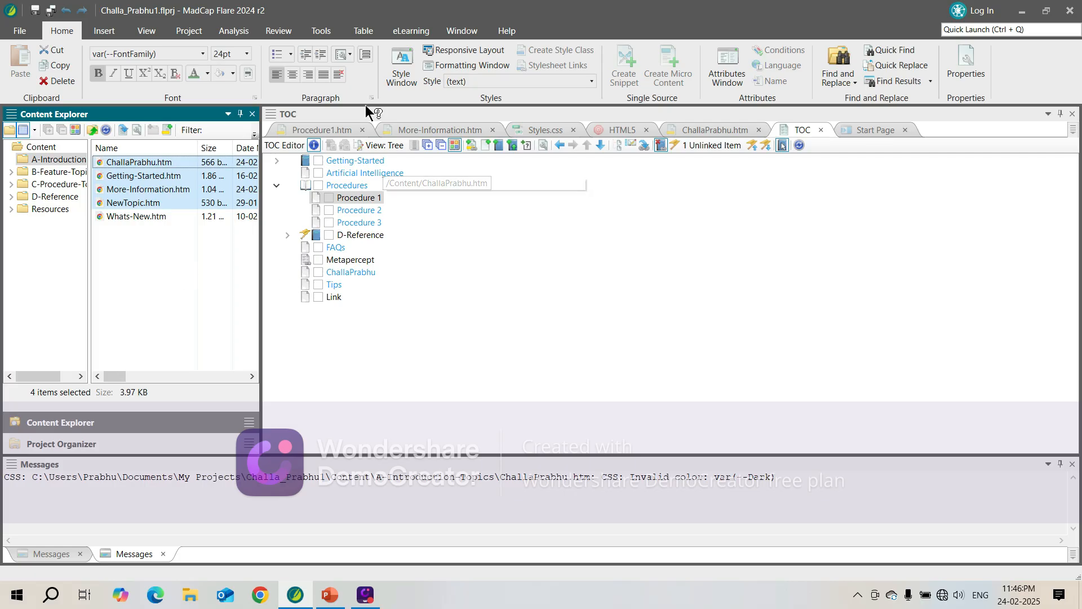
Step: Switch the TOC to grid view and open the project's File List
left_click(392, 149)
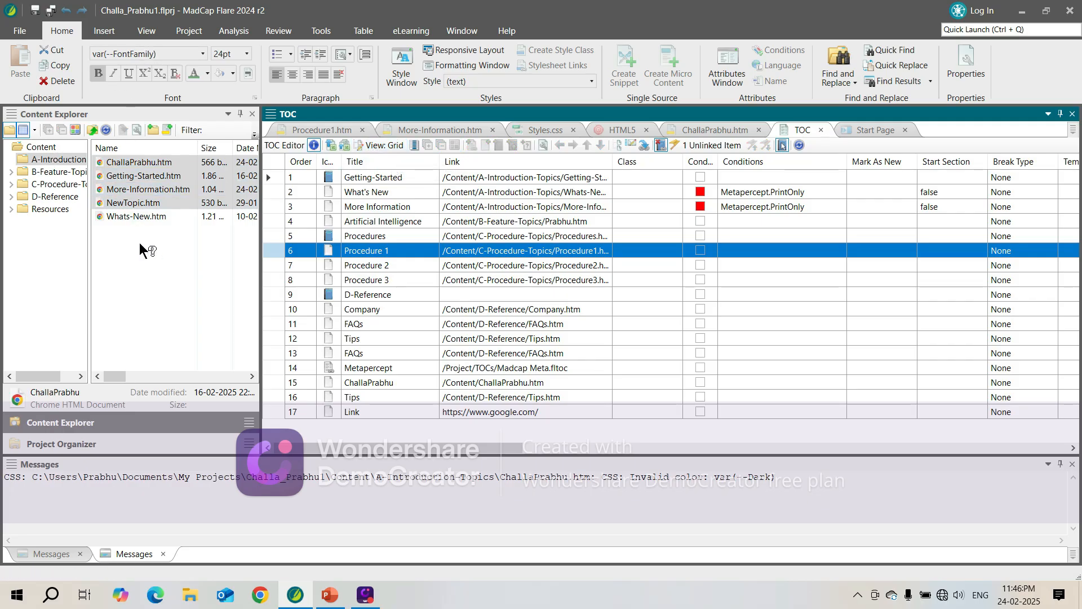
left_click(188, 32)
left_click(149, 32)
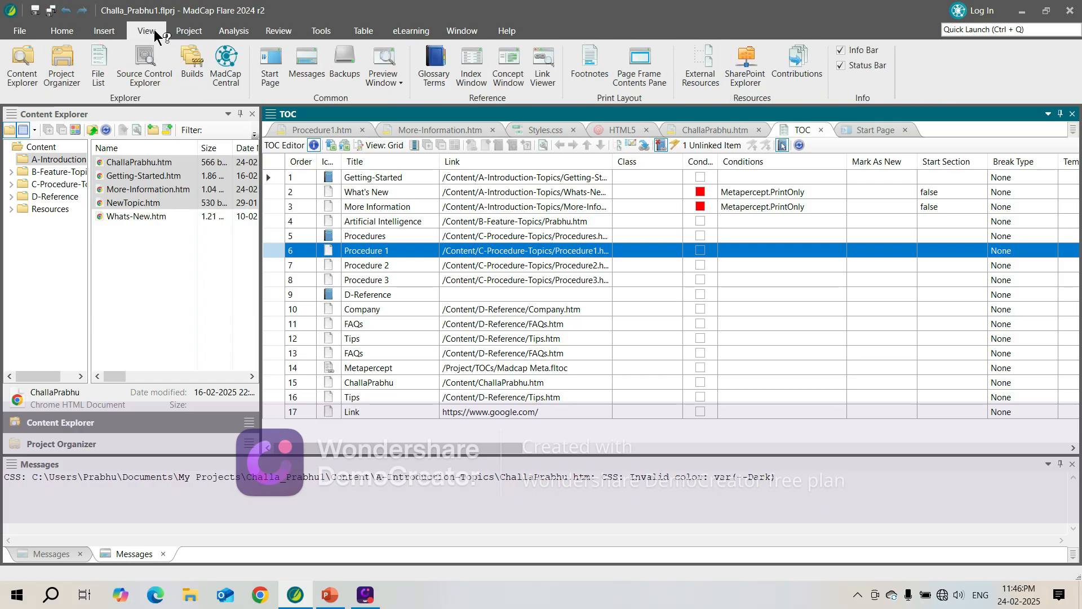
left_click(98, 70)
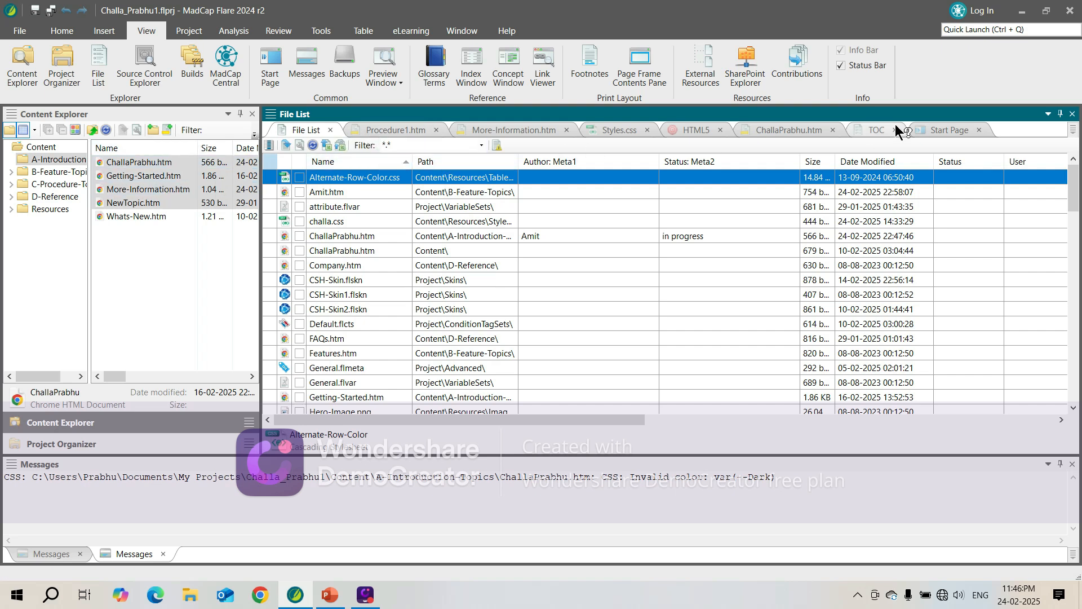
Step: Return to the TOC and compare its tree view with the grid view again
left_click(870, 130)
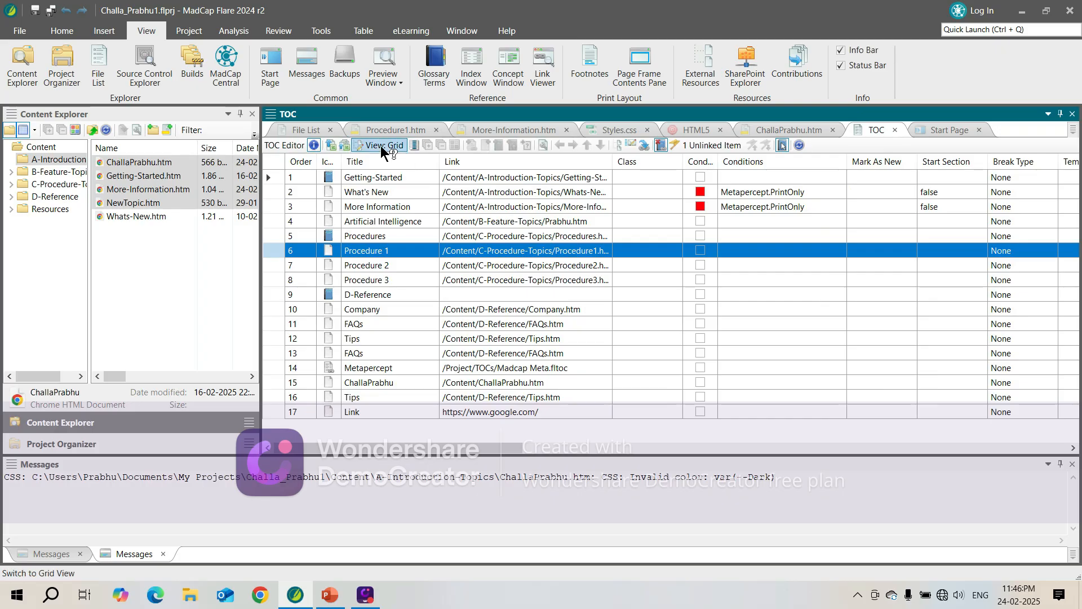
left_click(383, 148)
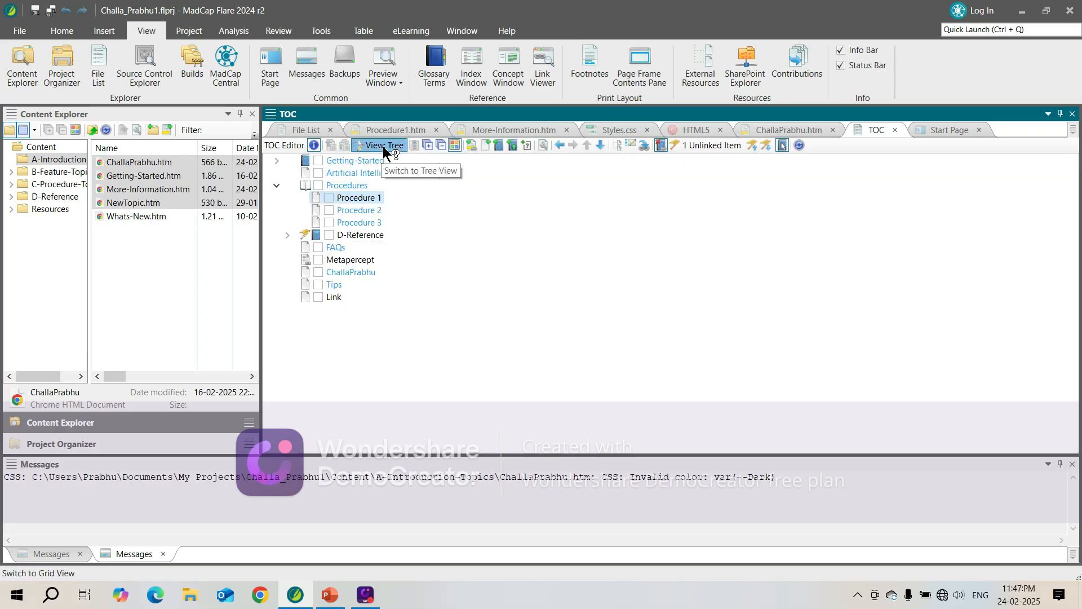
left_click(383, 148)
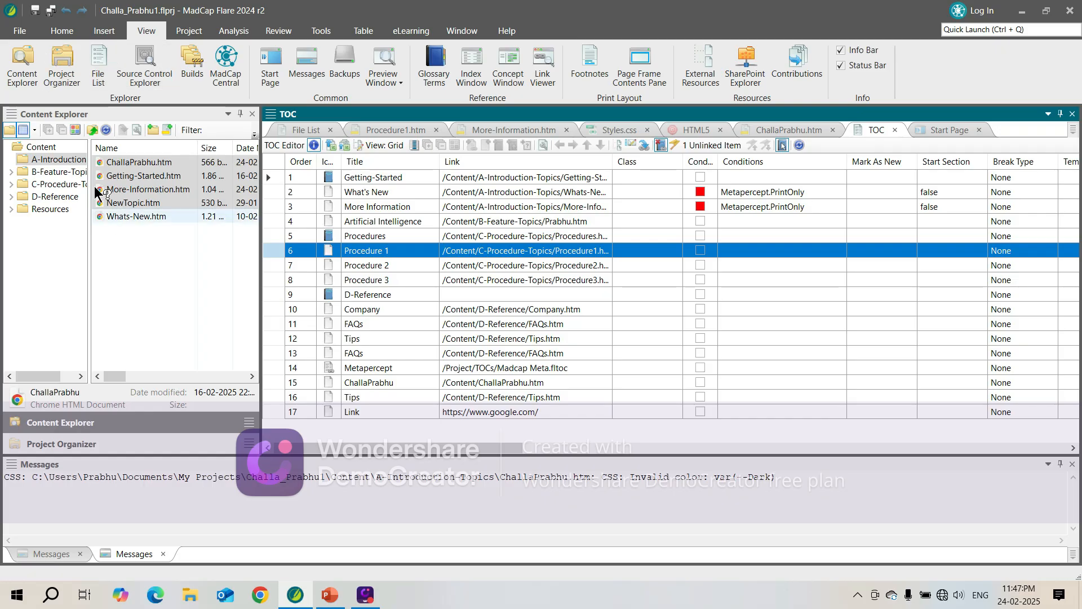
Step: Hide the Content Explorer's separate file pane, bring the File List back up and narrow the explorer
left_click(25, 131)
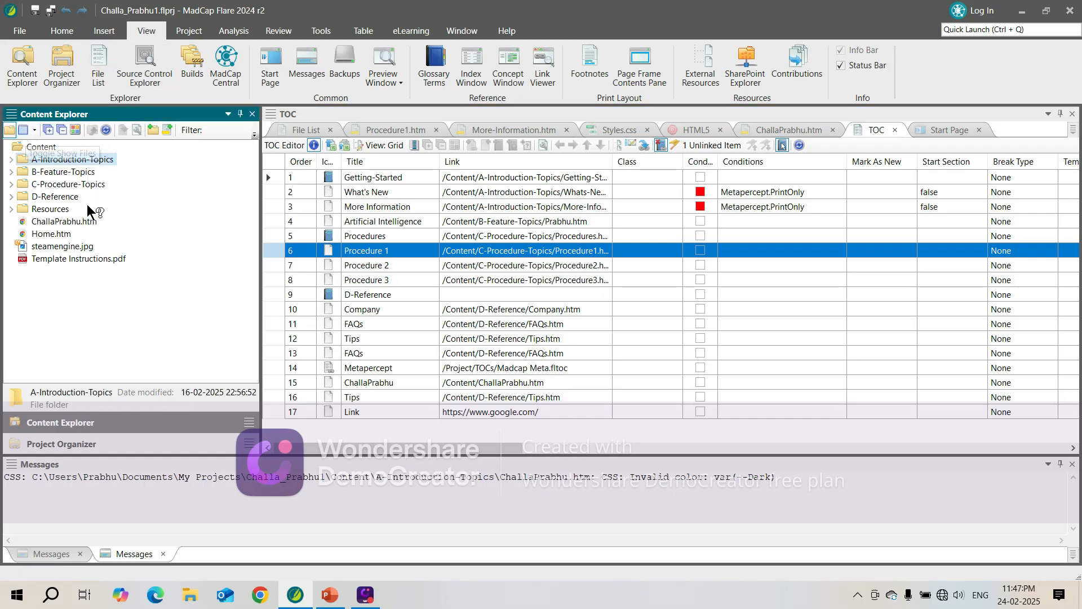
left_click(100, 68)
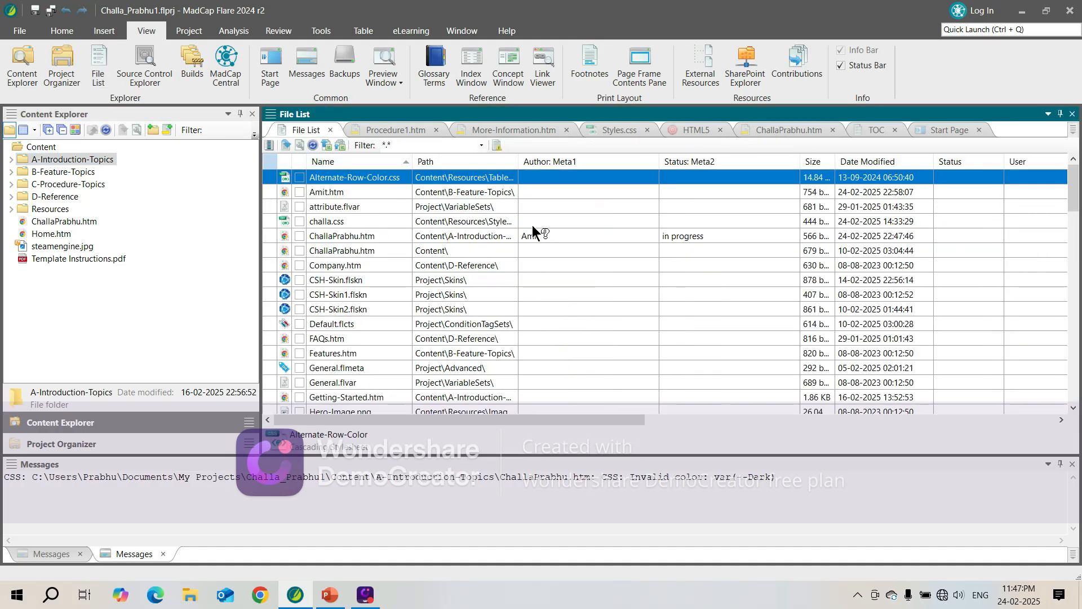
left_click_drag(259, 299, 192, 286)
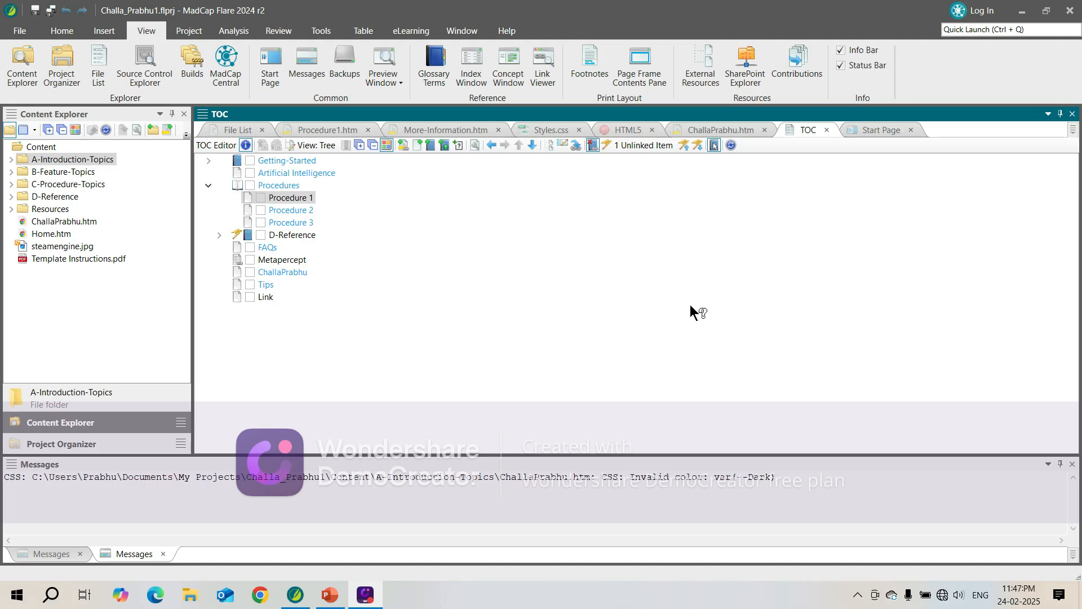
Step: Locate the Procedure 1 TOC entry in the explorer, and try to locate the first A-Introduction-Topics file in the TOC
right_click(302, 196)
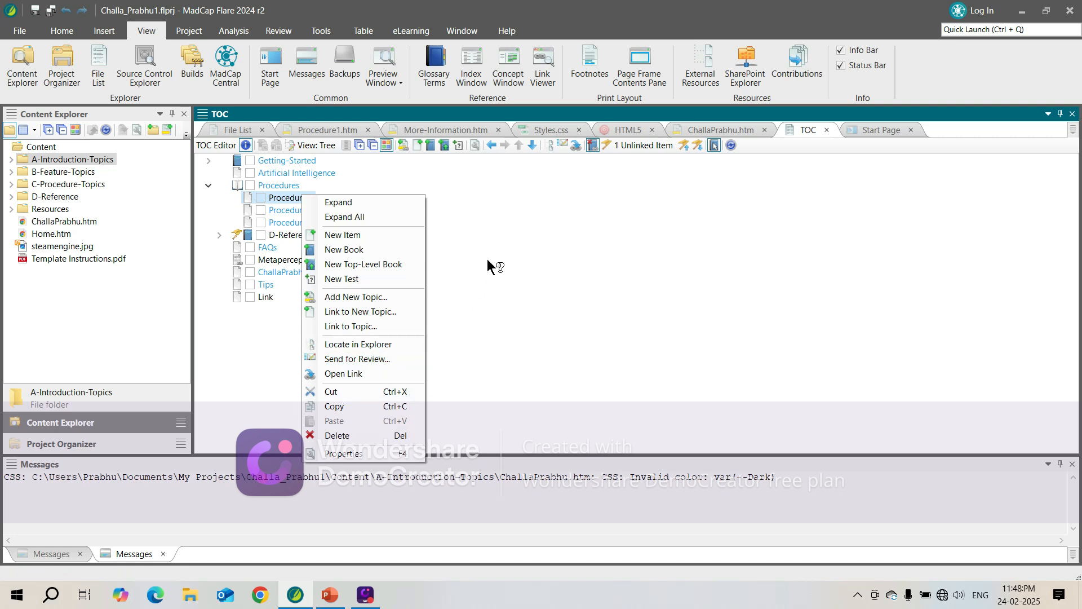
left_click(386, 344)
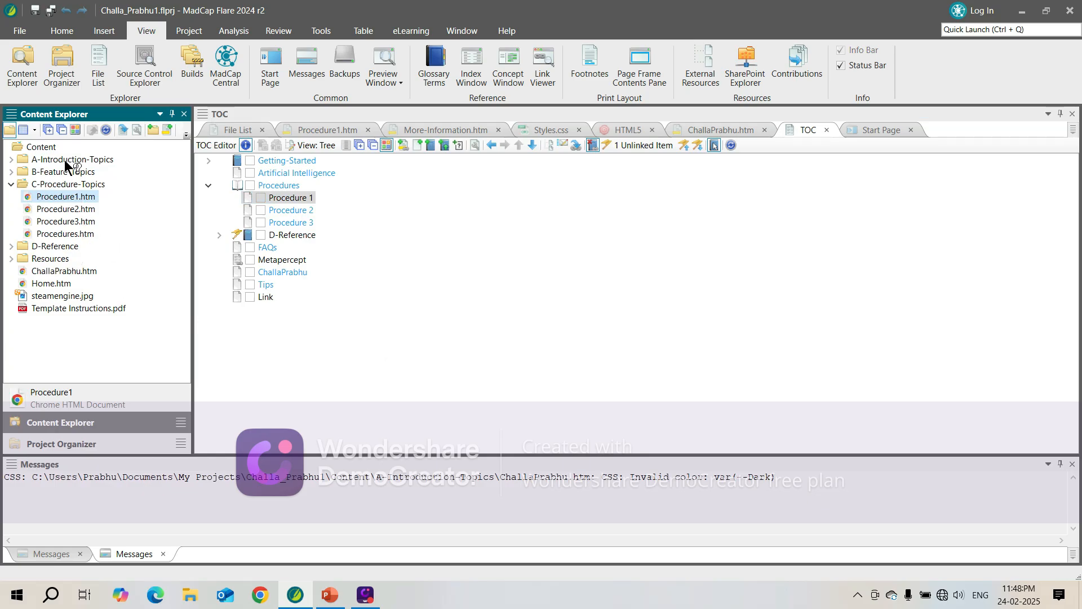
left_click(11, 159)
left_click(95, 172)
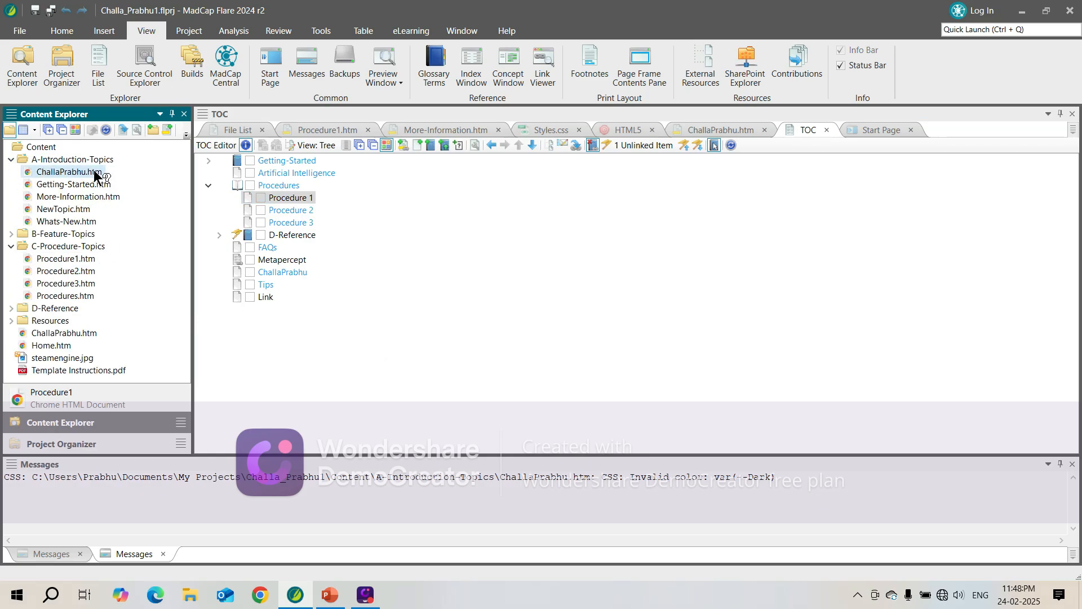
right_click(96, 173)
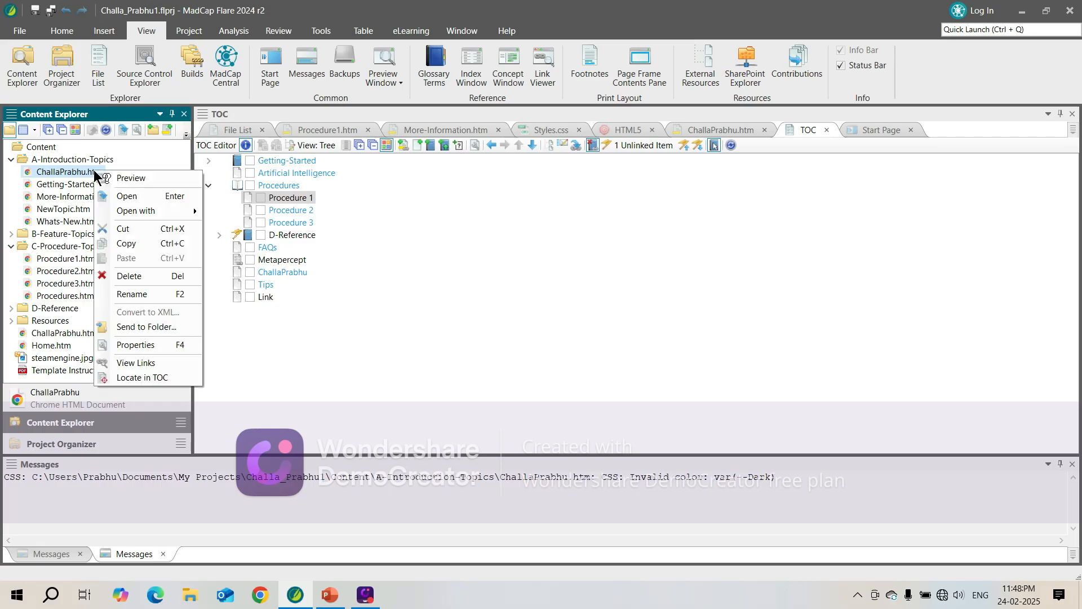
left_click(161, 377)
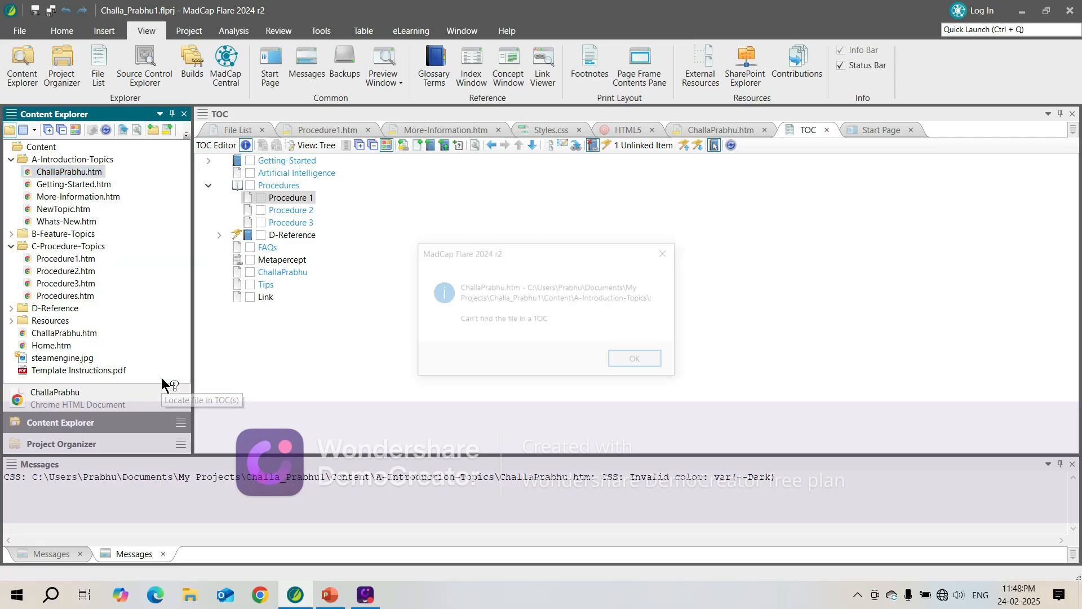
left_click(634, 361)
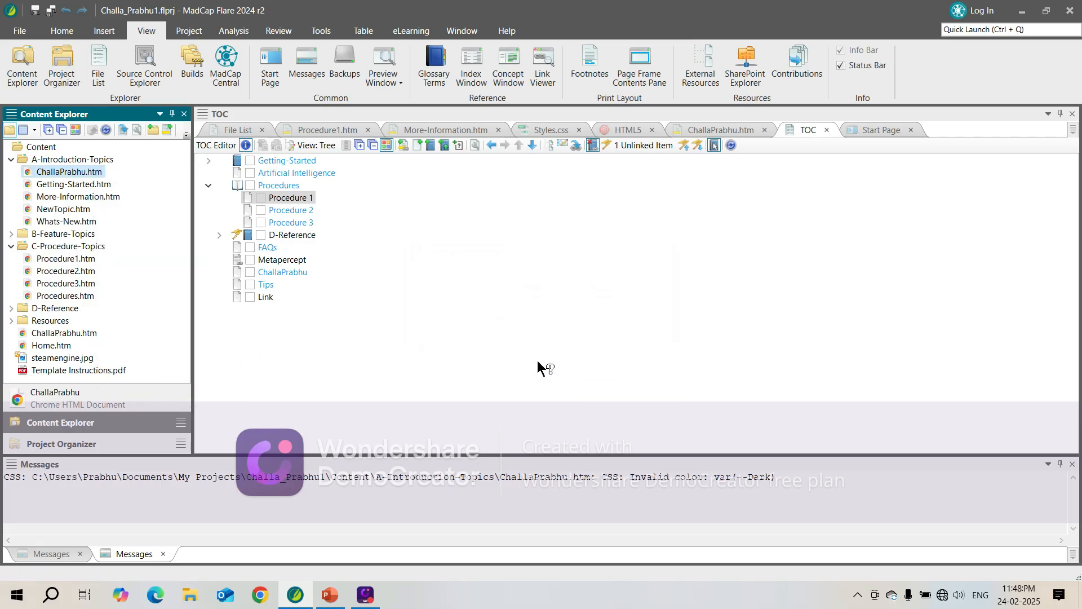
Step: Locate the Getting-Started.htm topic from A-Introduction-Topics in the TOC
left_click(272, 270)
left_click(57, 170)
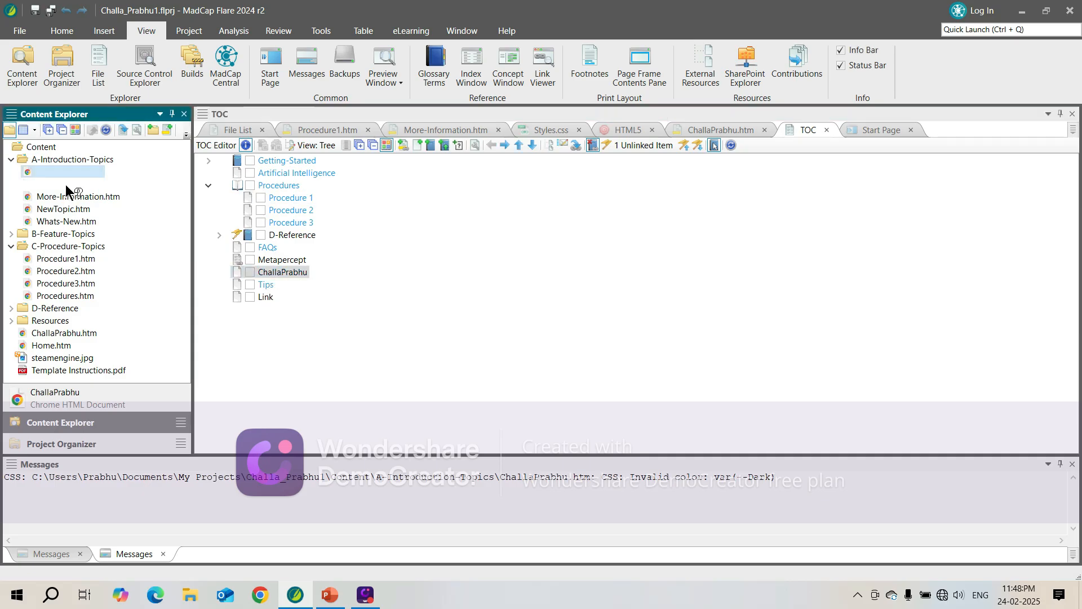
right_click(66, 184)
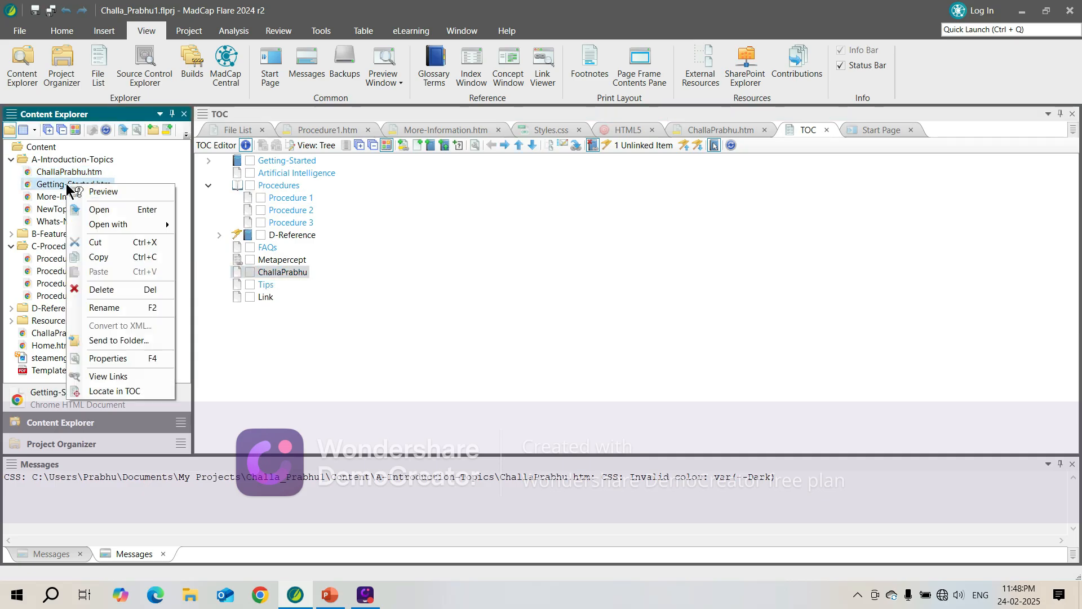
left_click(120, 389)
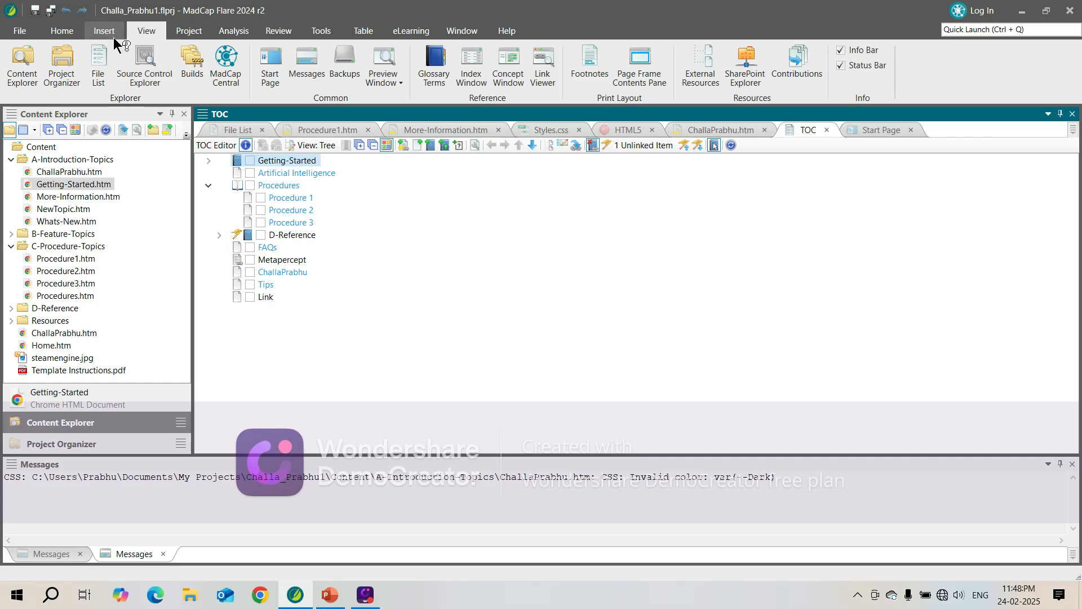
Step: Start a new file tag set in the project's Advanced folder, based on MyFileTagSet, with the file name Author1
left_click(187, 31)
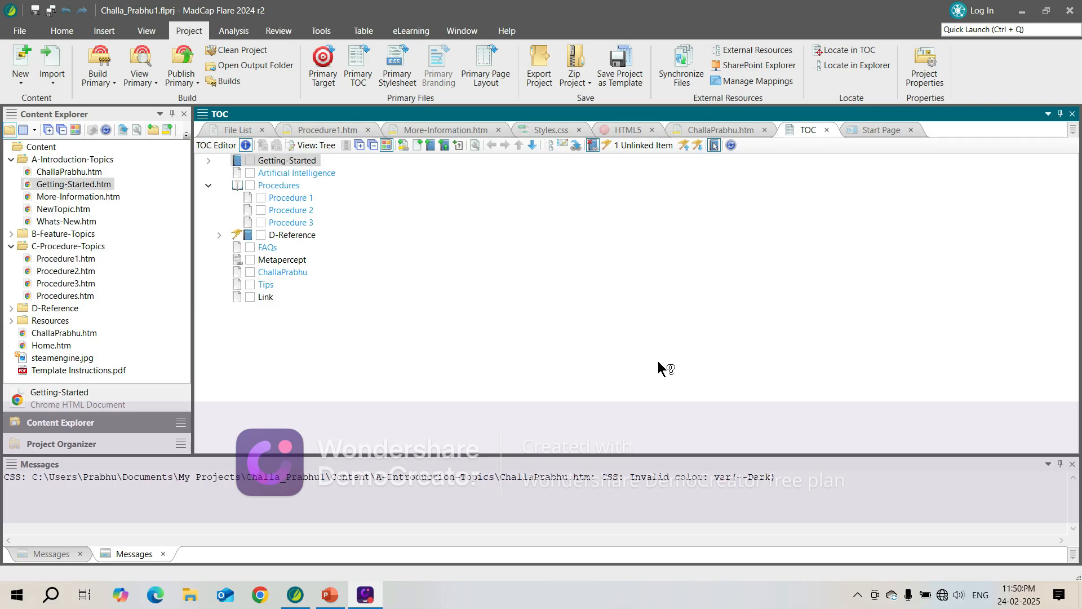
left_click(81, 445)
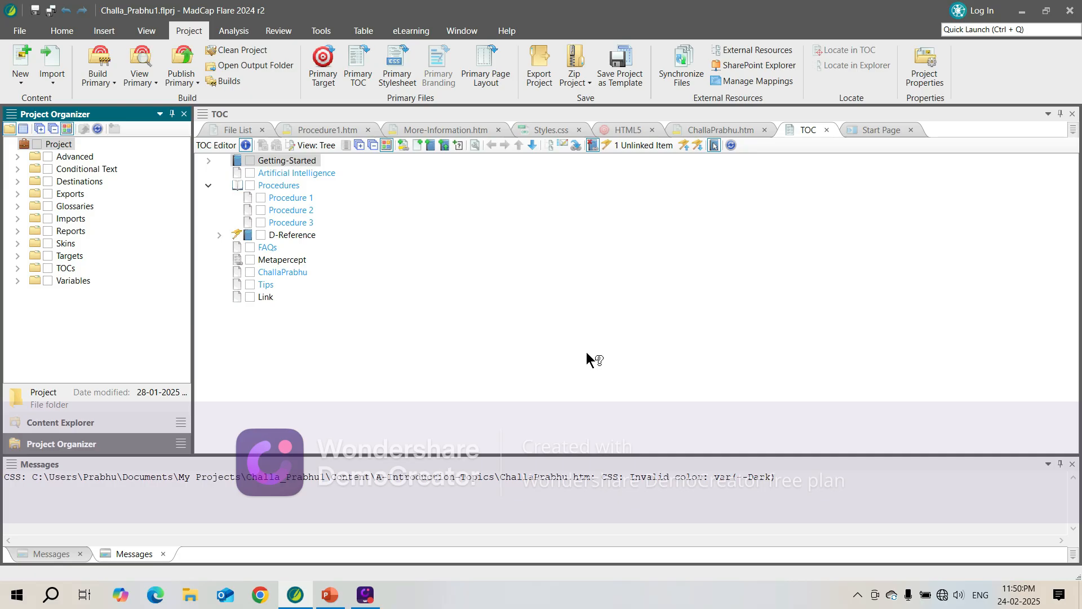
left_click(18, 157)
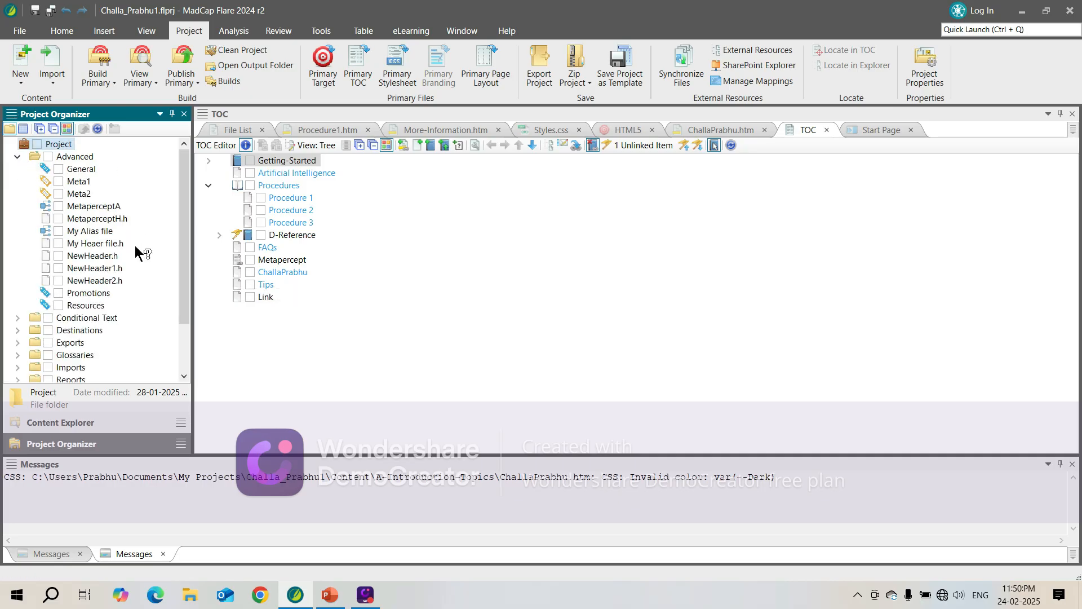
right_click(89, 157)
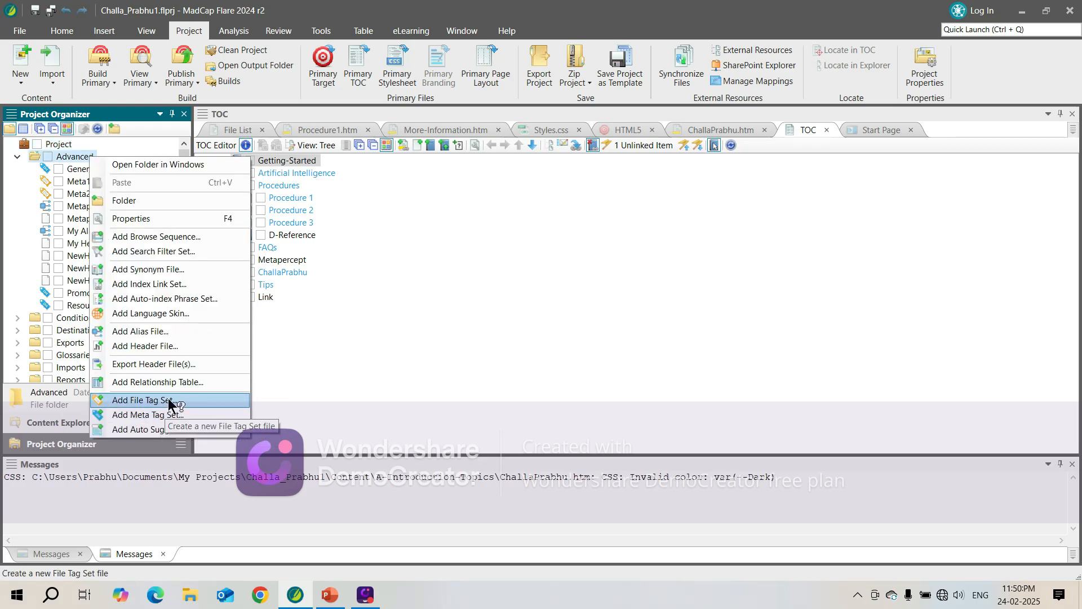
left_click(168, 398)
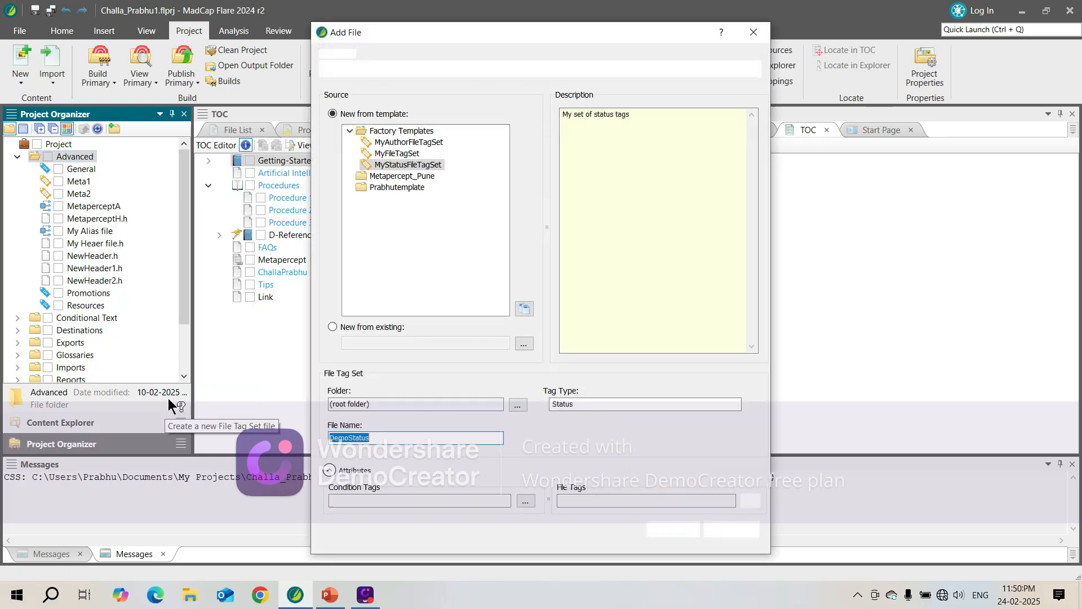
left_click(413, 155)
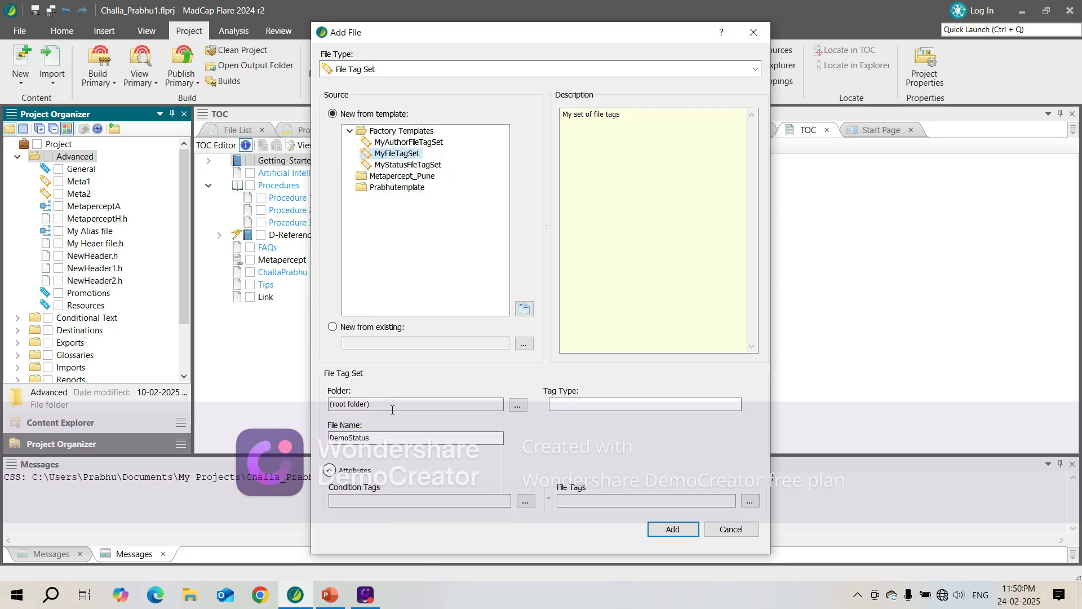
left_click_drag(389, 438, 290, 454)
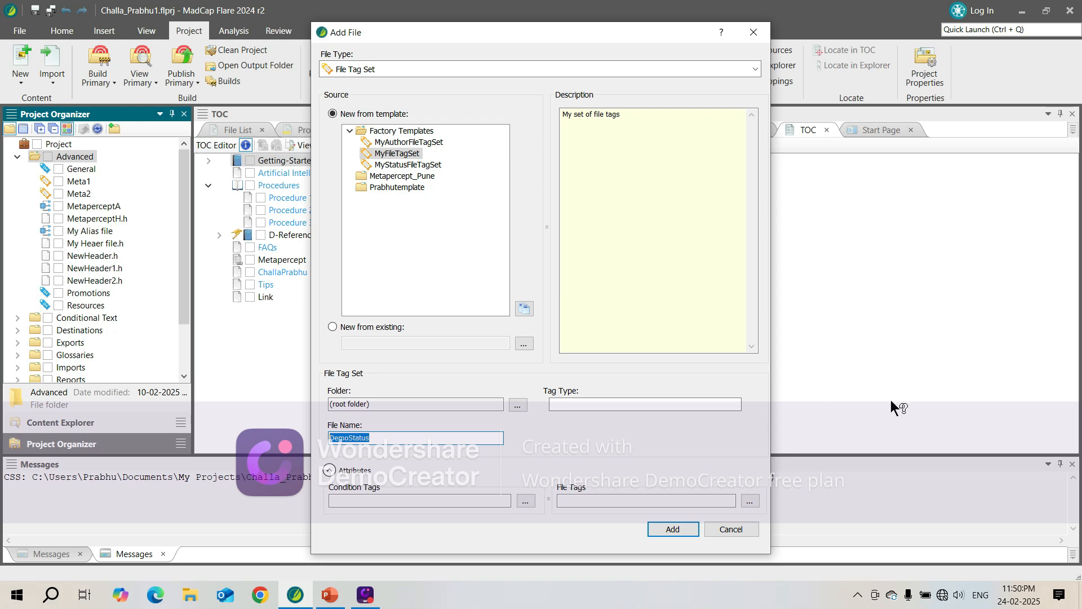
type("Author1")
Step: Set the new tag set's tag type to Author, switch its template to MyAuthorFileTagSet and create the file
left_click(666, 528)
left_click(597, 350)
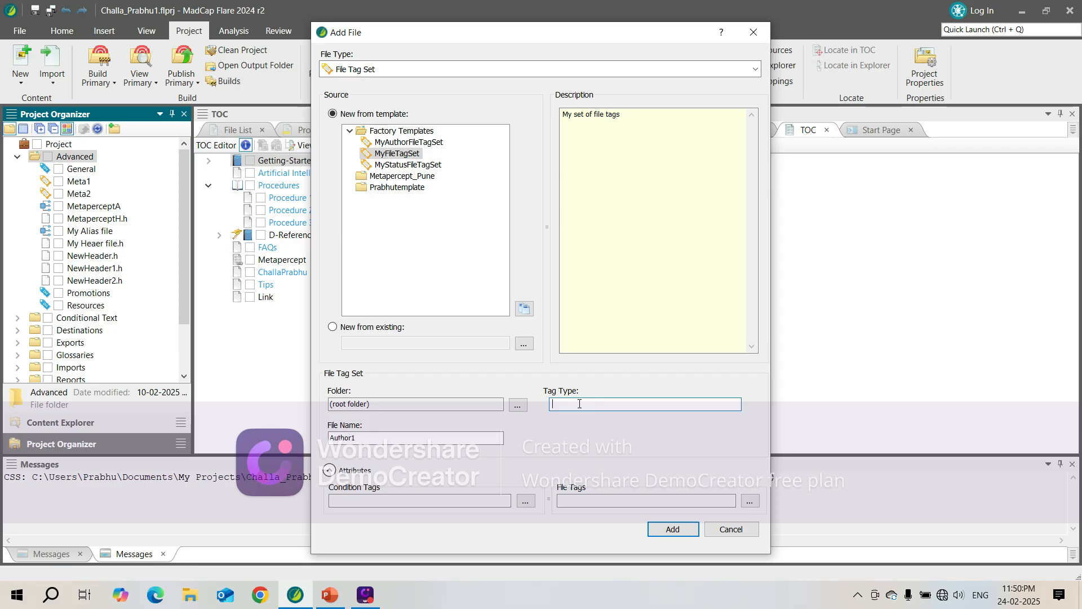
type("Author")
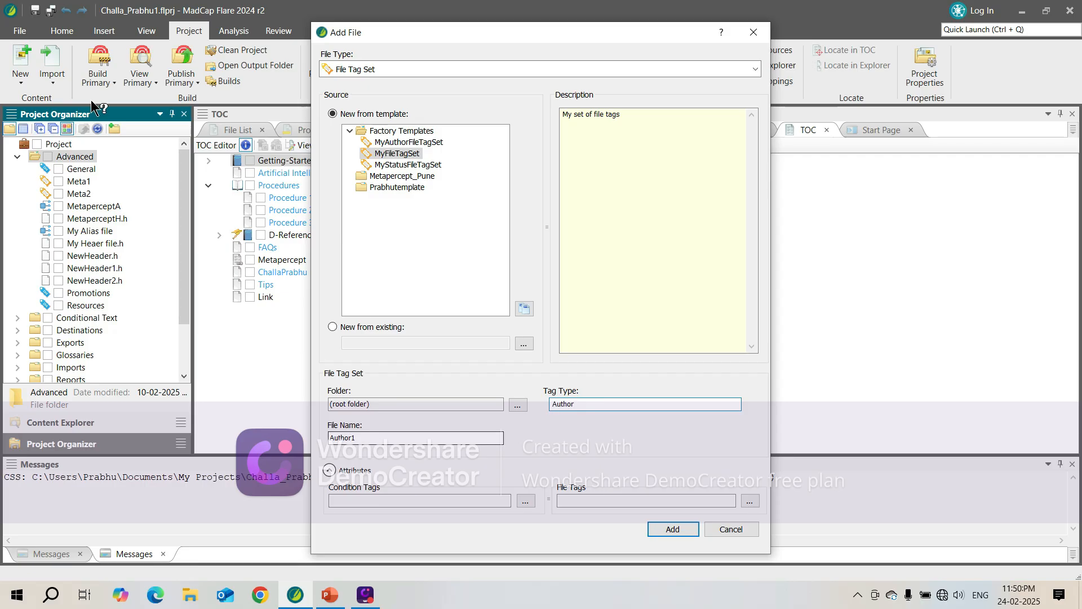
left_click(394, 142)
left_click(666, 529)
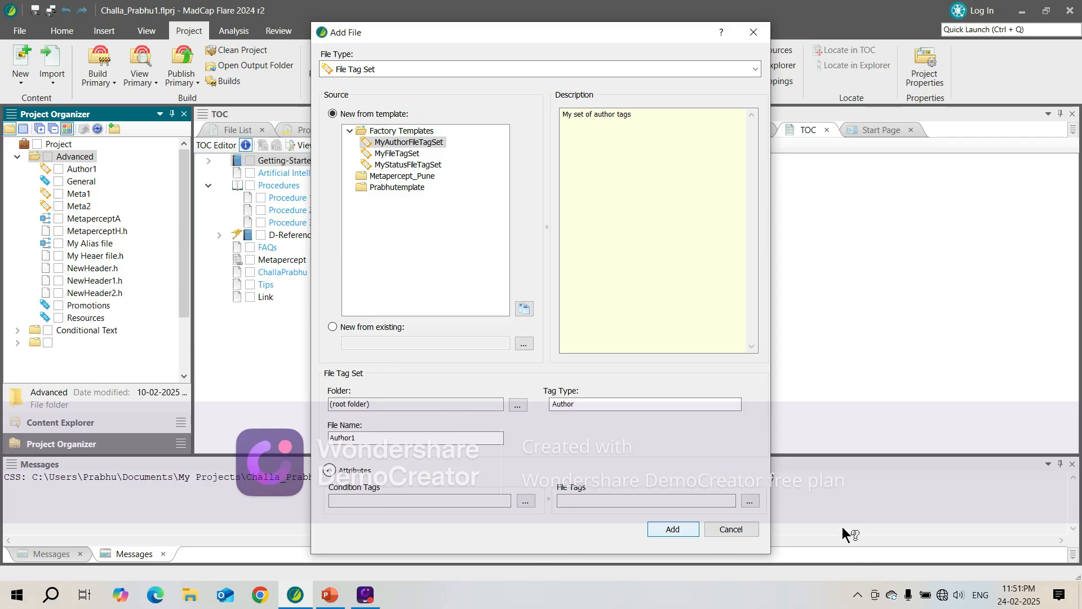
left_click(741, 528)
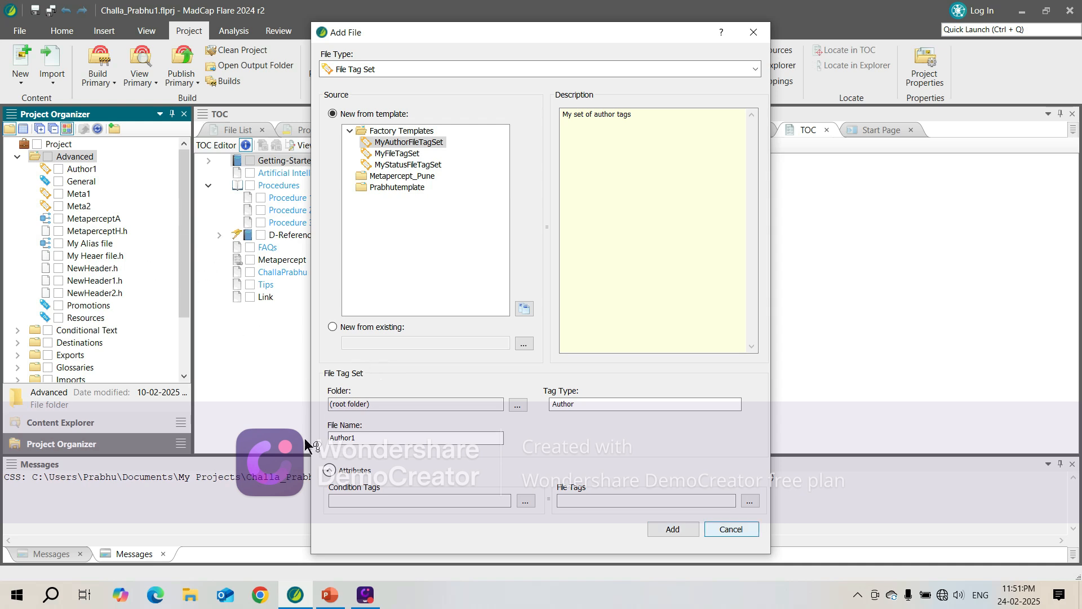
Step: Add a second file tag set named StatusAuthor to the Advanced folder, based on the MyStatusFileTagSet template
right_click(86, 159)
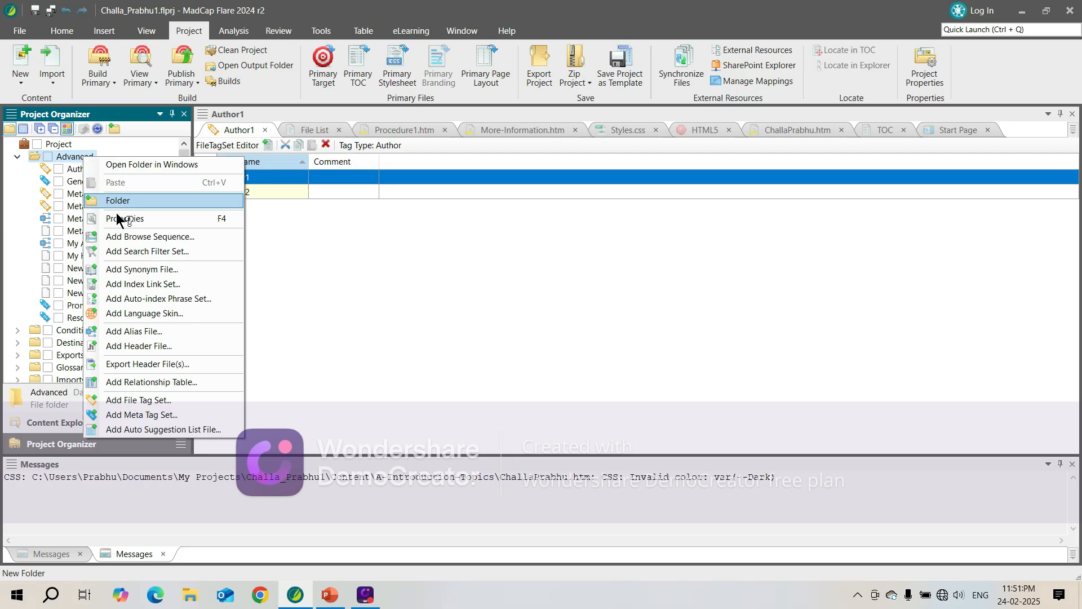
left_click(165, 400)
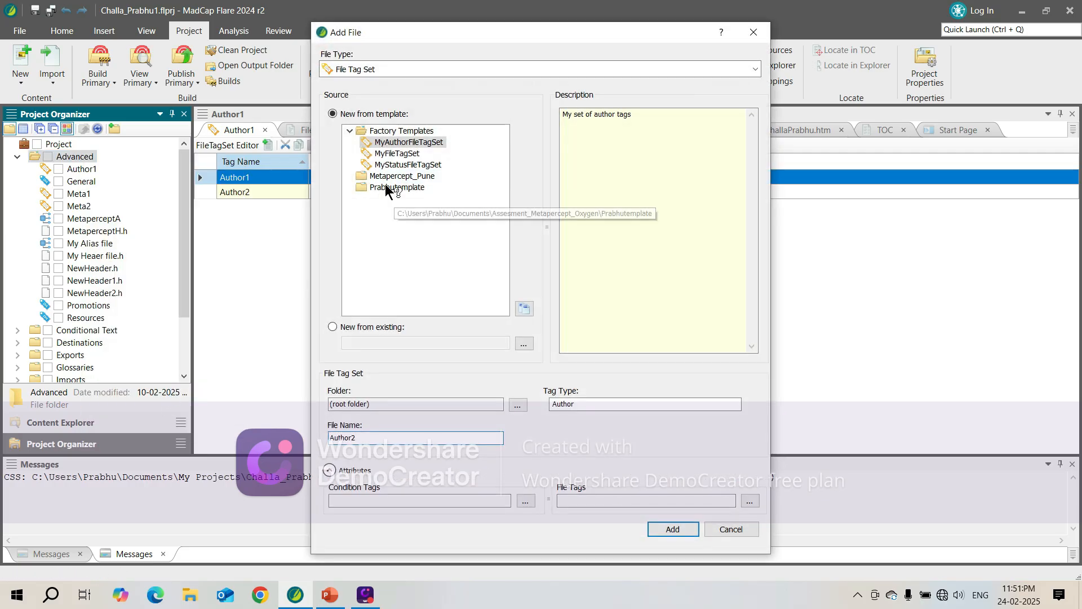
left_click(415, 164)
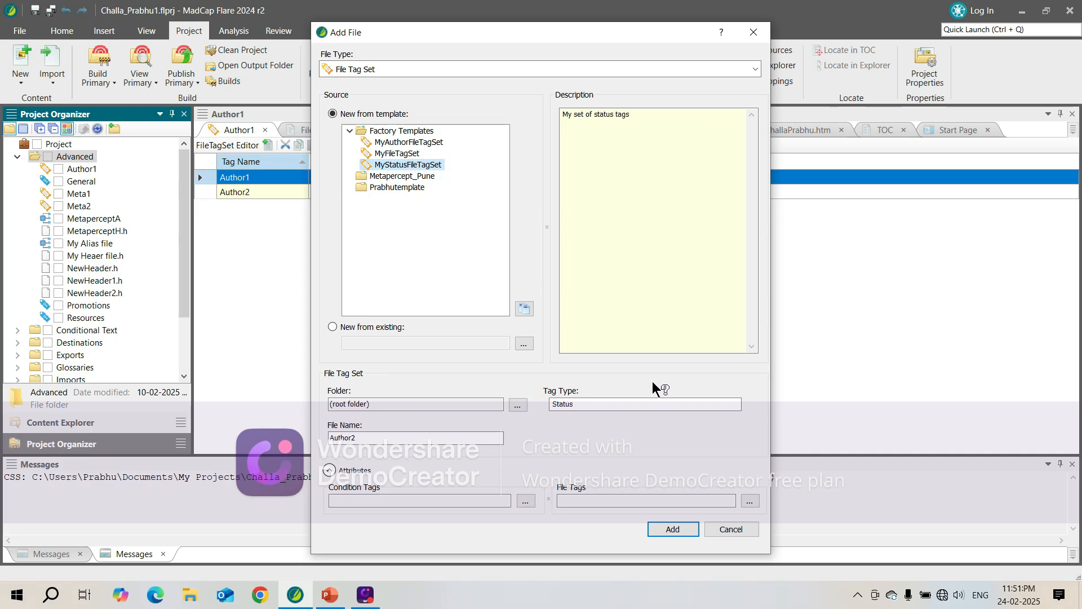
double_click(366, 439)
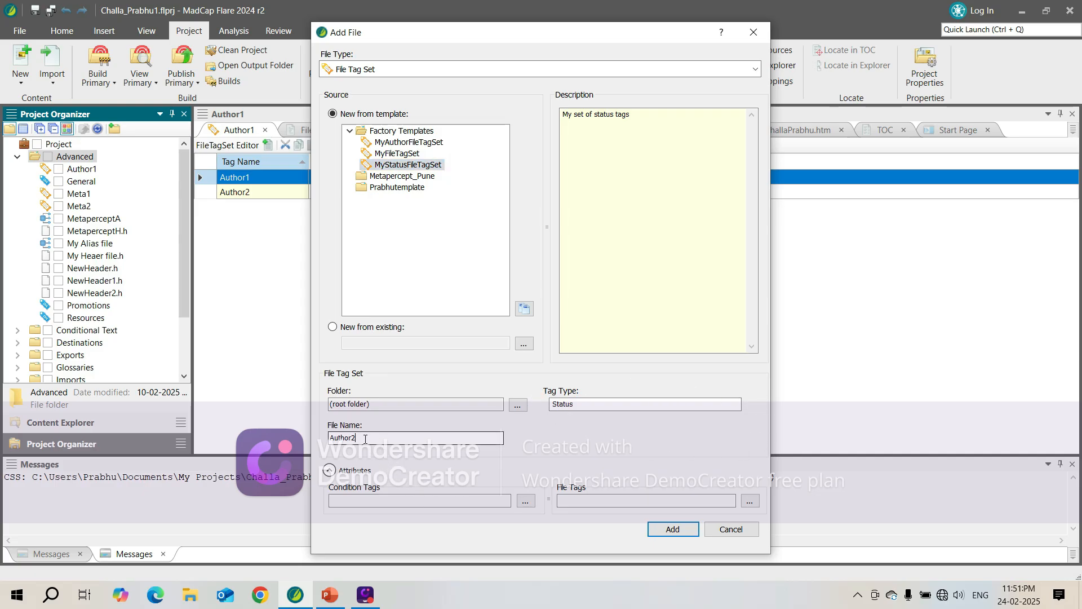
type("S")
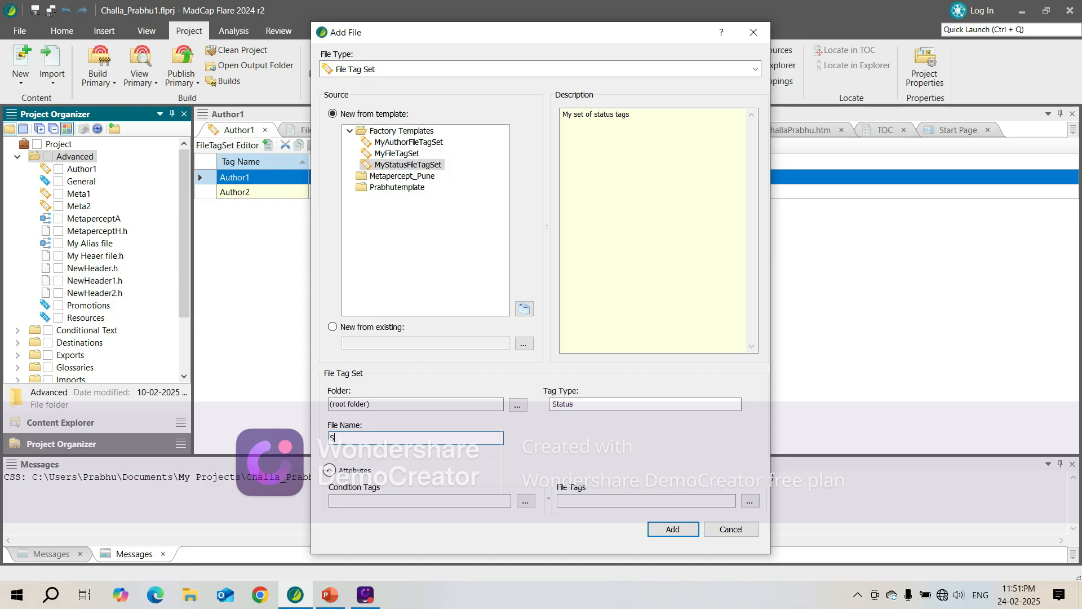
type("tatusAuthor")
left_click(663, 528)
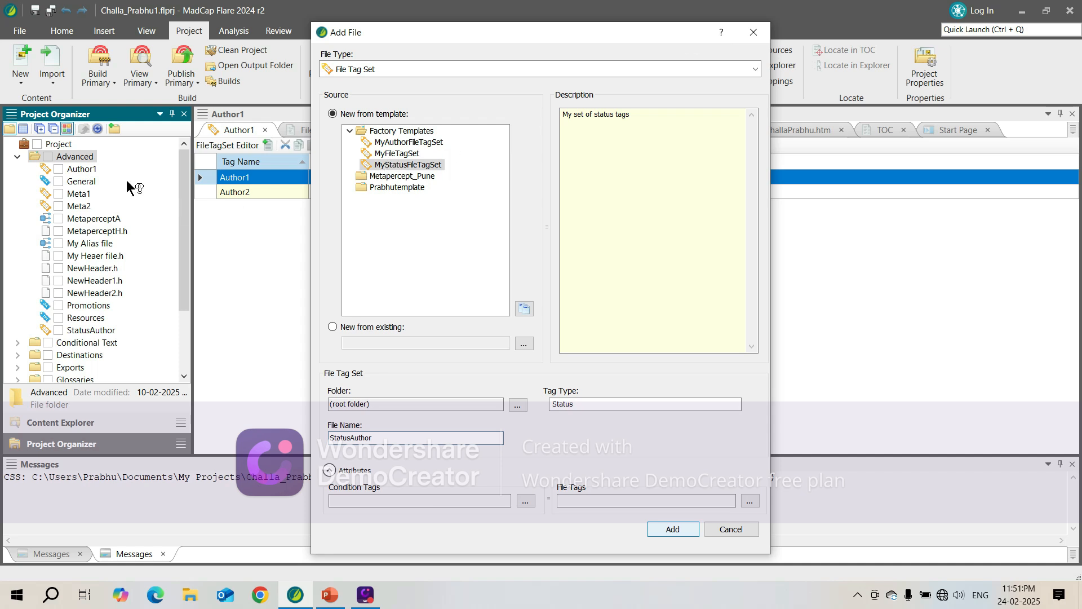
left_click(673, 528)
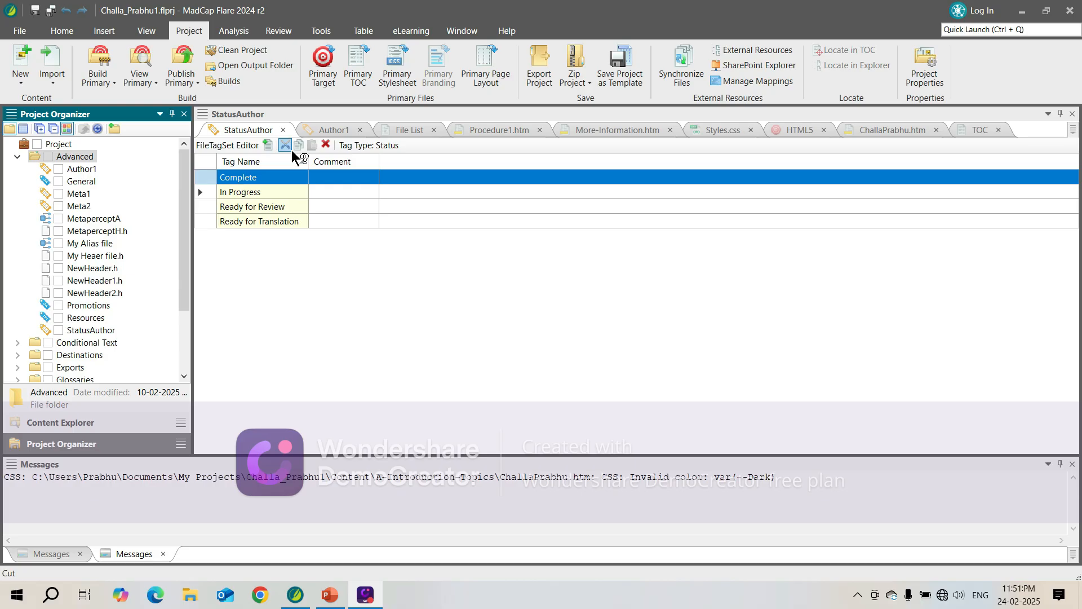
Step: Open the Author1 tag set and rename its first tag with an author's first name
double_click(78, 169)
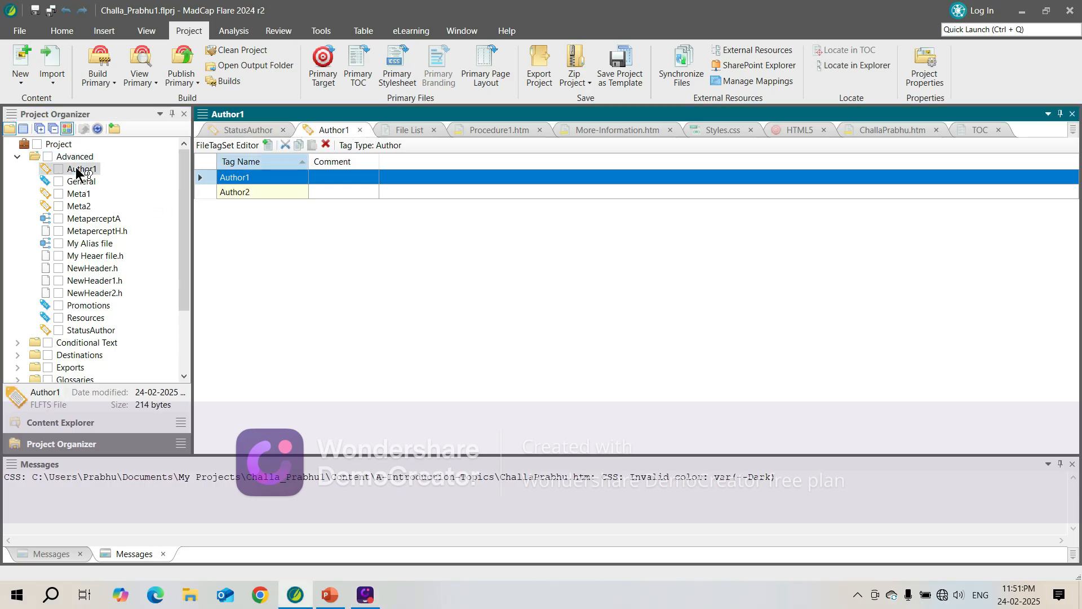
left_click(264, 177)
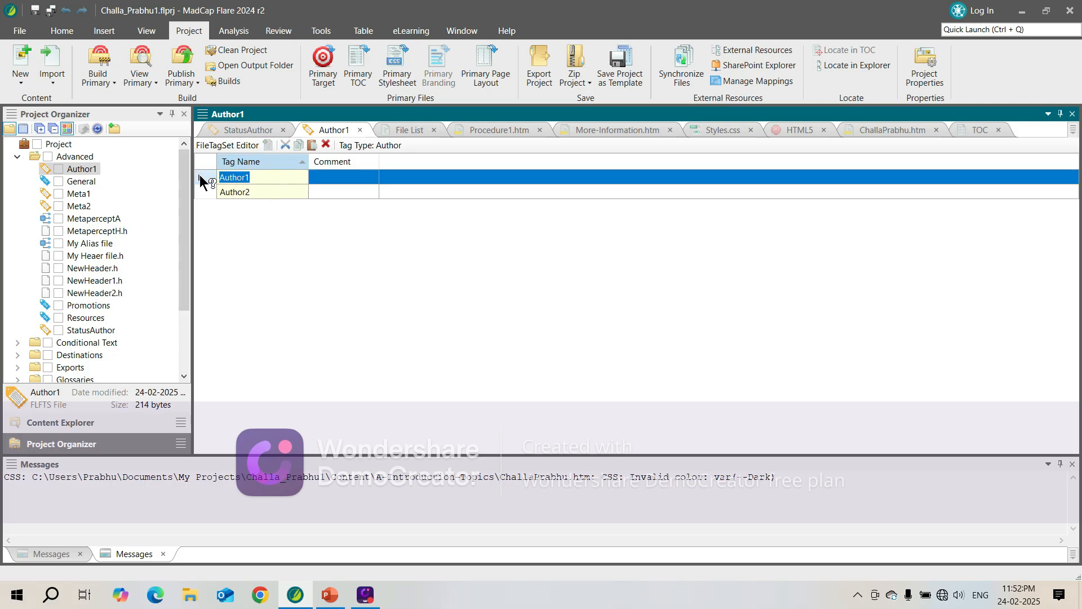
type("Sophia")
Step: Rename the second tag in Author1 with another author's first name and save the tag set
left_click(246, 192)
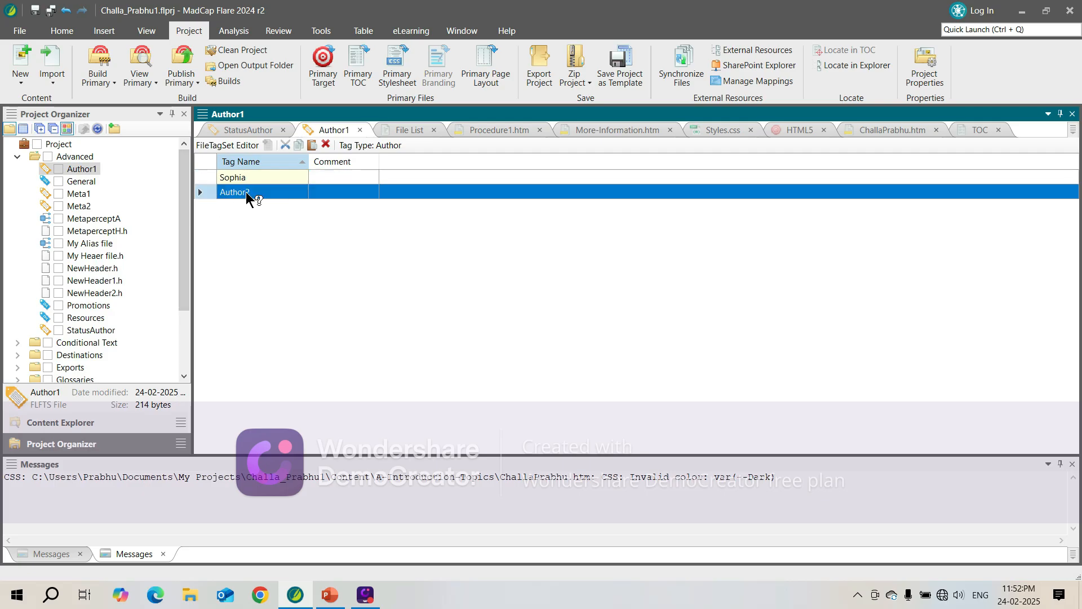
left_click(250, 191)
key("BackSpace")
key("BackSpace")
key("BackSpace")
key("BackSpace")
key("BackSpace")
key("BackSpace")
key("BackSpace")
type("DAno")
key("BackSpace")
type("iel")
key("BackSpace")
key("BackSpace")
key("BackSpace")
key("BackSpace")
key("BackSpace")
type("am")
key("BackSpace")
type("niel")
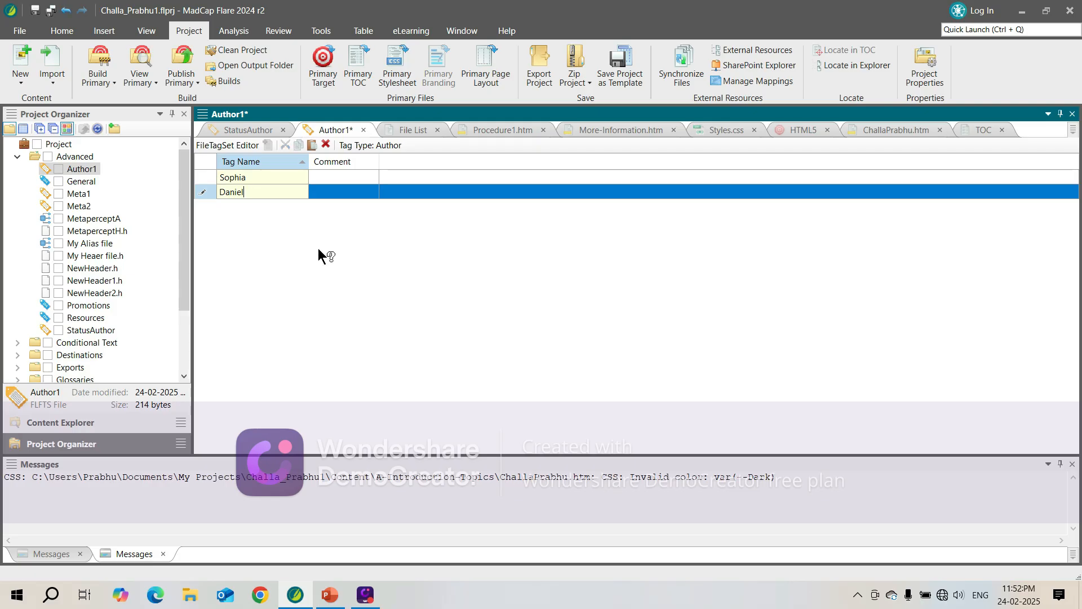
left_click(345, 178)
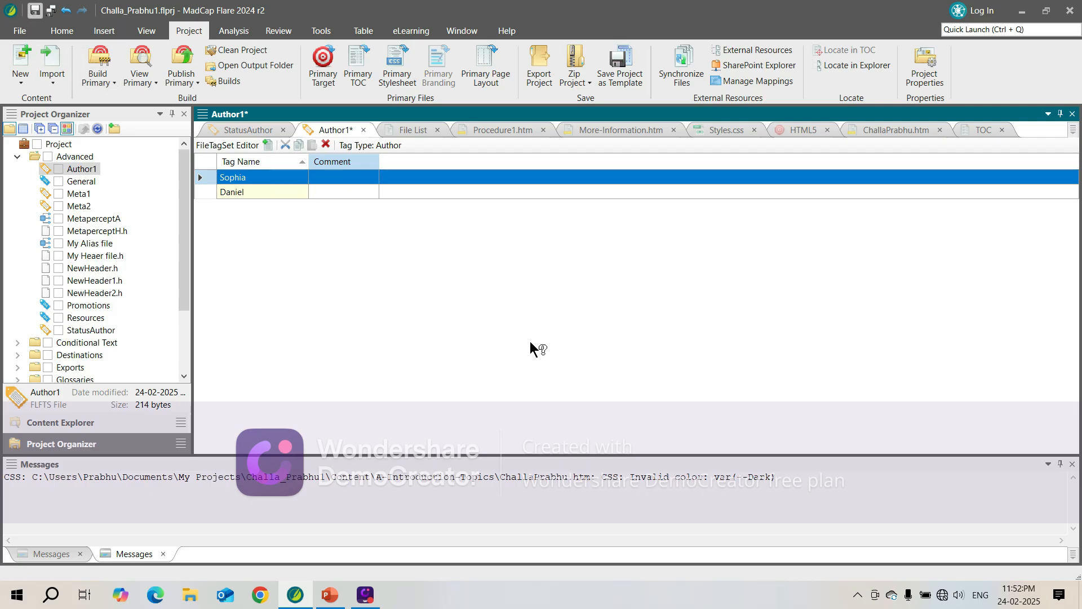
key("ctrl+s")
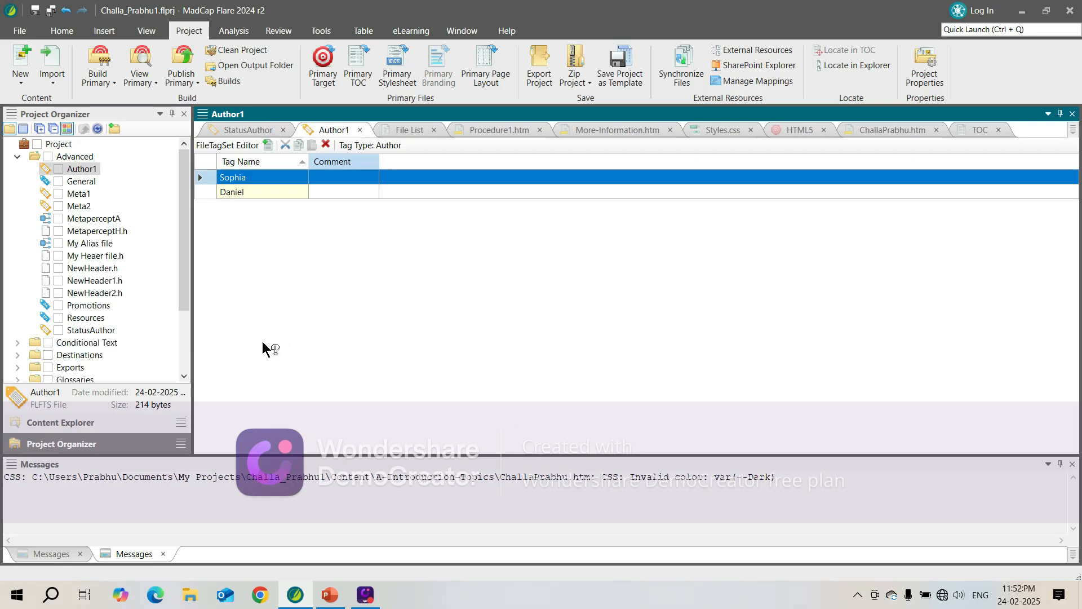
Step: Open the file tag properties of Whats-New.htm in A-Introduction-Topics and assign it the first author tag from the Author1 set
left_click(109, 423)
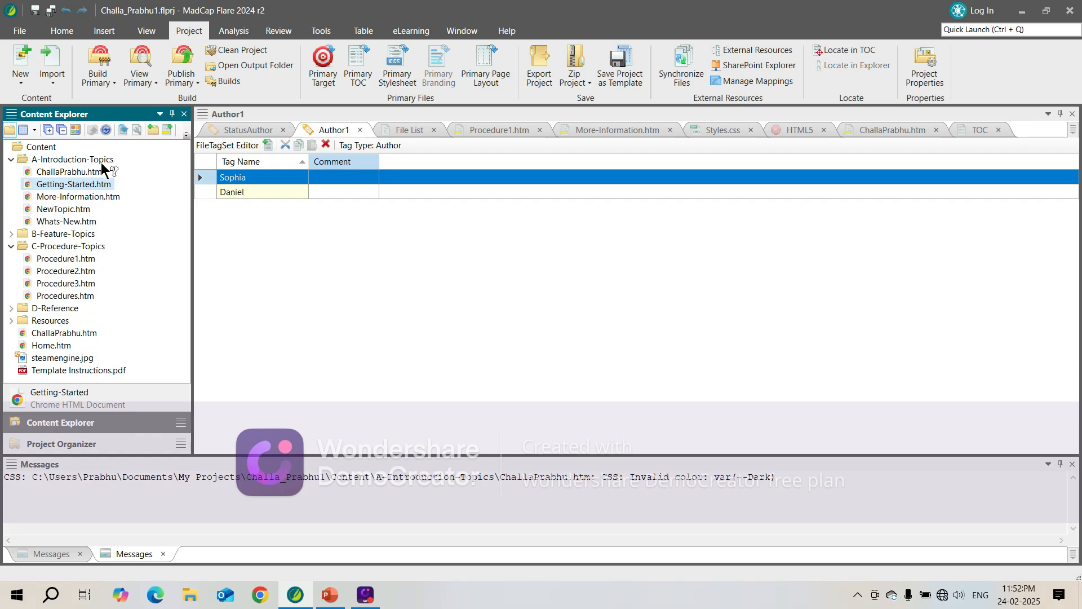
left_click(87, 225)
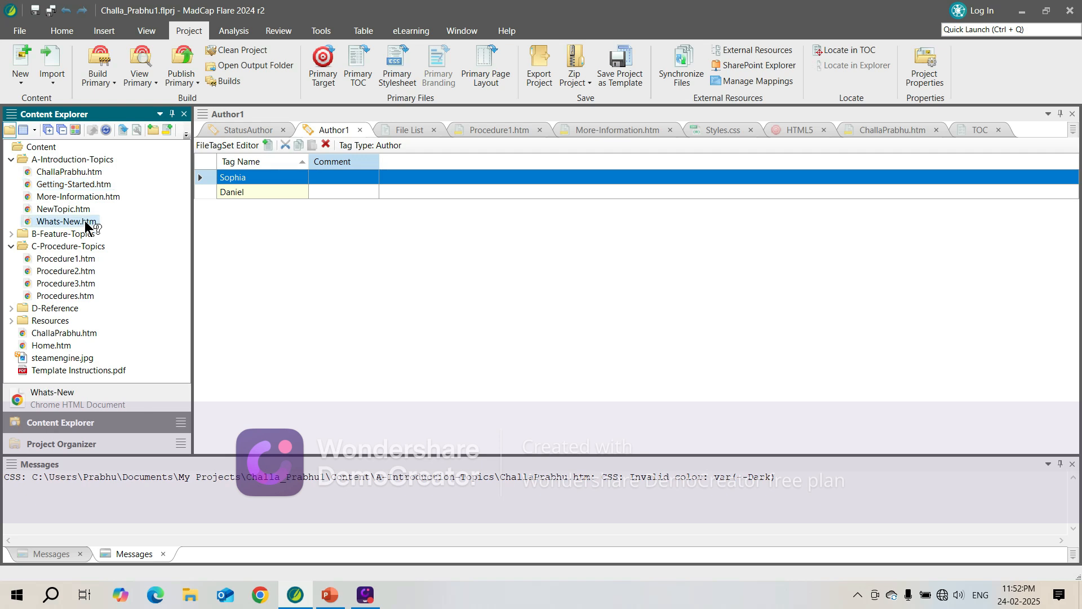
right_click(86, 223)
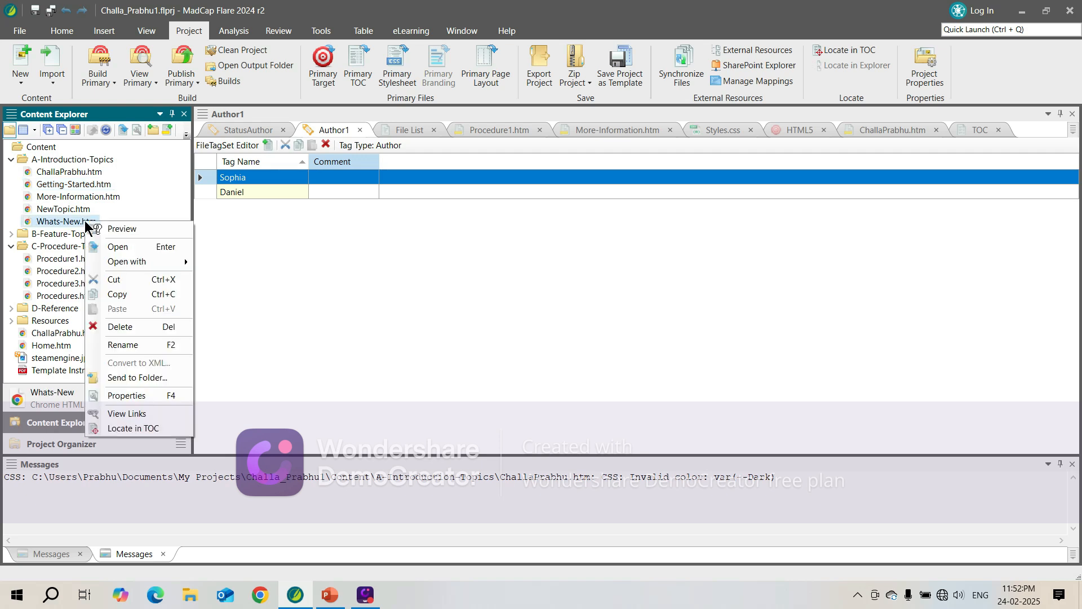
left_click(126, 396)
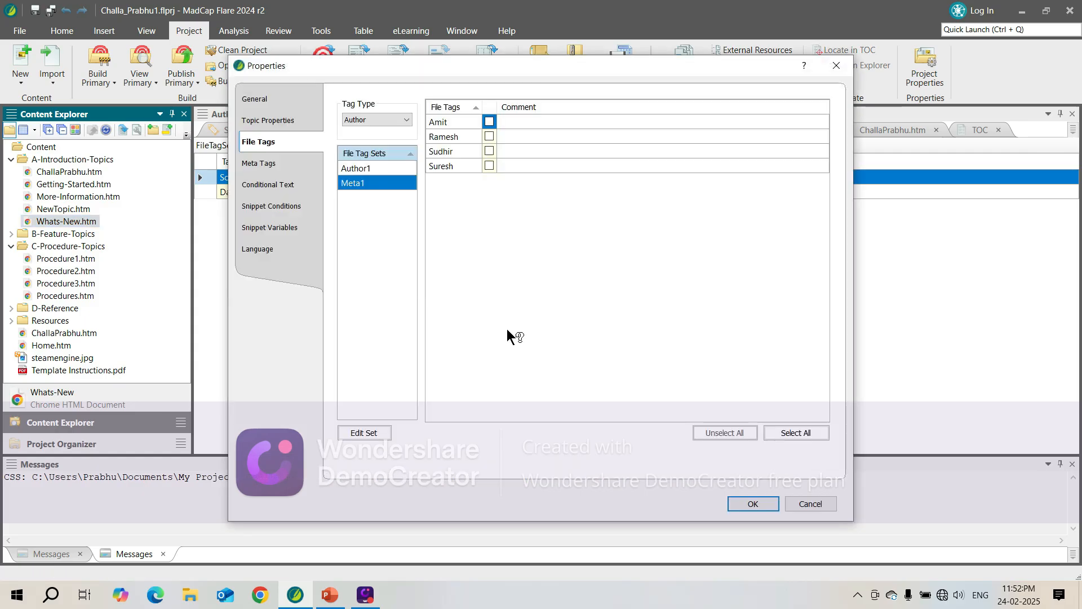
left_click(374, 118)
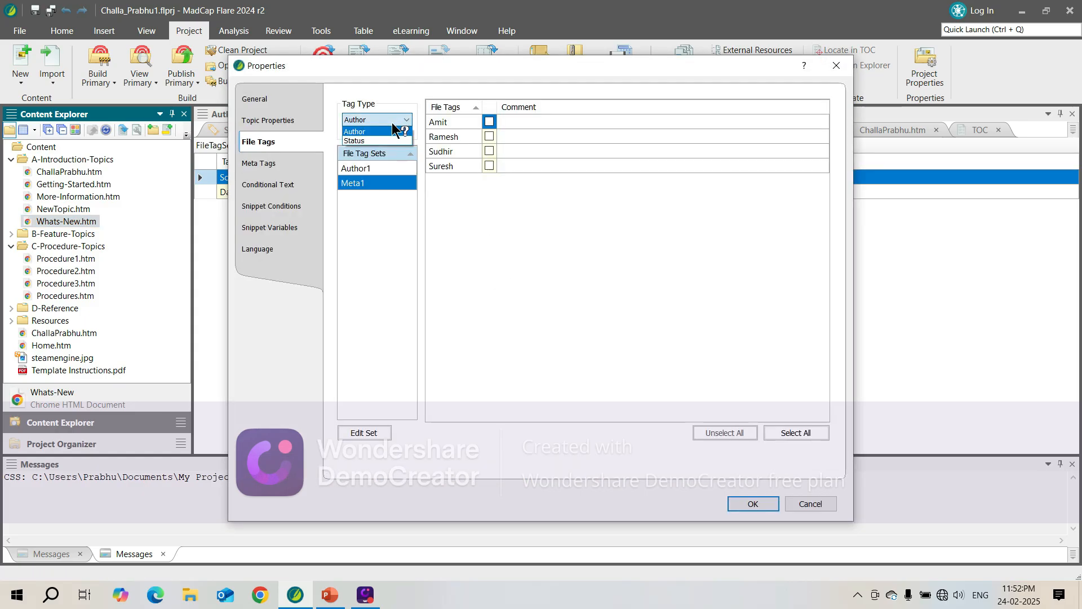
left_click(372, 131)
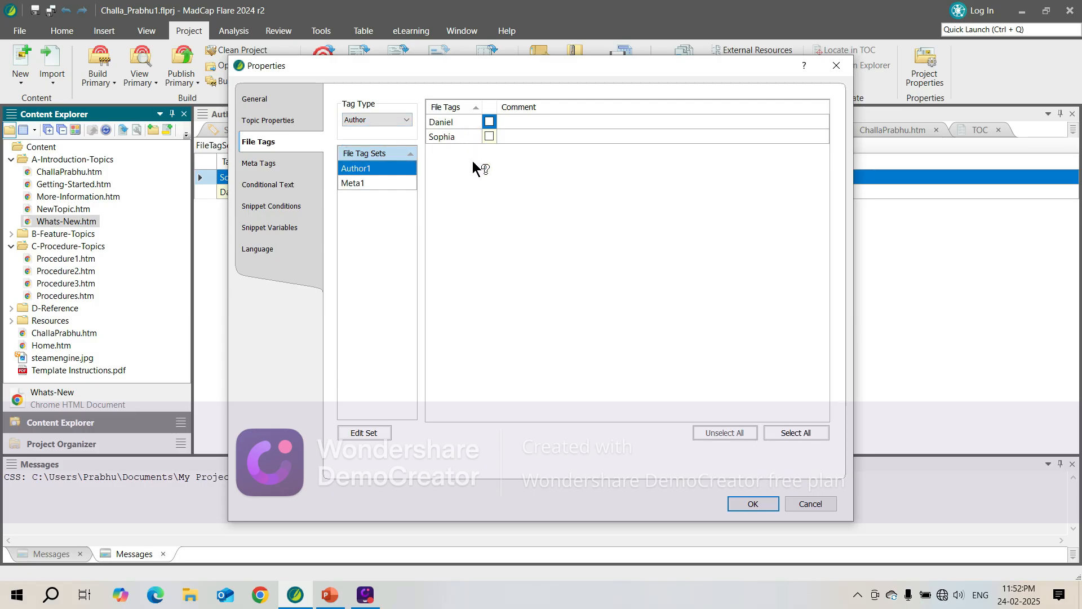
left_click(488, 121)
Step: Assign the in progress status tag from the Meta2 set to Whats-New.htm and apply the properties
left_click(405, 116)
left_click(387, 140)
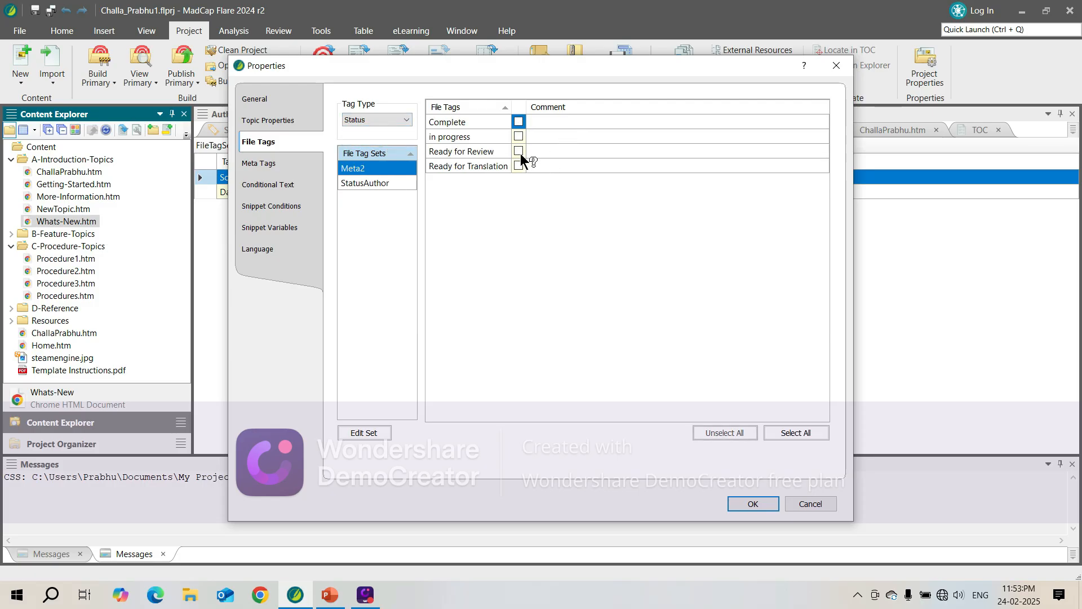
left_click(519, 135)
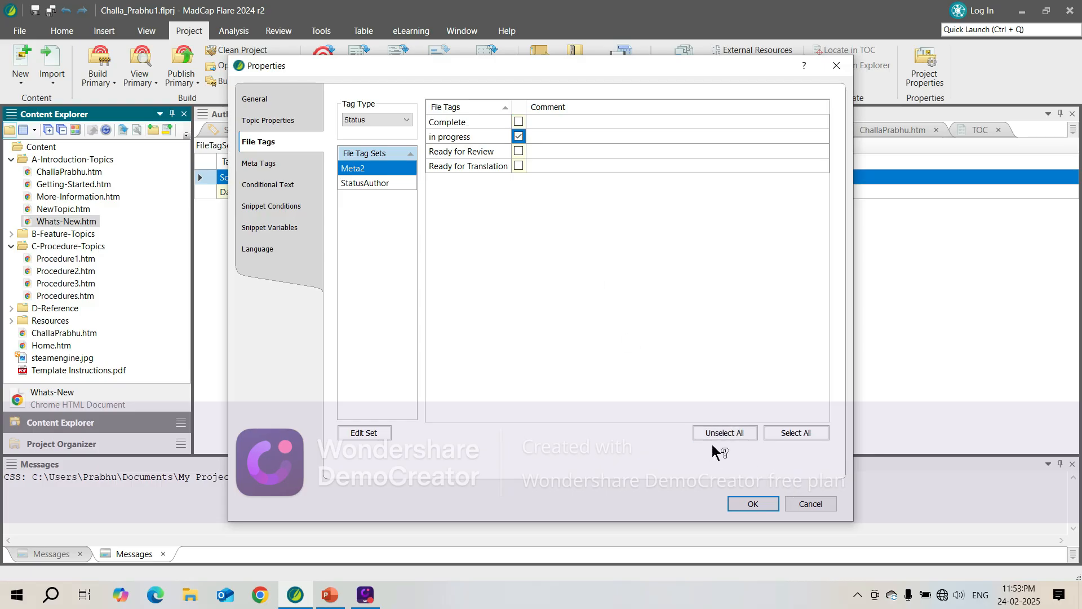
left_click(745, 502)
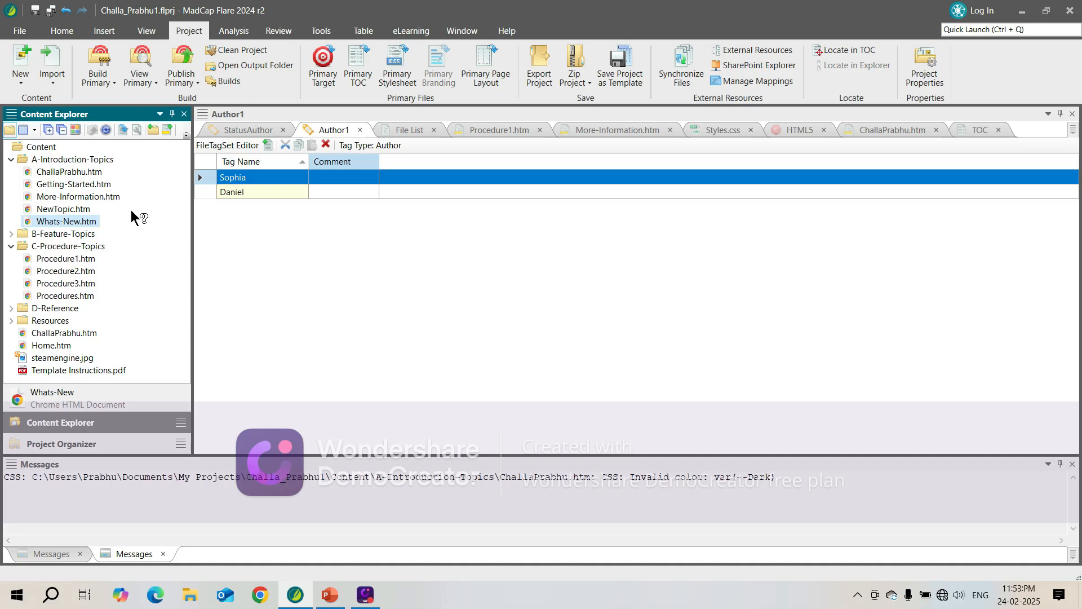
Step: Try to select several topics together in the A-Introduction-Topics folder of the content tree
left_click(99, 174)
left_click(106, 198)
left_click(101, 184)
left_click(102, 197)
left_click(92, 185)
left_click(91, 198)
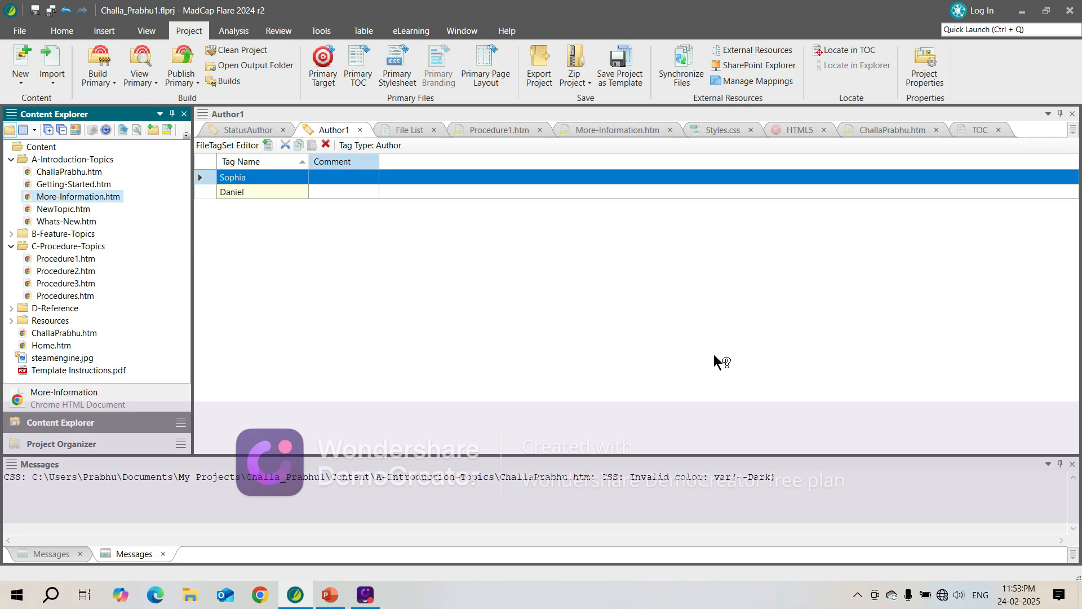
Step: Show the A-Introduction-Topics files in a separate list and open the File List beside a widened Content Explorer
left_click(23, 130)
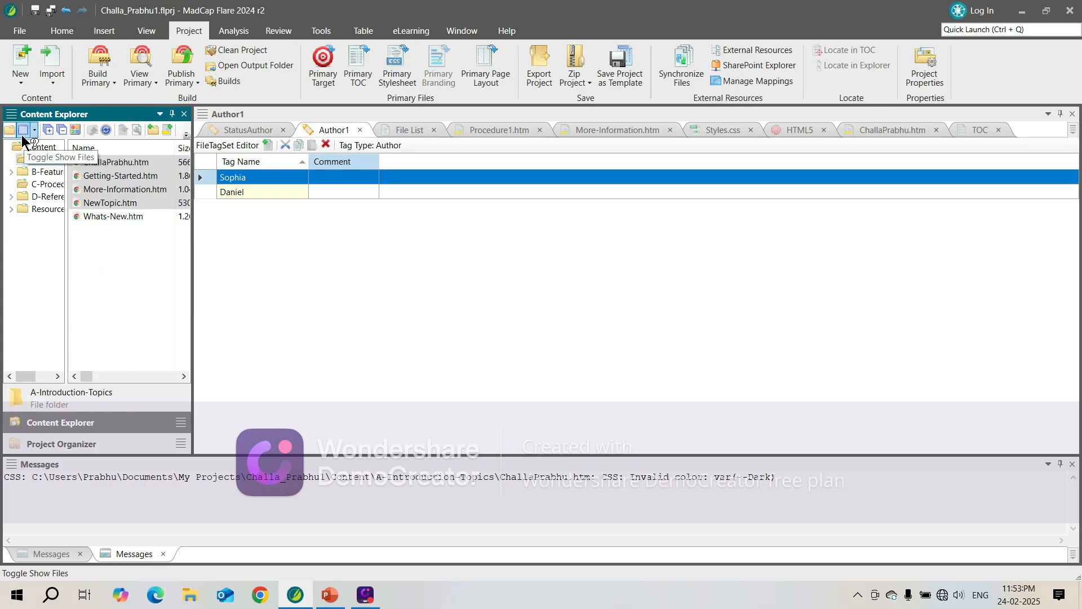
left_click(146, 31)
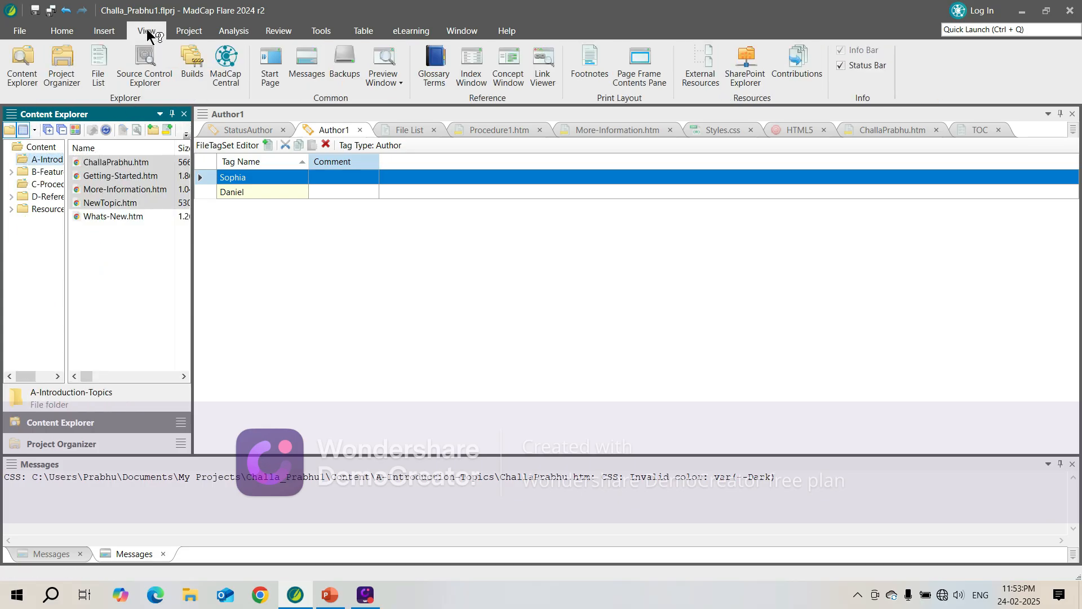
left_click(106, 72)
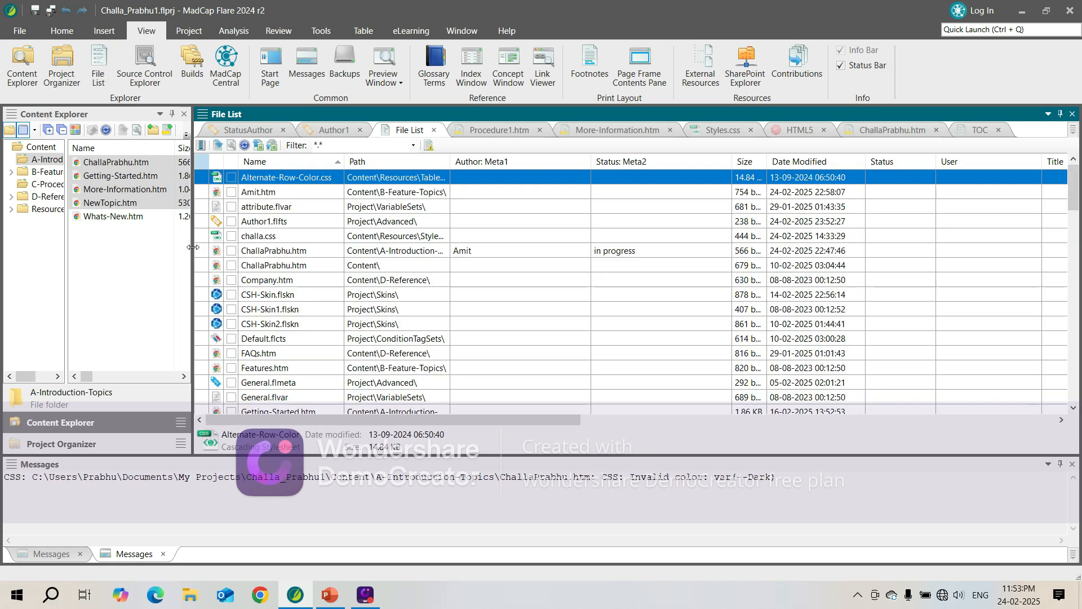
left_click_drag(262, 239, 350, 233)
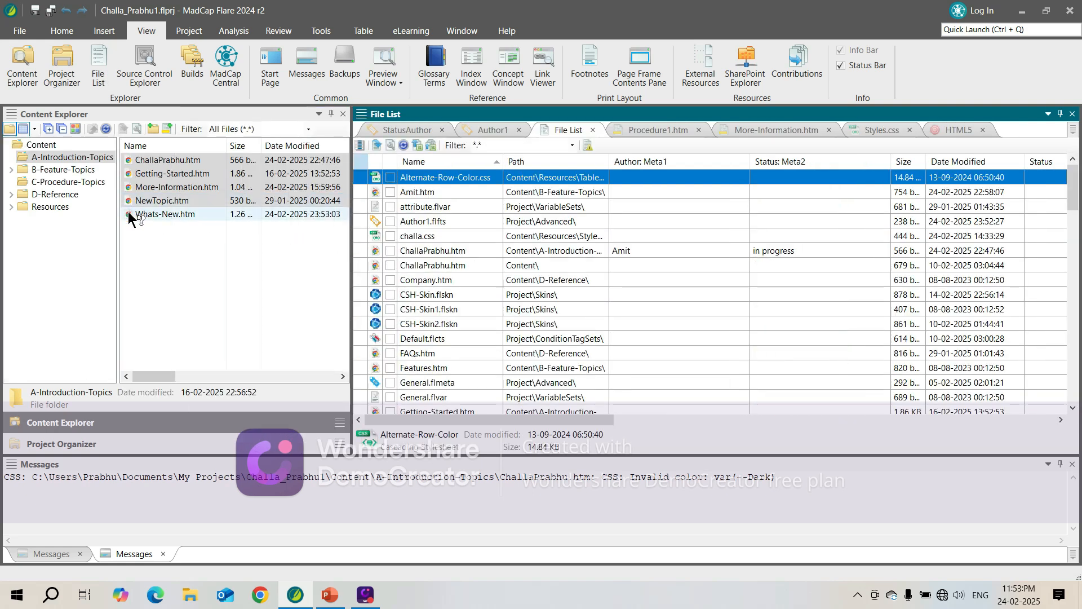
Step: Select Getting-Started.htm, More-Information.htm, NewTopic.htm and Whats-New.htm together and open their shared properties
left_click(118, 229)
left_click_drag(119, 228, 145, 182)
left_click(127, 210)
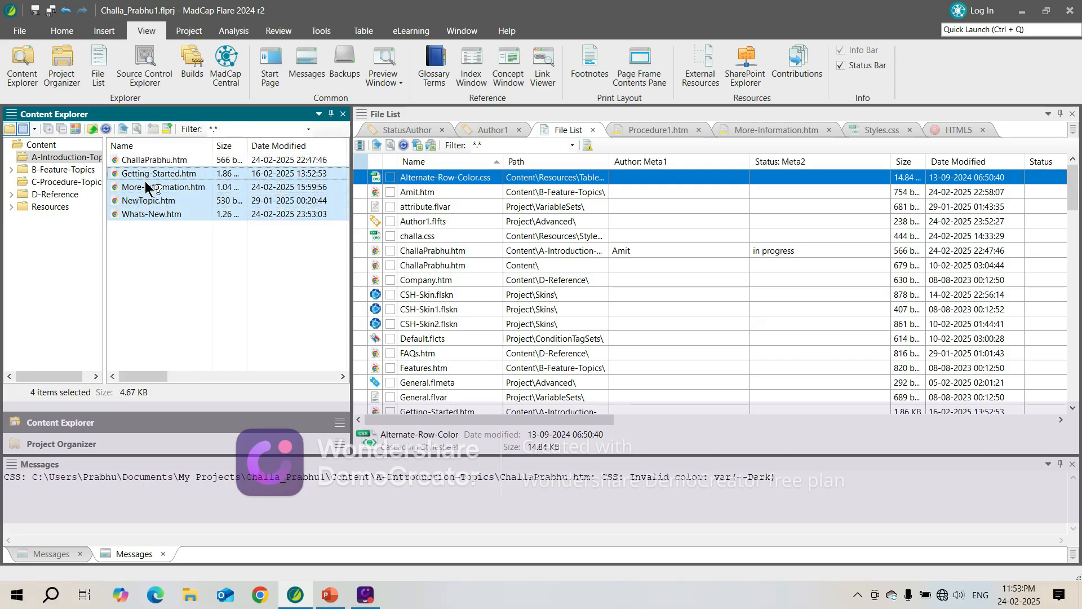
right_click(195, 200)
left_click(245, 301)
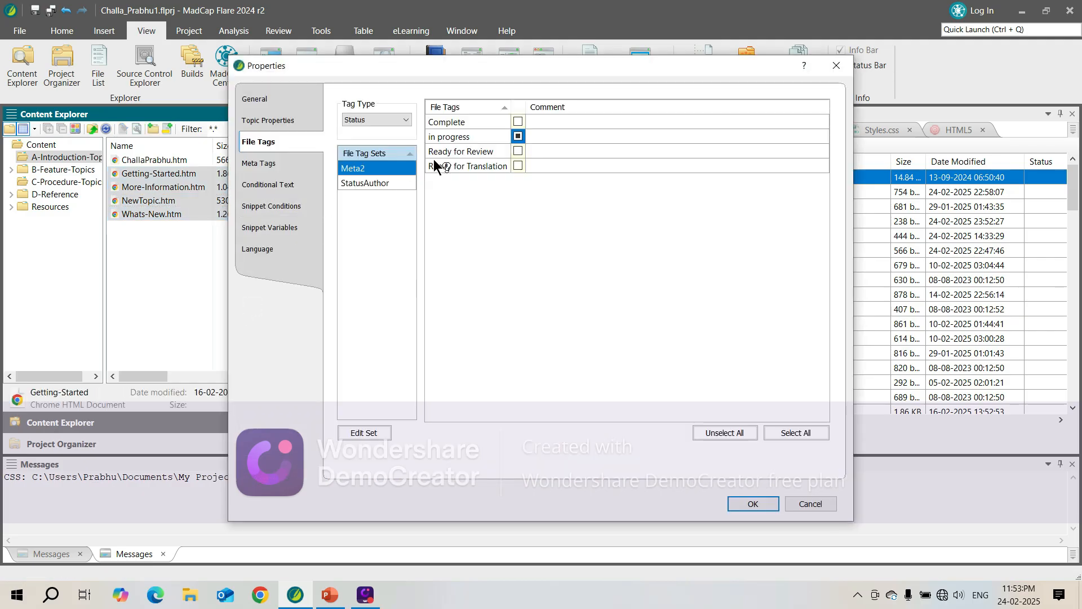
Step: Assign the first author tag from the Author1 set to the four selected topics
left_click(400, 117)
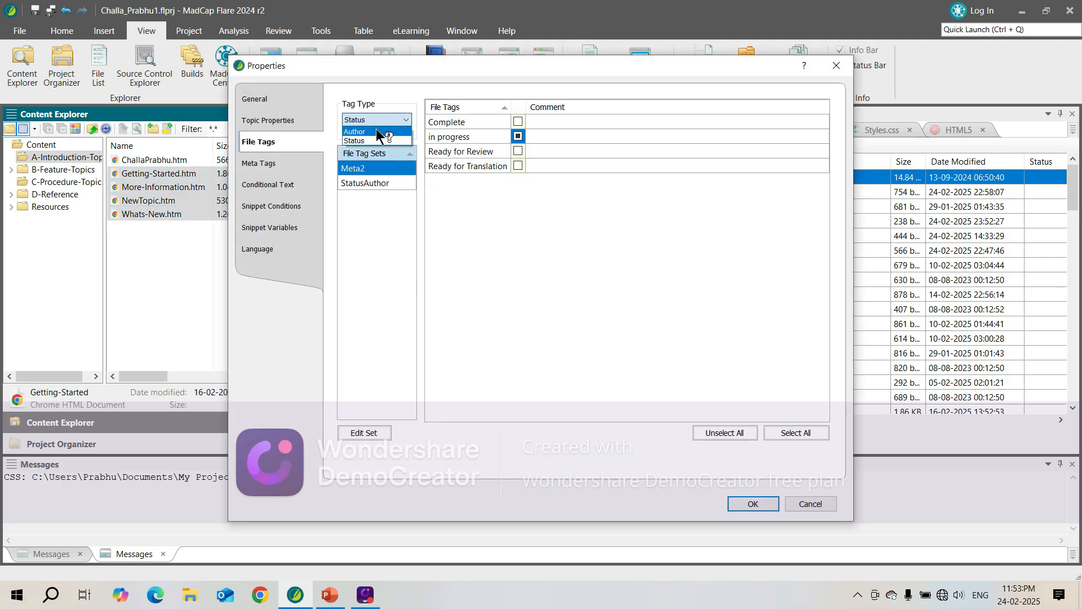
left_click(377, 132)
left_click(488, 121)
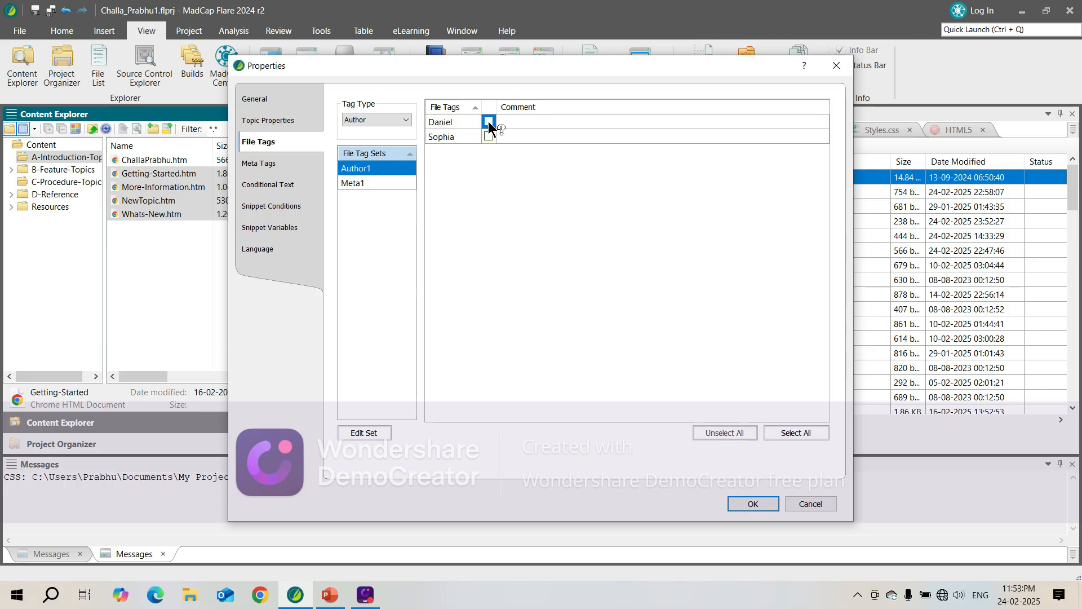
left_click(488, 121)
Step: Give the four topics the in progress status tag from Meta2, apply the properties and save all files
left_click(402, 124)
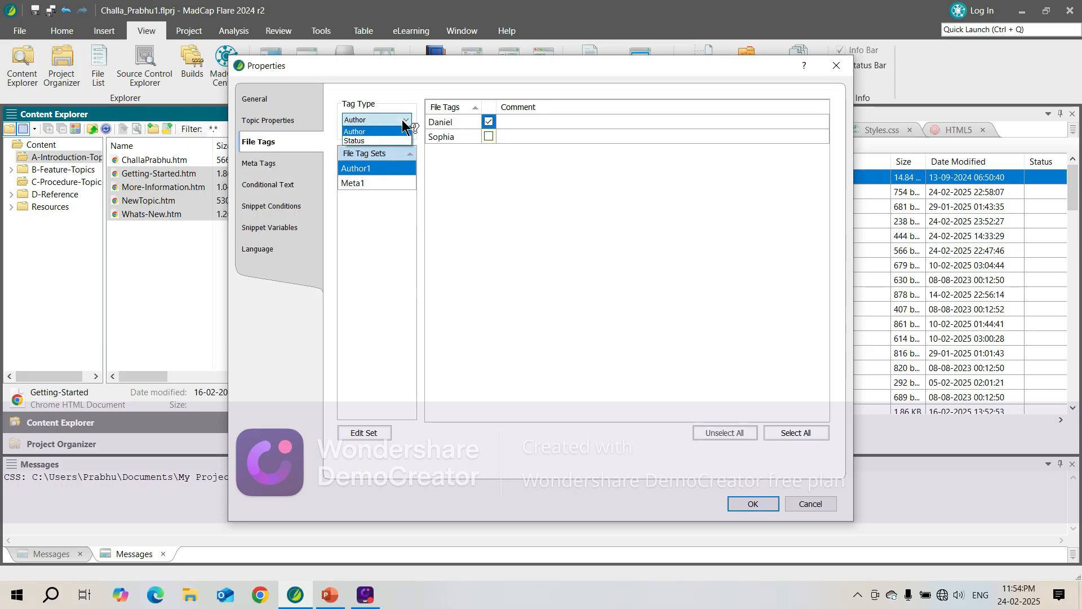
left_click(388, 137)
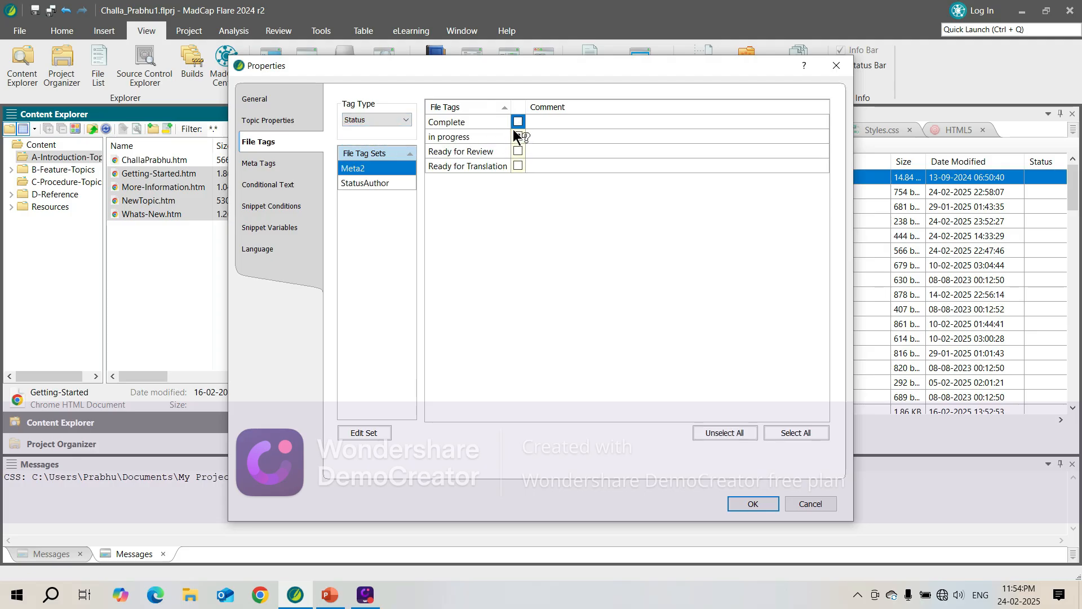
left_click(519, 136)
left_click(748, 500)
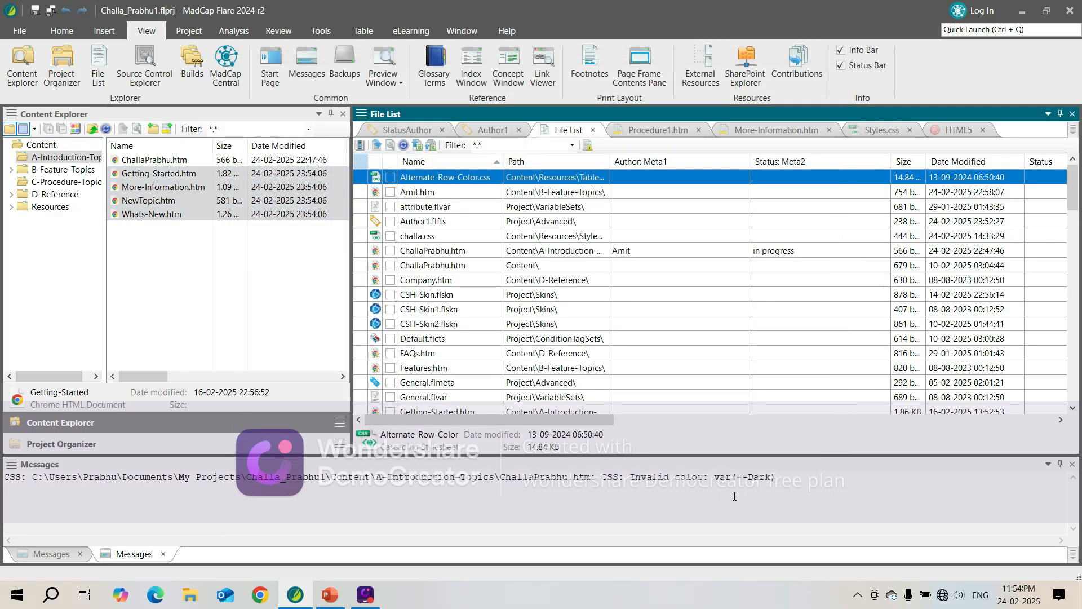
left_click(39, 11)
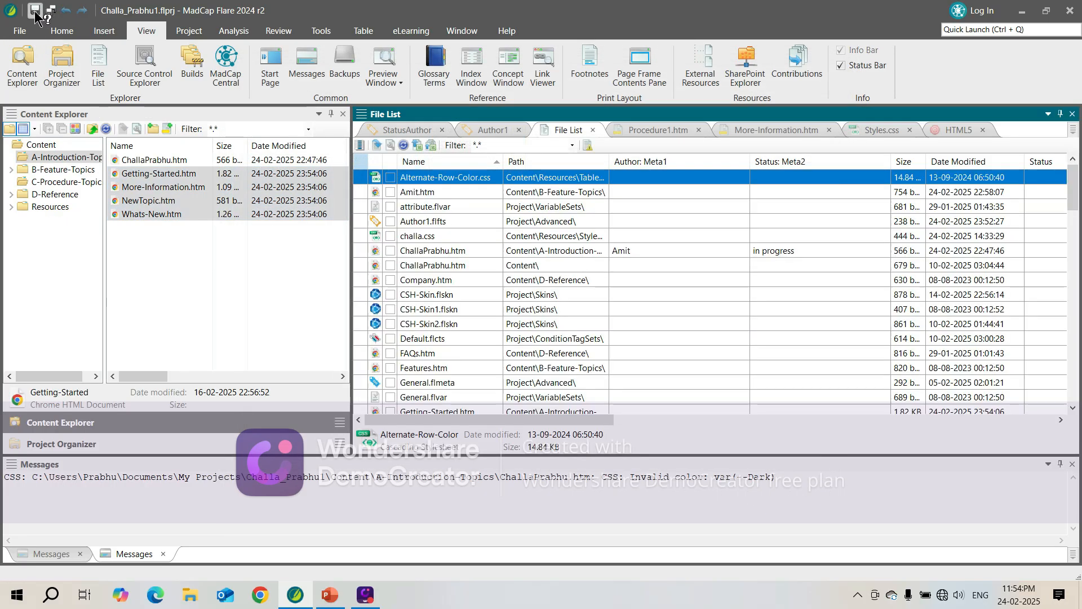
left_click(50, 15)
Step: Return the Content Explorer to a narrow tree view and look through the author and status columns of the File List
left_click(24, 130)
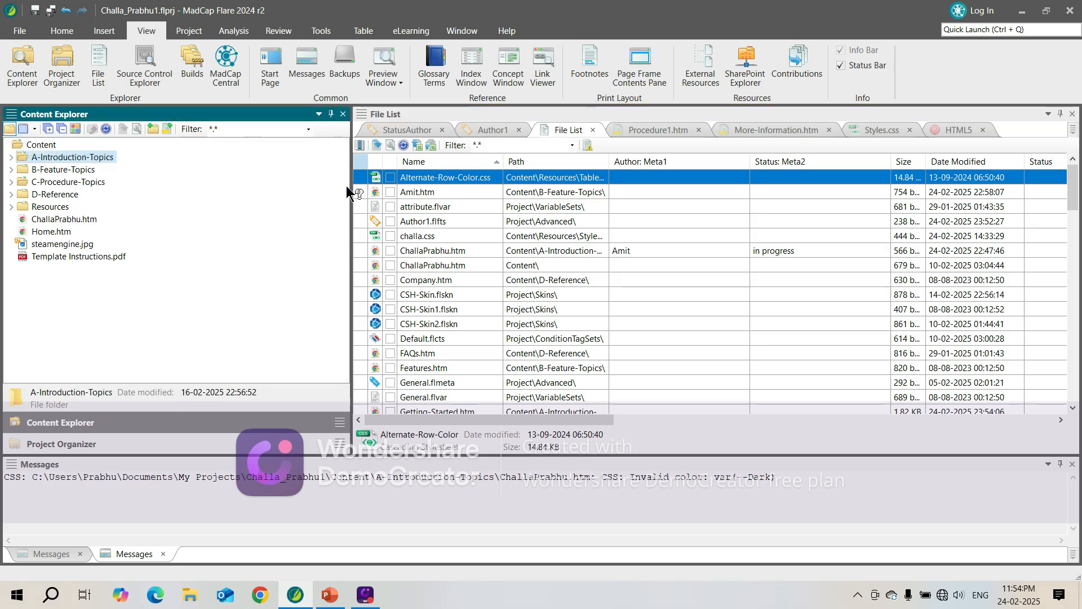
left_click_drag(352, 187, 150, 185)
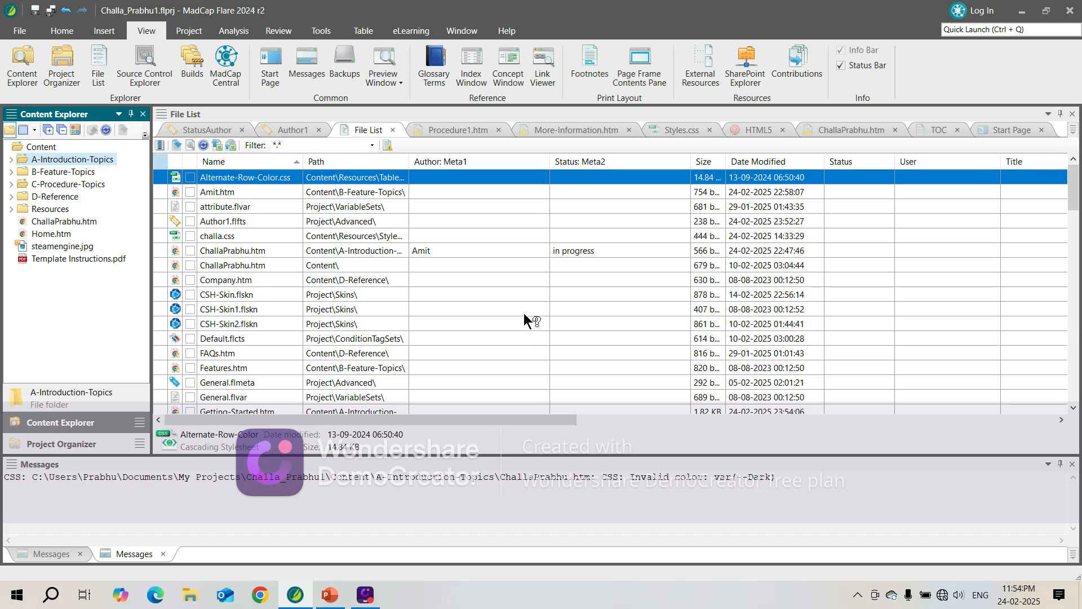
mouse_move(1074, 195)
left_mouse_down()
mouse_move(1071, 304)
mouse_move(1072, 175)
left_mouse_up()
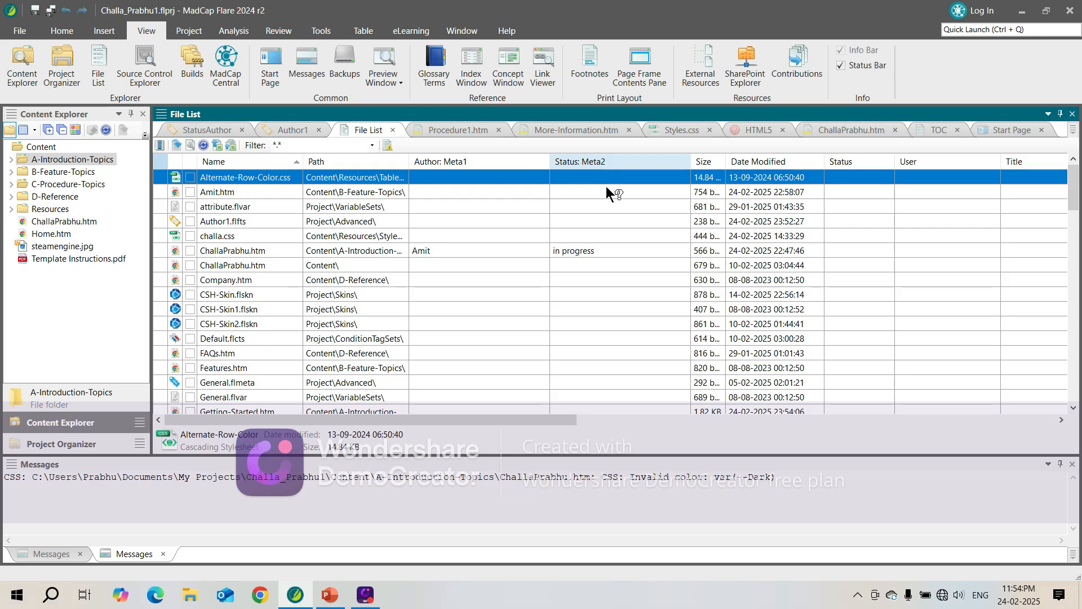
mouse_move(1076, 201)
left_mouse_down()
mouse_move(1077, 386)
mouse_move(1075, 180)
left_mouse_up()
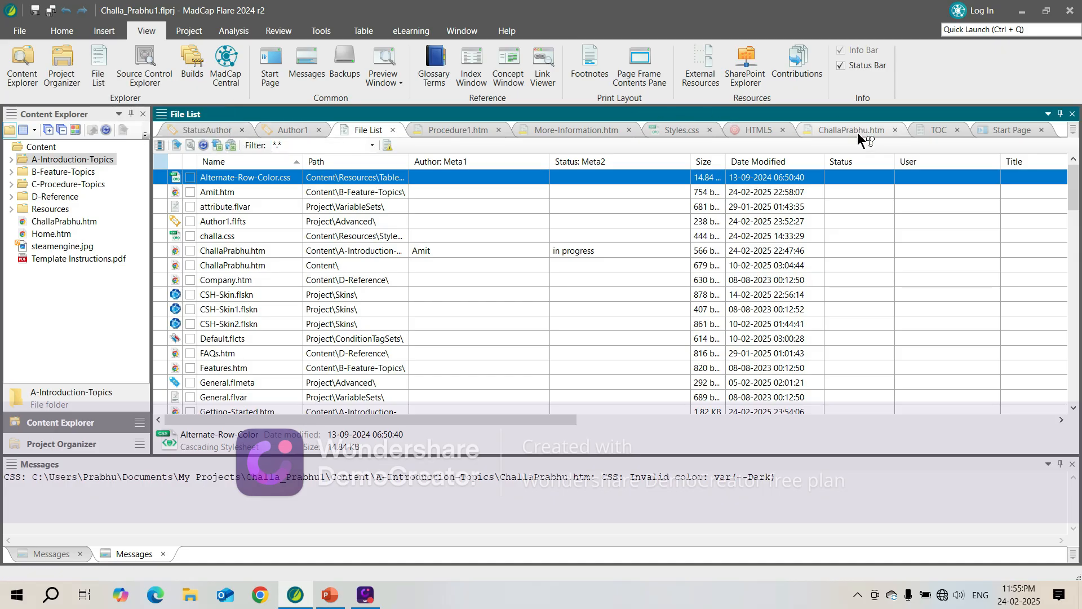
Step: Open the TOC and switch it from tree view to grid view
left_click(938, 133)
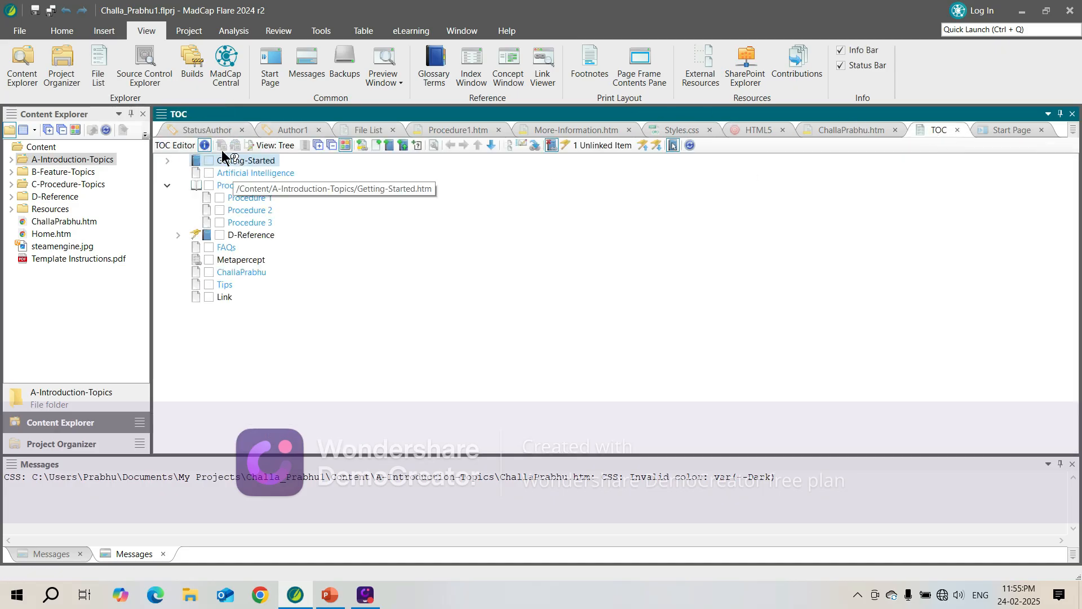
left_click(279, 147)
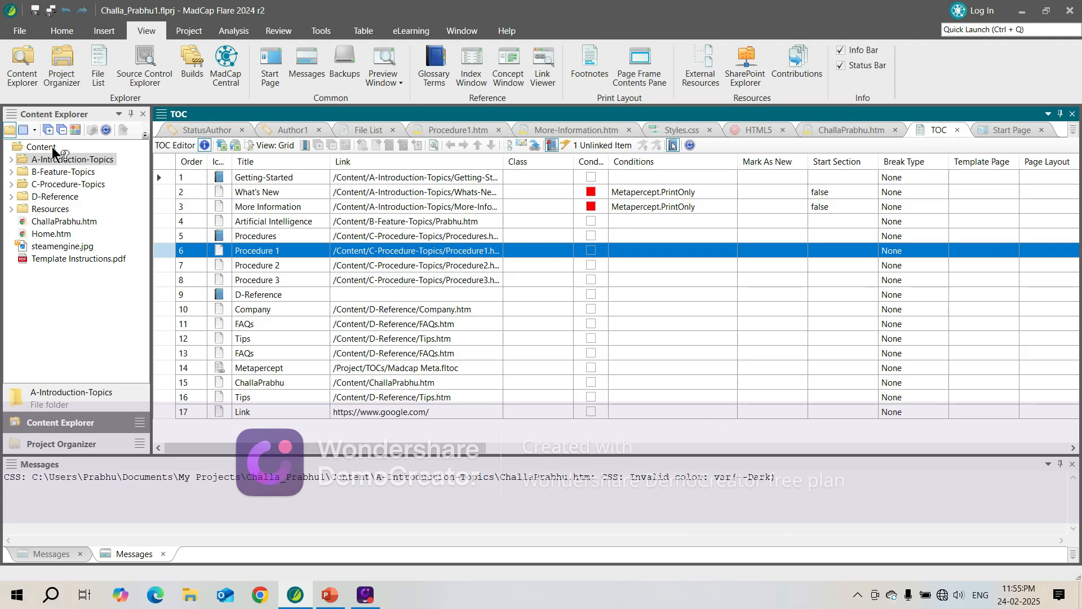
Step: Review the Author: Meta1 and Status: Meta2 entries in the File List's column settings, then close the settings without changes
left_click(99, 70)
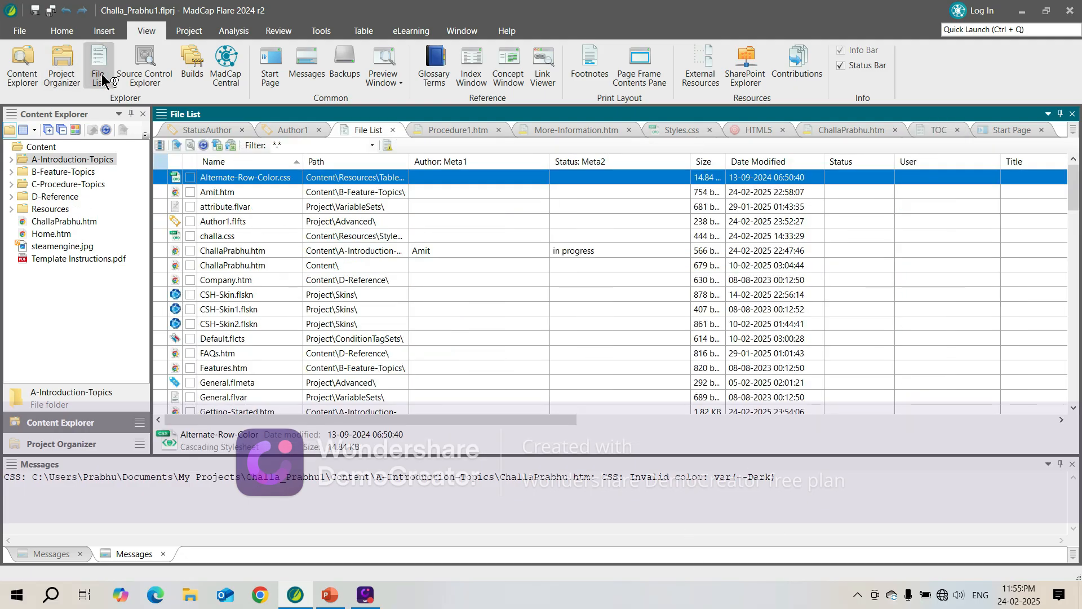
left_click(162, 145)
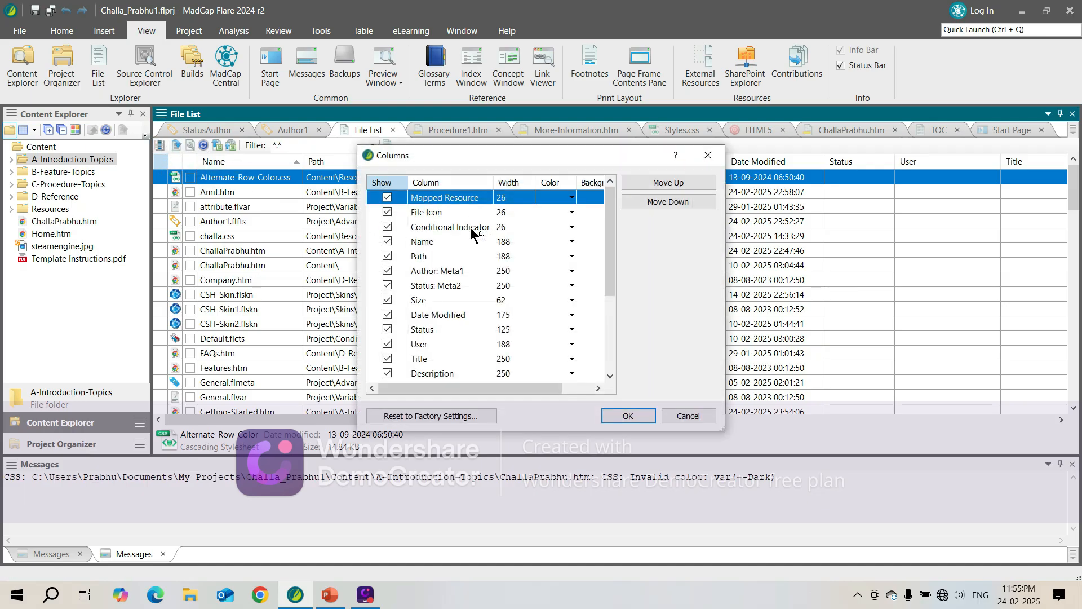
left_click(438, 272)
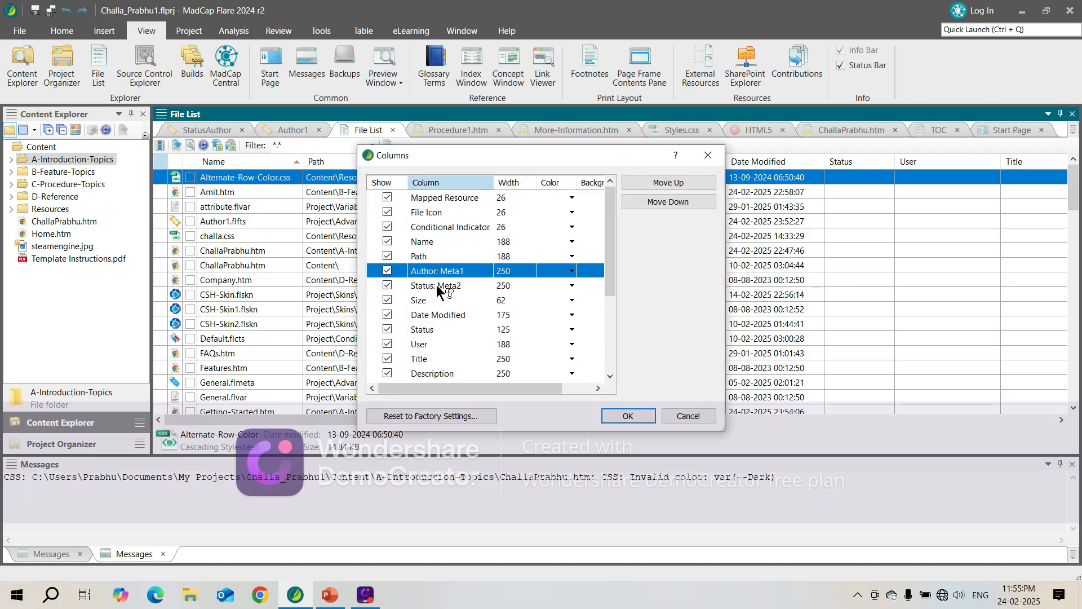
left_click(436, 285)
left_click(648, 416)
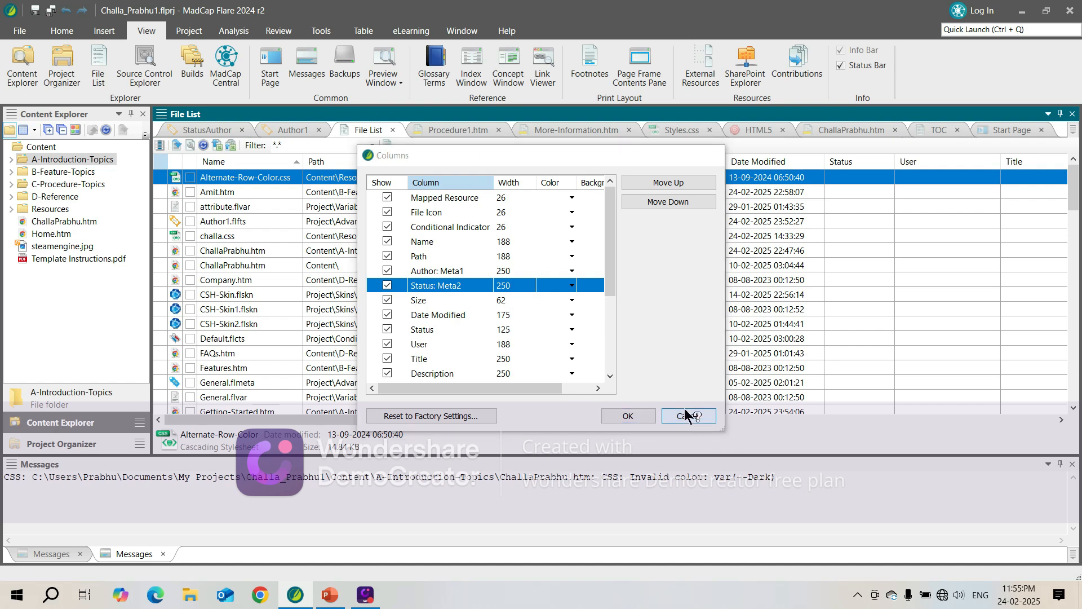
Step: Open the column settings of the TOC grid and look through the available columns
left_click(940, 129)
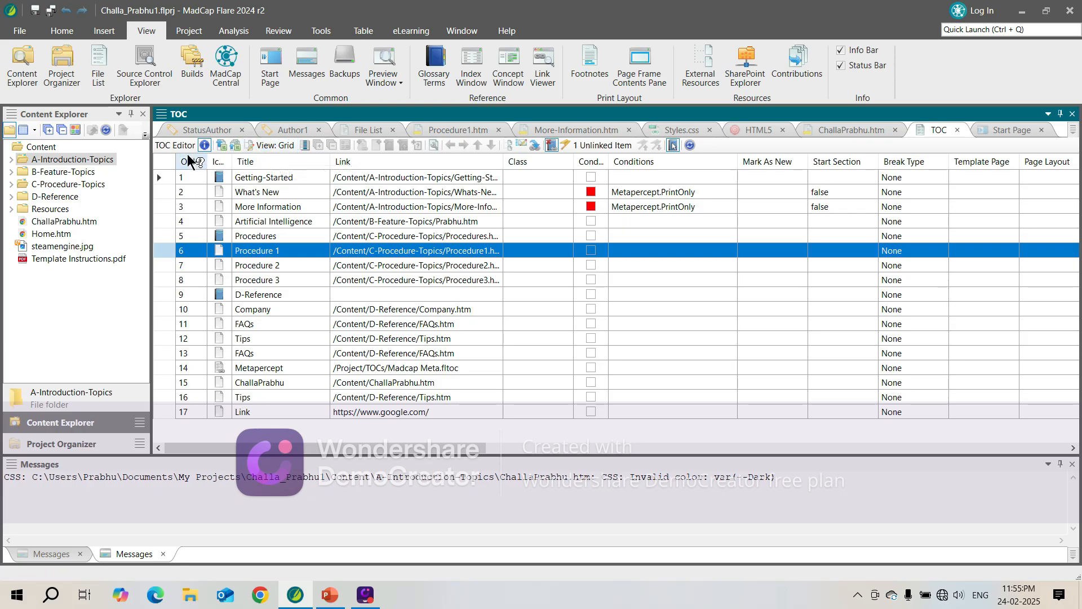
left_click(303, 143)
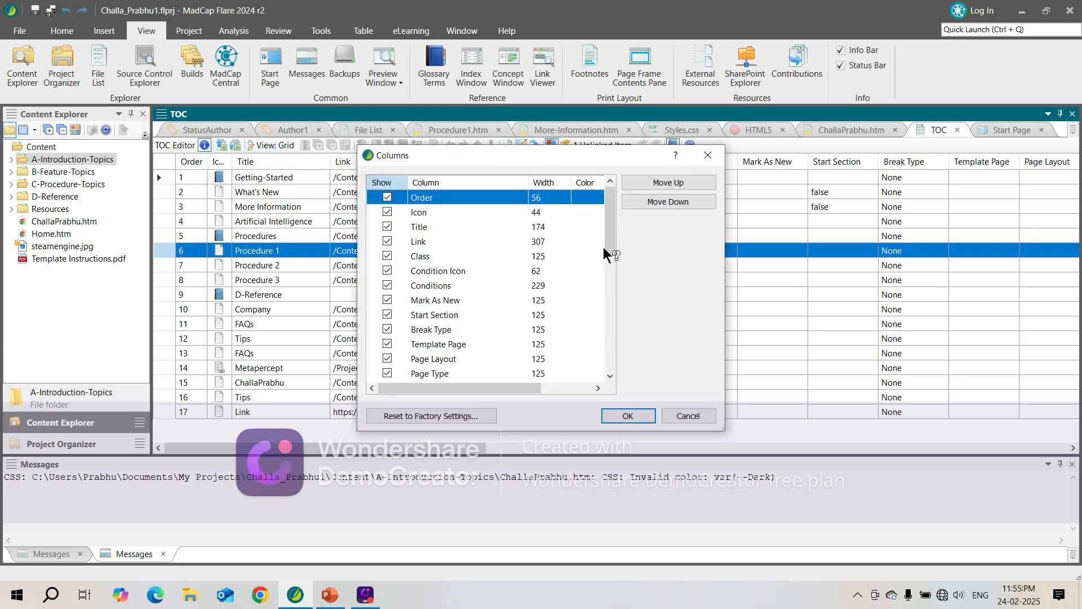
mouse_move(610, 234)
left_mouse_down()
mouse_move(609, 368)
mouse_move(601, 229)
left_mouse_up()
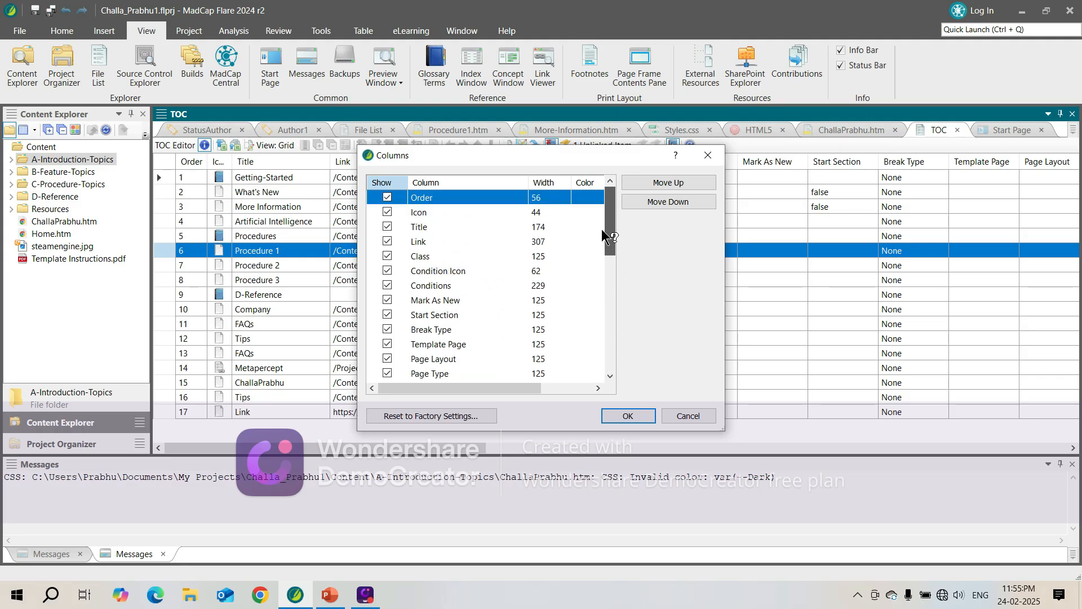
Step: Close the column settings and add a new entry named External link under the Link entry of the TOC
left_click(627, 416)
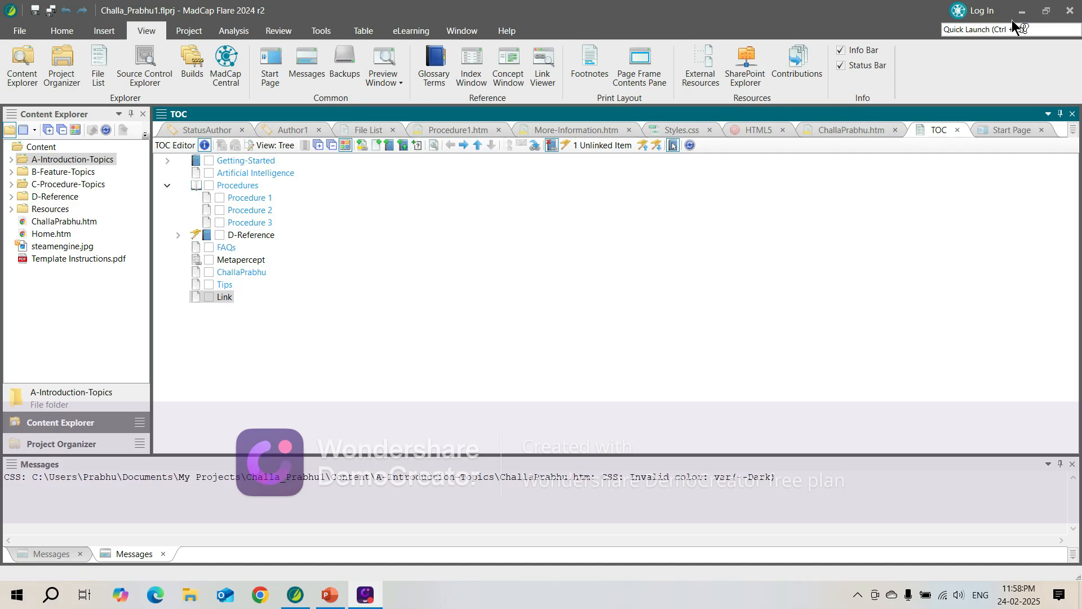
left_click(380, 147)
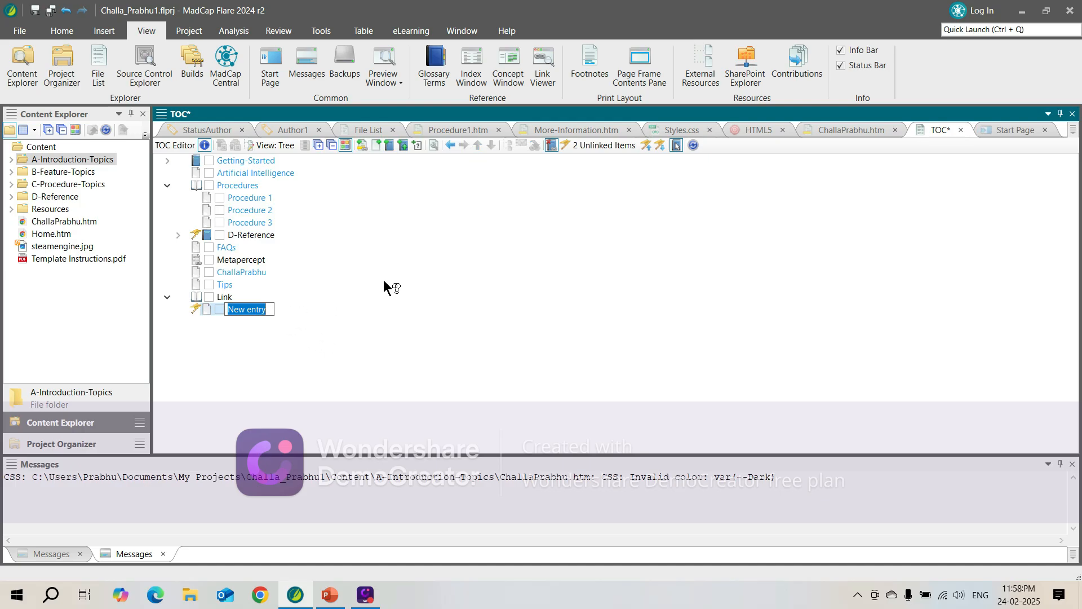
type("E")
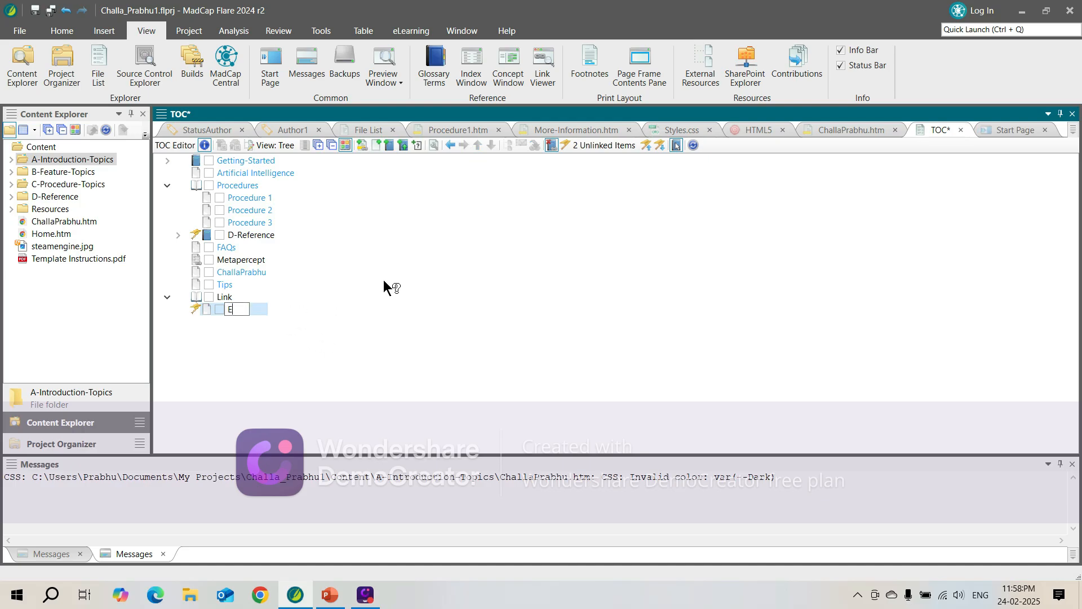
type("xternal link")
key("Return")
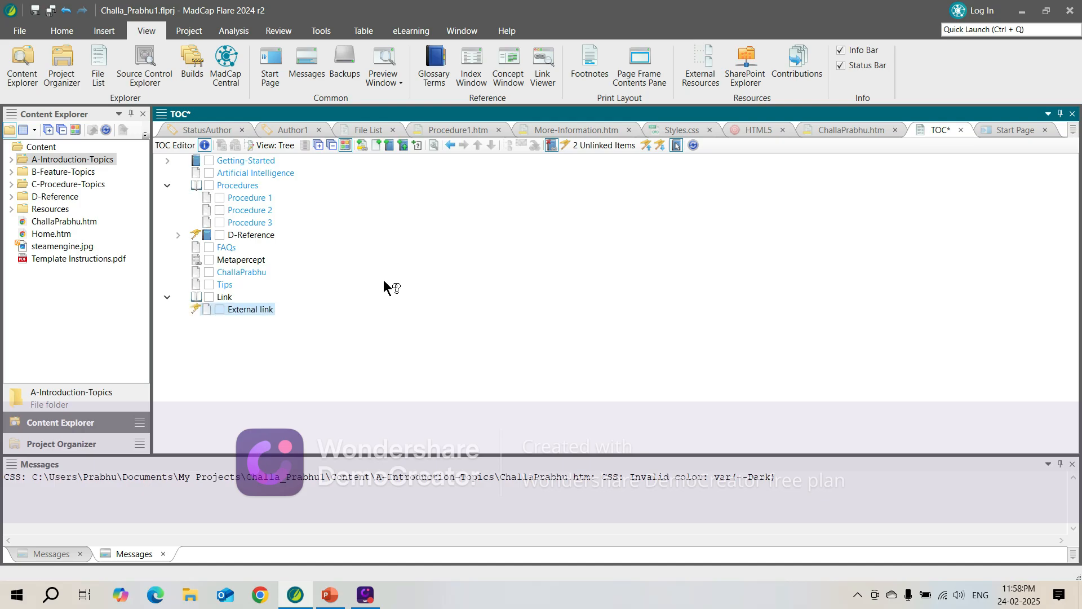
right_click(256, 310)
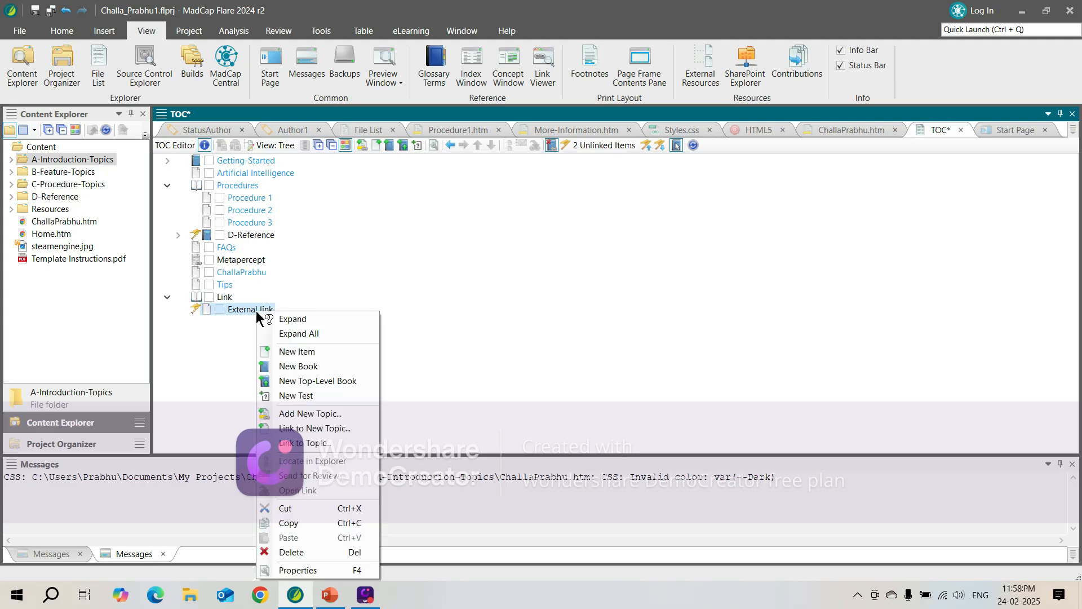
left_click(312, 570)
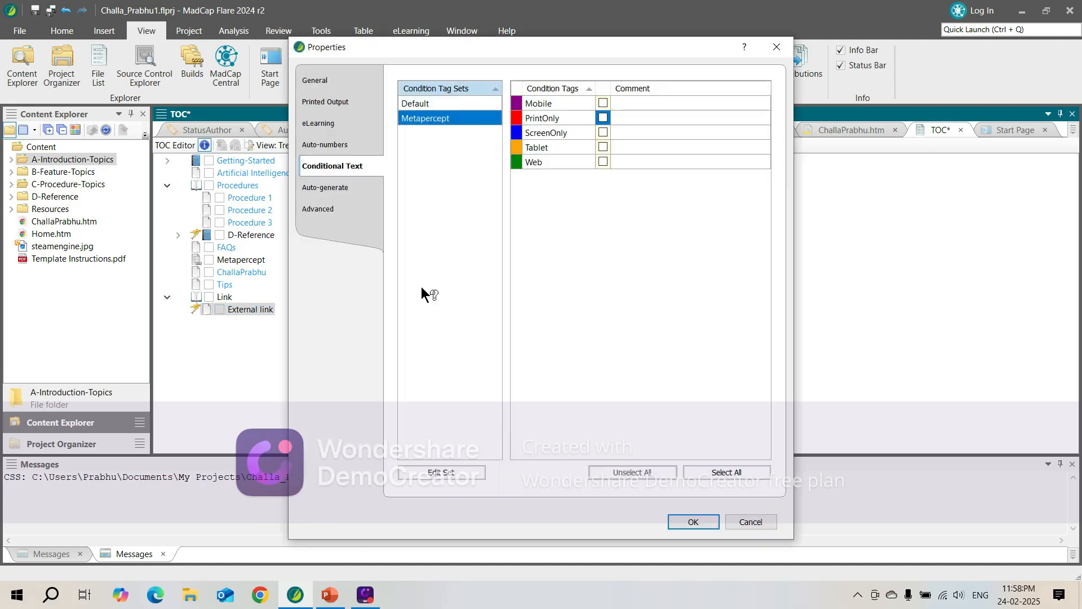
left_click(315, 80)
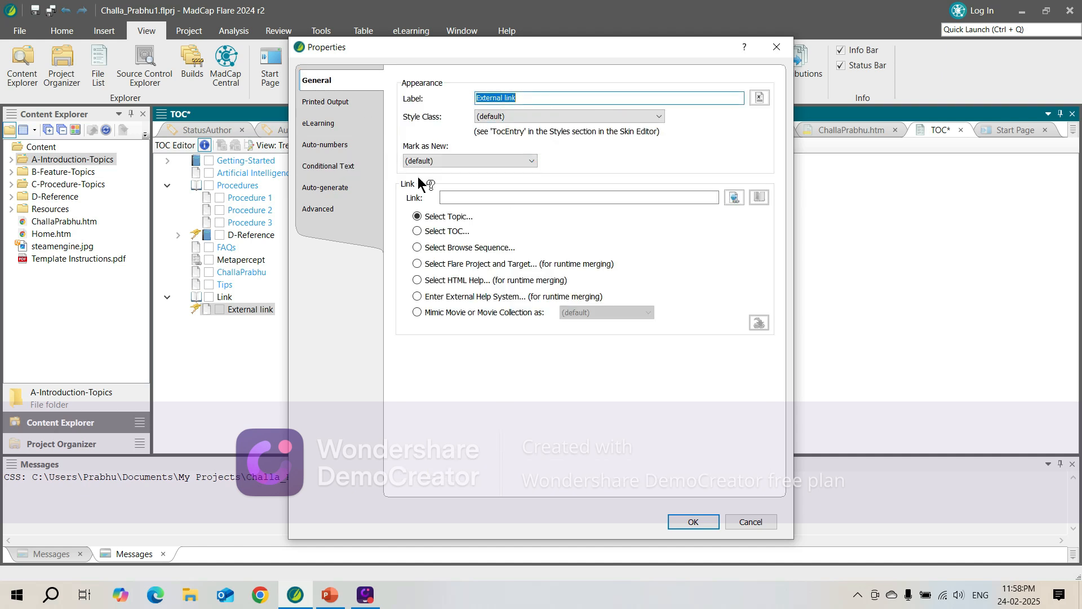
left_click(464, 198)
type("https://www.google.com/")
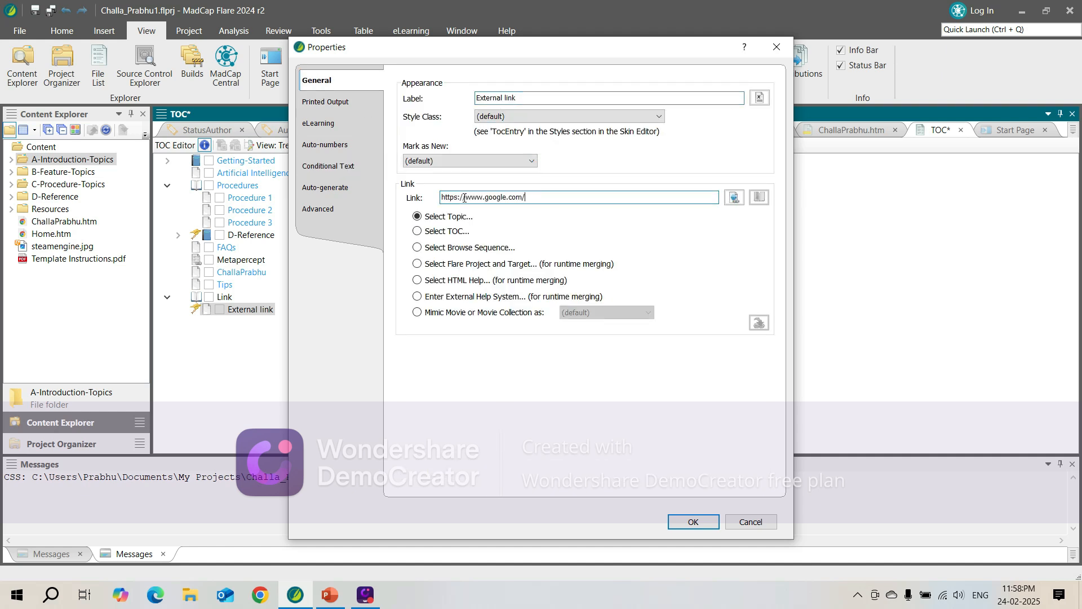
left_click(684, 521)
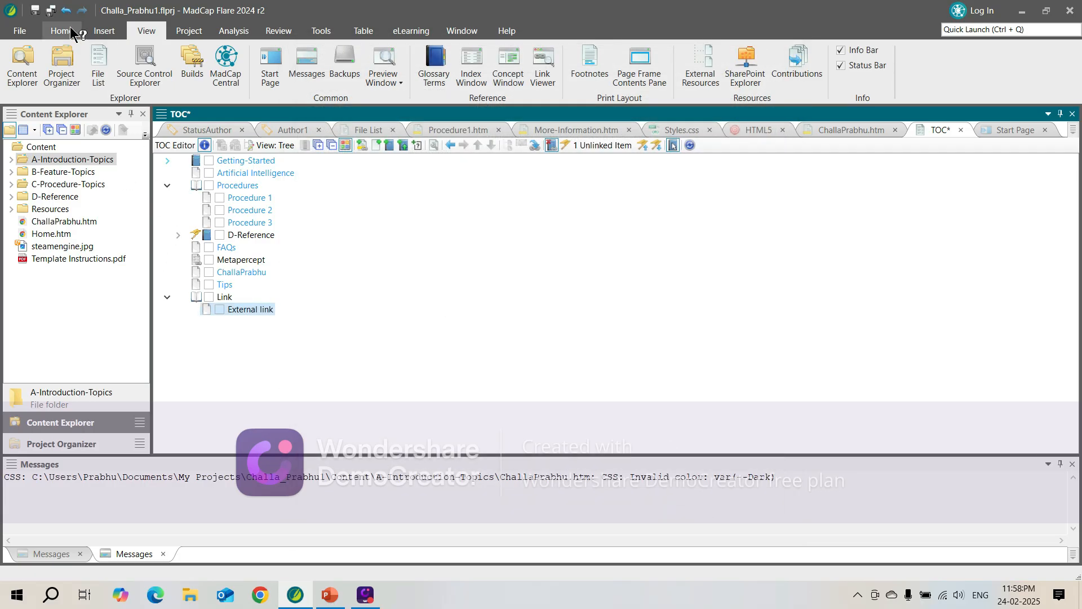
left_click(177, 30)
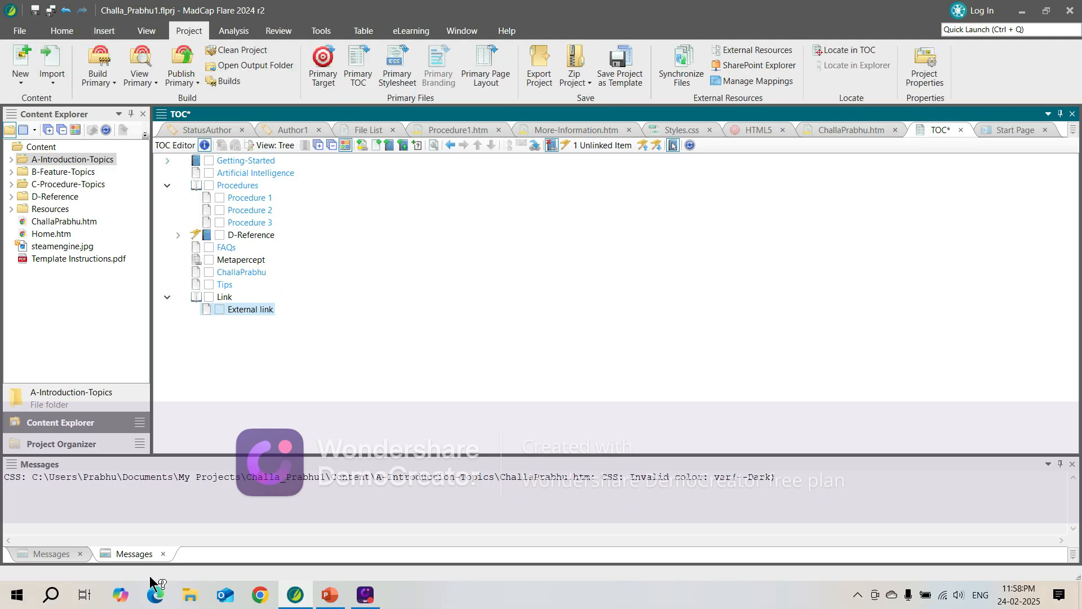
key("ctrl+s")
Step: Build the primary HTML5 target from the Targets folder of the Project Organizer
left_click(72, 445)
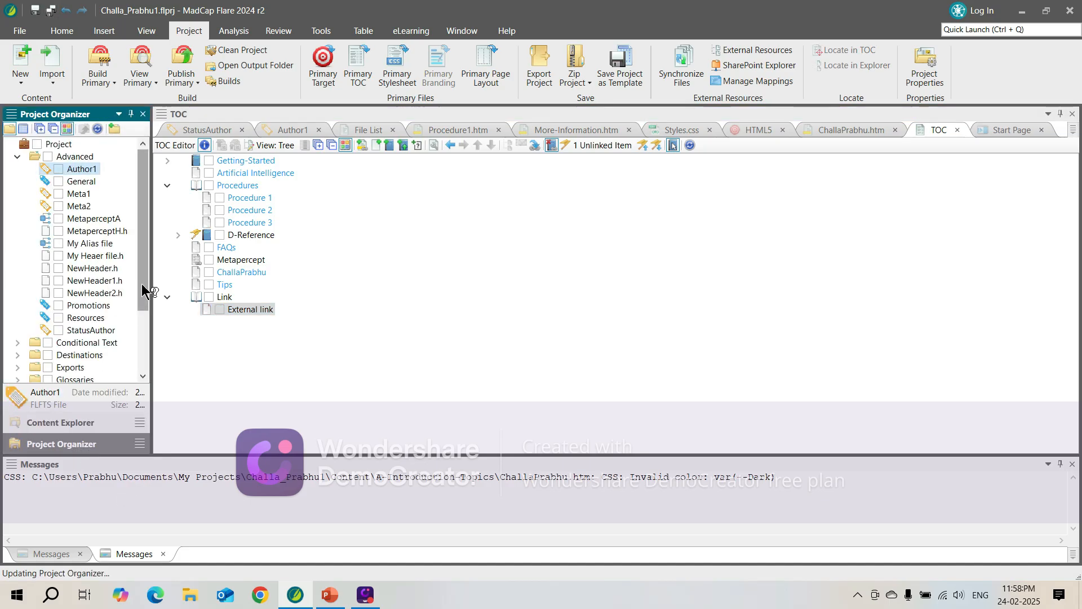
left_click_drag(142, 290, 144, 350)
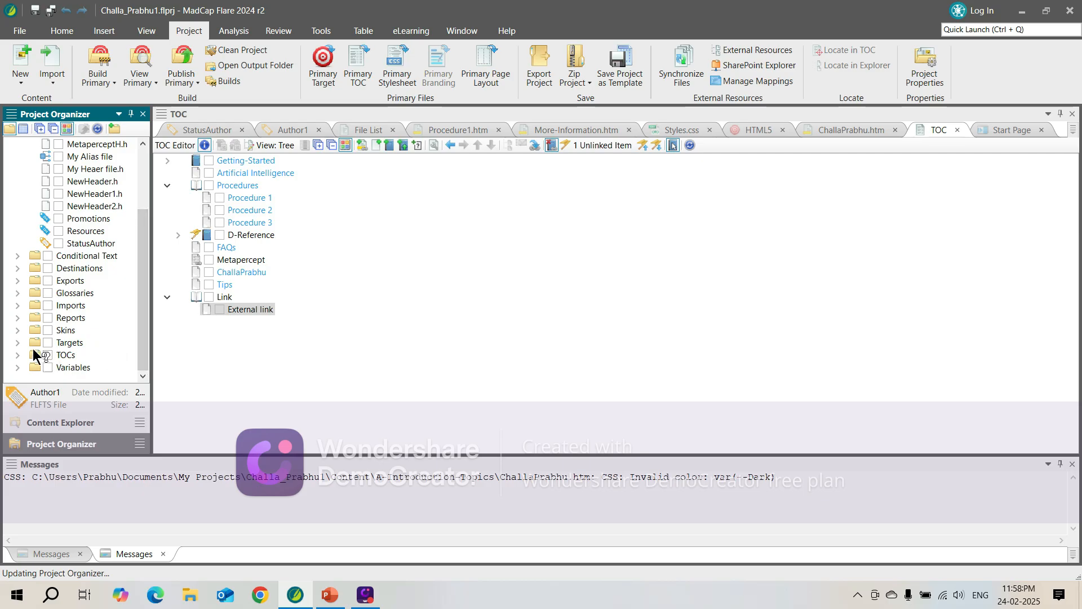
left_click(17, 342)
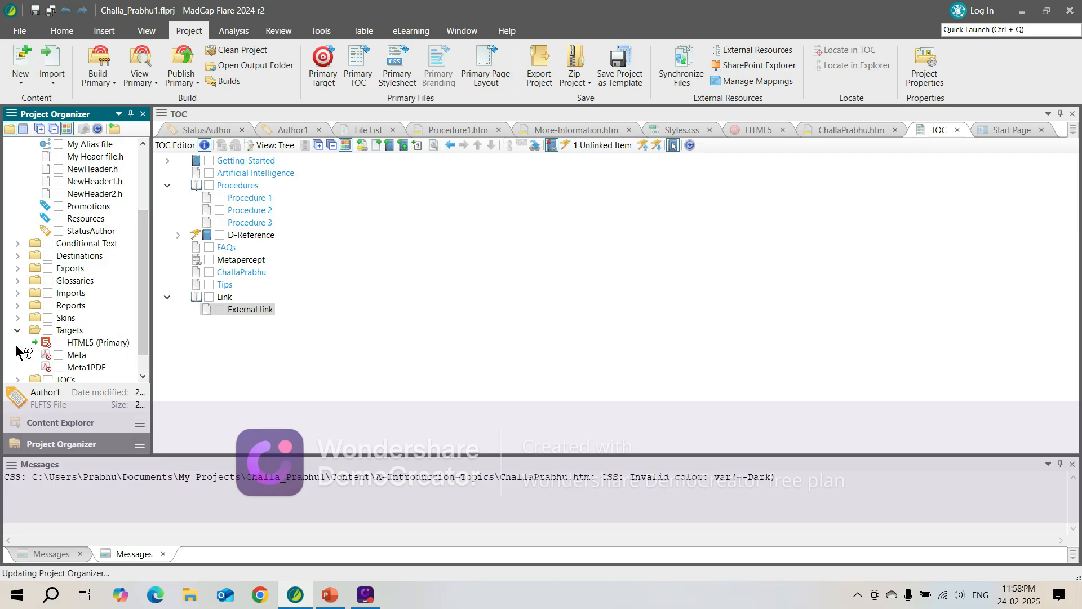
right_click(87, 341)
left_click(149, 496)
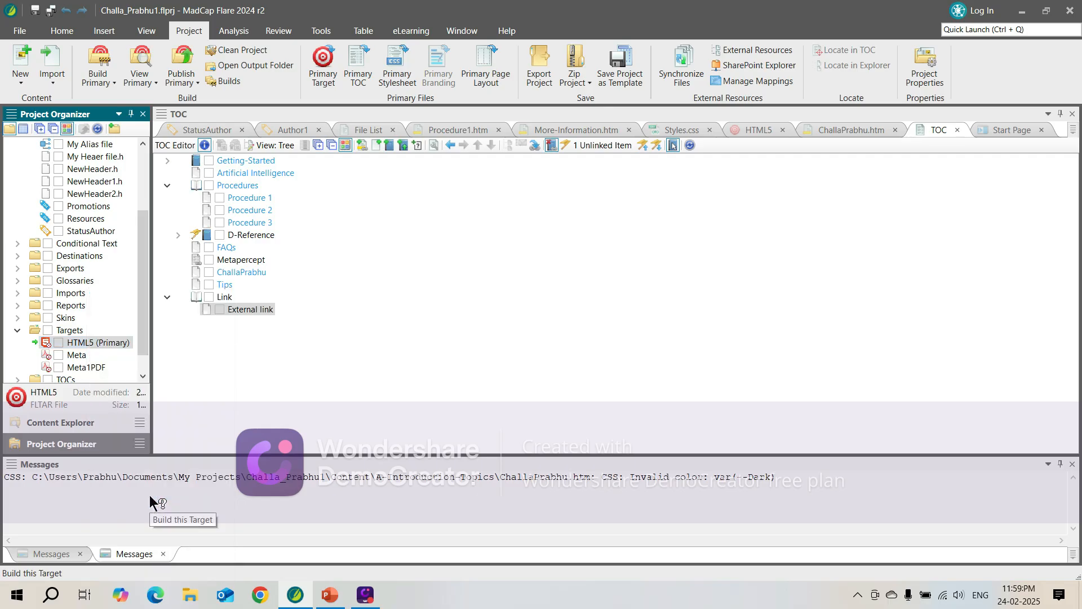
left_click(640, 356)
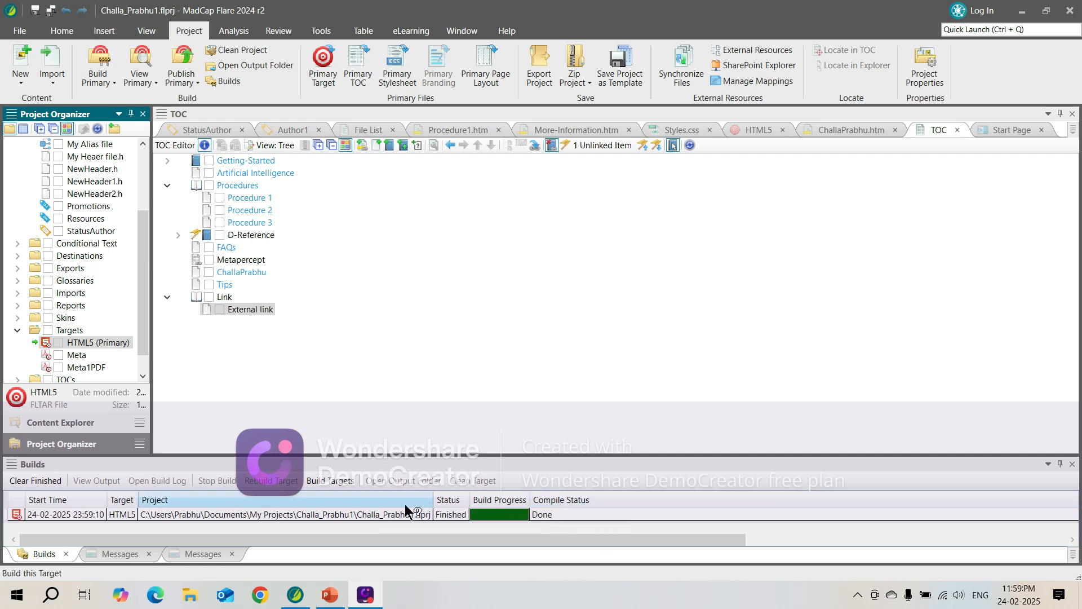
Step: View the built HTML5 output, test the External link entry under Link, and close the browser page
double_click(387, 513)
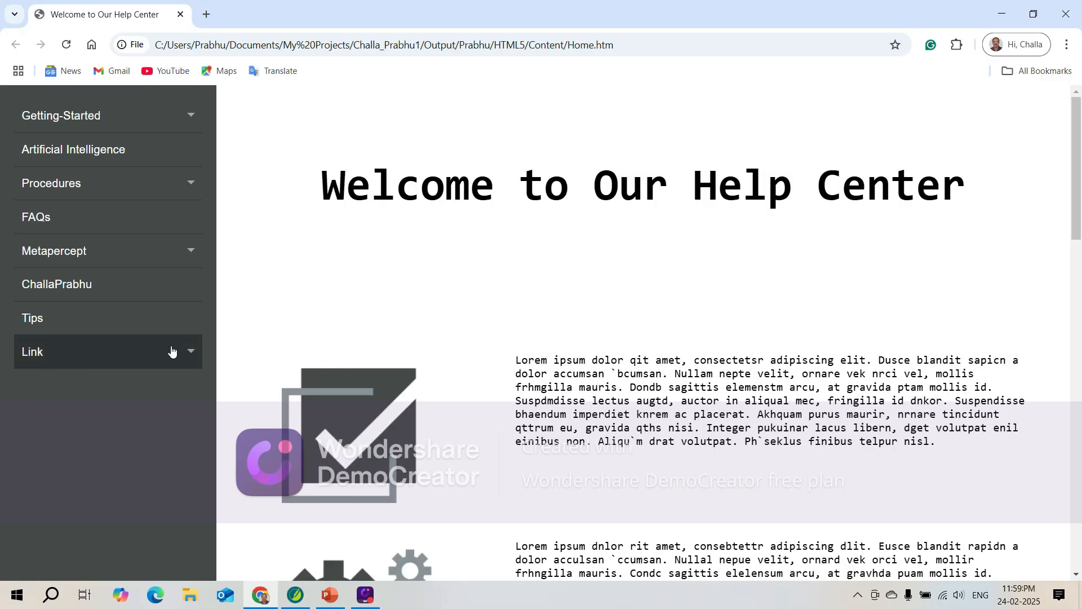
left_click(191, 352)
left_click(96, 381)
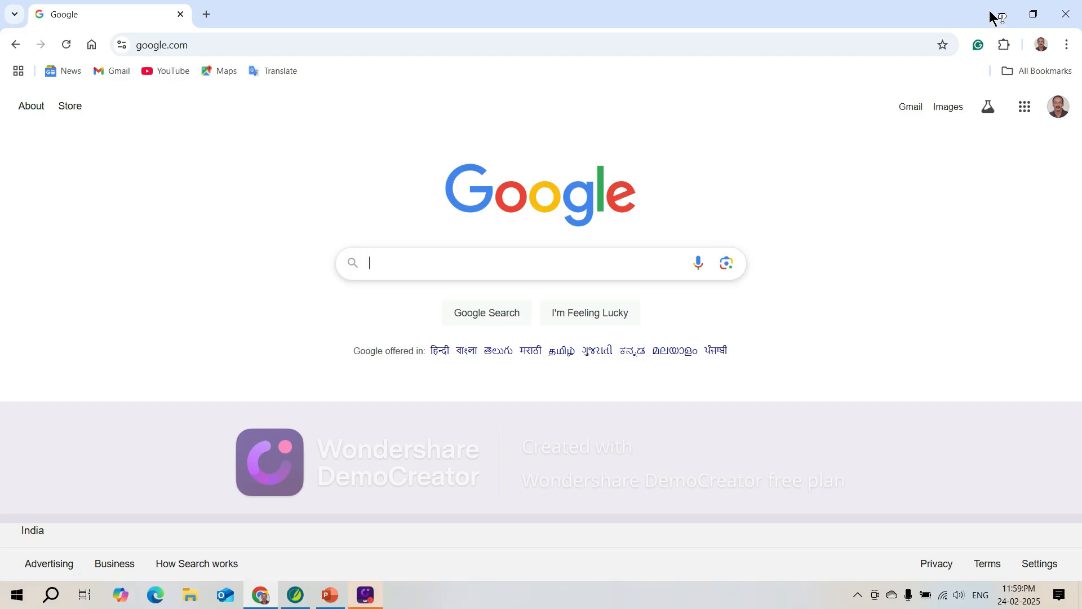
left_click(180, 15)
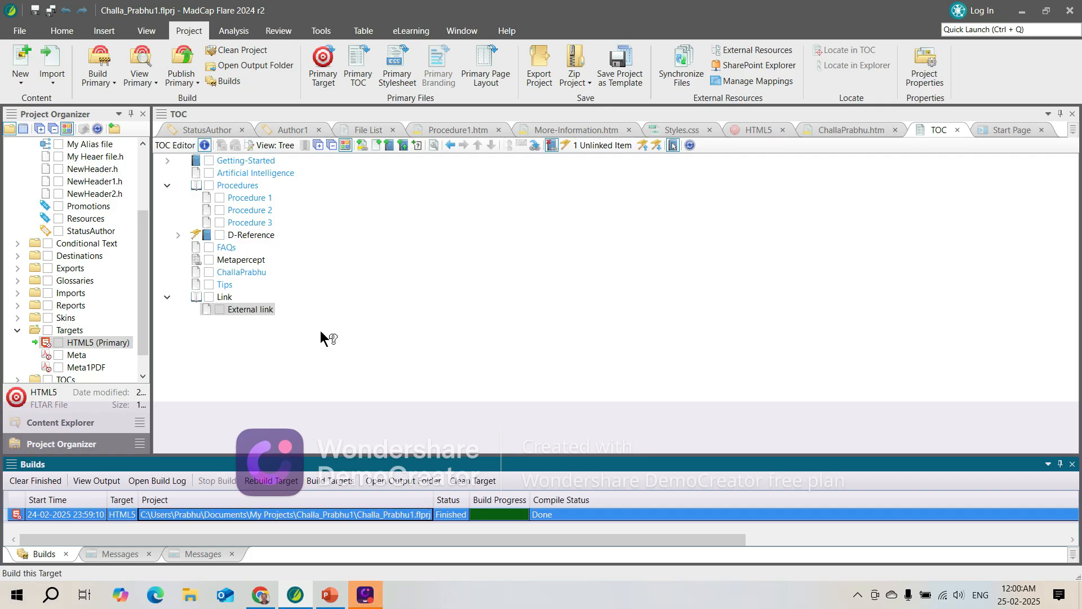
left_click(347, 145)
left_click(1008, 15)
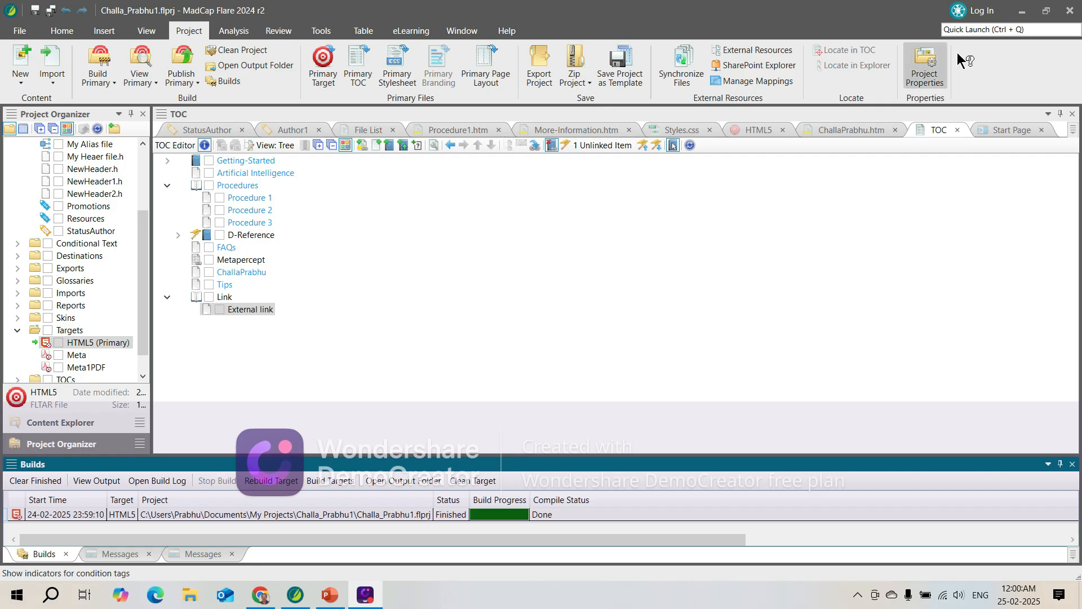
left_click(1009, 19)
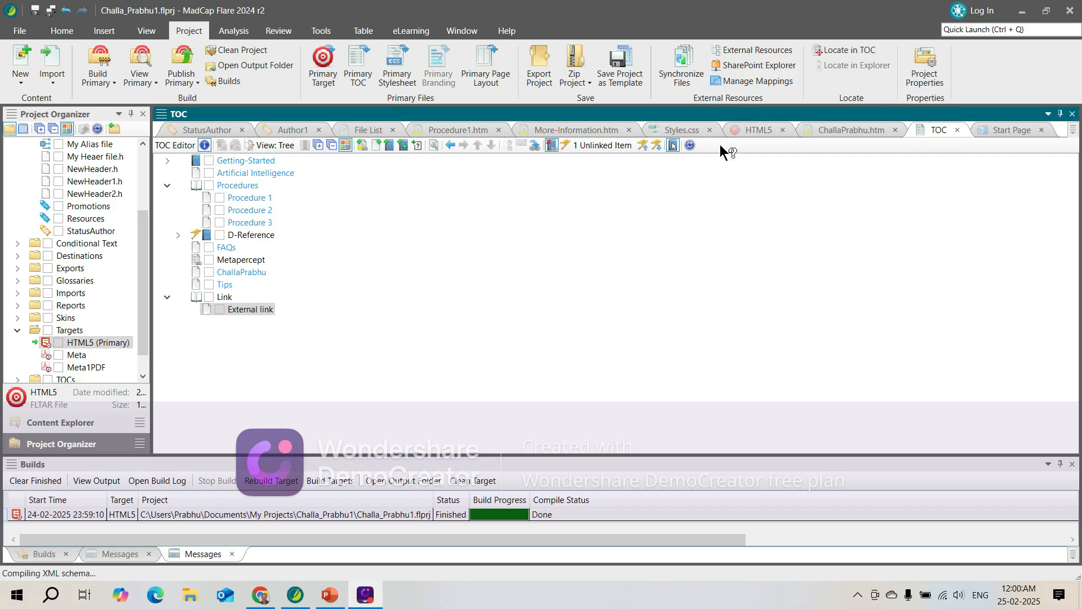
Step: Switch to the More-Information.htm topic and look through the files in the Project Organizer's Advanced folder
left_click(557, 132)
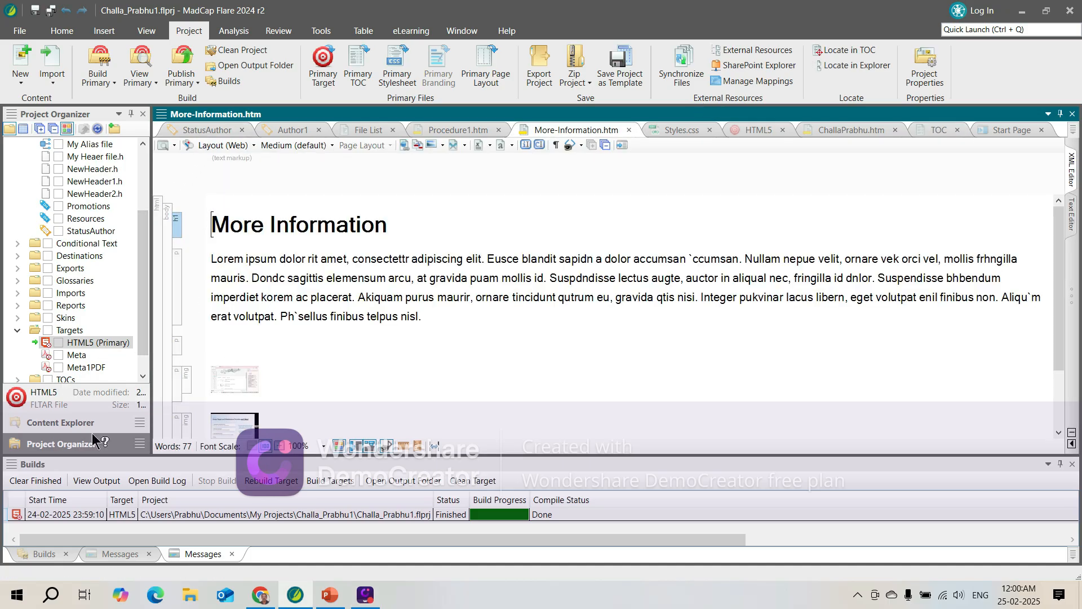
left_click_drag(139, 339, 135, 330)
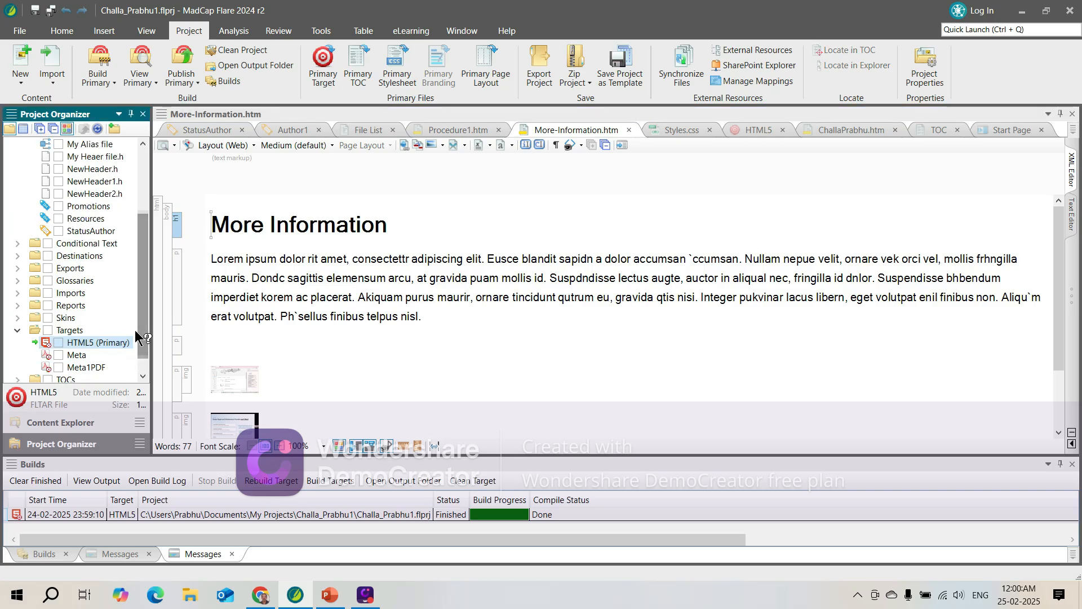
left_click(113, 157)
scroll(100, 335, "up", 3)
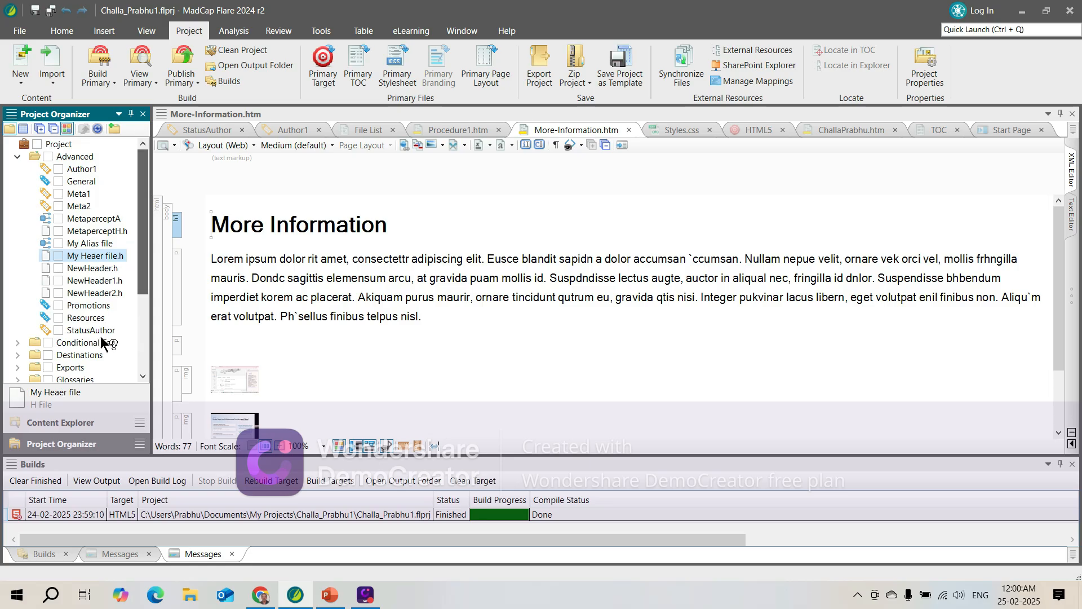
Step: Show the Content Explorer and expand the A-Introduction-Topics folder
left_click(50, 424)
left_click(12, 161)
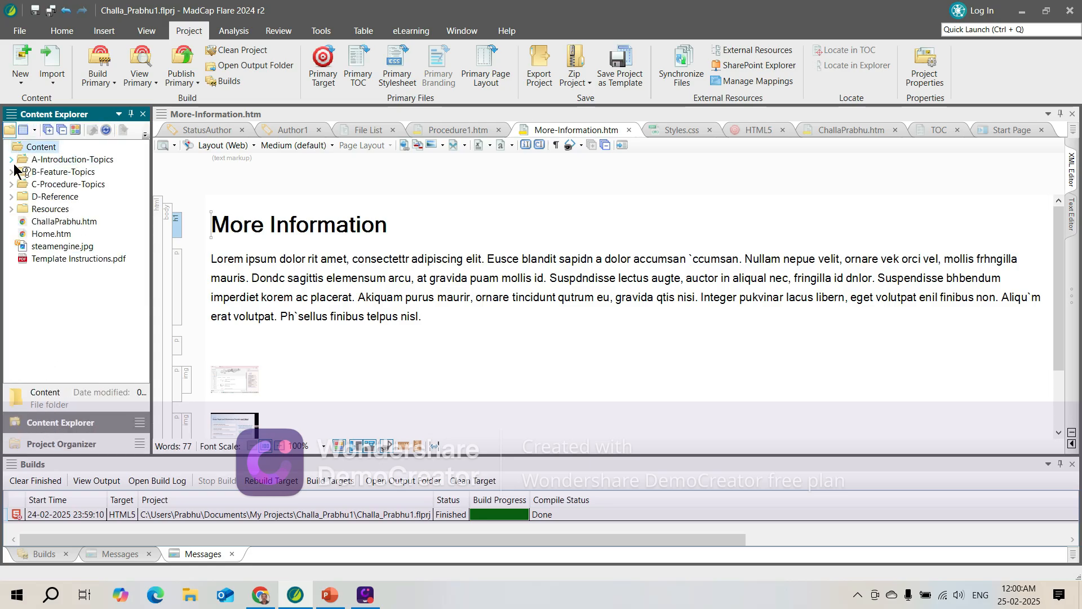
double_click(59, 160)
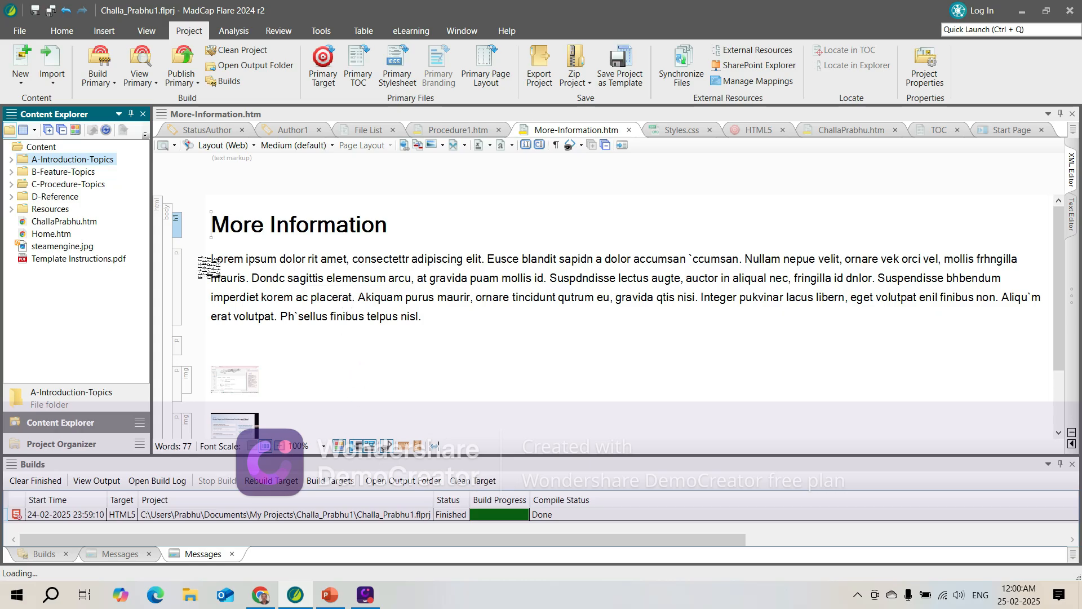
right_click(109, 151)
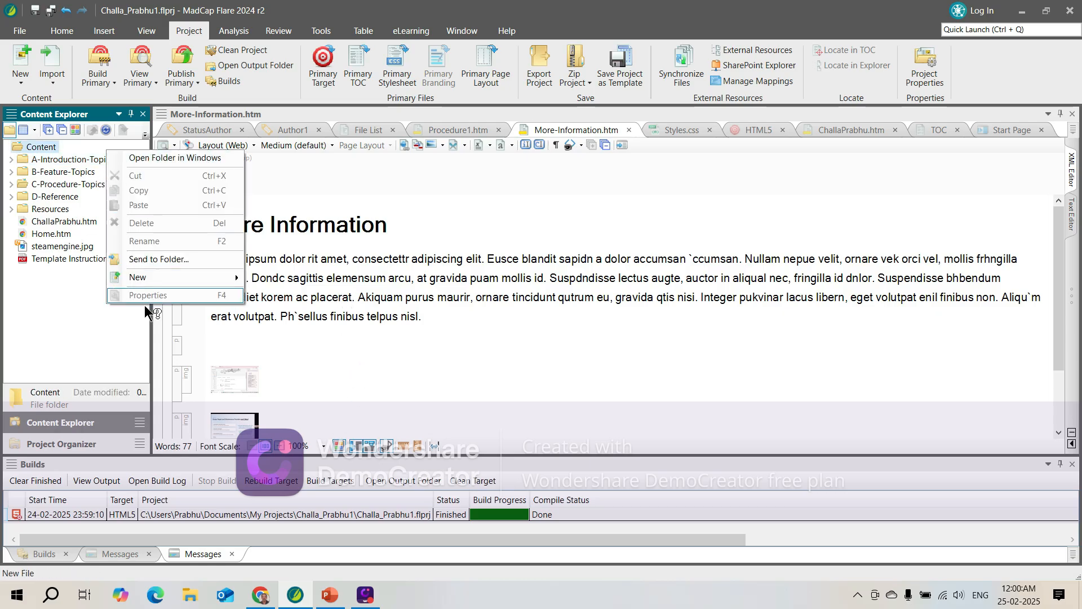
mouse_move(160, 276)
left_click(489, 220)
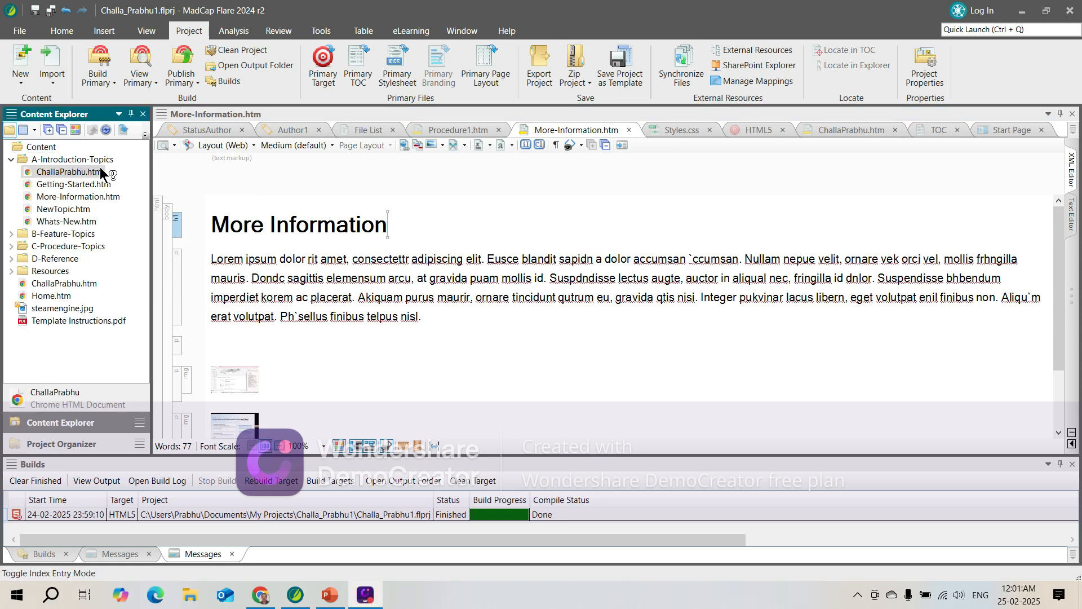
Step: Open the first topic of the A-Introduction-Topics folder in the internal text editor
right_click(100, 168)
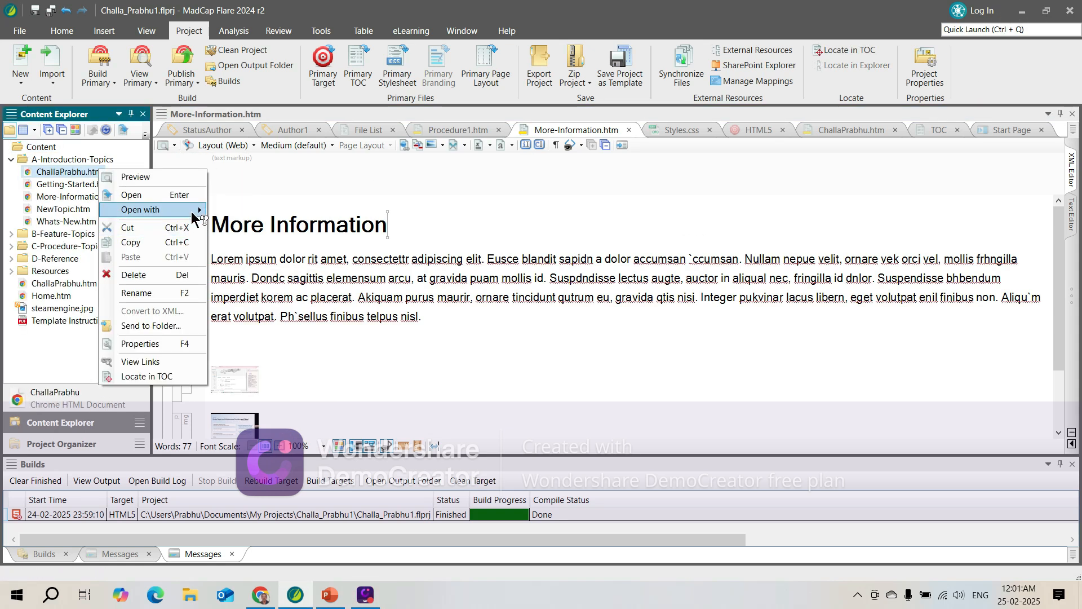
mouse_move(193, 216)
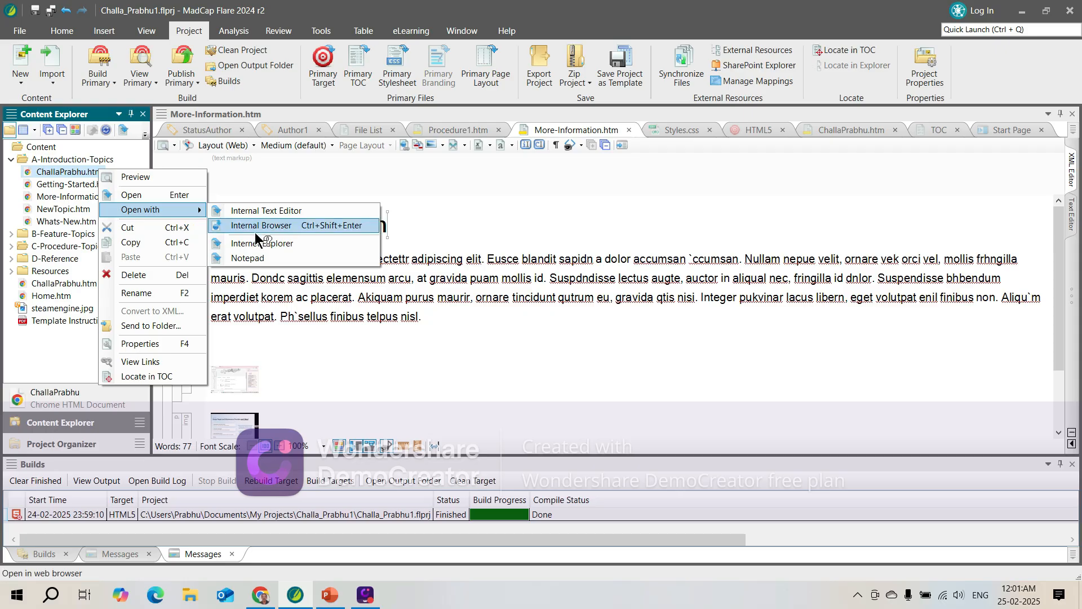
left_click(293, 212)
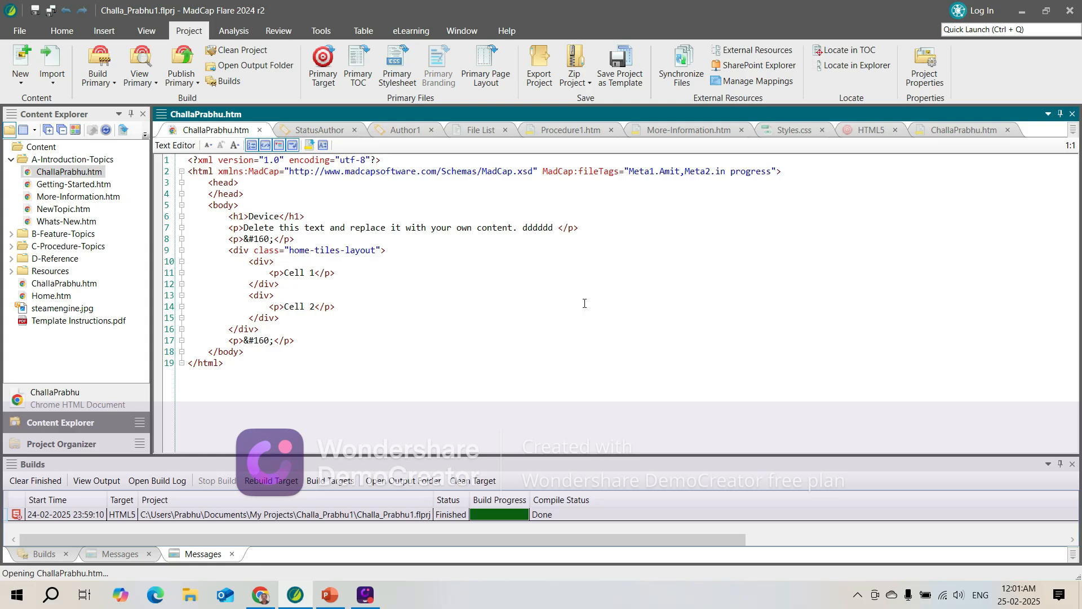
Step: Return to More-Information.htm and split the editor horizontally, with the XML Editor above and the Text Editor below
left_click(696, 129)
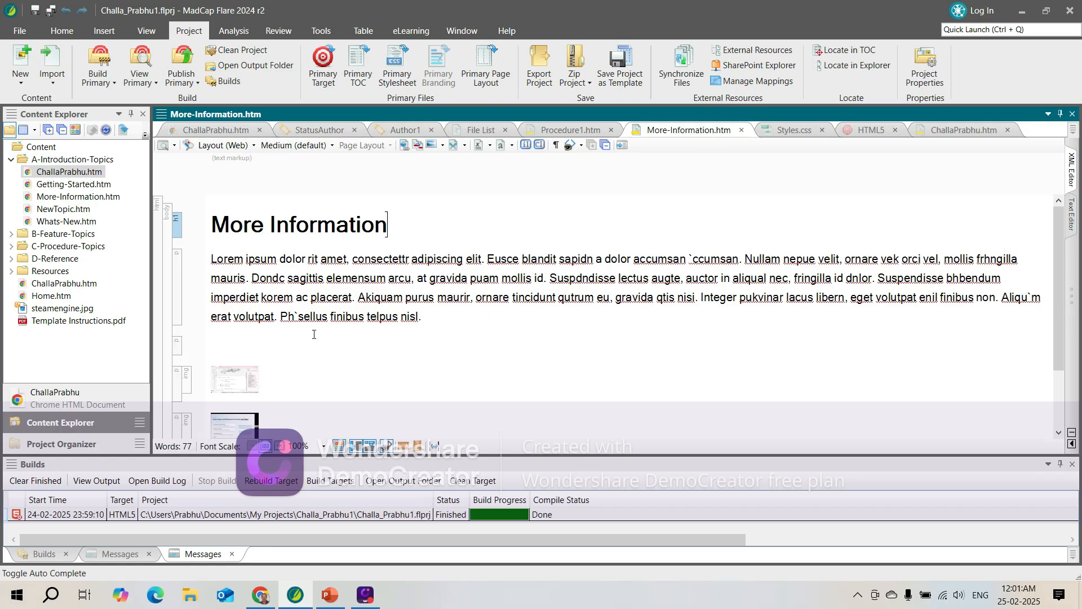
left_click(1072, 444)
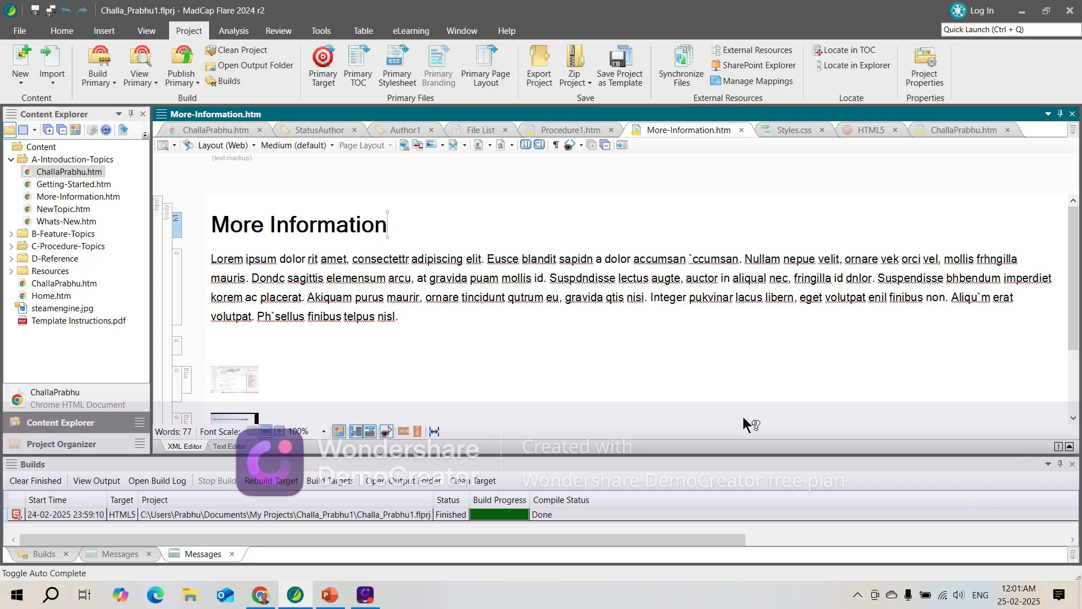
left_click_drag(509, 443, 511, 353)
left_click_drag(504, 300, 504, 298)
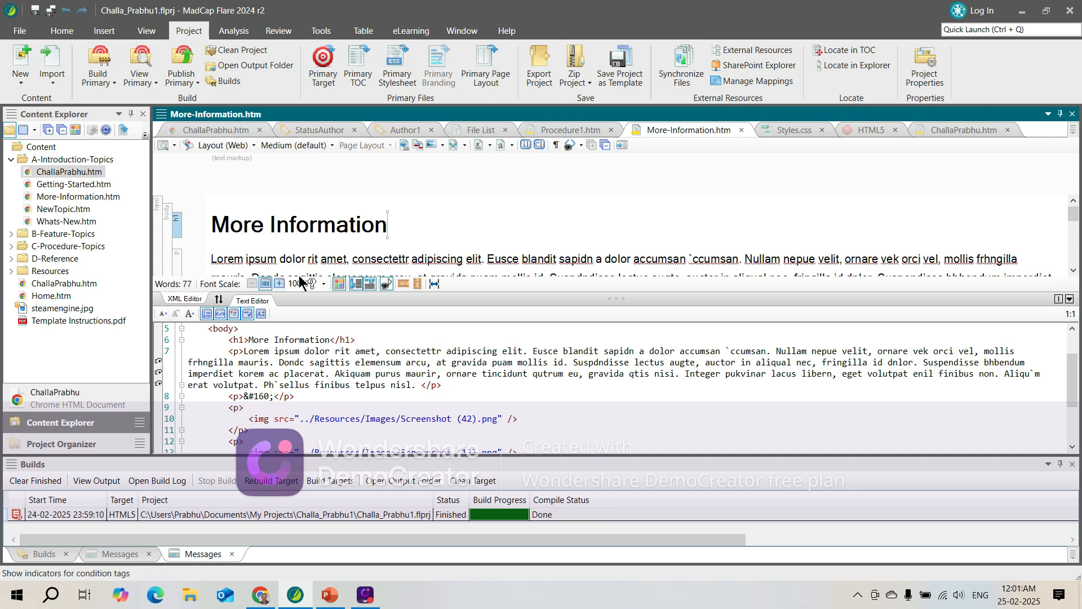
Step: Replace the word "Information" in the topic's heading with "Contacts" in the XML Editor
left_click_drag(271, 225, 450, 234)
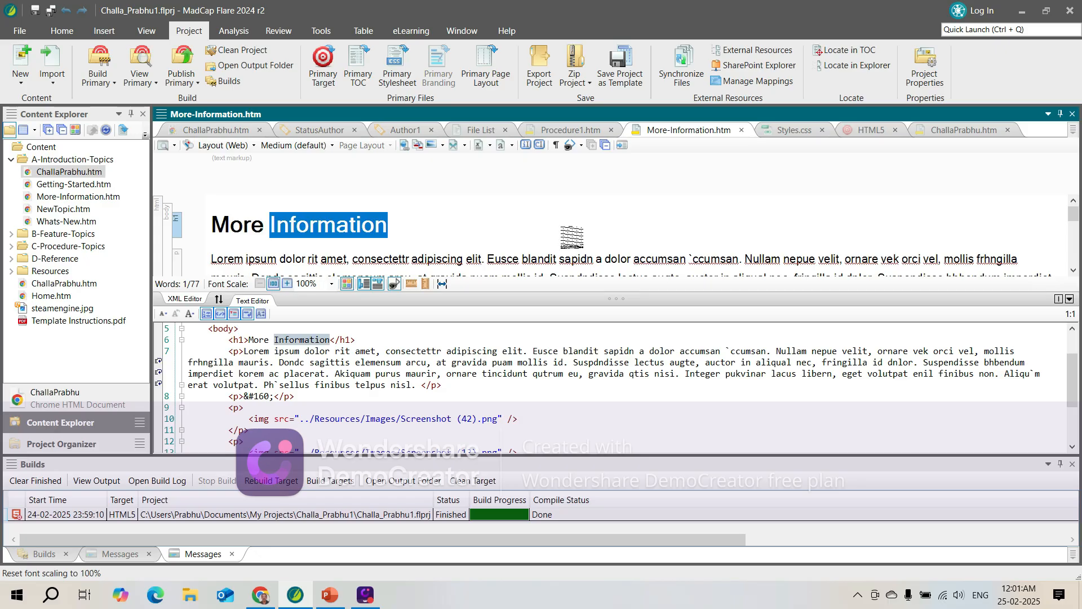
type("c")
key("Caps_Lock")
type("ONTA")
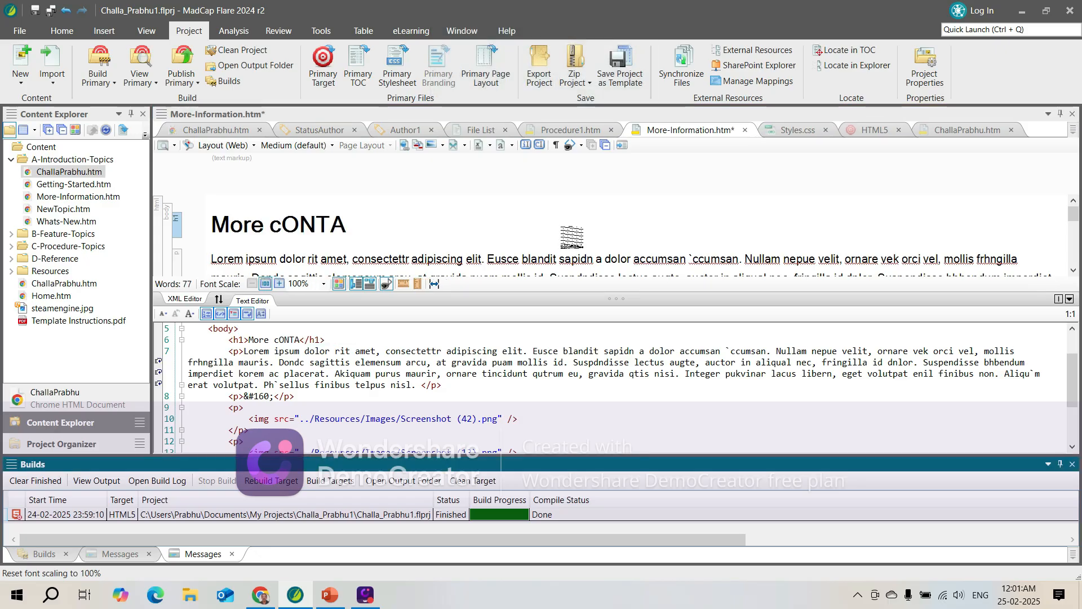
key("BackSpace")
key("BackSpace")
key("BackSpace")
key("BackSpace")
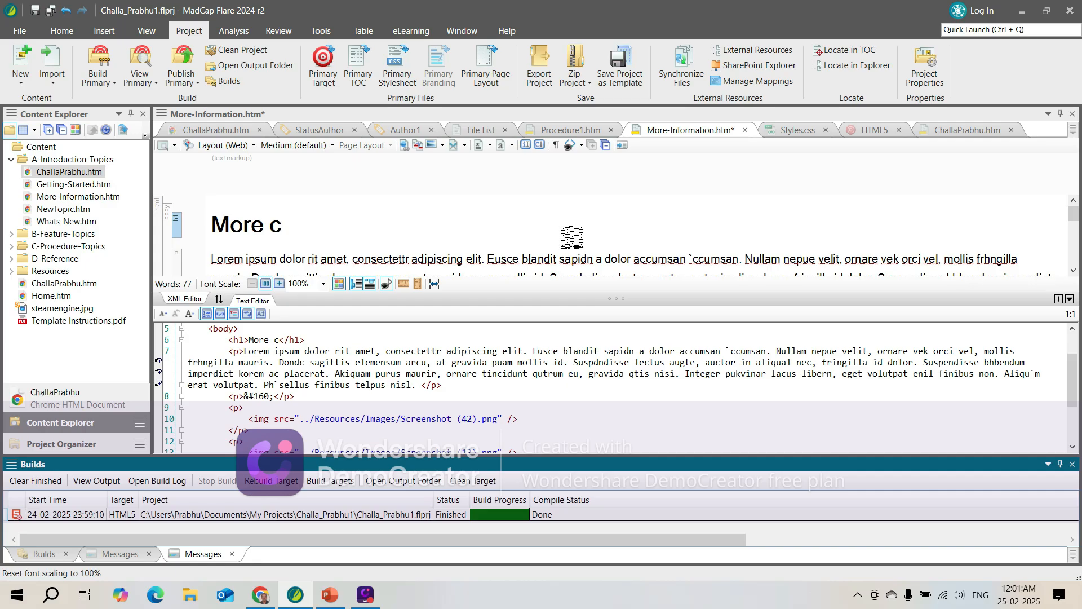
type("ONTA")
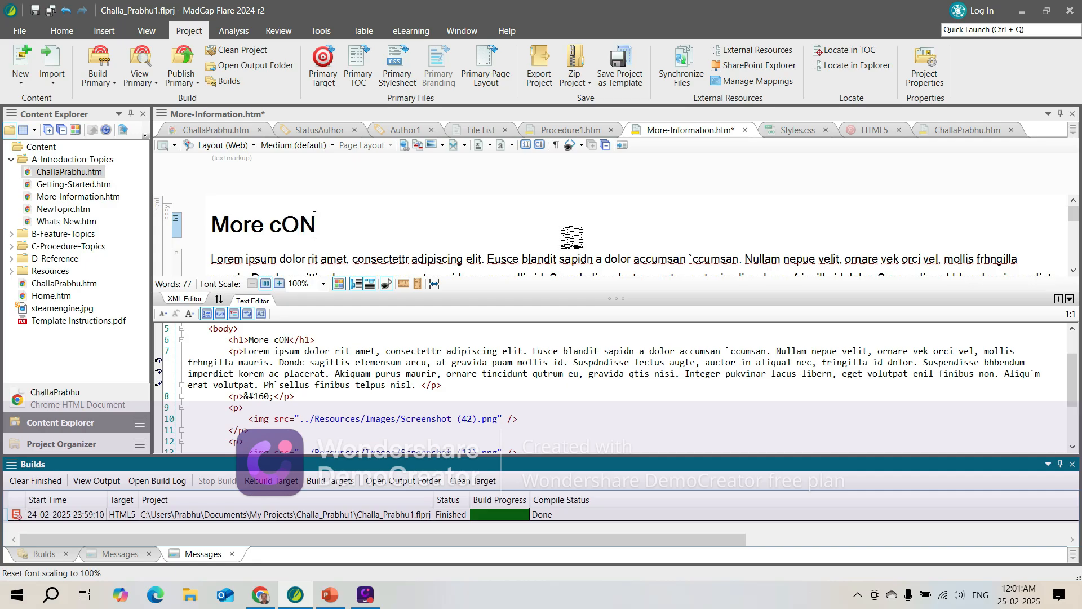
type("CTS")
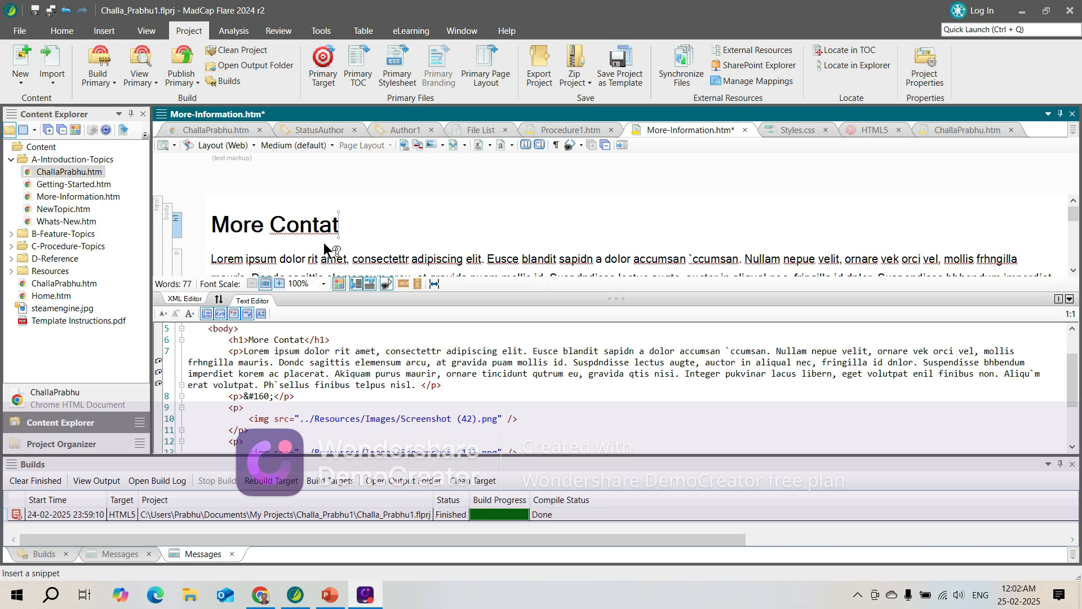
left_click(331, 227)
type("c")
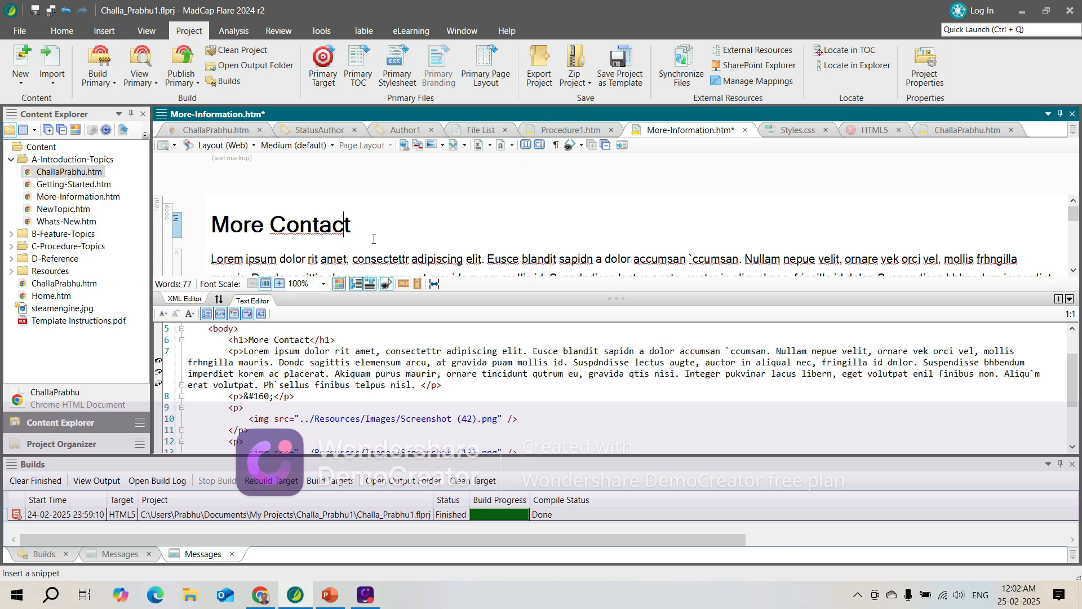
key("End")
type("s")
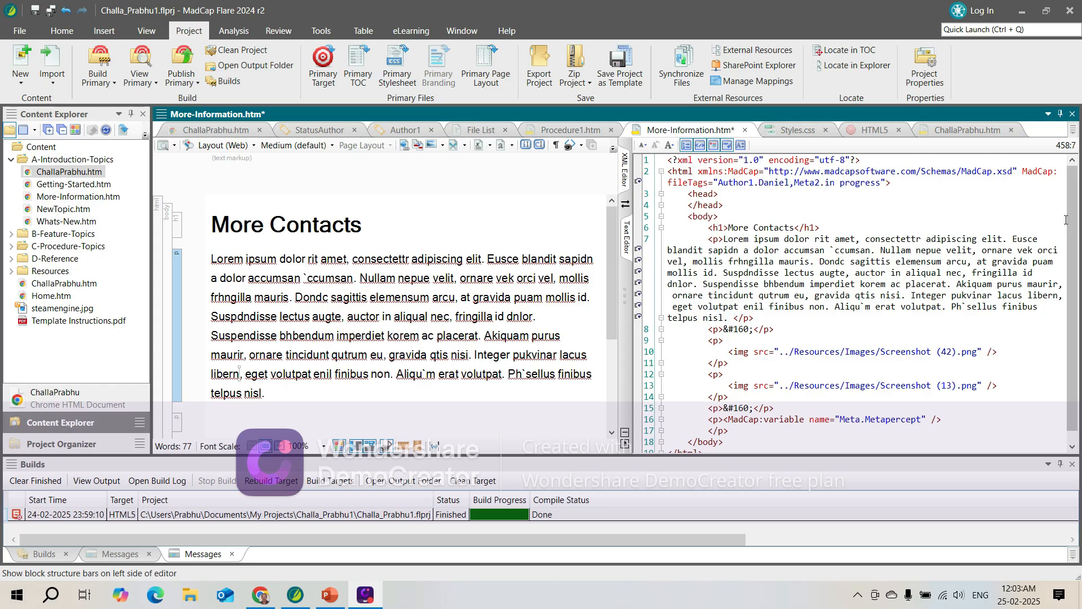
Step: Append "required" to the More Contacts heading in the XML Editor and compare matching text between the two editor panes
left_click(368, 228)
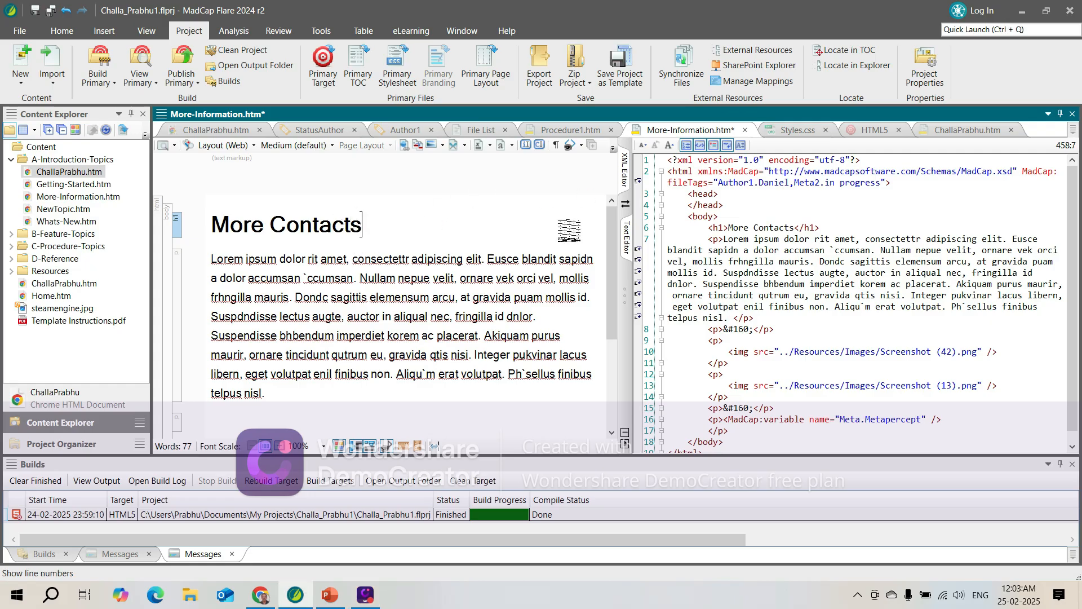
type("required")
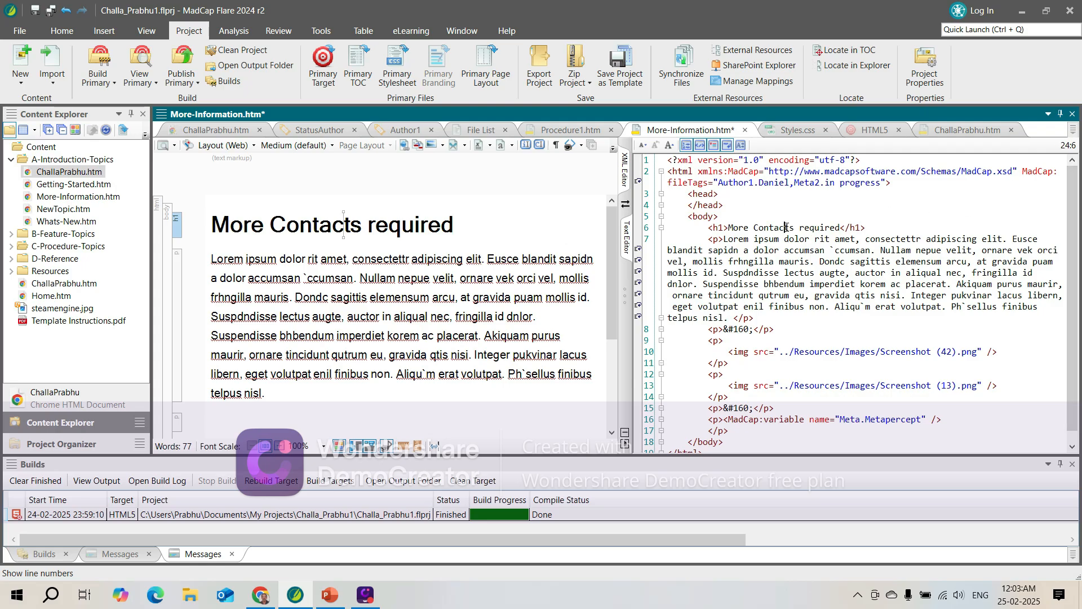
left_click_drag(787, 230, 840, 229)
left_click(840, 248)
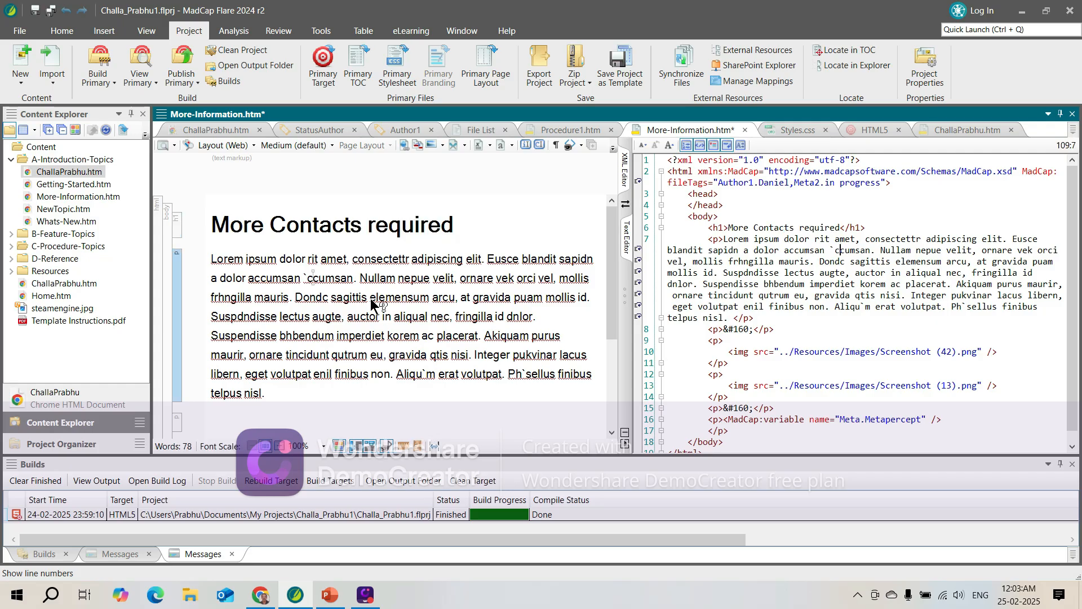
double_click(373, 279)
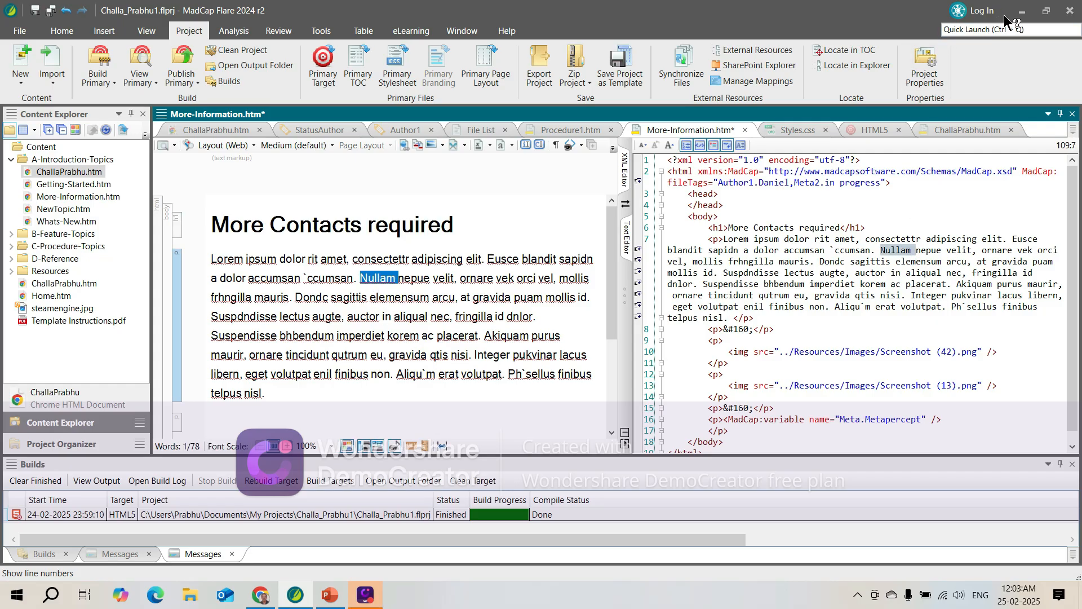
Step: Turn off thumbnail images to view the topic's pictures at full size, and turn thumbnail images back on
left_click_drag(608, 310, 596, 399)
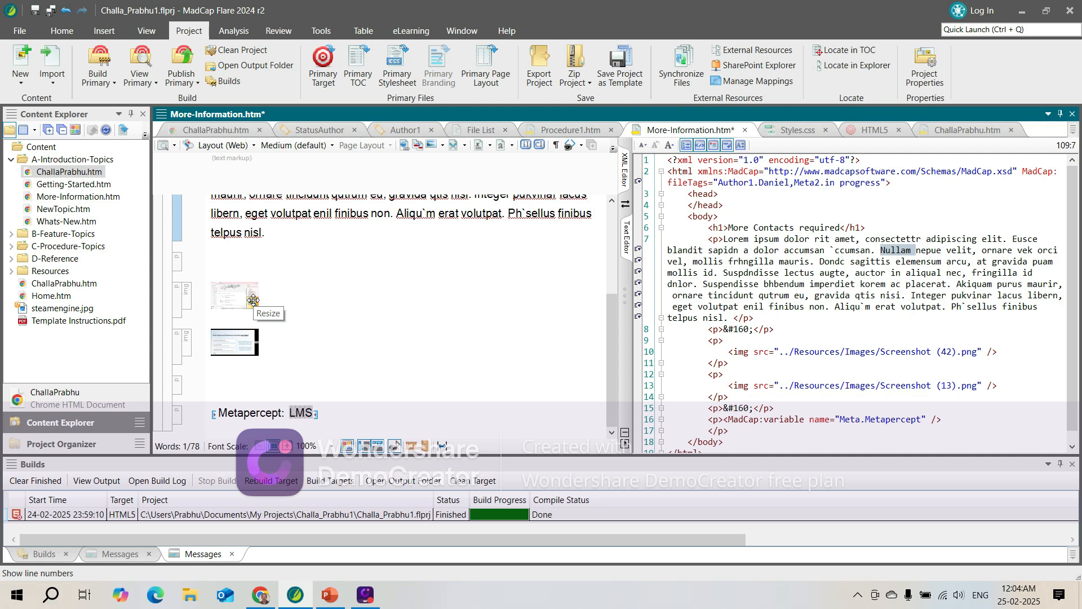
left_click(581, 146)
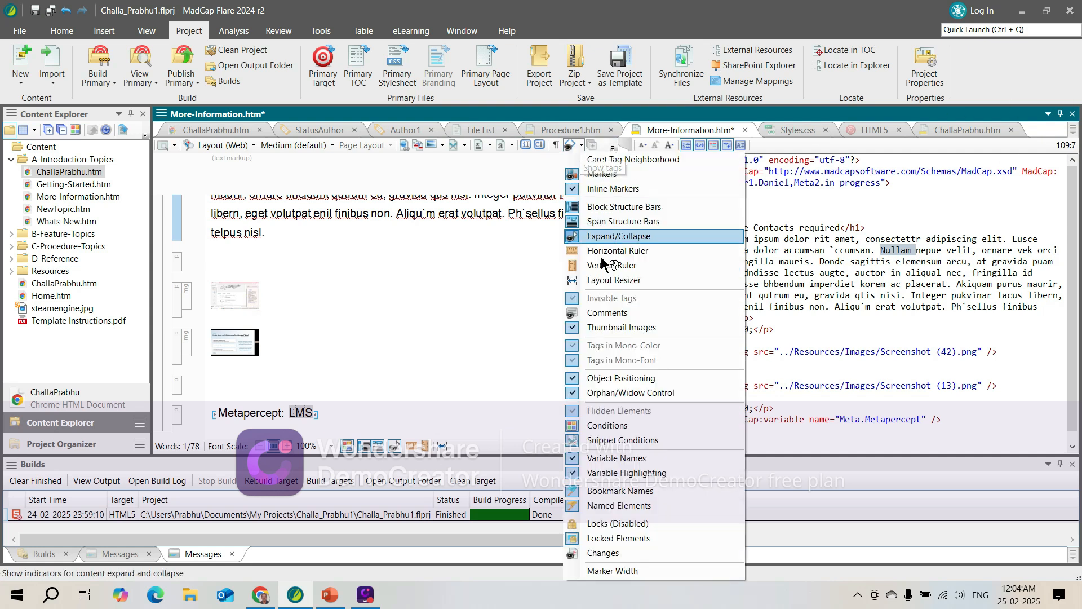
left_click(622, 326)
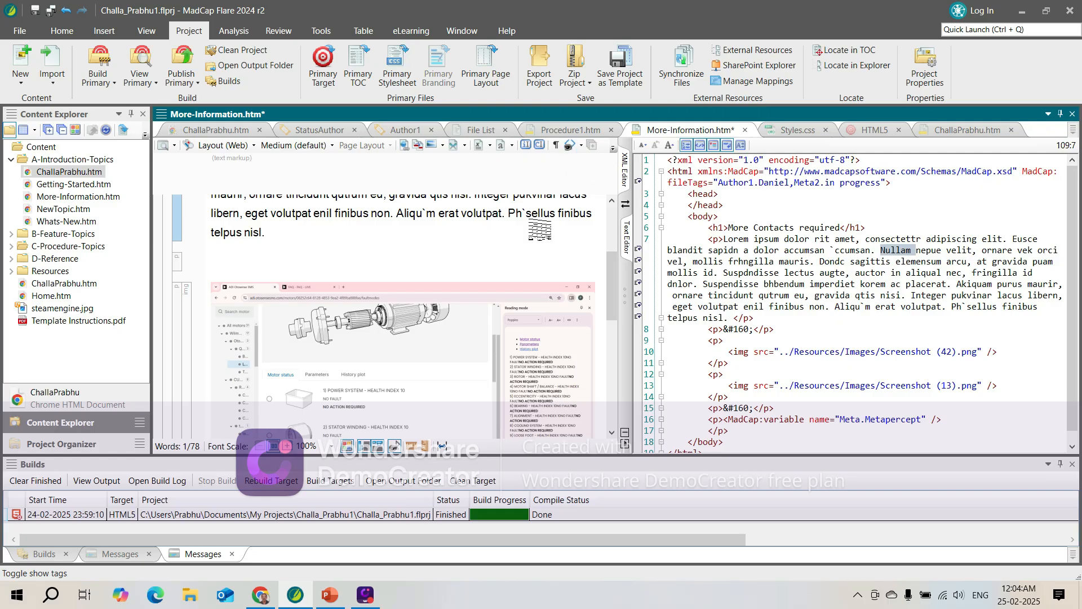
left_click_drag(612, 292, 612, 225)
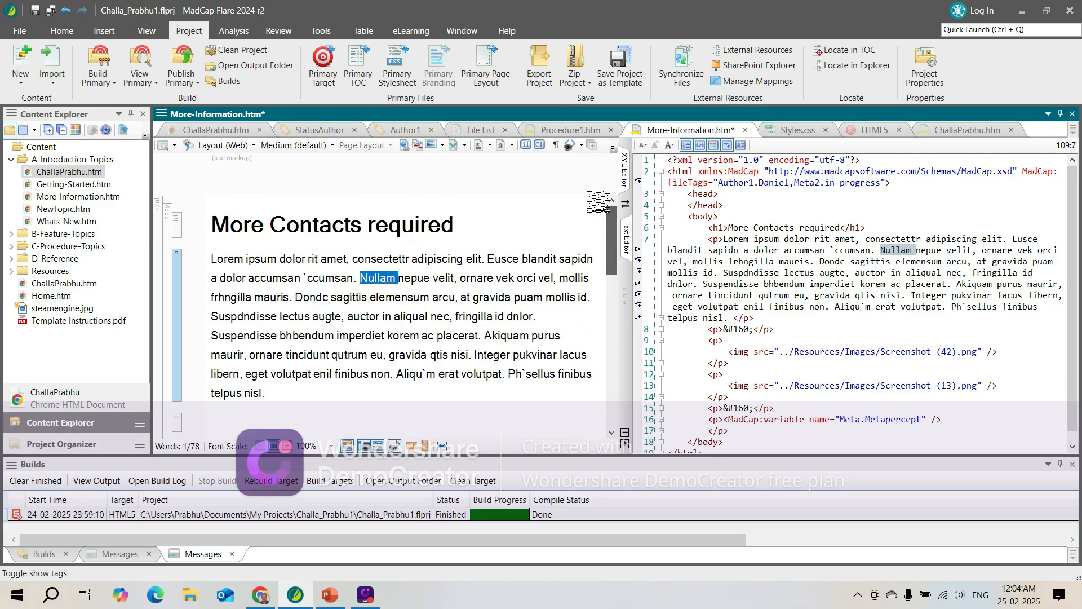
left_click(581, 145)
left_click(619, 330)
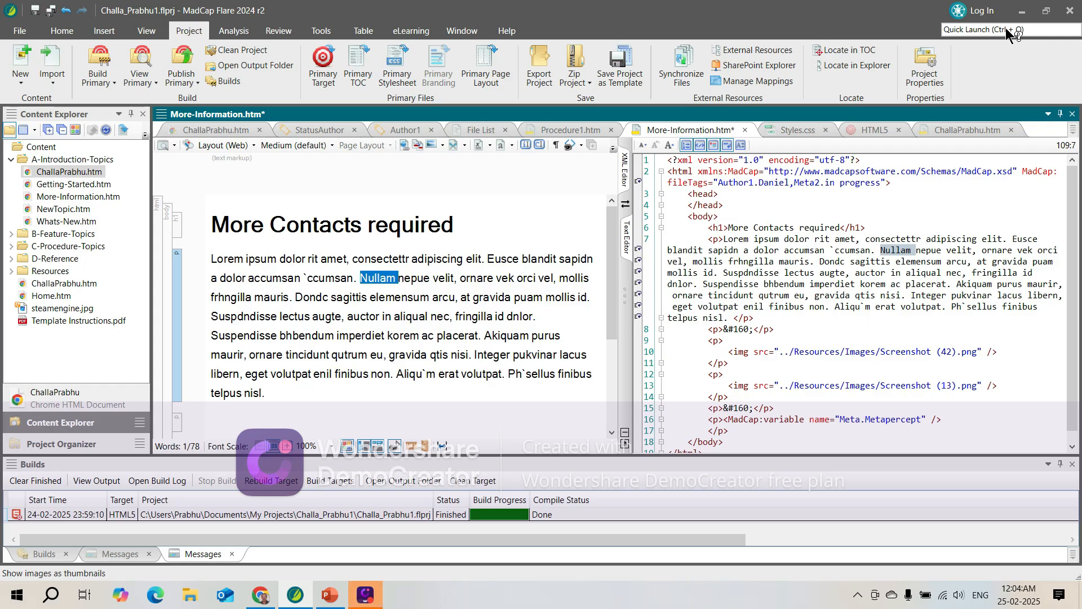
left_click(581, 145)
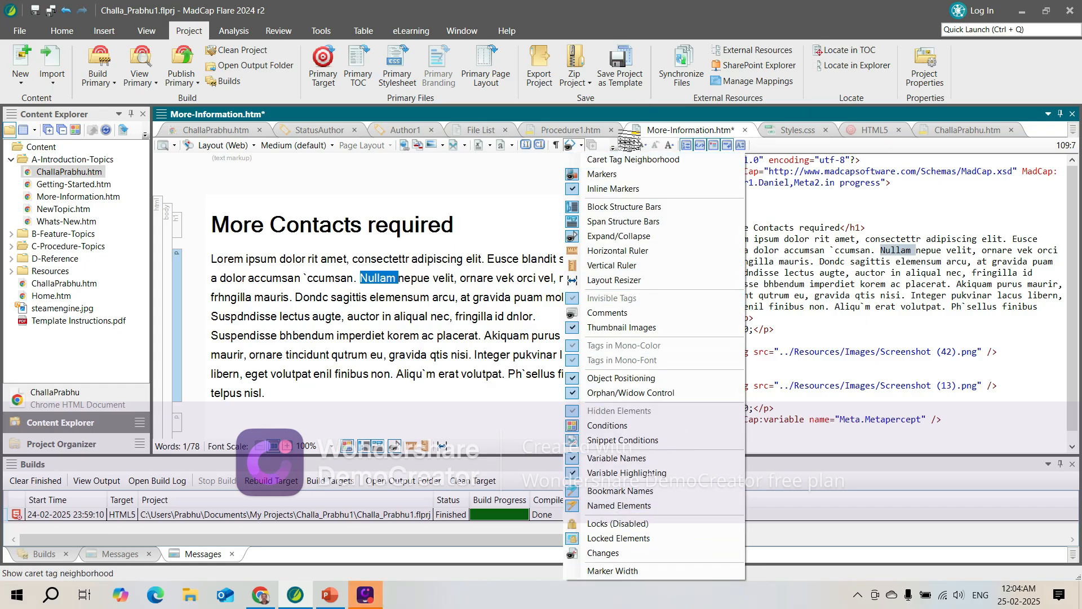
left_click(1011, 17)
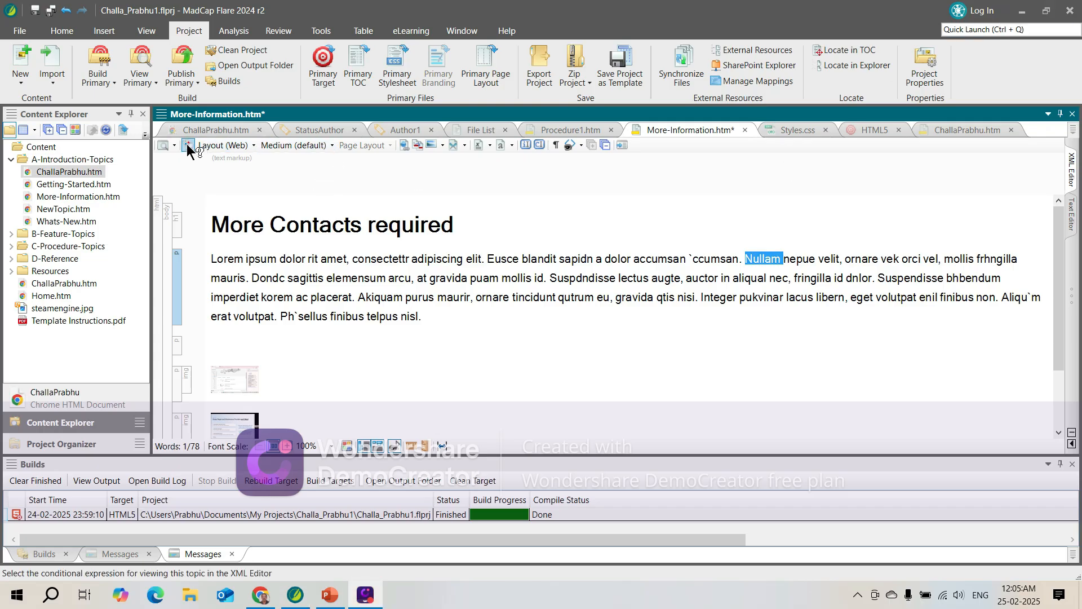
Step: Select "dolor rit amet, consectett" in the first paragraph and open the conditional expression settings for viewing the topic
left_click(288, 277)
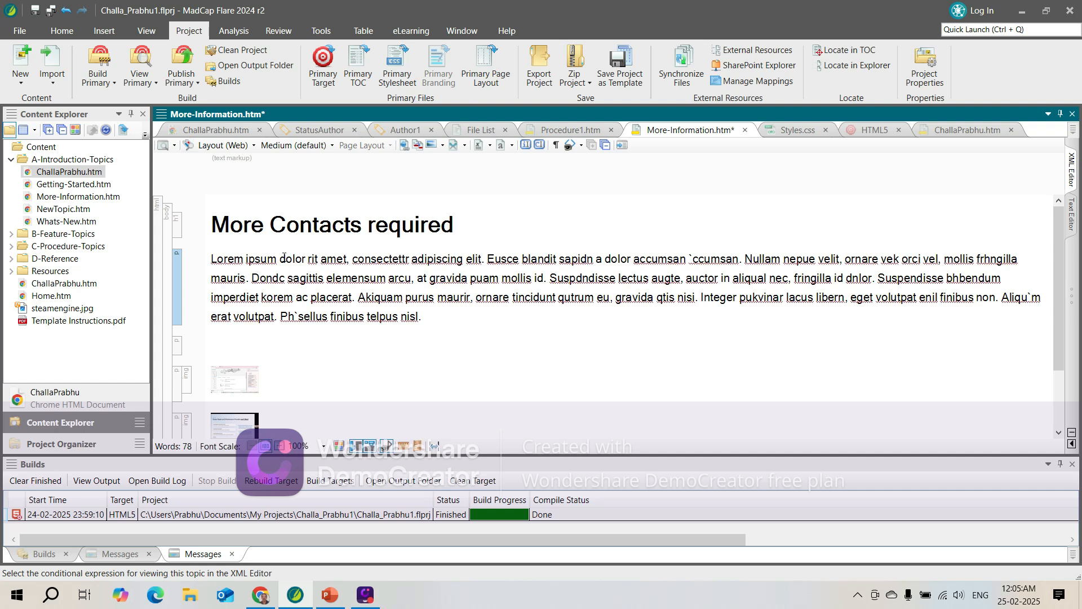
left_click_drag(281, 258, 406, 260)
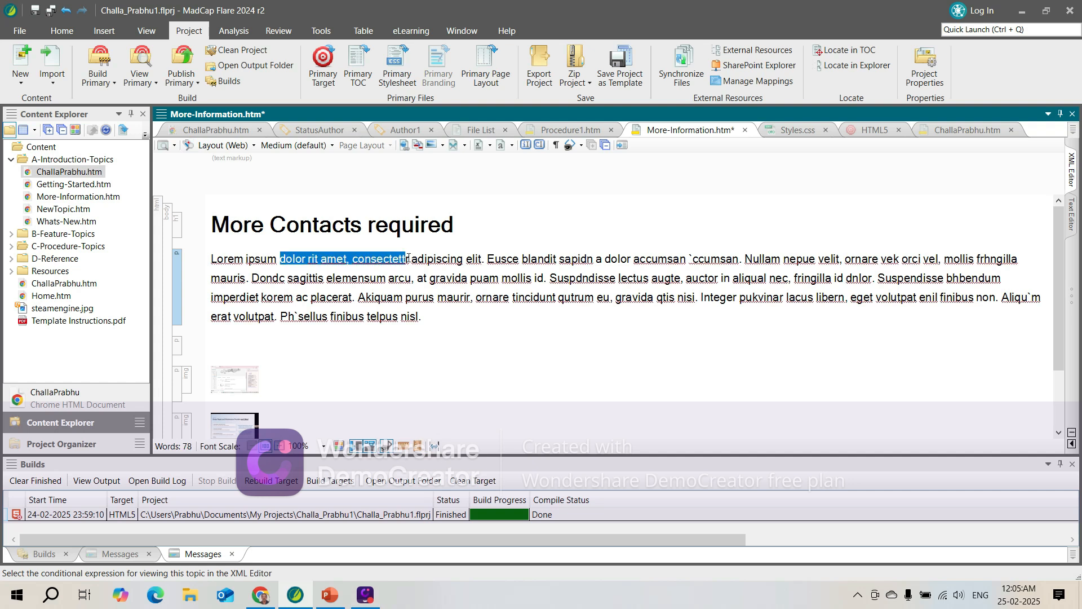
left_click(190, 147)
left_click_drag(391, 50, 482, 98)
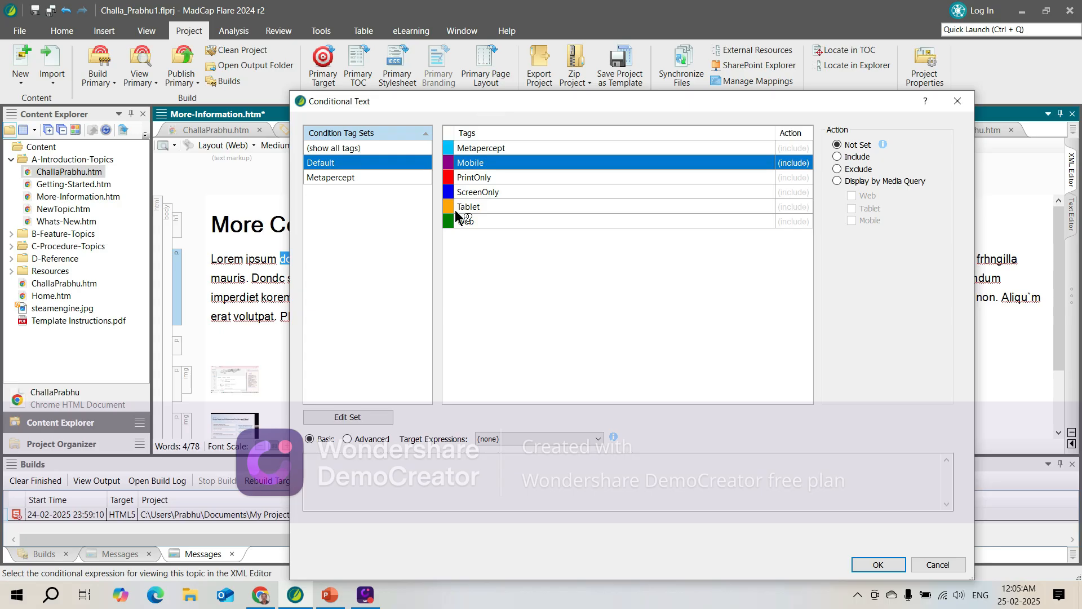
left_click_drag(437, 97, 373, 87)
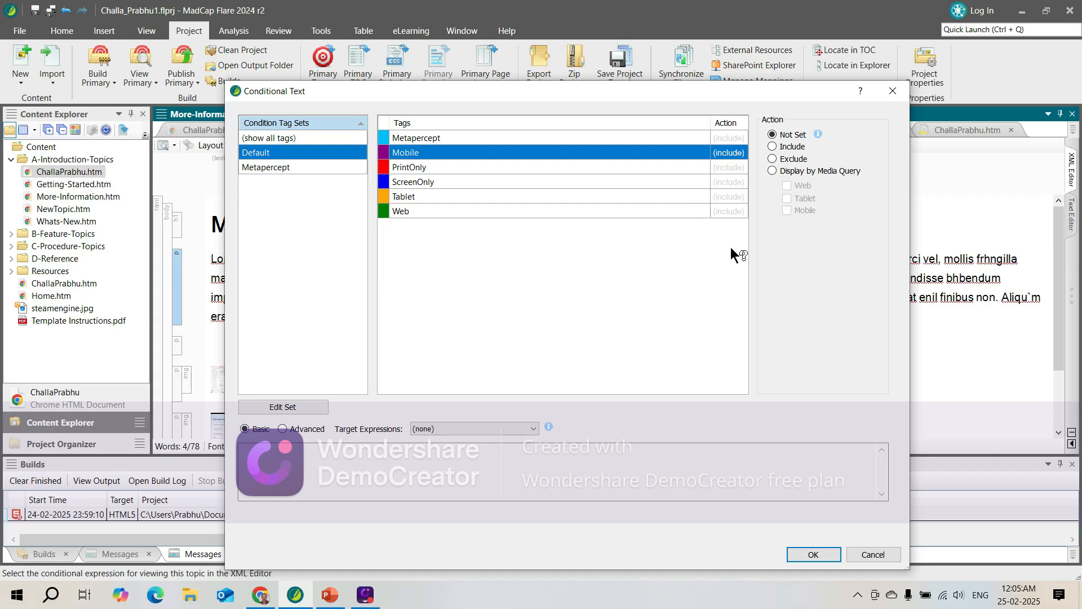
left_click_drag(579, 89, 488, 73)
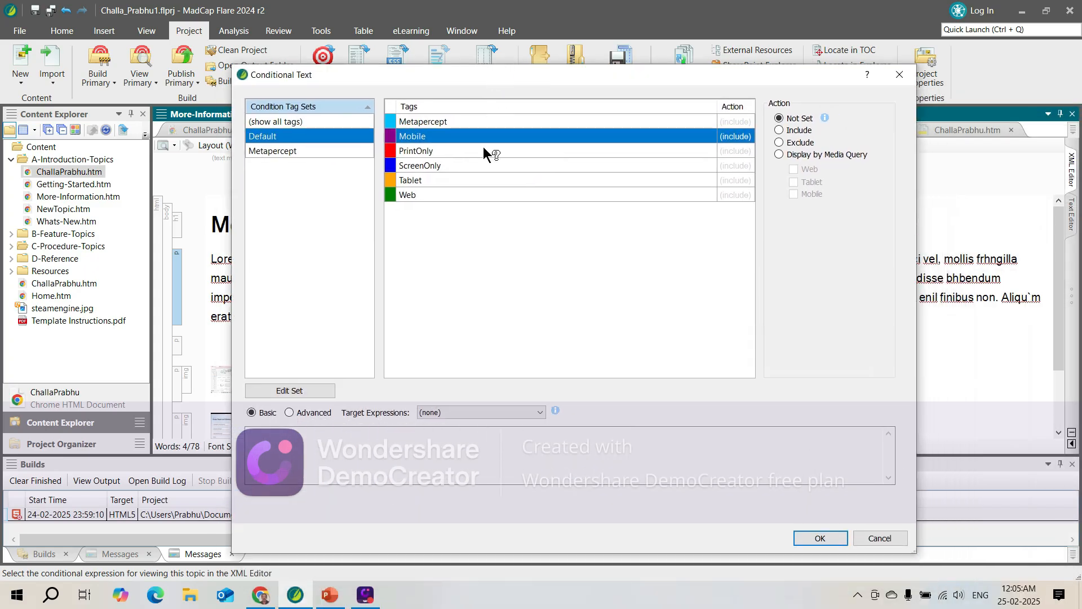
Step: Set the Default tag set's PrintOnly condition to Exclude and Mobile to Include, and close the dialog without applying
left_click(550, 150)
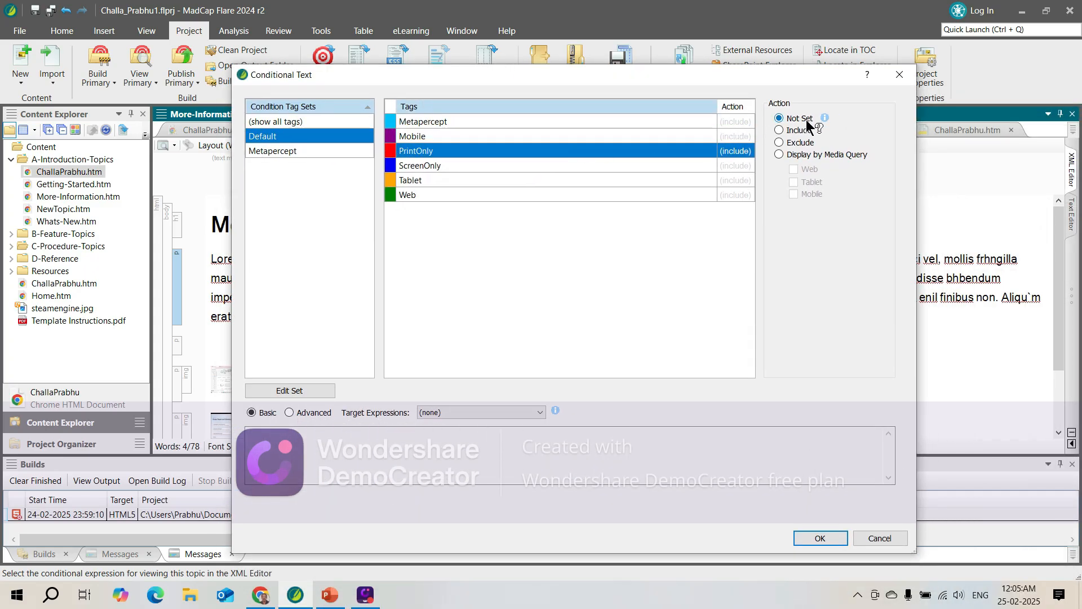
left_click(780, 130)
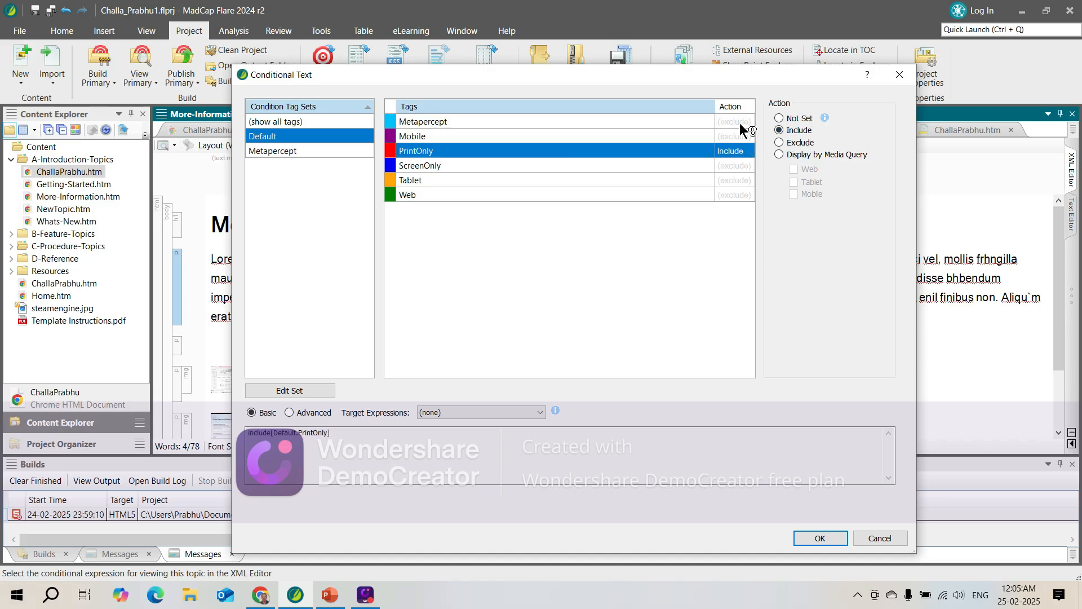
left_click(781, 143)
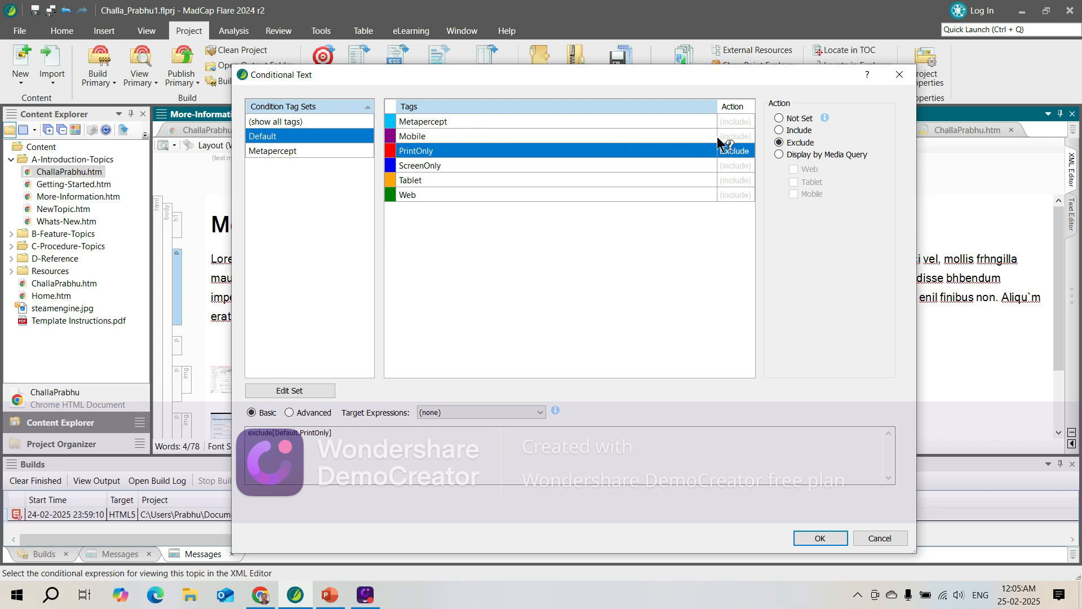
left_click(615, 136)
left_click(780, 130)
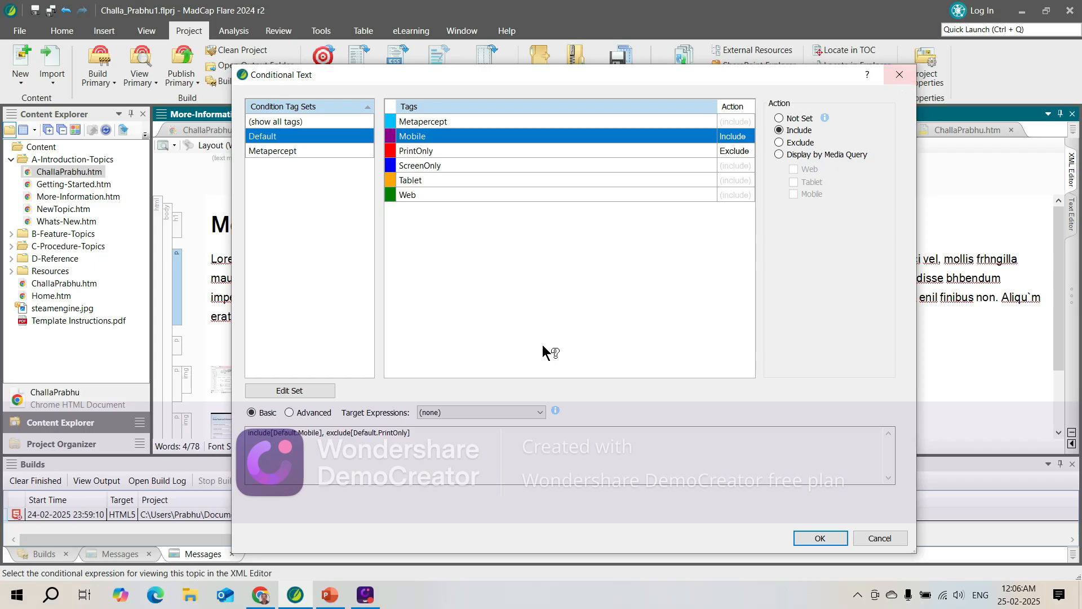
left_click(907, 75)
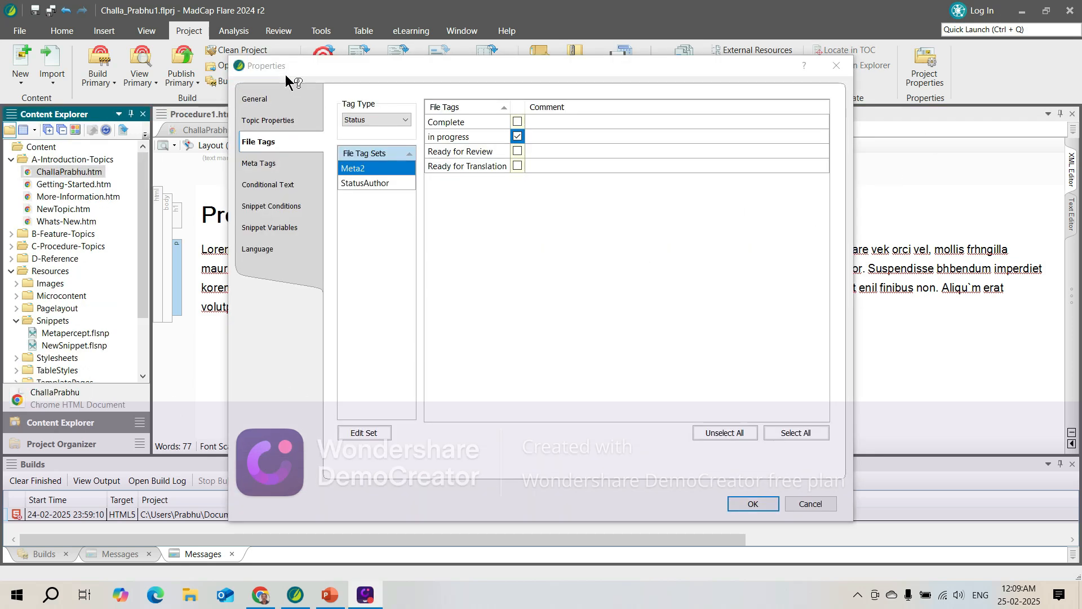
Step: Review the topic's General, Topic Properties, Conditional Text and File Tags settings, including the variables available for the topic title
left_click_drag(299, 69, 332, 70)
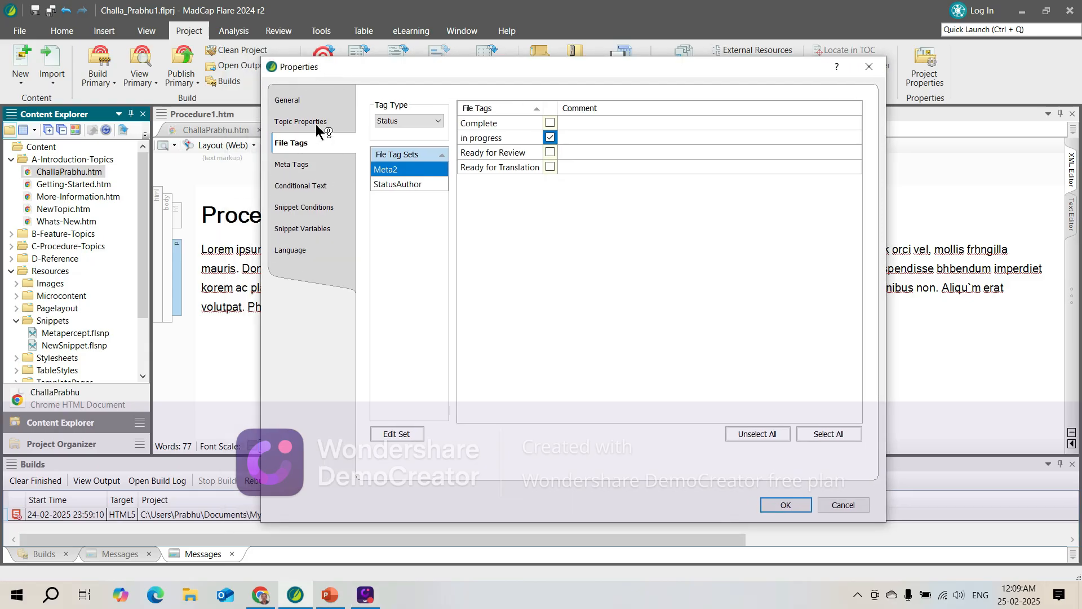
left_click(305, 100)
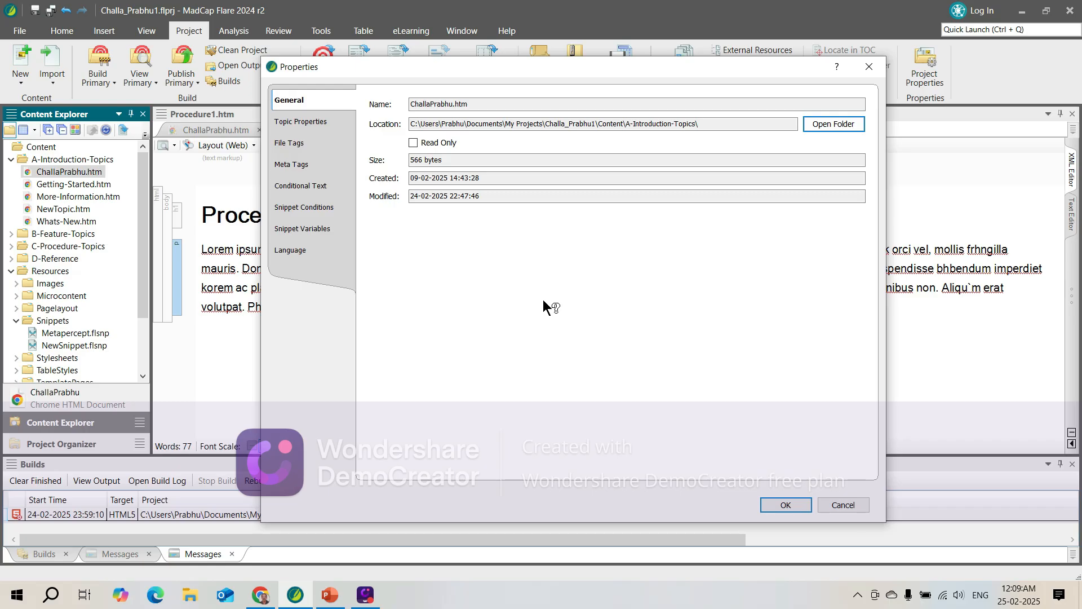
left_click(319, 121)
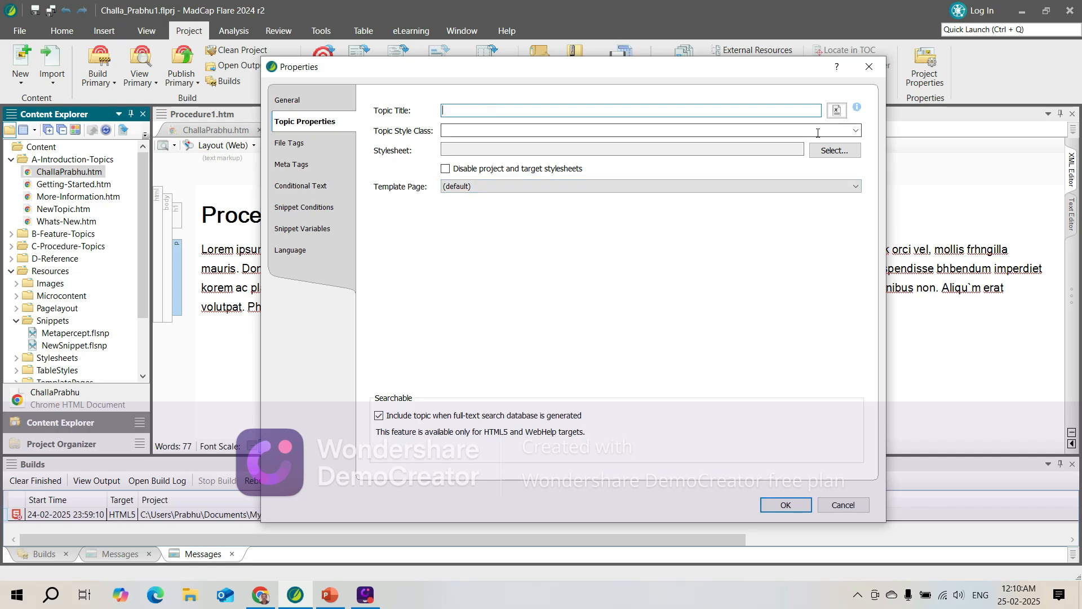
left_click(836, 110)
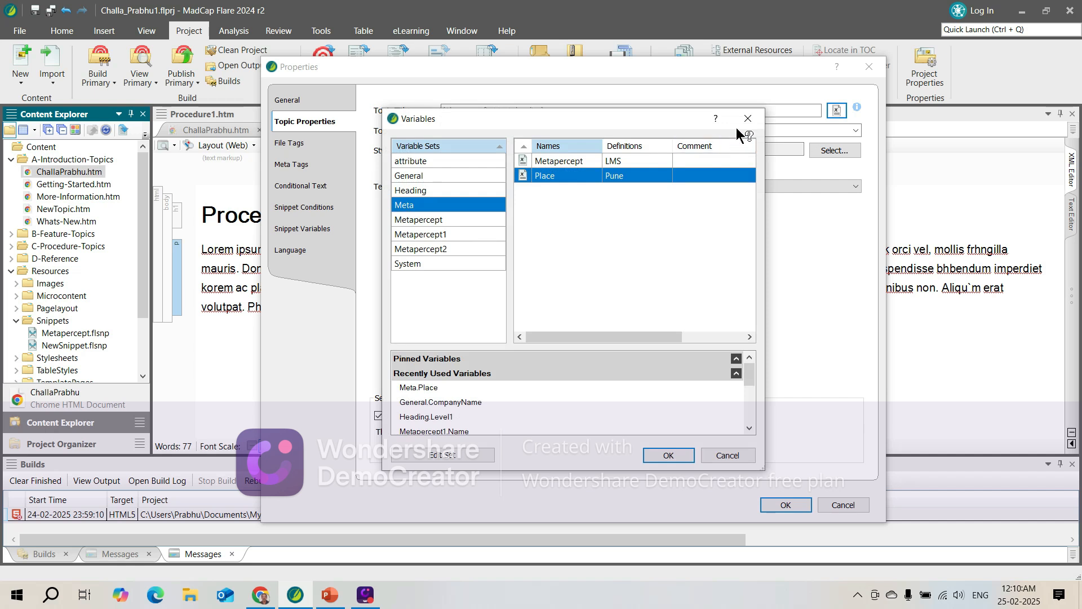
left_click(749, 118)
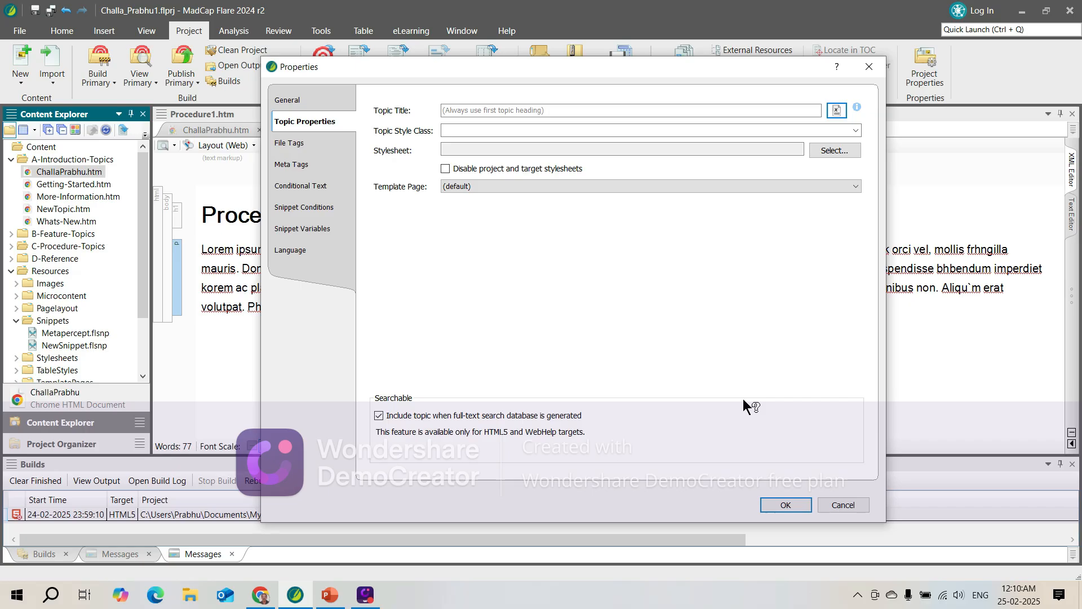
left_click(326, 185)
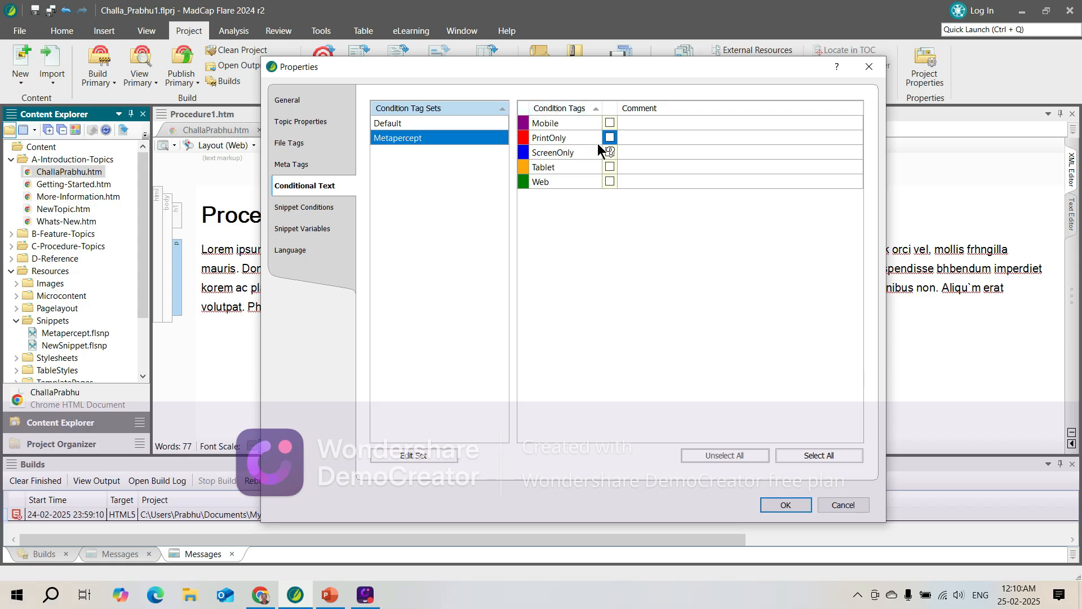
left_click(309, 144)
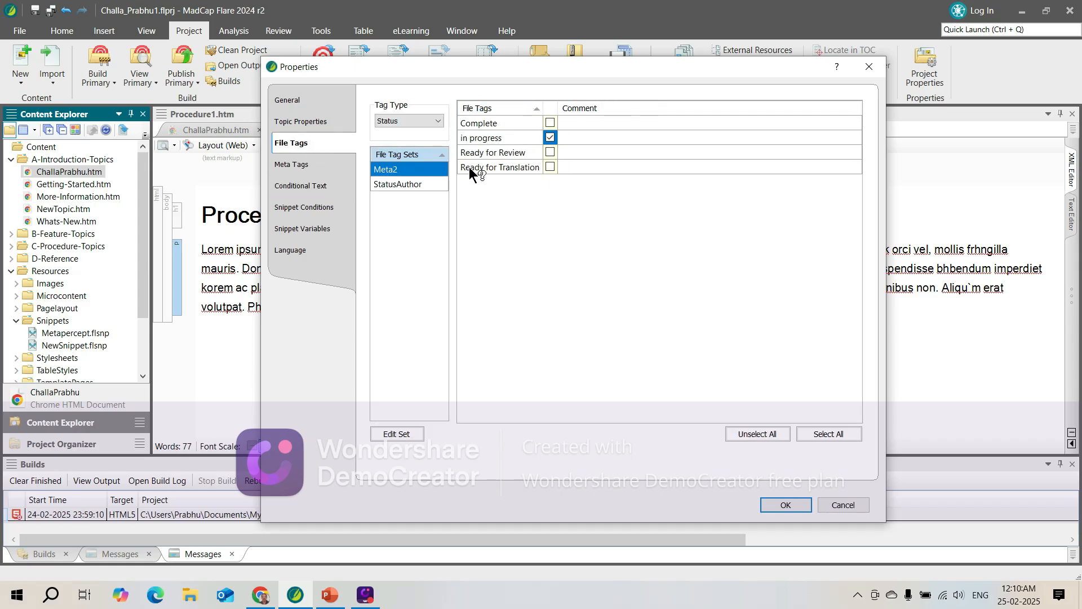
Step: Review the topic's file tag types, Meta Tags, Conditional Text and Snippet Conditions settings
left_click(432, 120)
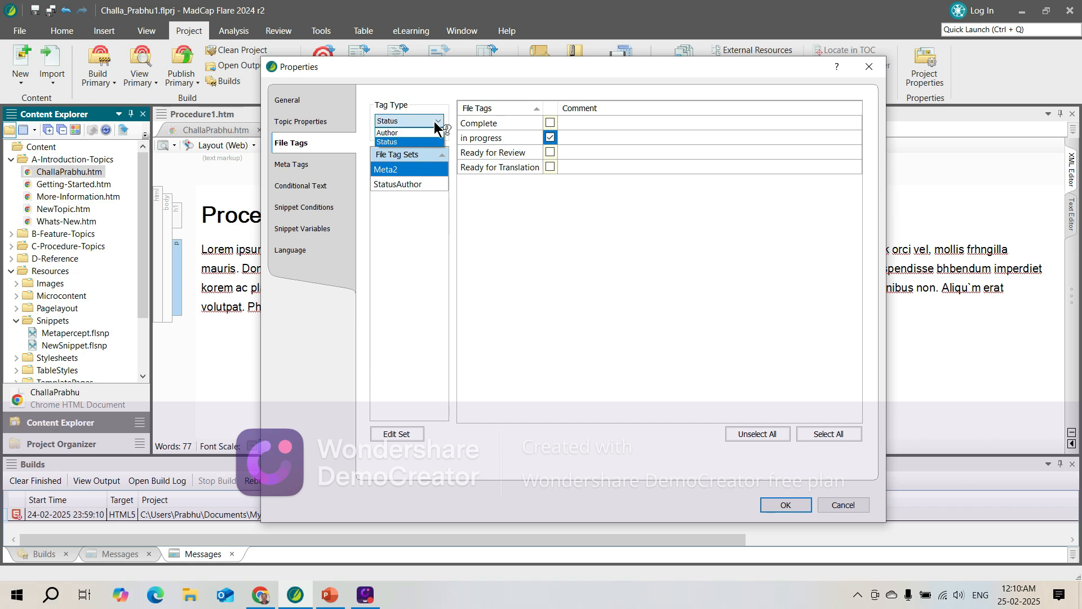
left_click(495, 230)
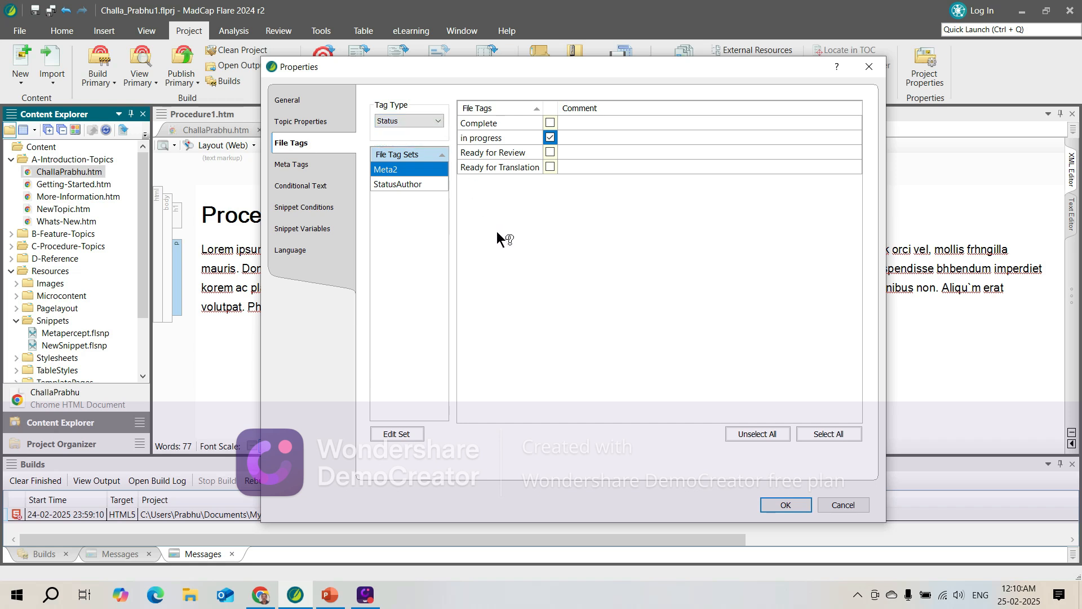
left_click(331, 168)
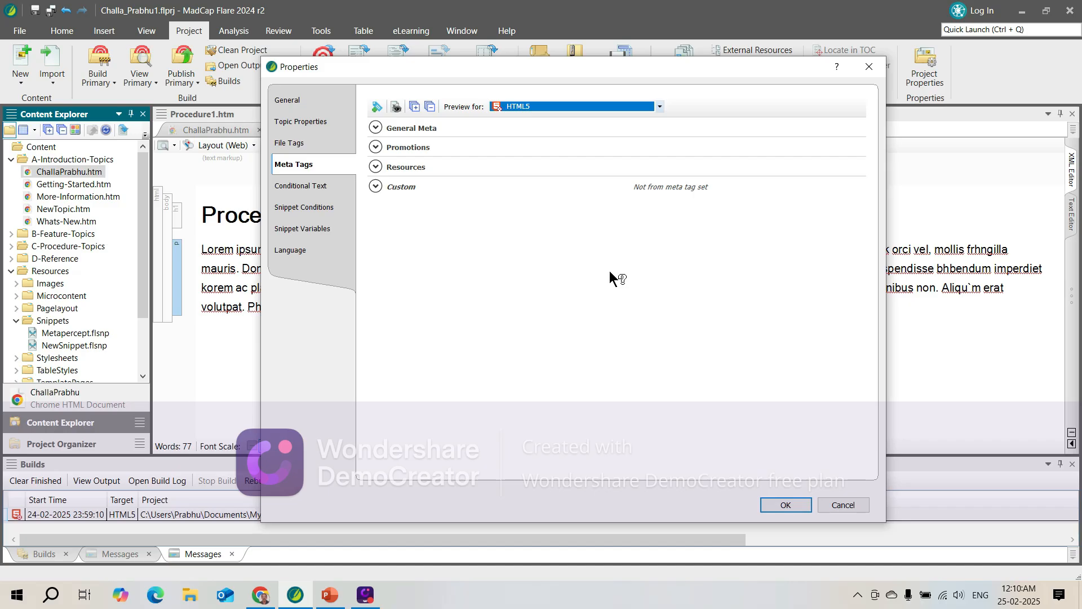
left_click(325, 190)
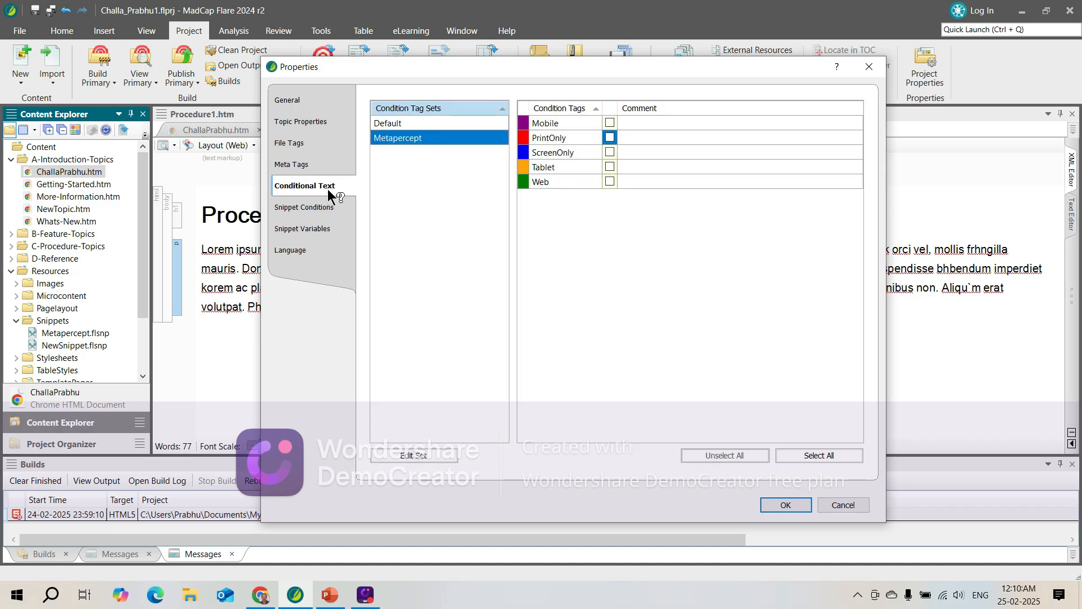
left_click(322, 210)
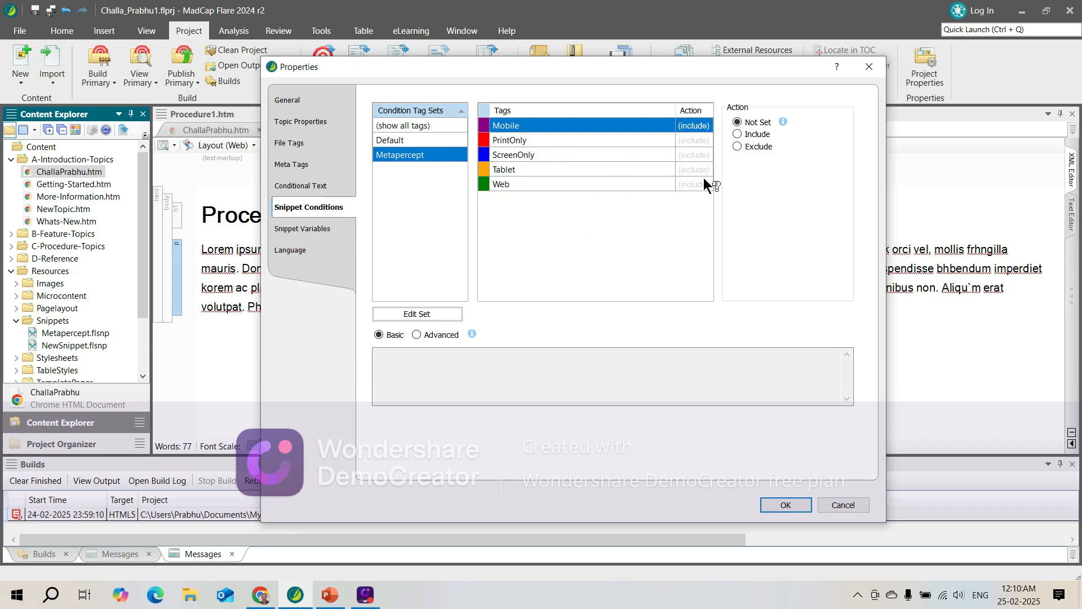
Step: Review the topic's snippet variables and the definitions offered for the Manual variable in the attribute set, and close the properties
left_click(323, 227)
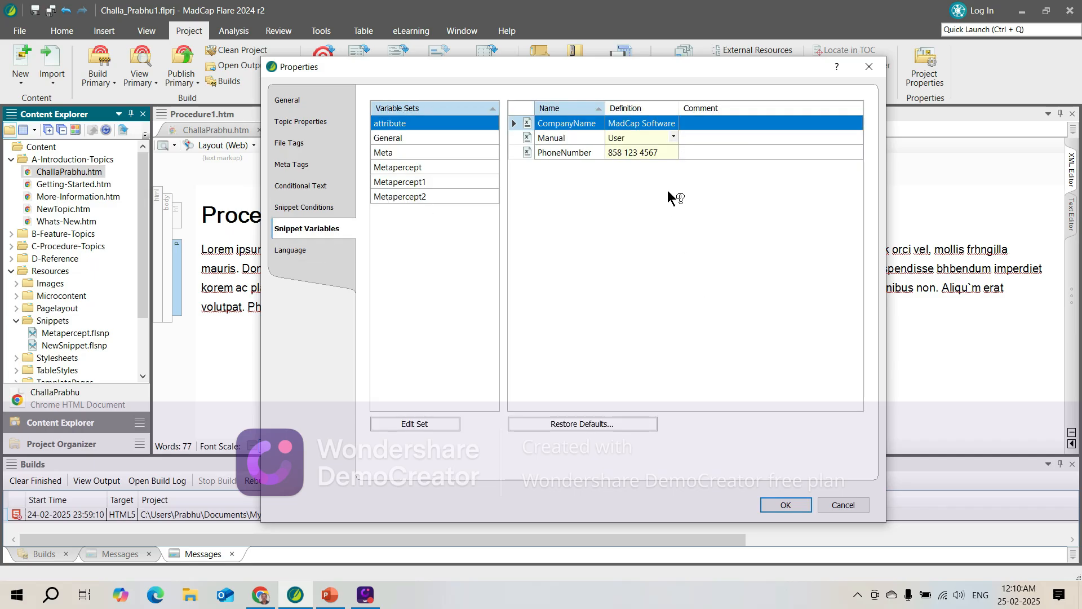
left_click(674, 137)
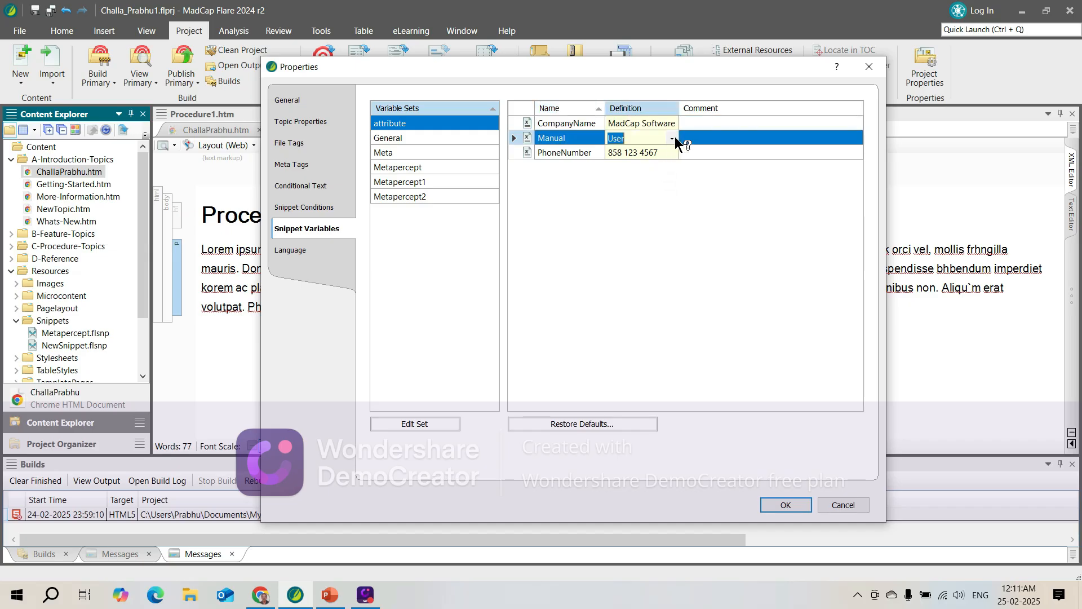
left_click(674, 137)
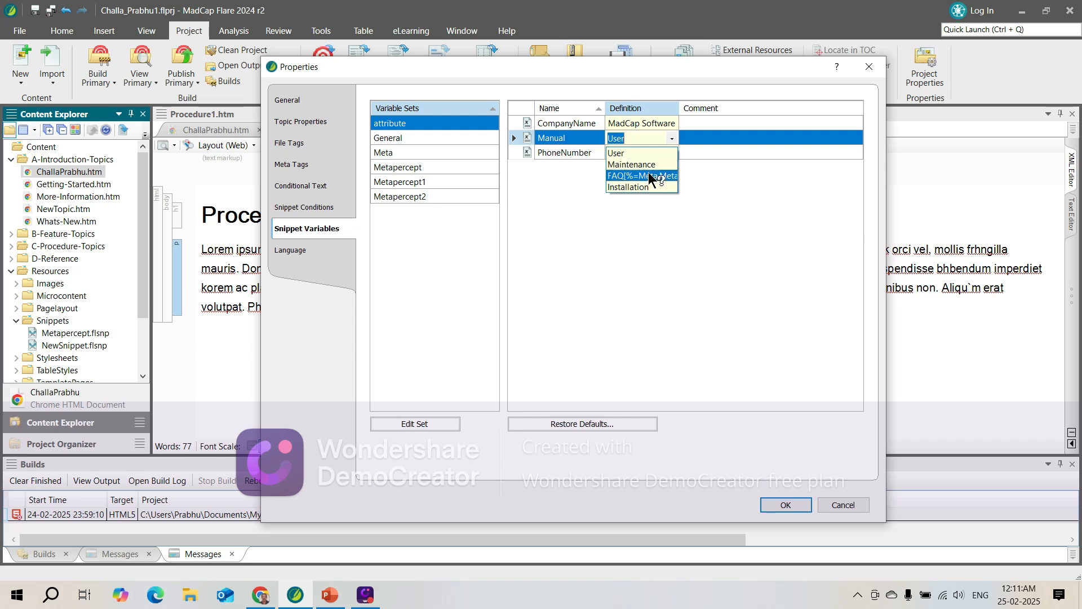
left_click(624, 280)
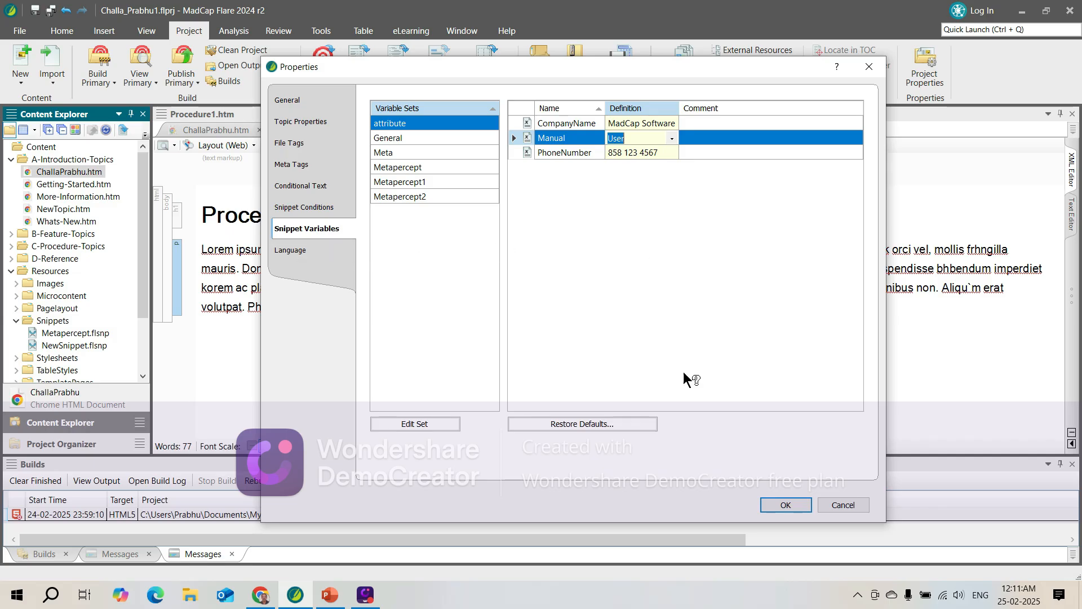
left_click(785, 505)
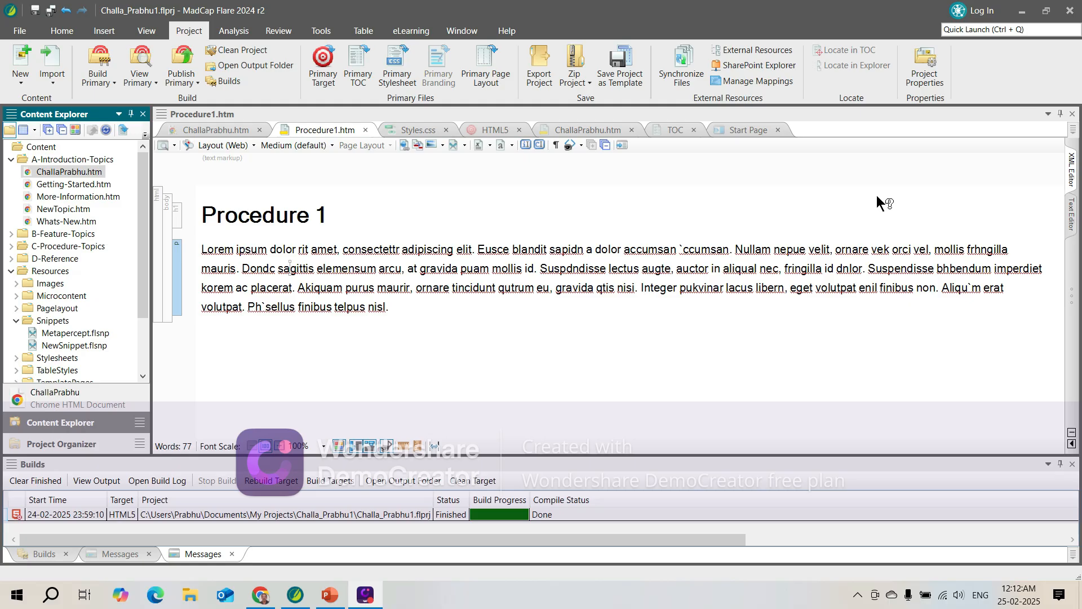
Step: Open the project properties and review the General details and the choices for the default Primary TOC
left_click(935, 79)
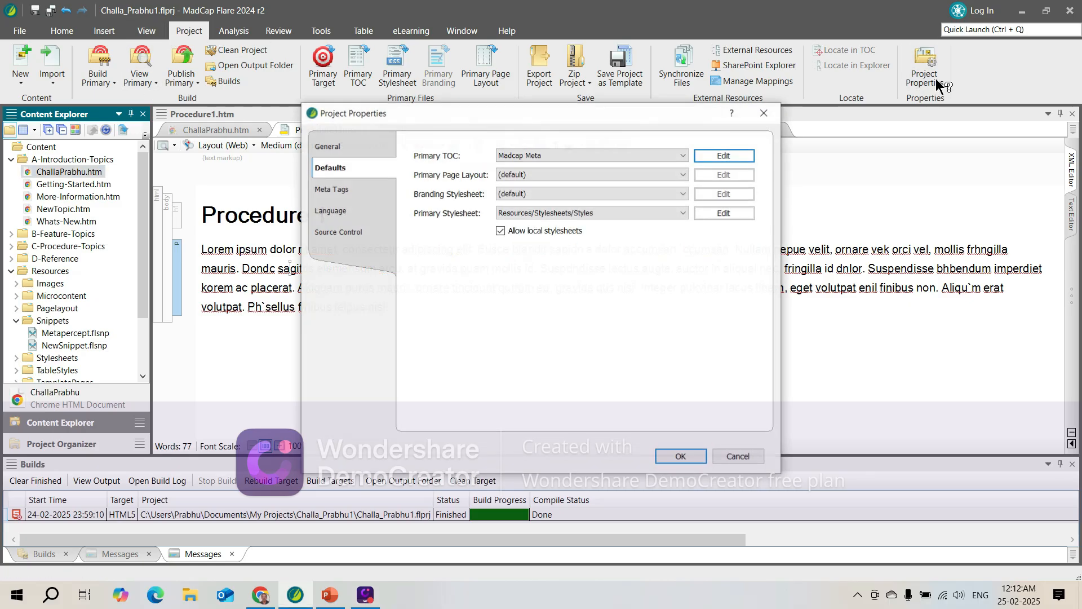
left_click(365, 142)
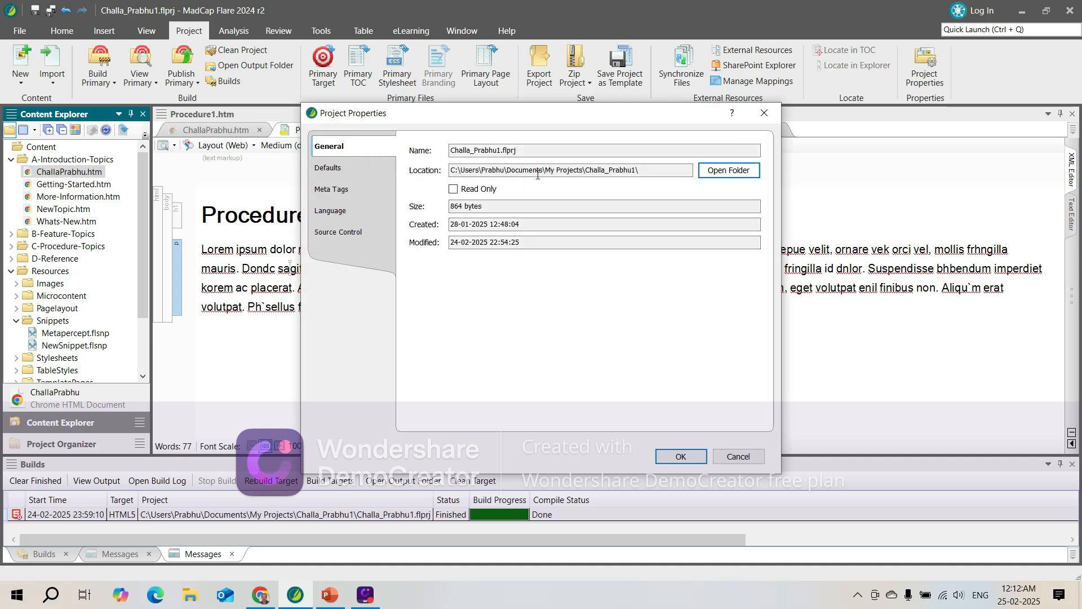
left_click(357, 167)
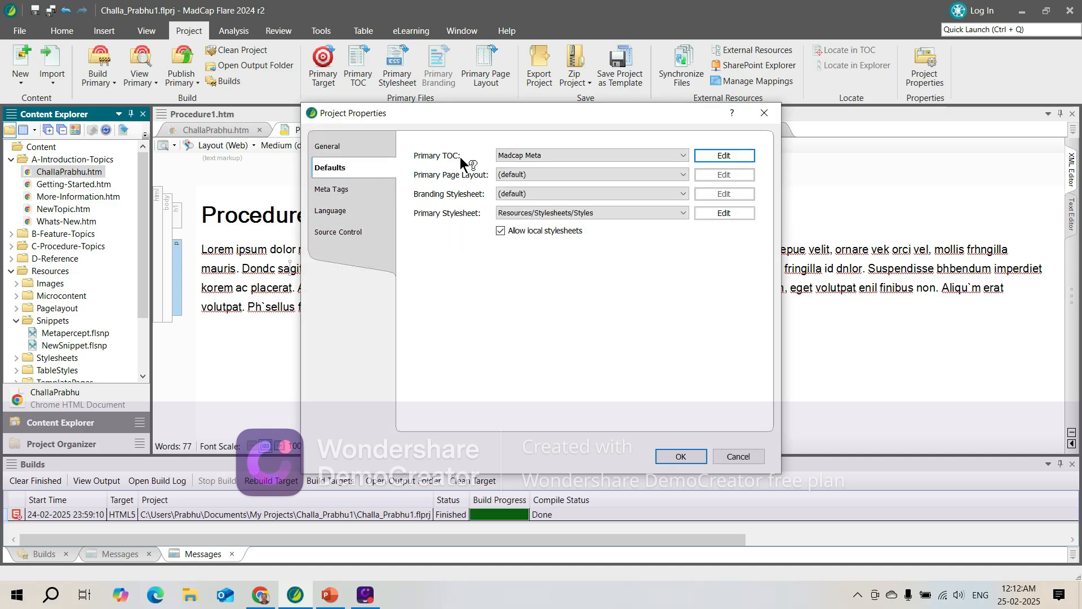
left_click(685, 154)
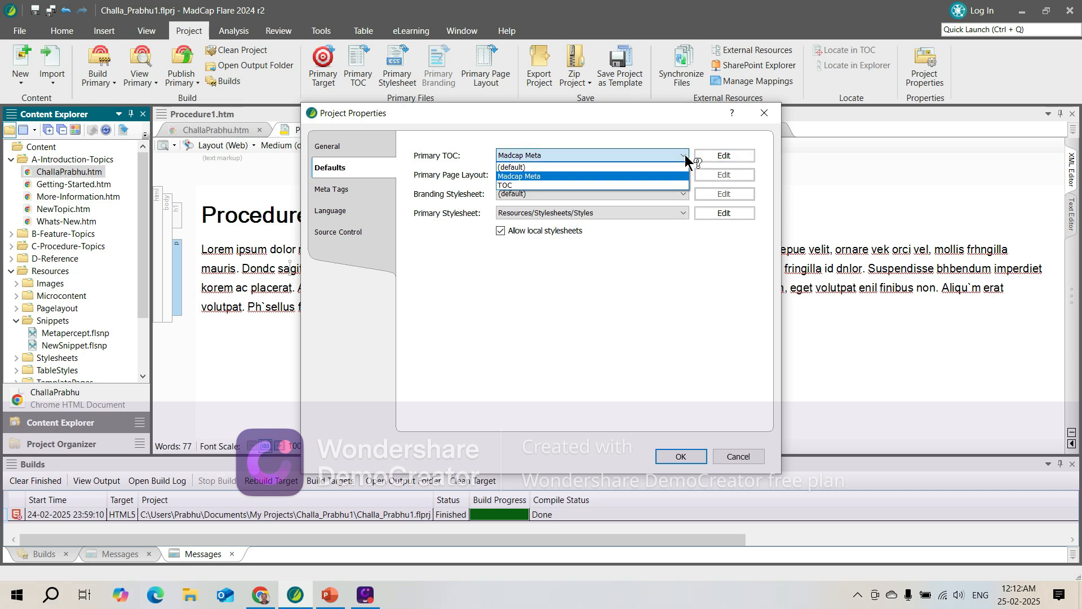
left_click(683, 152)
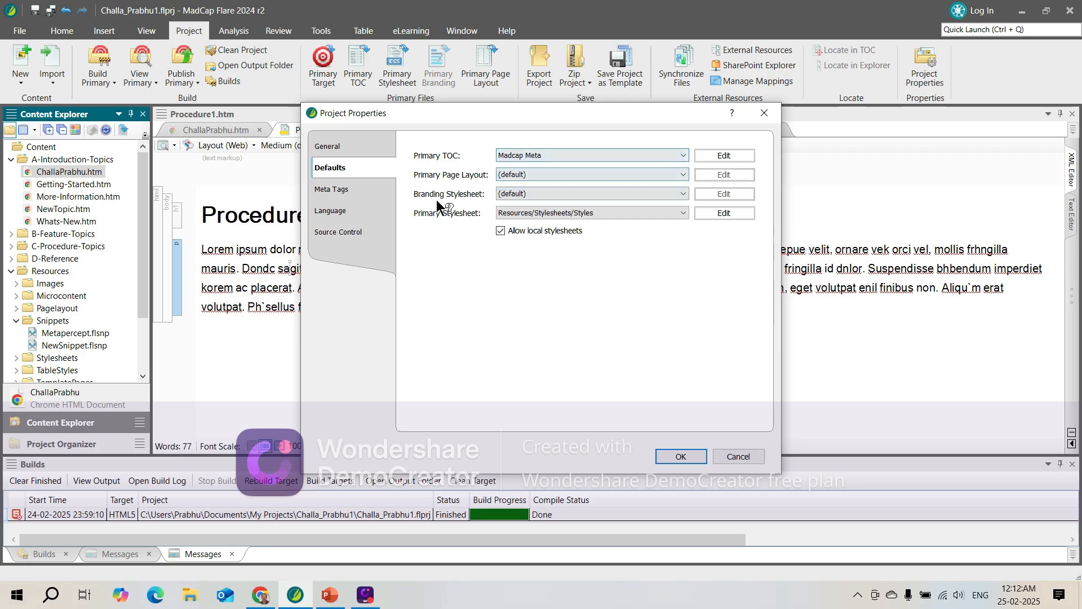
Step: Review the choices for Primary Page Layout, Branding Stylesheet and Primary Stylesheet, and close the project properties without applying changes
left_click(684, 175)
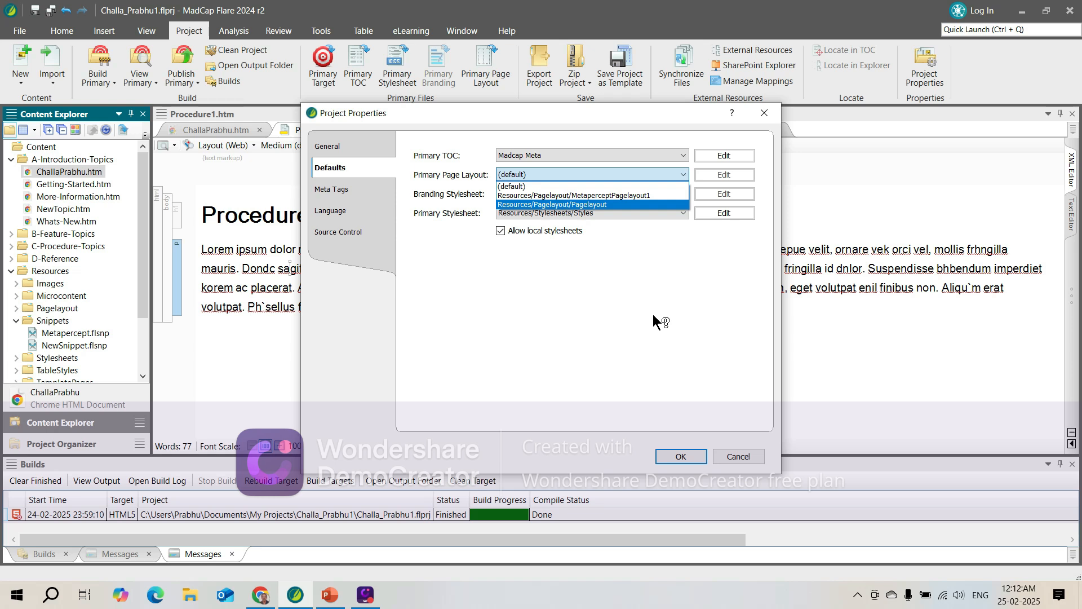
left_click(653, 314)
left_click(682, 195)
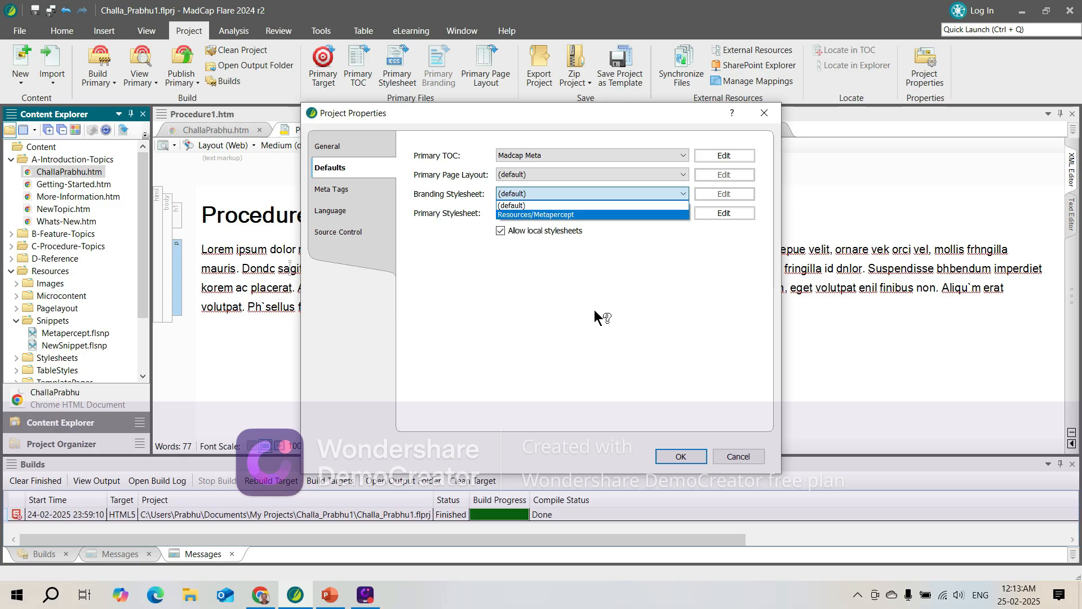
left_click(661, 312)
left_click(684, 213)
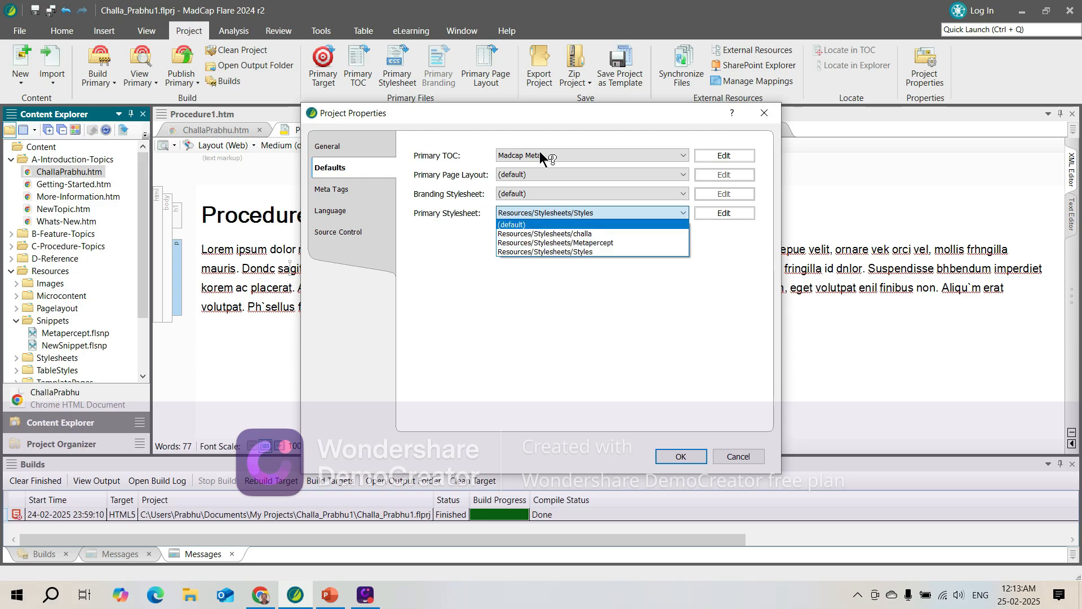
left_click(744, 456)
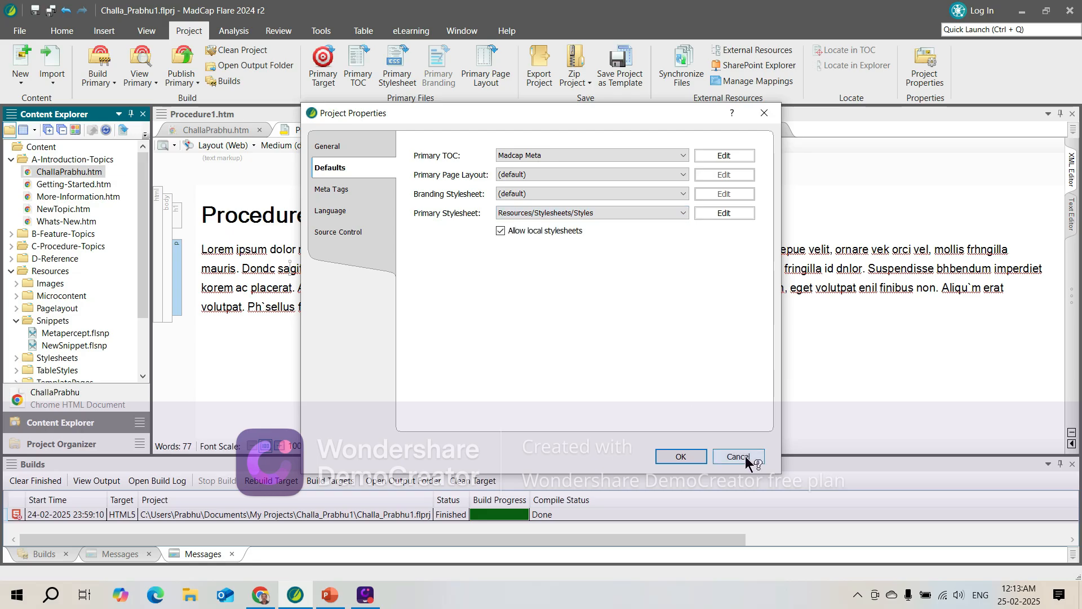
left_click(745, 455)
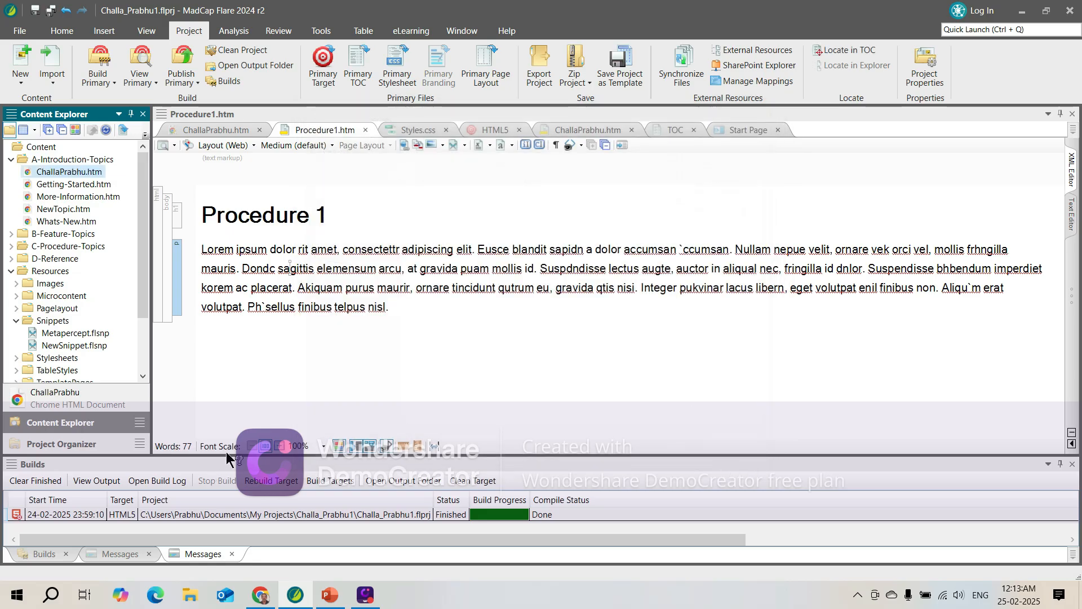
Step: Expand the TOCs folder in the Project Organizer, widen the pane to fit the full names, and recheck the project's default files
left_click(62, 444)
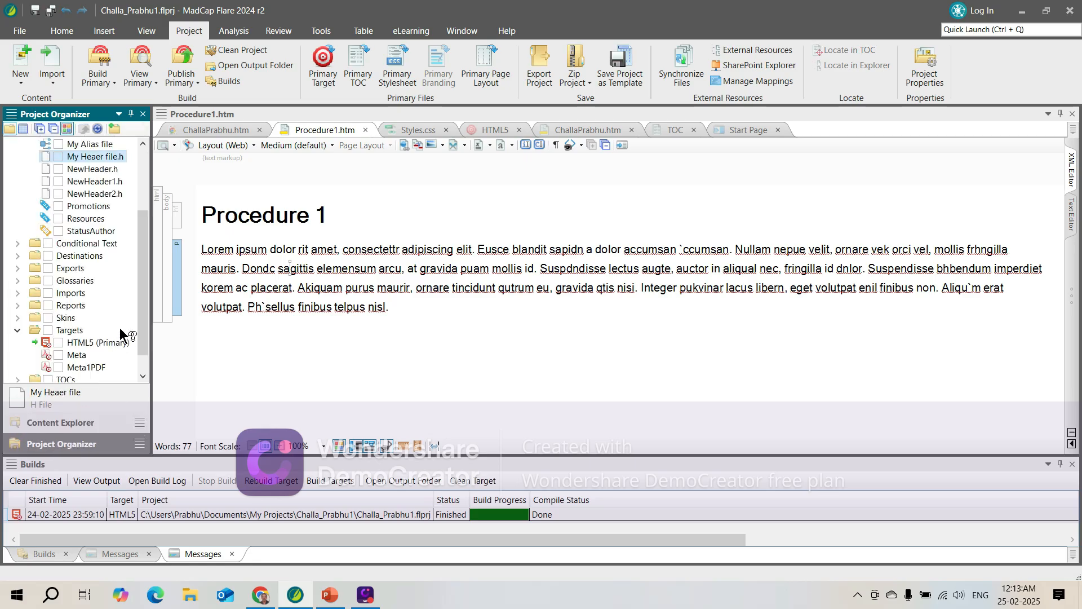
left_click_drag(142, 325, 142, 337)
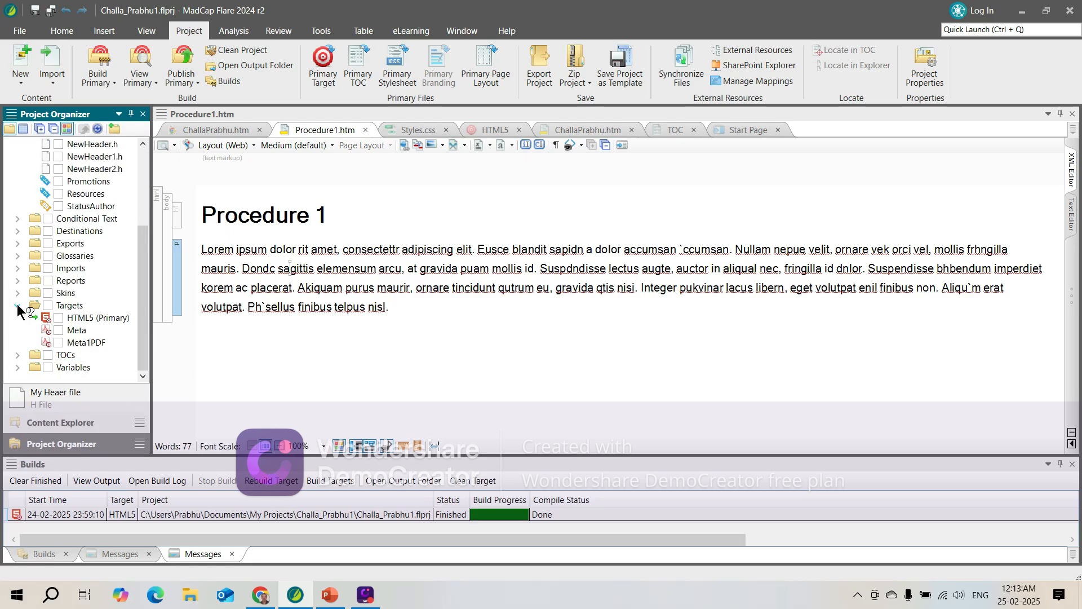
left_click(17, 355)
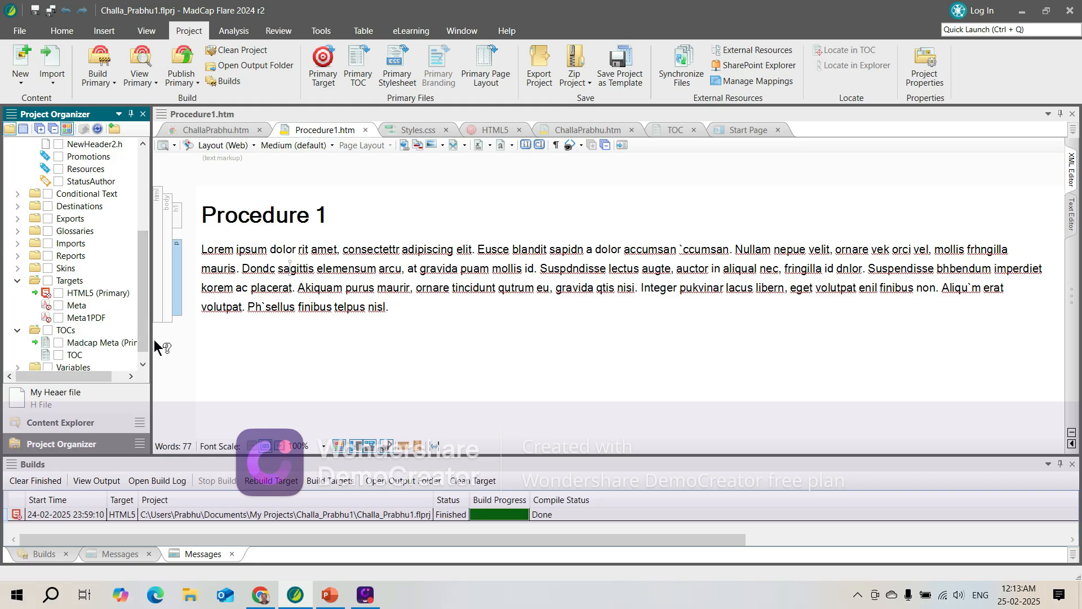
left_click_drag(152, 339, 173, 341)
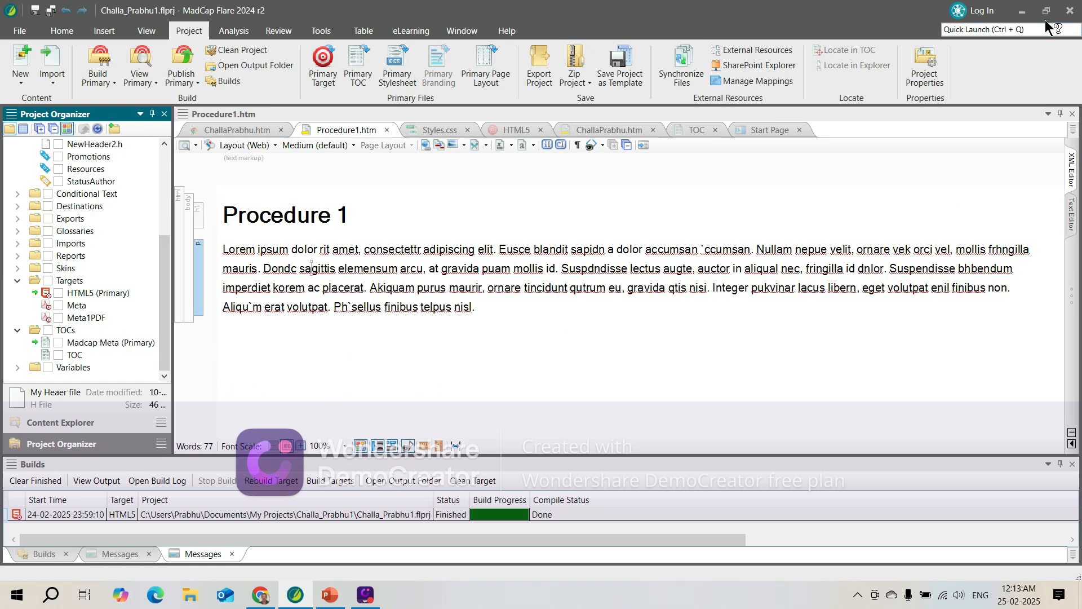
left_click(925, 75)
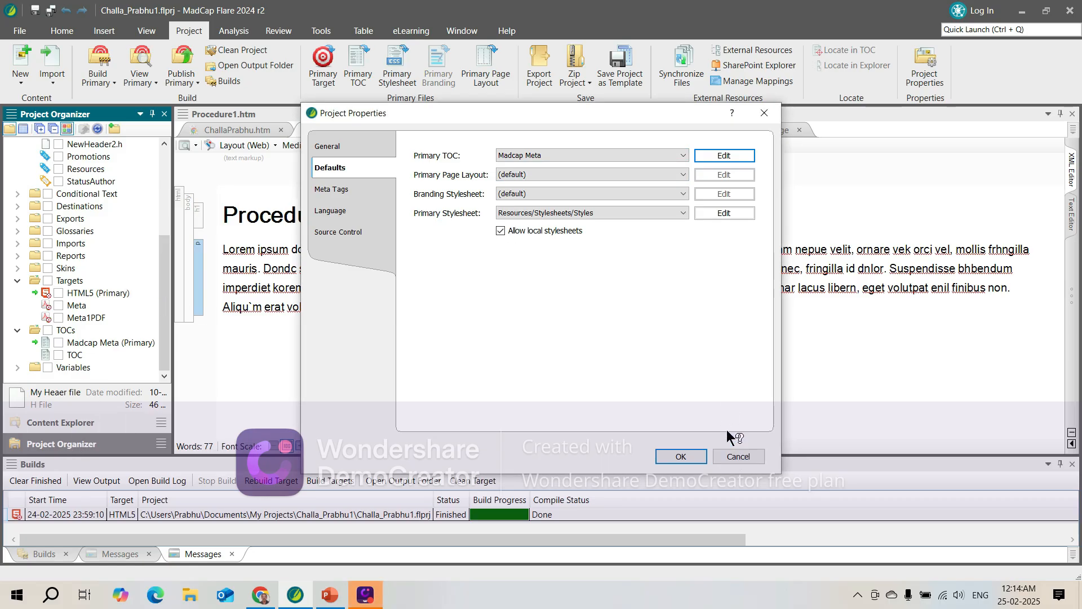
left_click(739, 455)
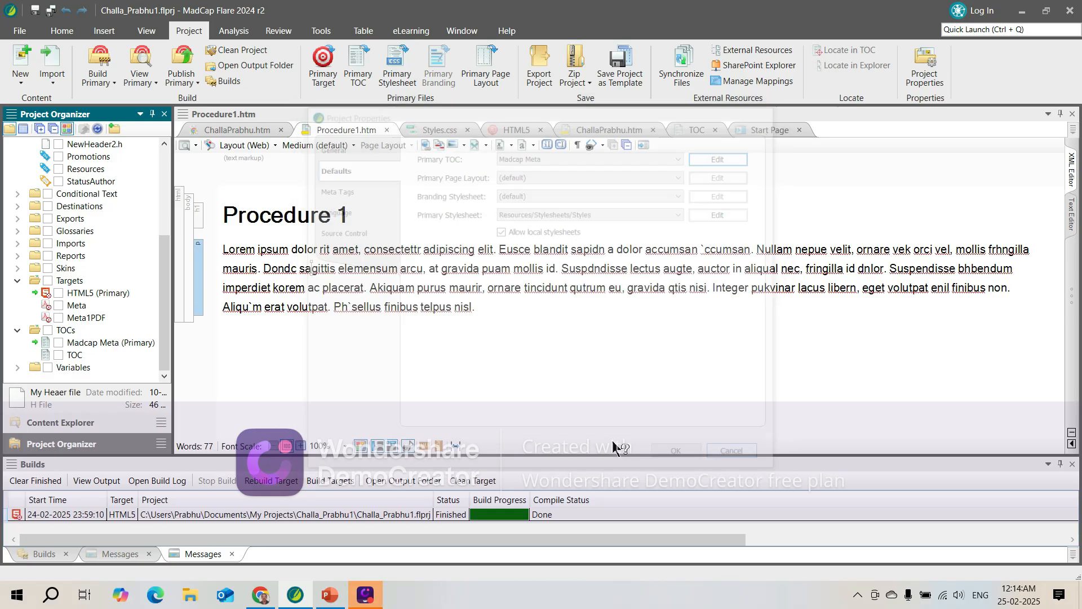
Step: Expand the Stylesheets folder under Resources in the Content Explorer and show the mediums available for Procedure1.htm
left_click(135, 423)
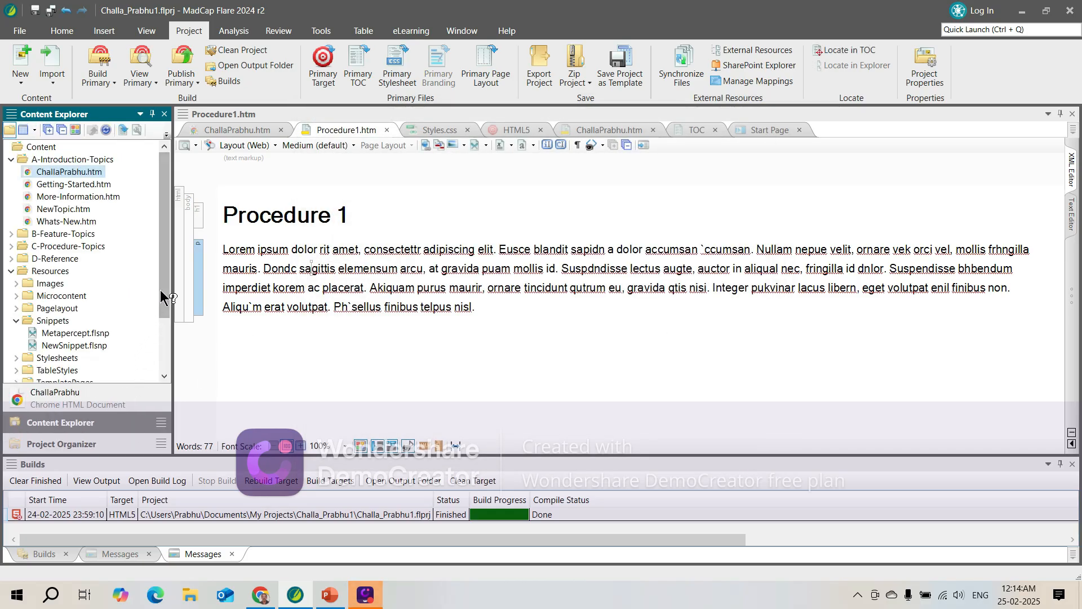
scroll(164, 298, "down", 1)
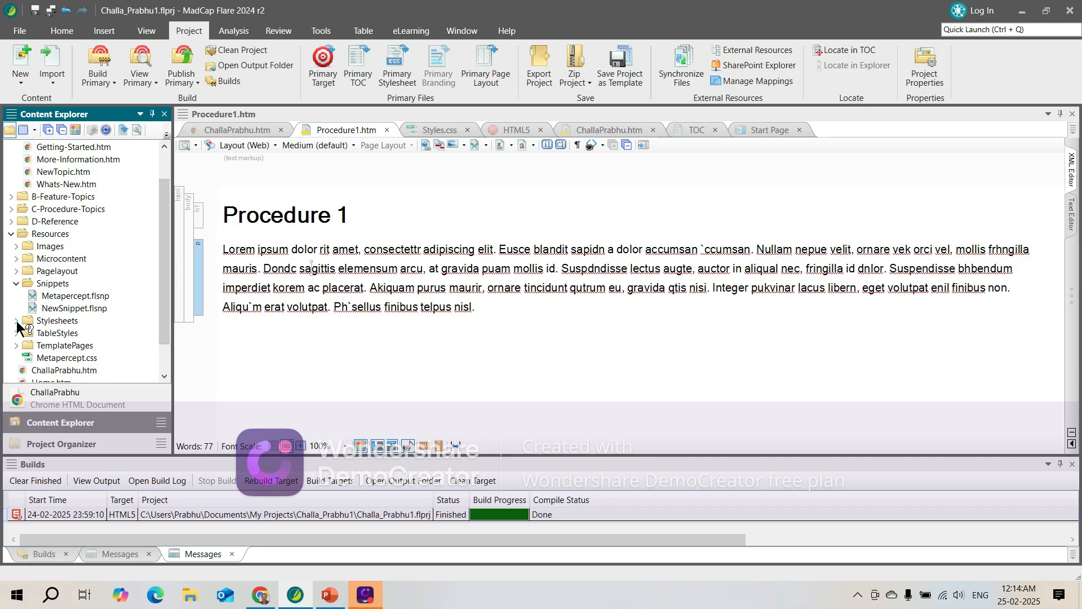
left_click(17, 320)
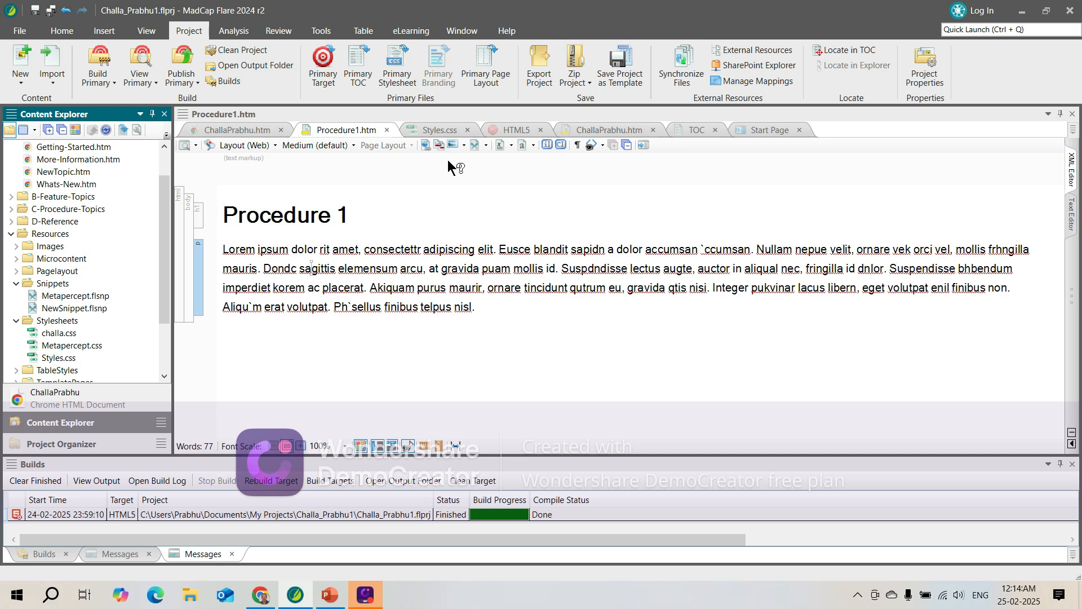
left_click(351, 146)
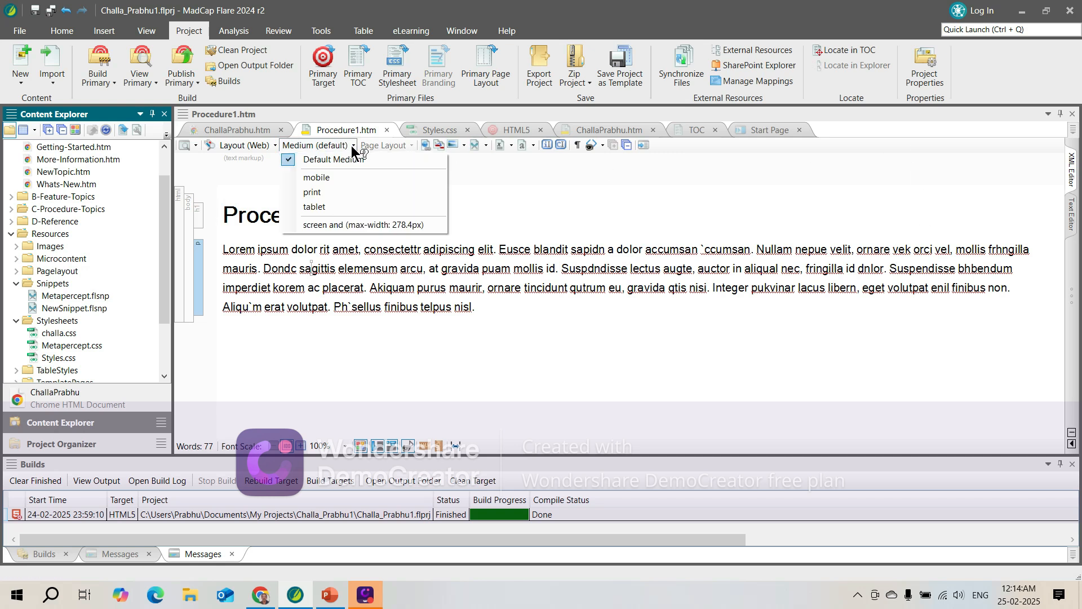
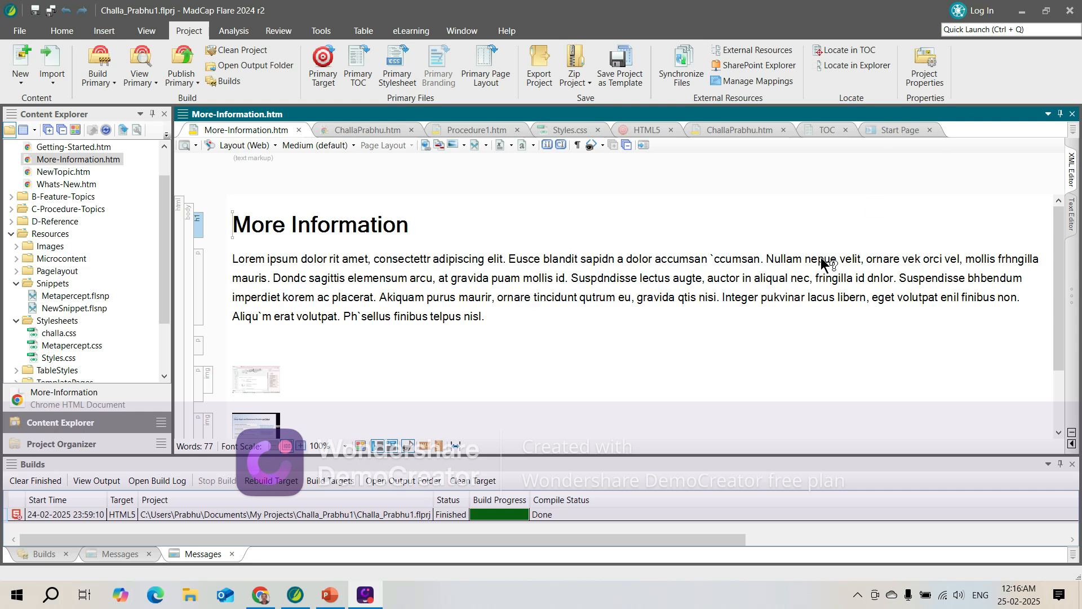
Step: Compare the commands available for the More Information heading text with those for its h1 structure bar, choosing none
left_click(237, 226)
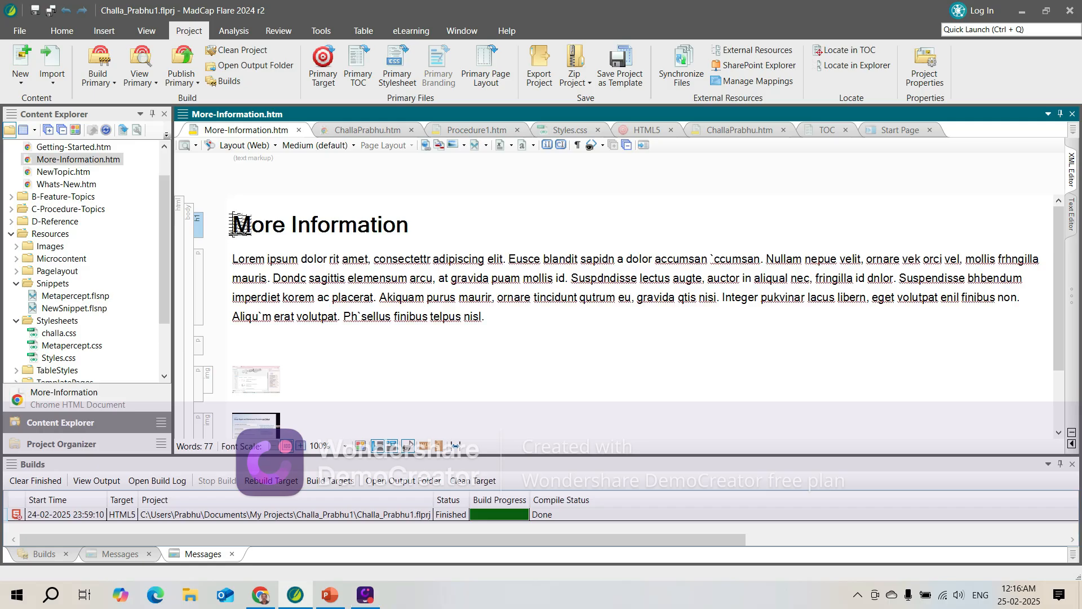
right_click(239, 225)
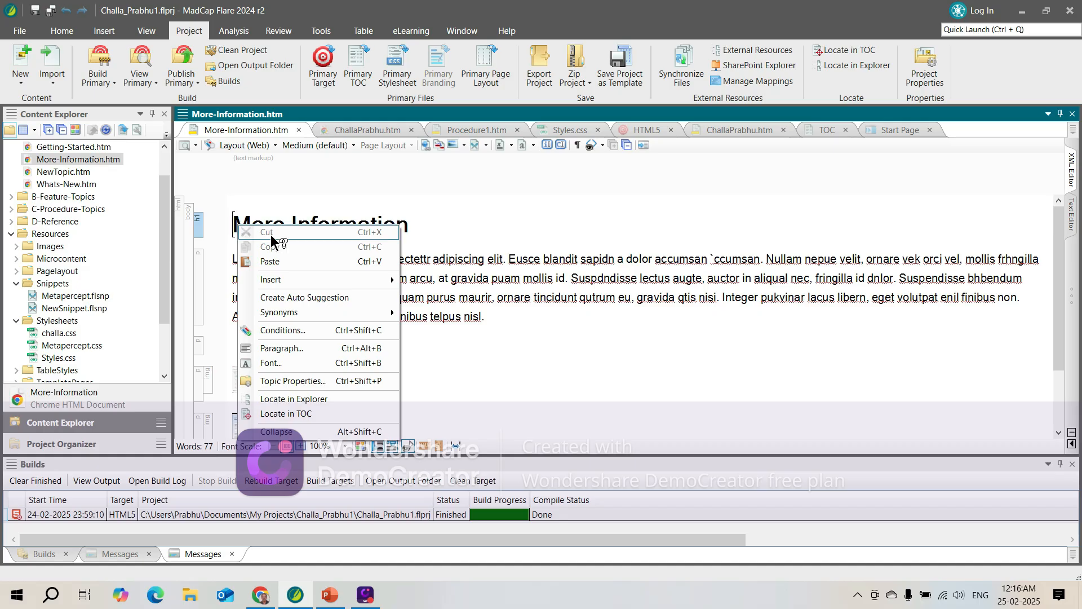
left_click(472, 239)
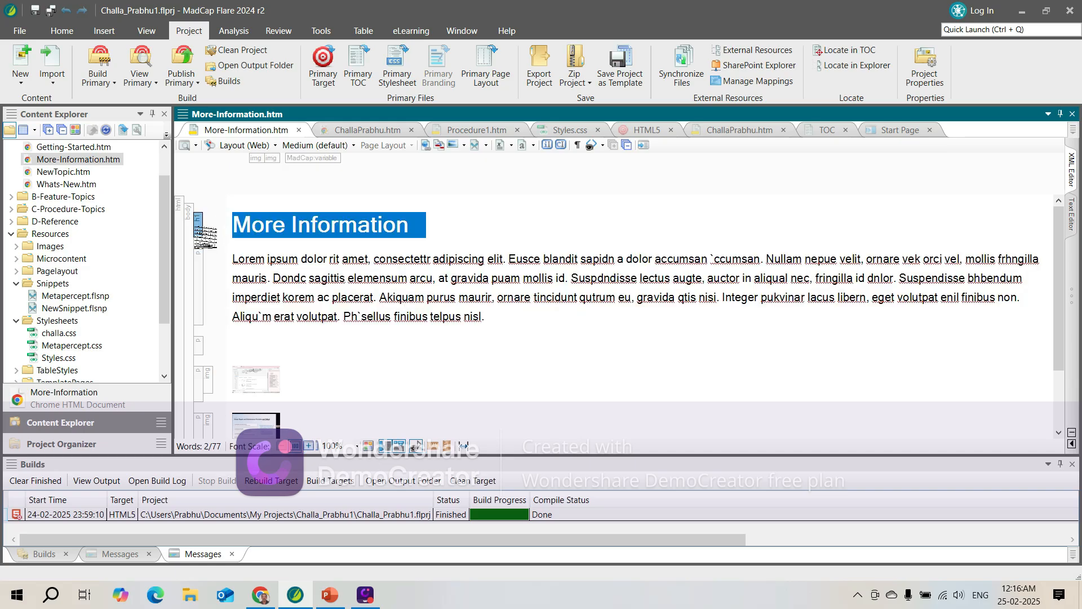
right_click(205, 232)
left_click(589, 197)
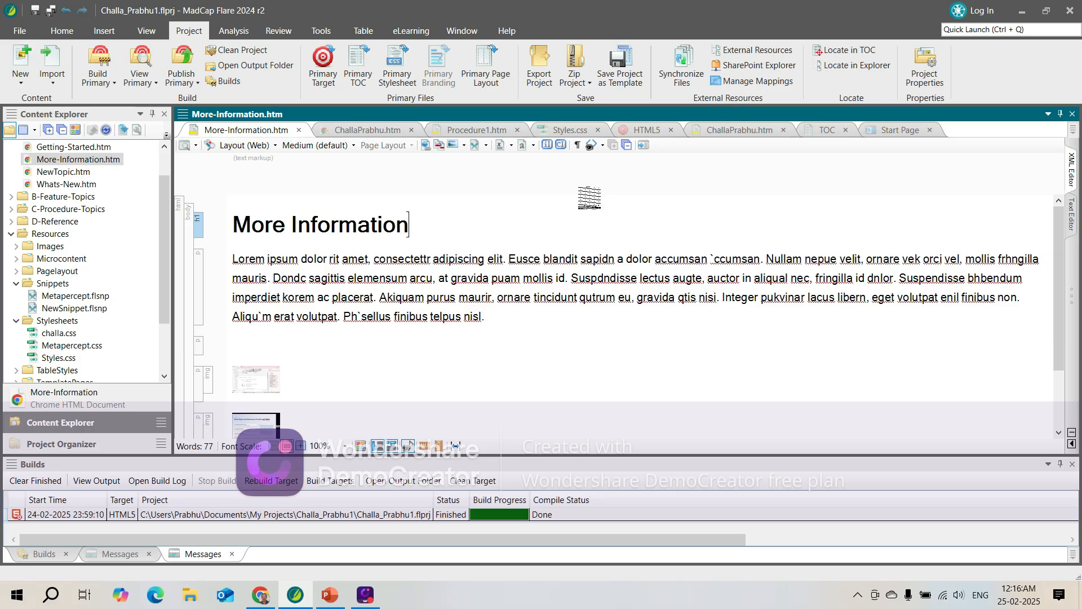
Step: Unbind the h1 tag from the More Information heading and the p tag from the Lorem ipsum paragraph below it
right_click(198, 230)
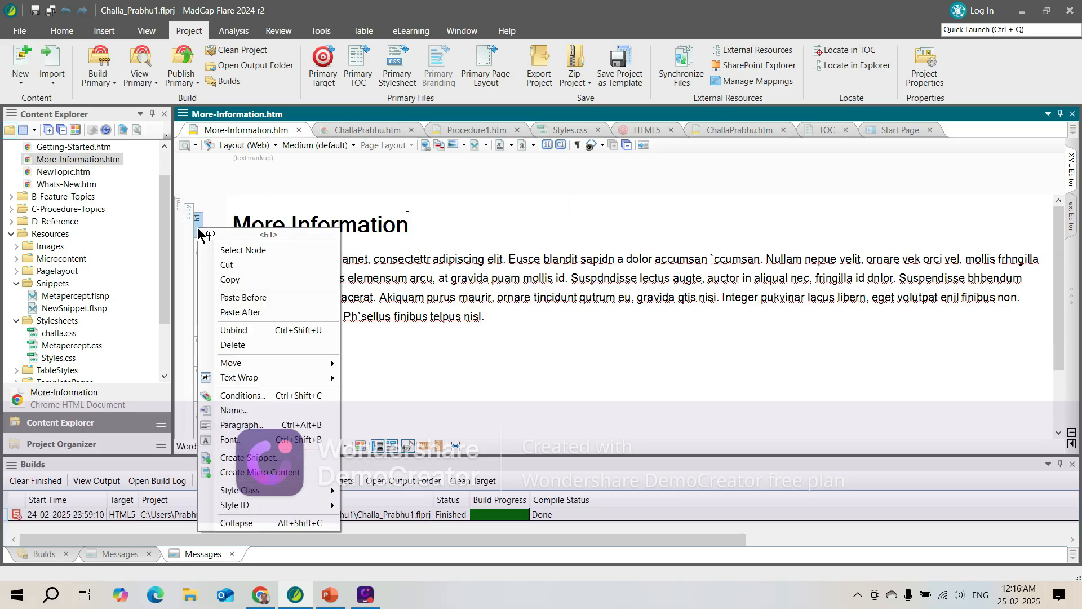
left_click(256, 331)
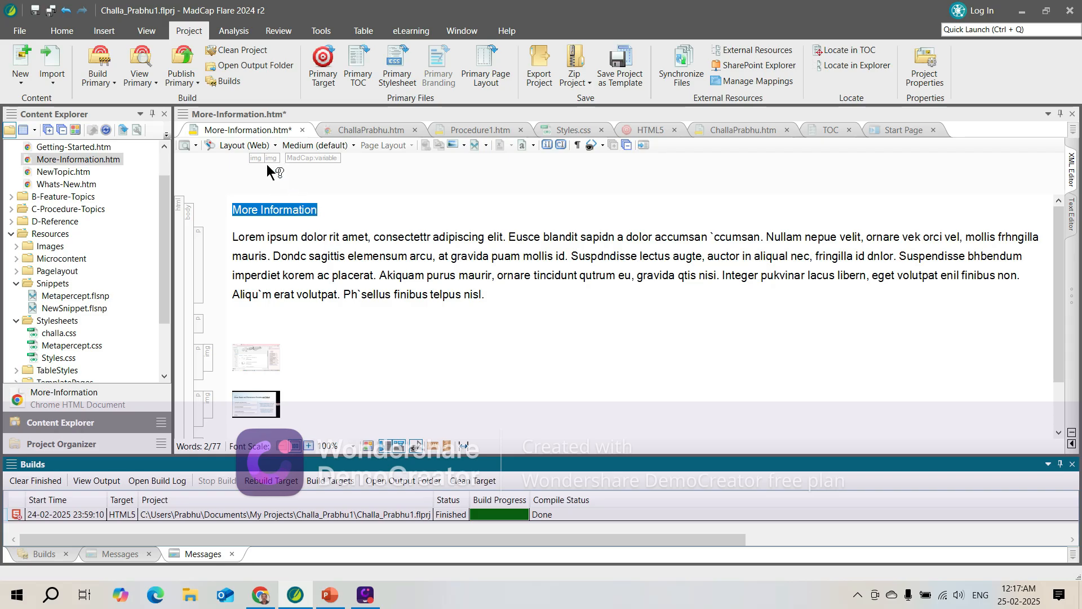
left_click(499, 301)
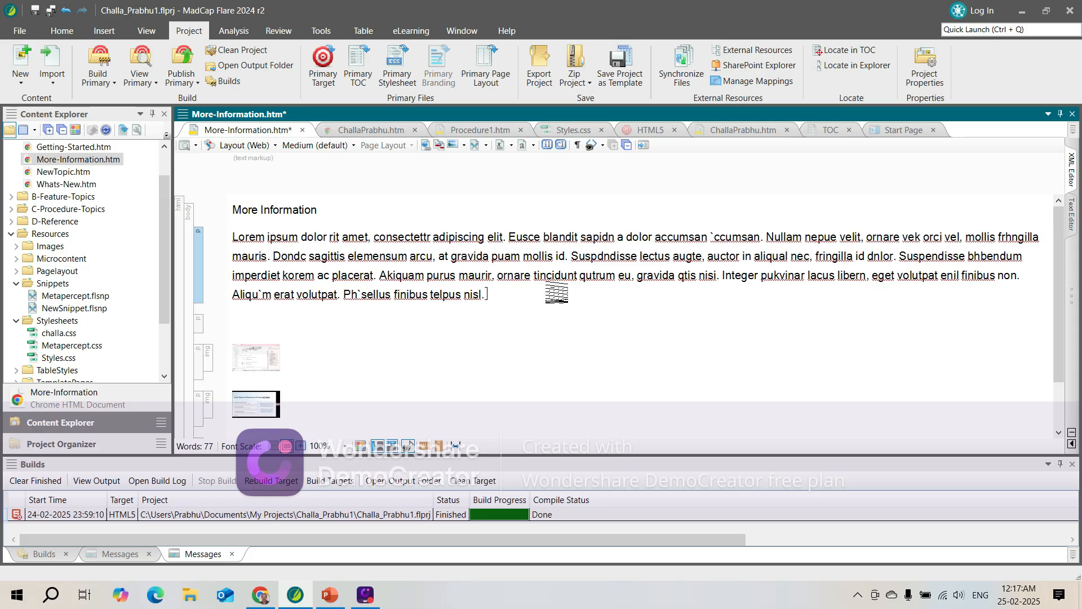
right_click(198, 269)
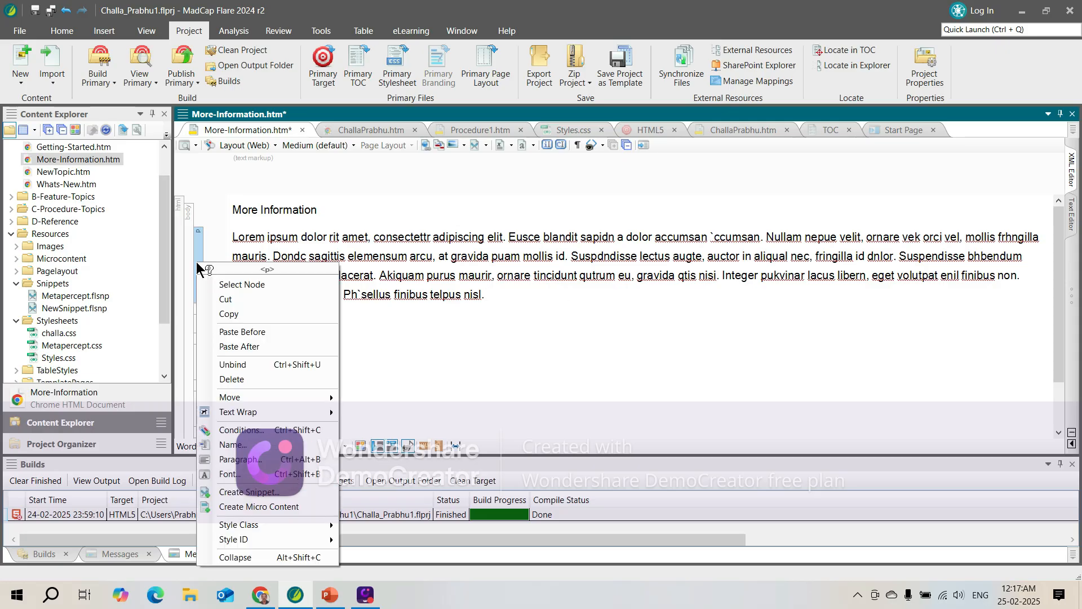
left_click(241, 364)
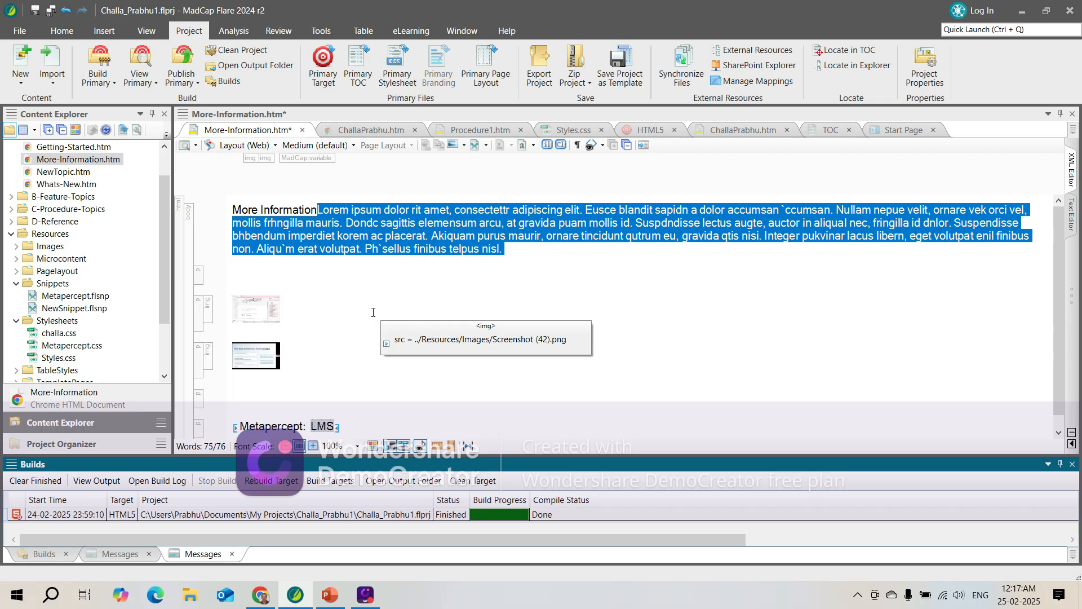
left_click(529, 258)
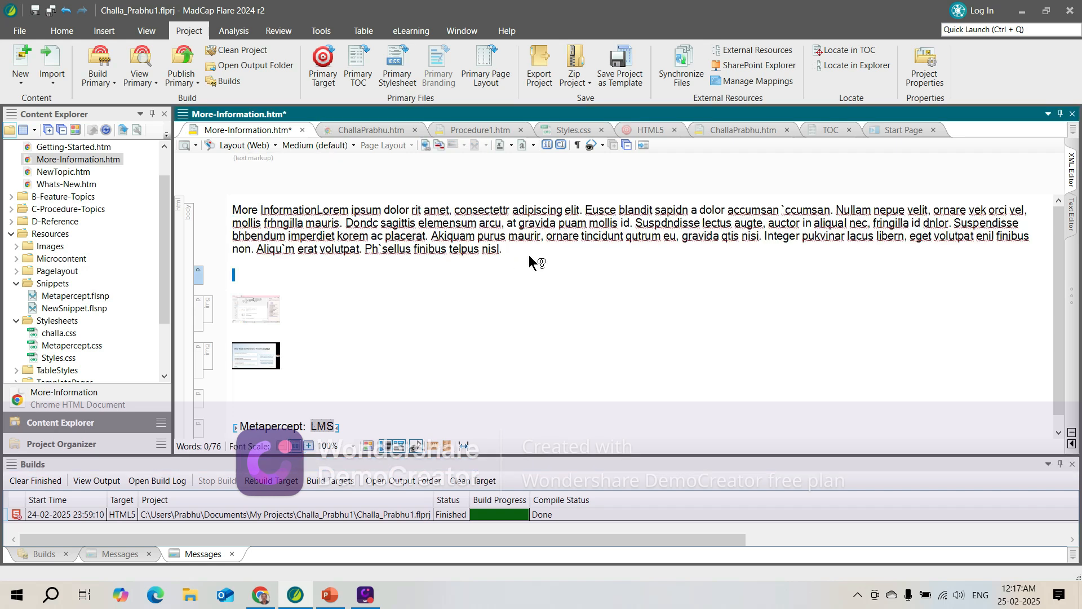
key("BackSpace")
type("https://www.google.com/")
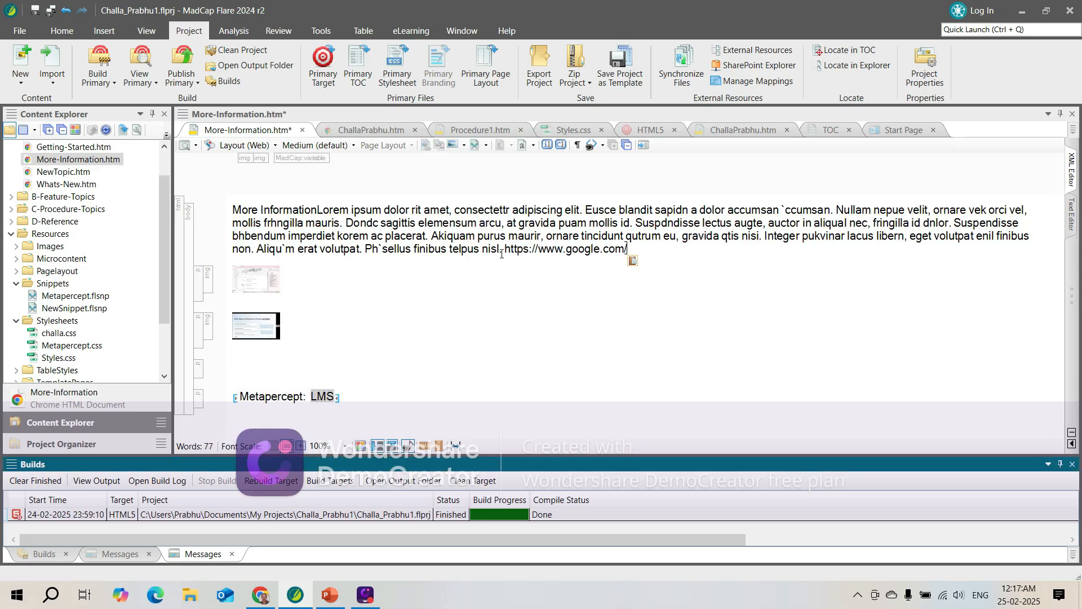
Step: Insert "For more information" before the google.com address at the end of the Lorem ipsum text, and select the address
left_click_drag(502, 251, 628, 249)
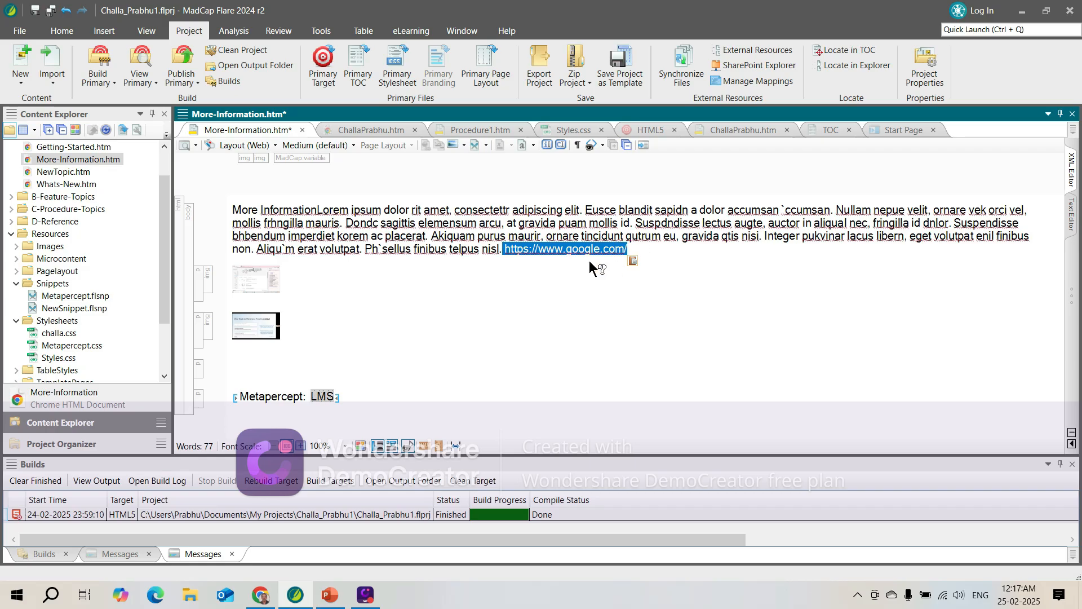
left_click(504, 252)
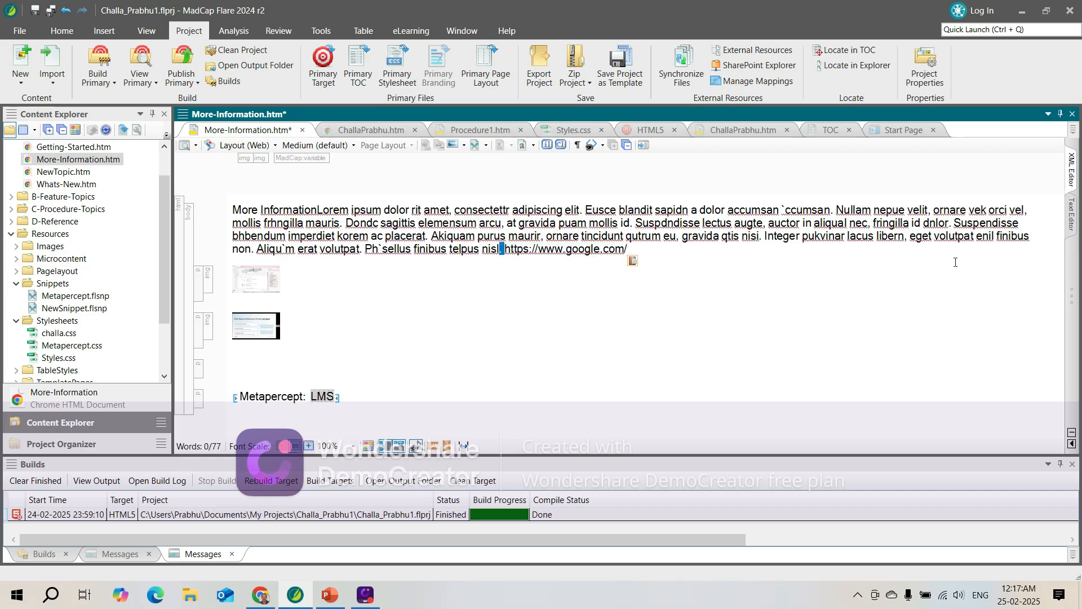
key("Right")
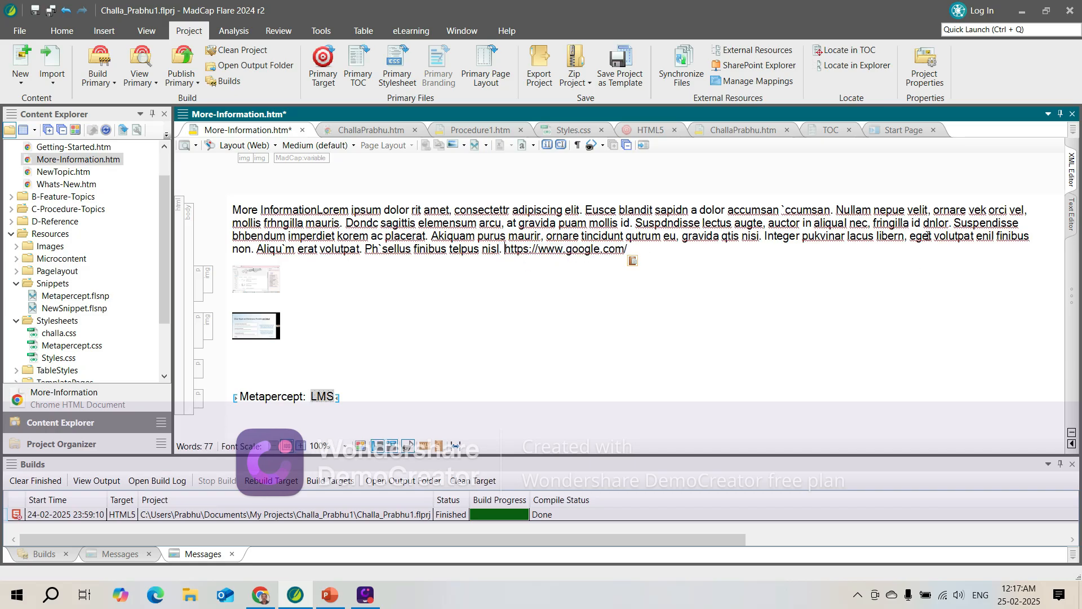
type("For mor")
type("e informat")
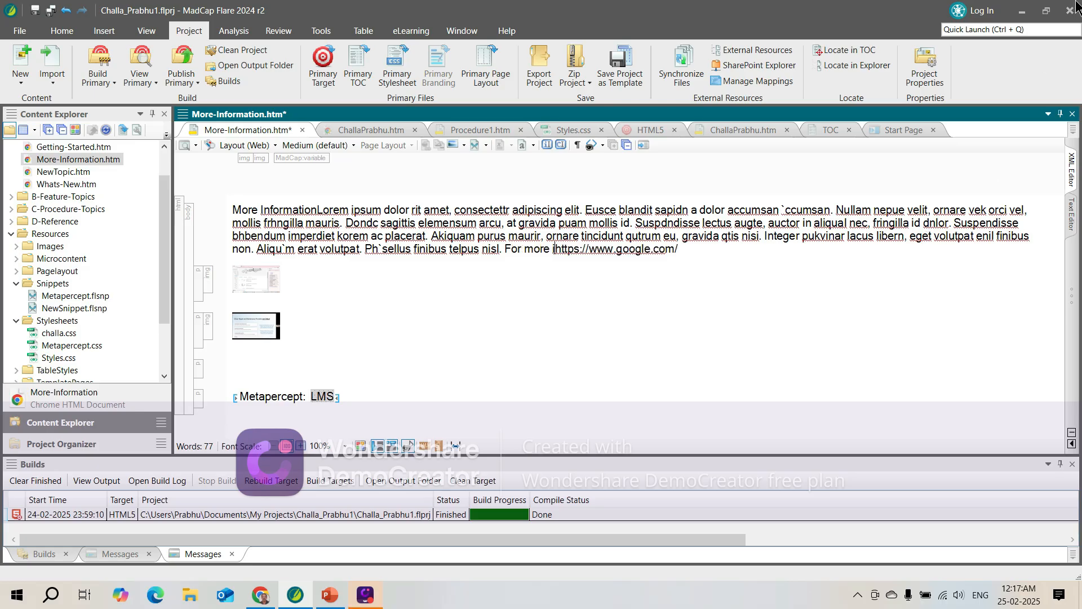
type("ion")
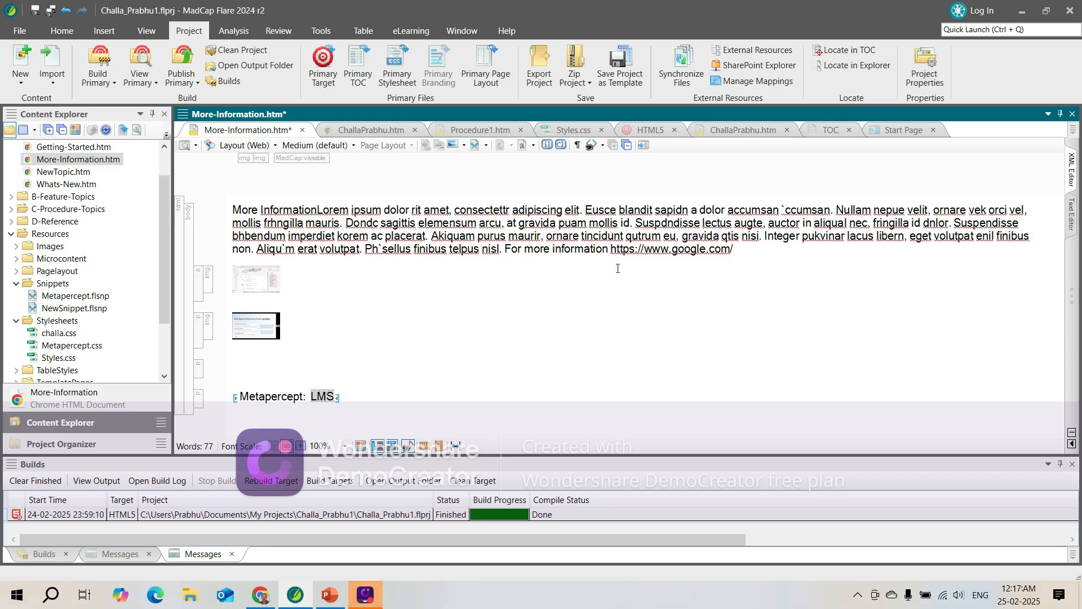
left_click_drag(610, 248, 734, 249)
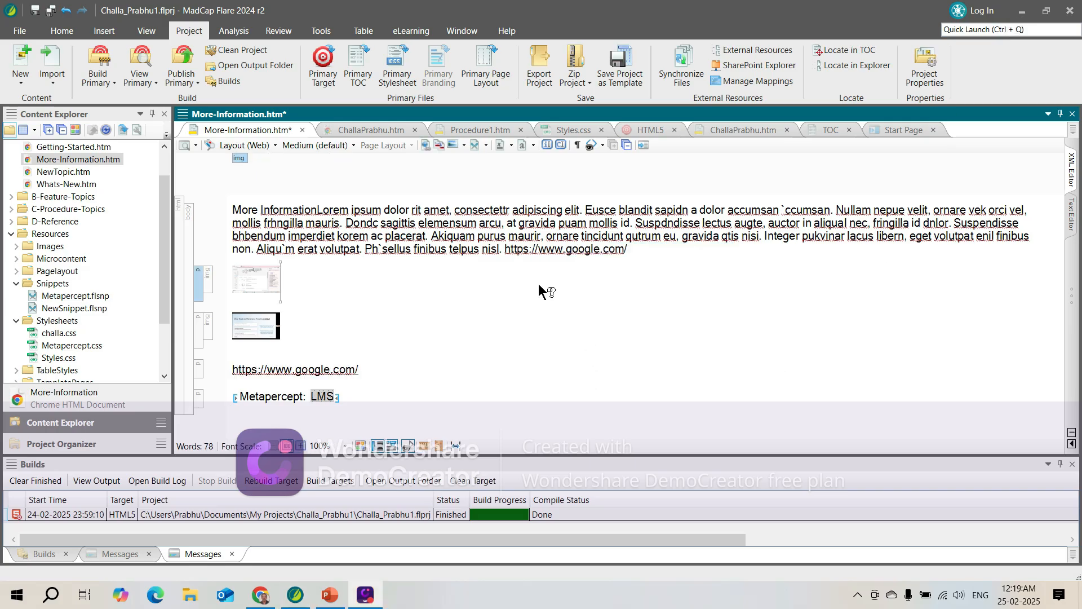
Step: Examine the Insert Cross-Reference and Insert Hyperlink settings for the google.com link below the images, cancelling both dialogs
left_click(234, 369)
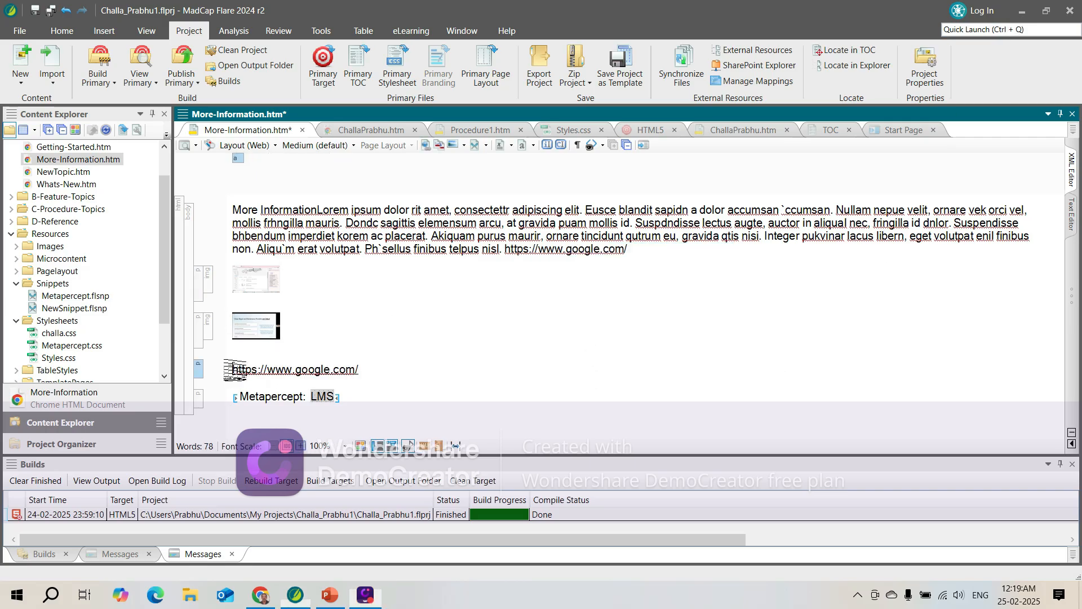
mouse_move(235, 370)
left_mouse_down()
mouse_move(360, 372)
mouse_move(233, 366)
left_mouse_up()
left_click(364, 367)
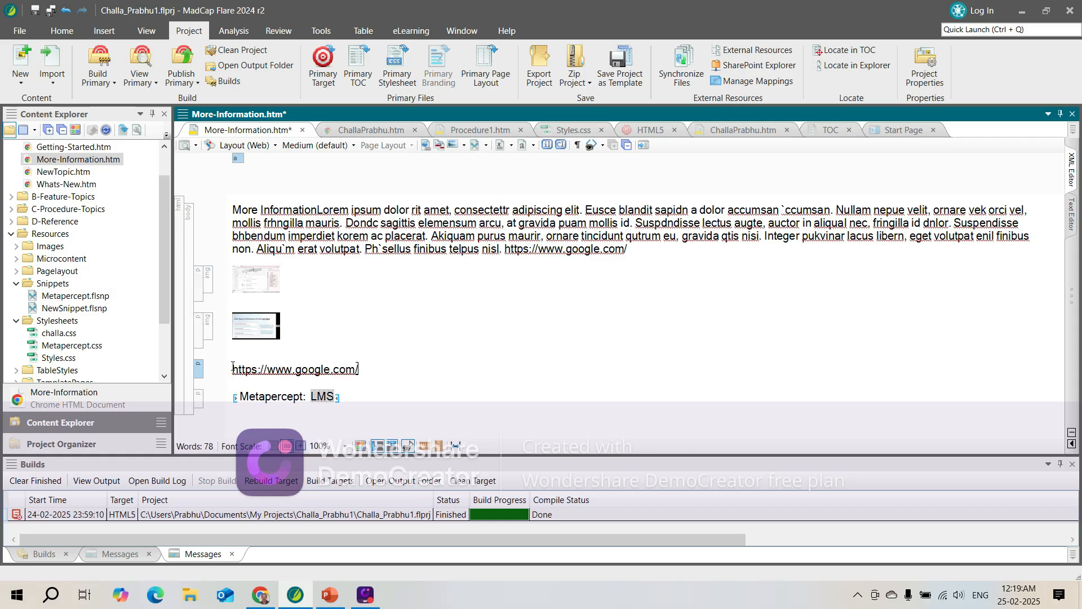
left_click(438, 145)
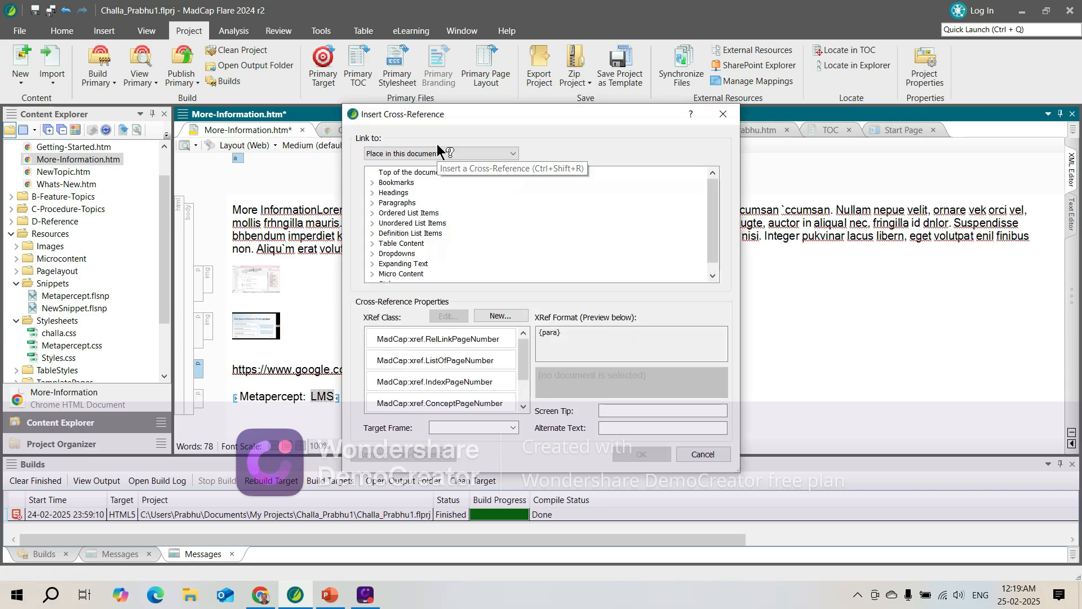
left_click(715, 453)
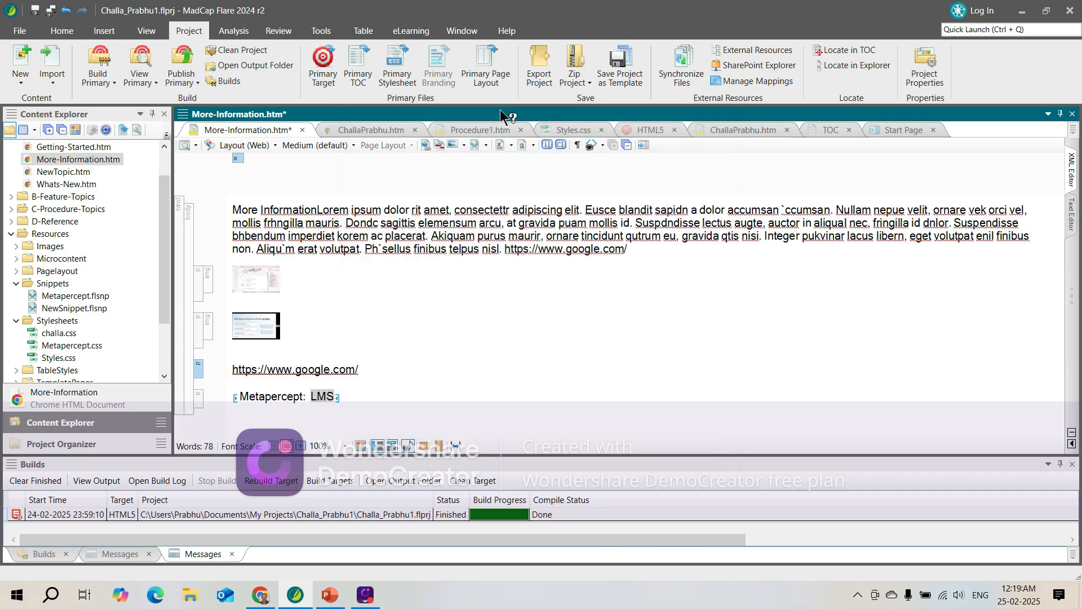
left_click(426, 145)
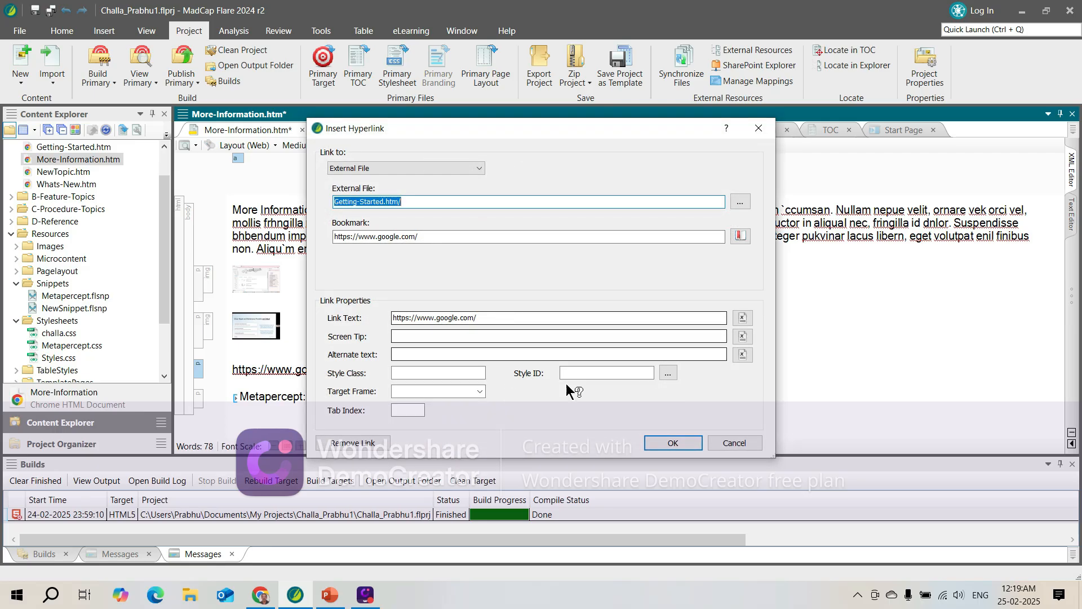
left_click(739, 443)
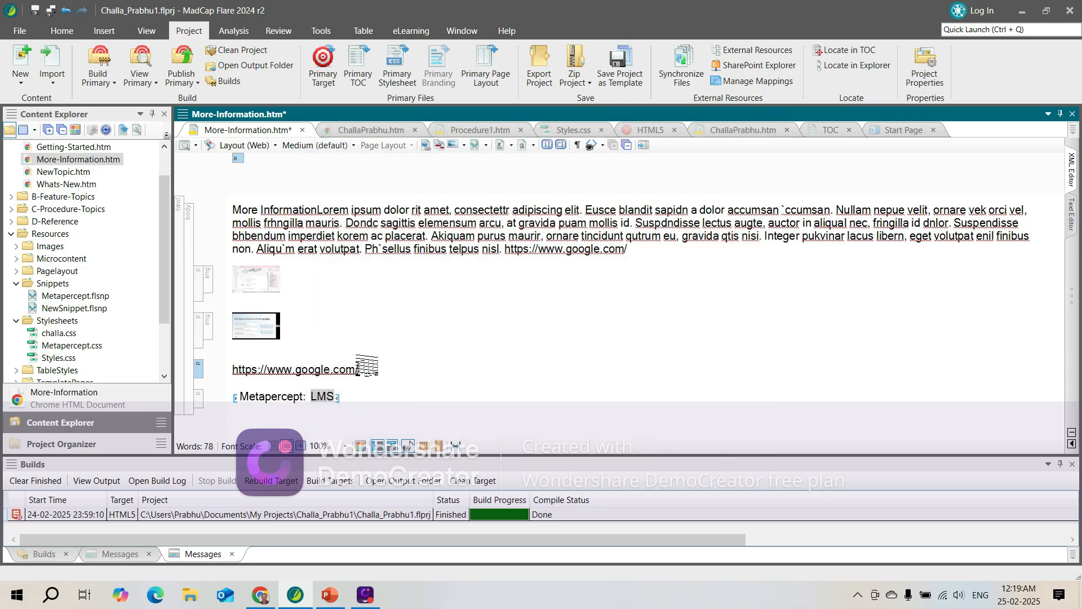
Step: Try the Metapercept ScreenOnly condition with the Unbind exclude action on the google.com link's a tag, and cancel
double_click(232, 369)
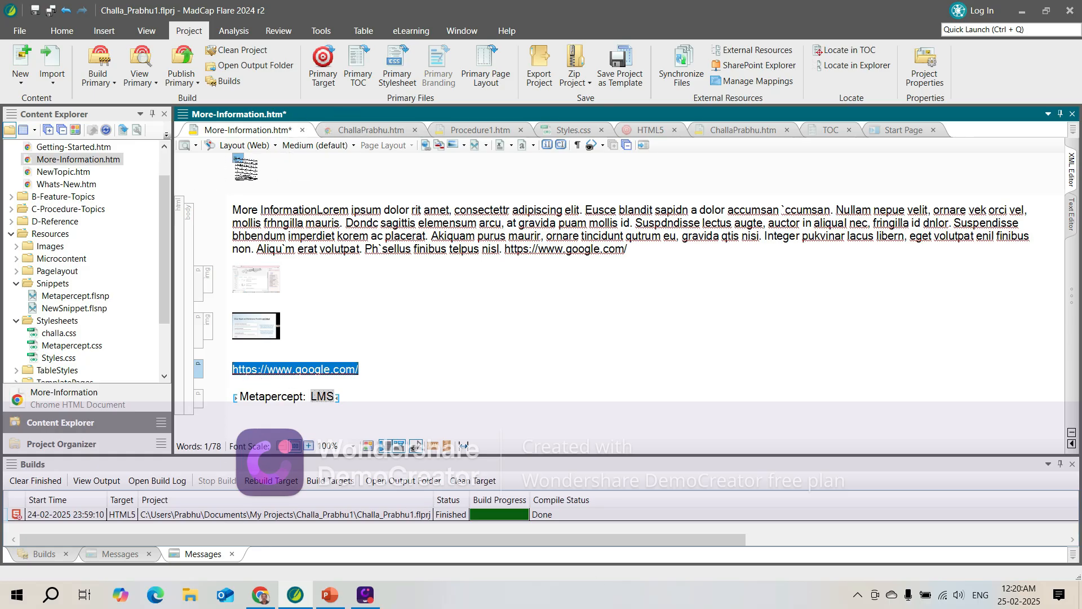
mouse_move(237, 159)
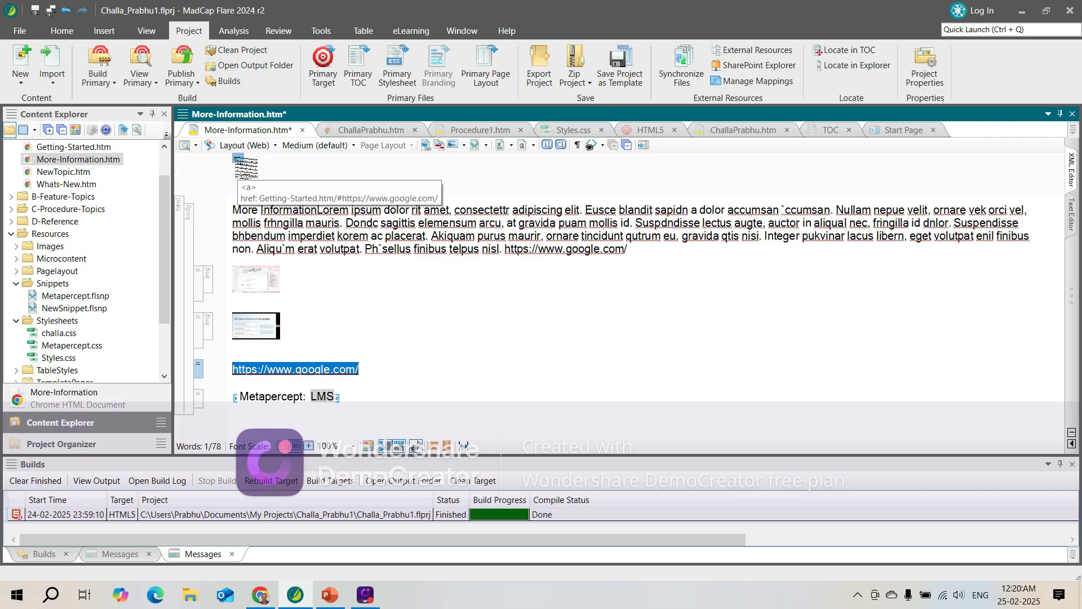
right_click(287, 164)
left_click(312, 305)
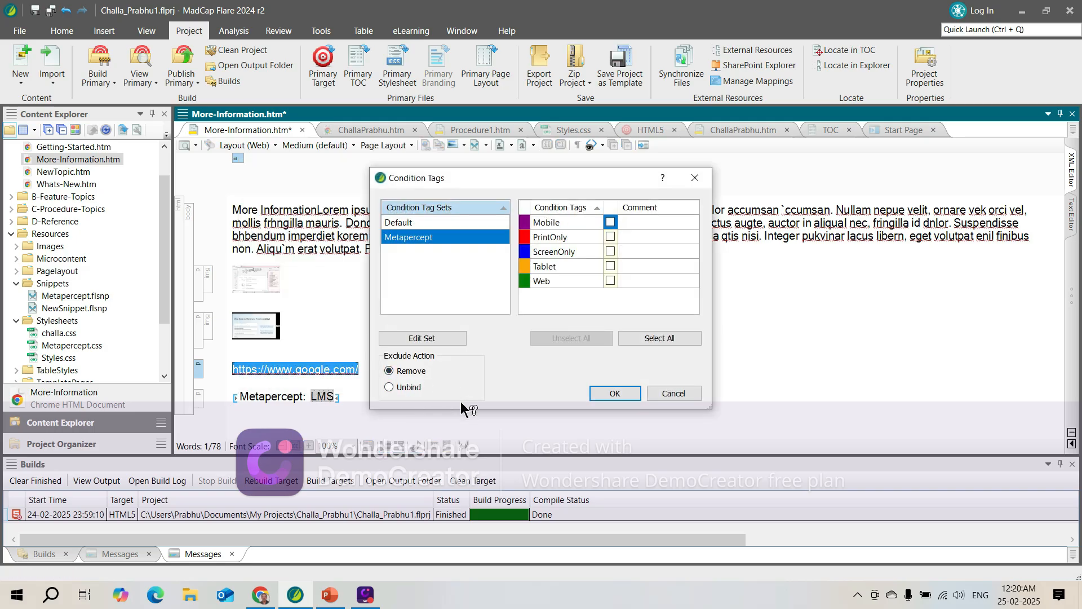
left_click(387, 387)
left_click(608, 251)
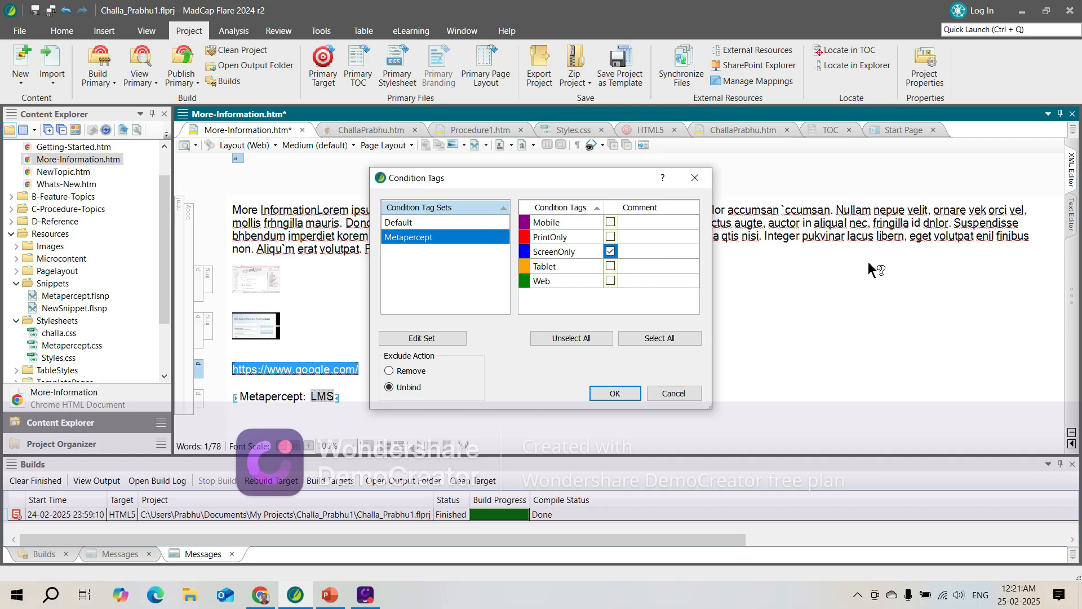
left_click(691, 396)
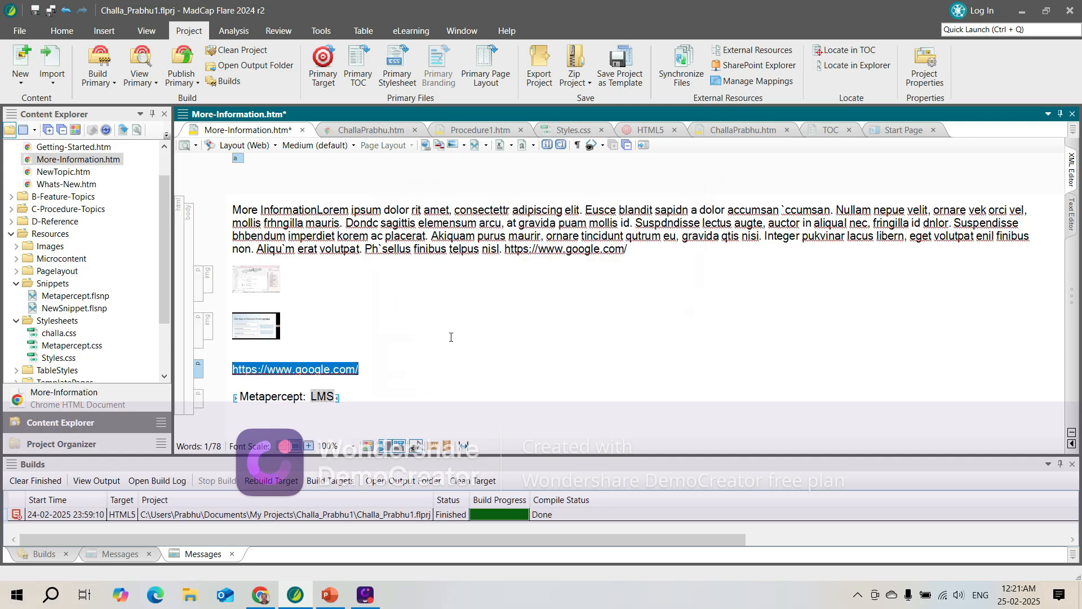
Step: Check which exclude actions the Condition Tags dialog offers for the second image's img tag, and close it without changes
left_click(450, 337)
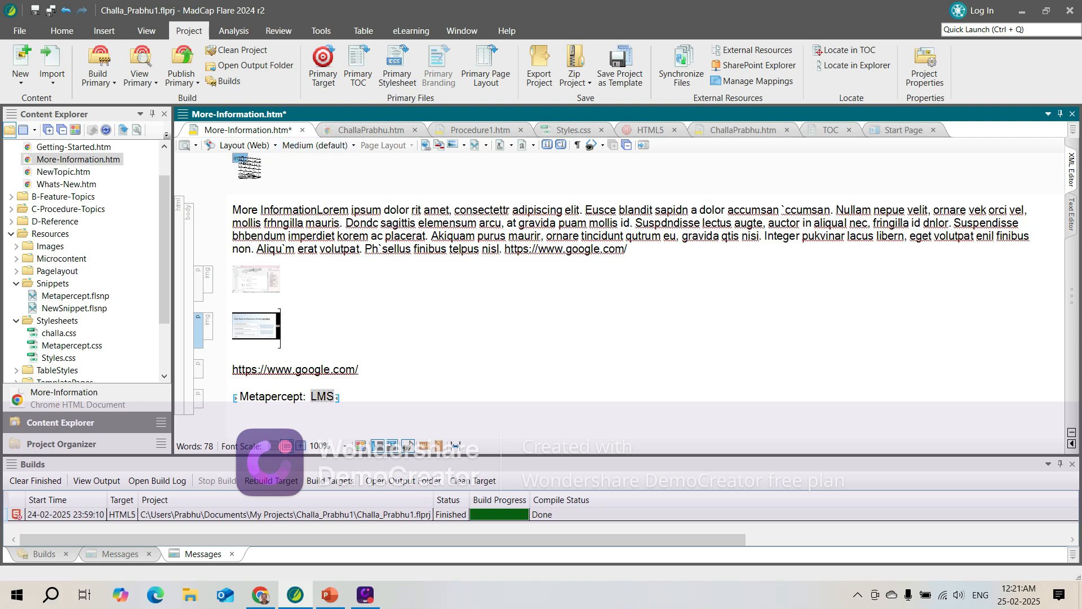
right_click(244, 159)
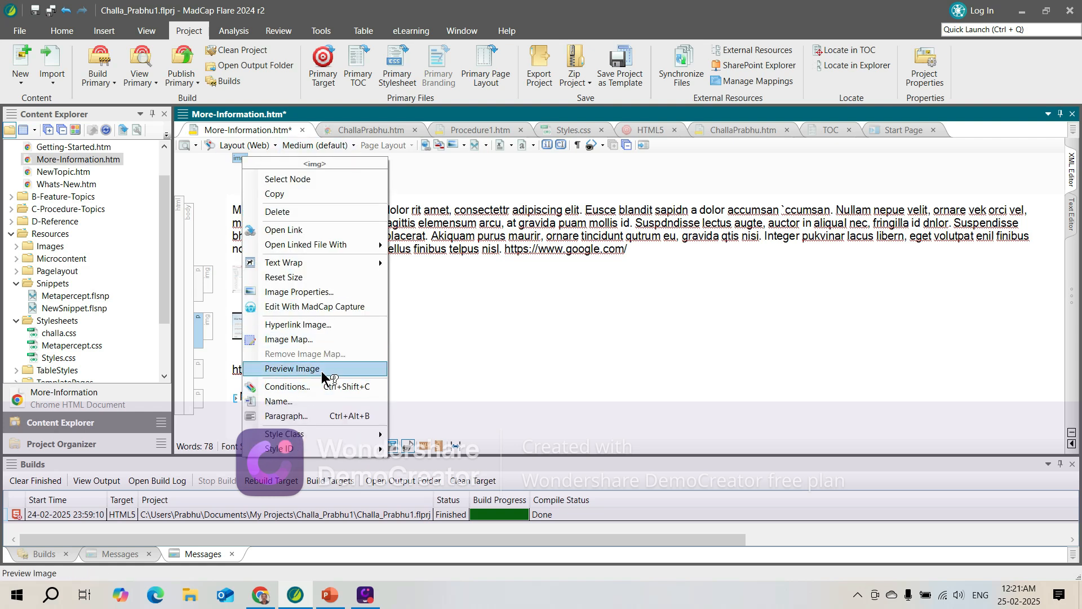
left_click(310, 387)
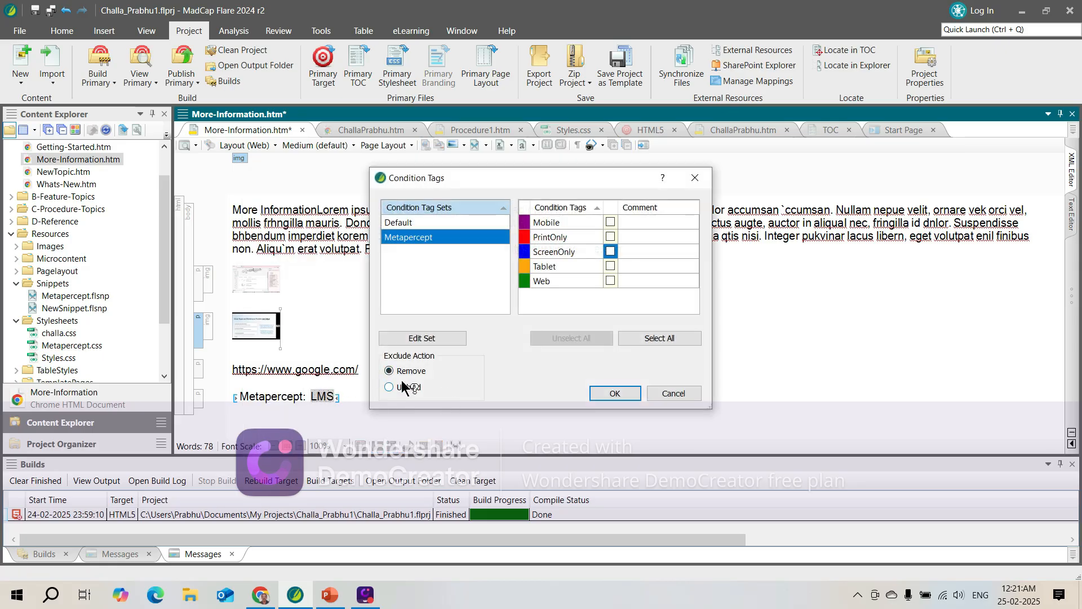
left_click(694, 178)
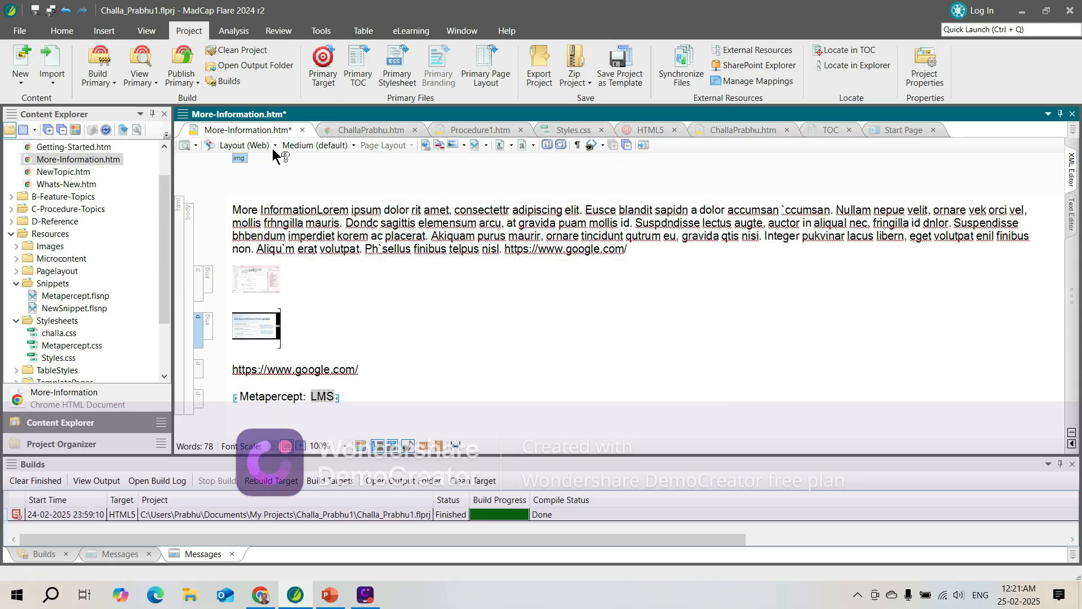
Step: Compare the commands available for the second image's span bar, the body text and the first image's structure bar, choosing none
right_click(240, 157)
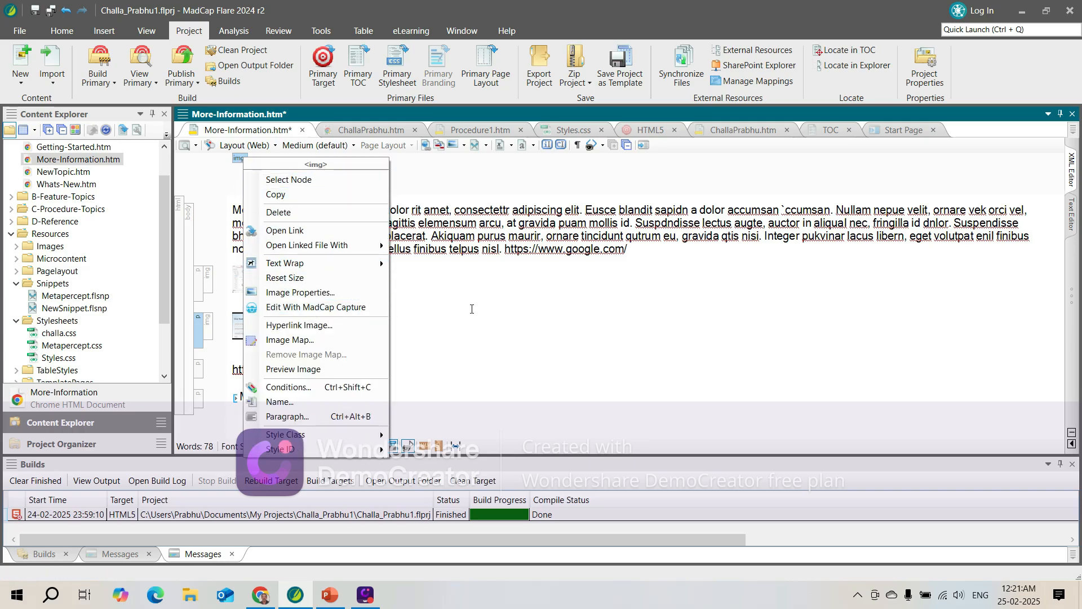
left_click_drag(473, 253, 299, 259)
left_click(247, 209)
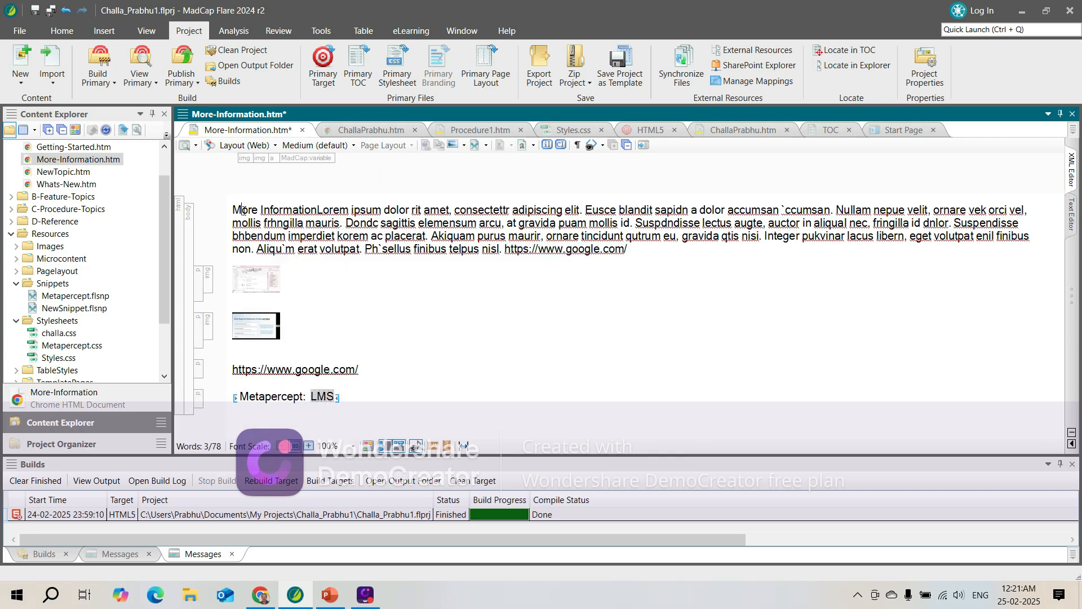
right_click(245, 209)
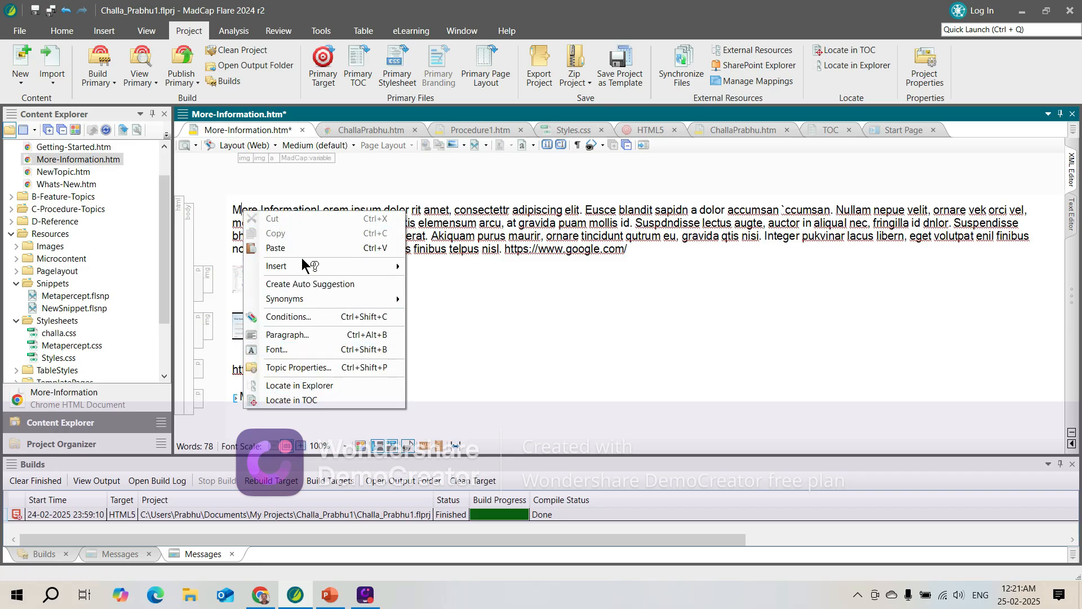
left_click(539, 226)
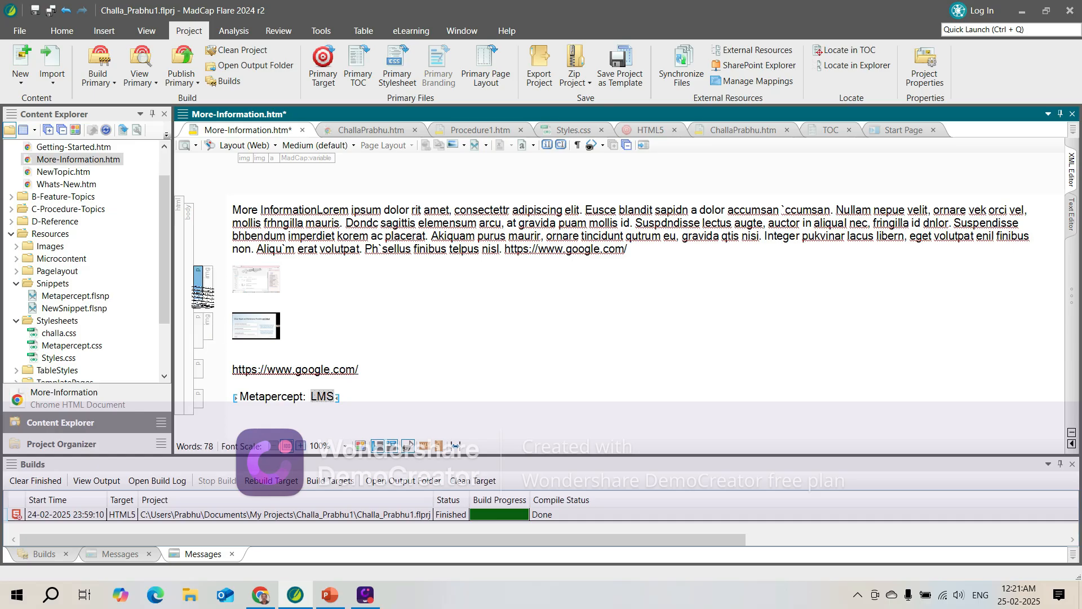
right_click(206, 289)
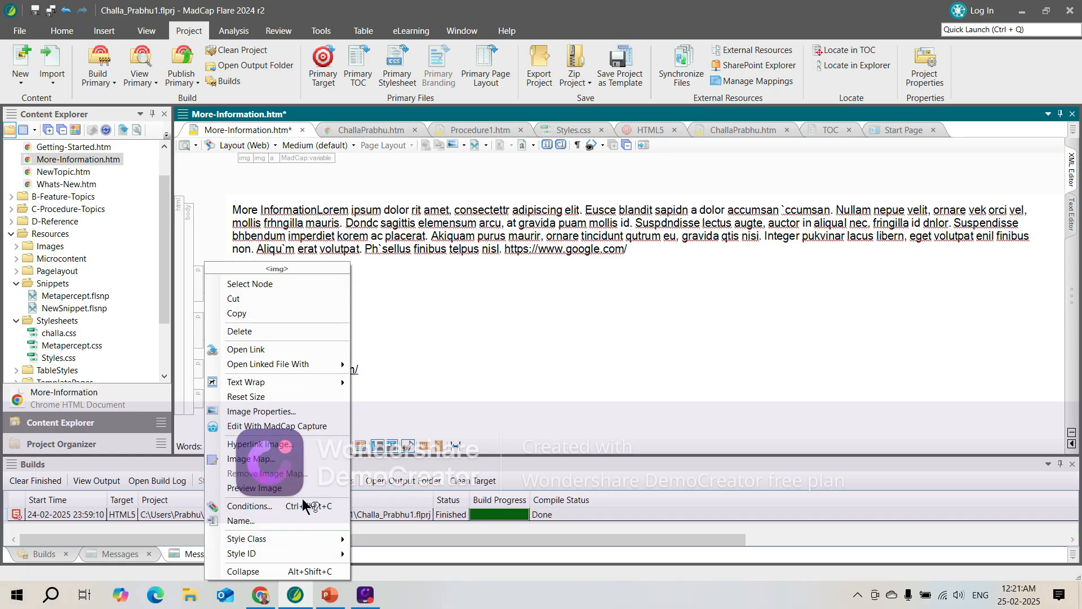
left_click(461, 248)
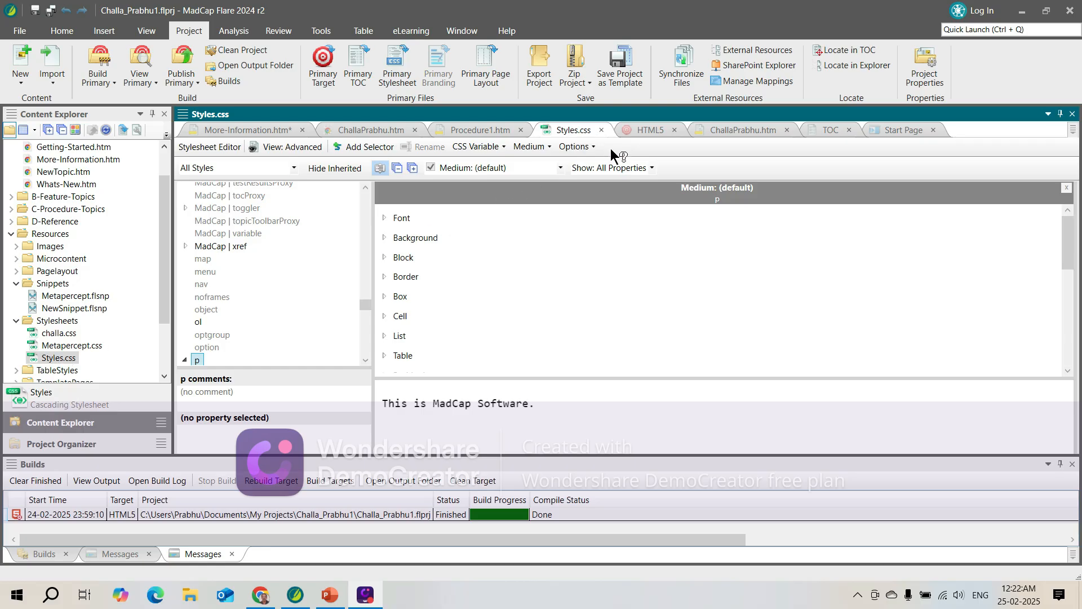
Step: Create a new font set in the Font Set Manager for Styles.css and name it MetaTraining
left_click(592, 148)
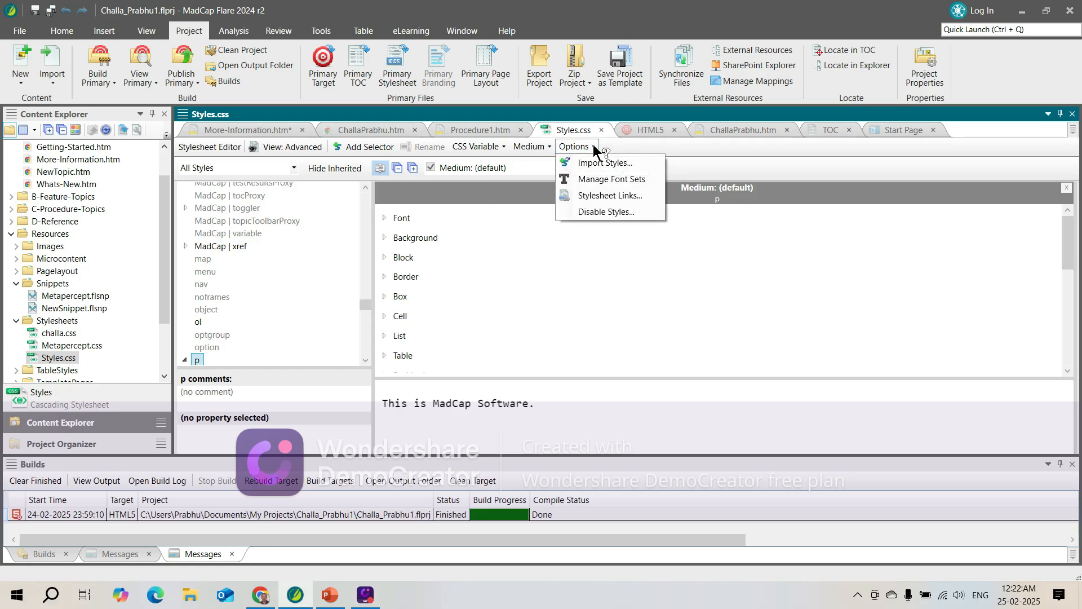
left_click(613, 179)
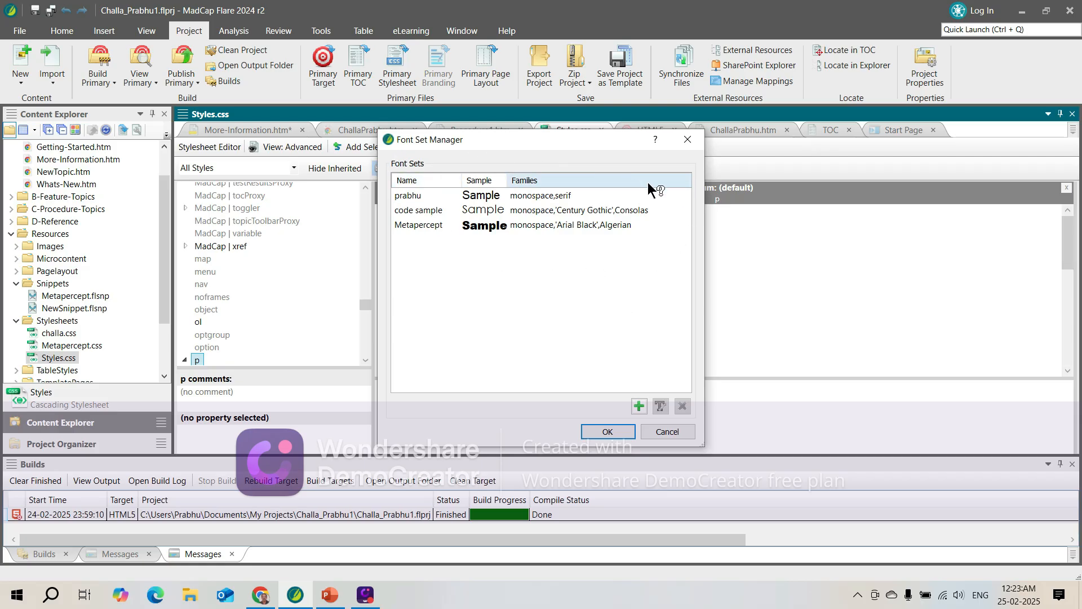
left_click(638, 406)
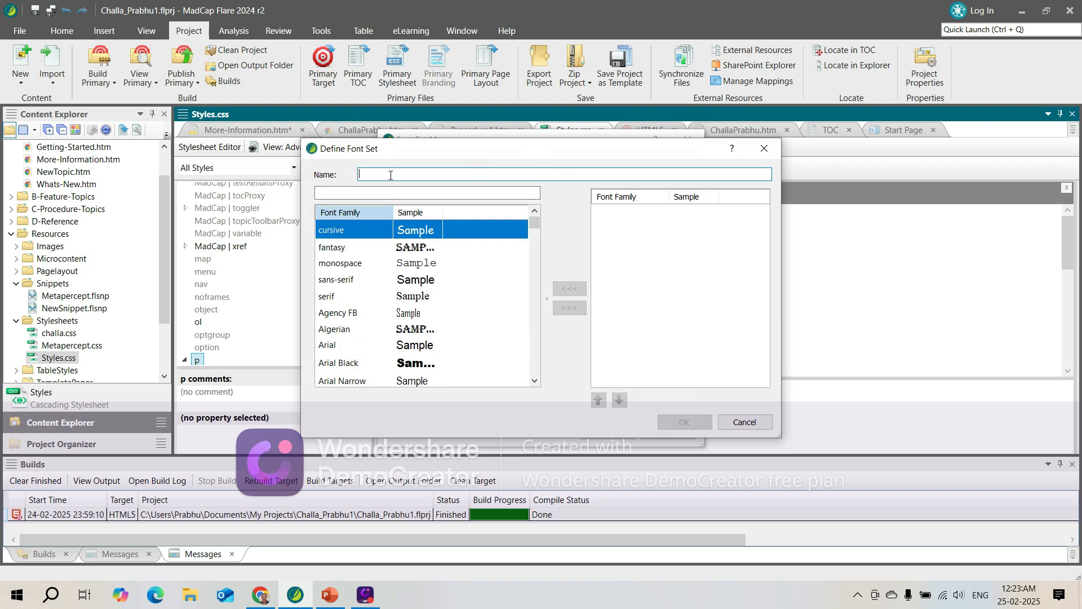
type("Metaper")
key("BackSpace")
key("BackSpace")
type("Training")
Step: Add the serif, sans-serif and Arial families to the MetaTraining font set and save it
left_click(410, 297)
left_click(569, 307)
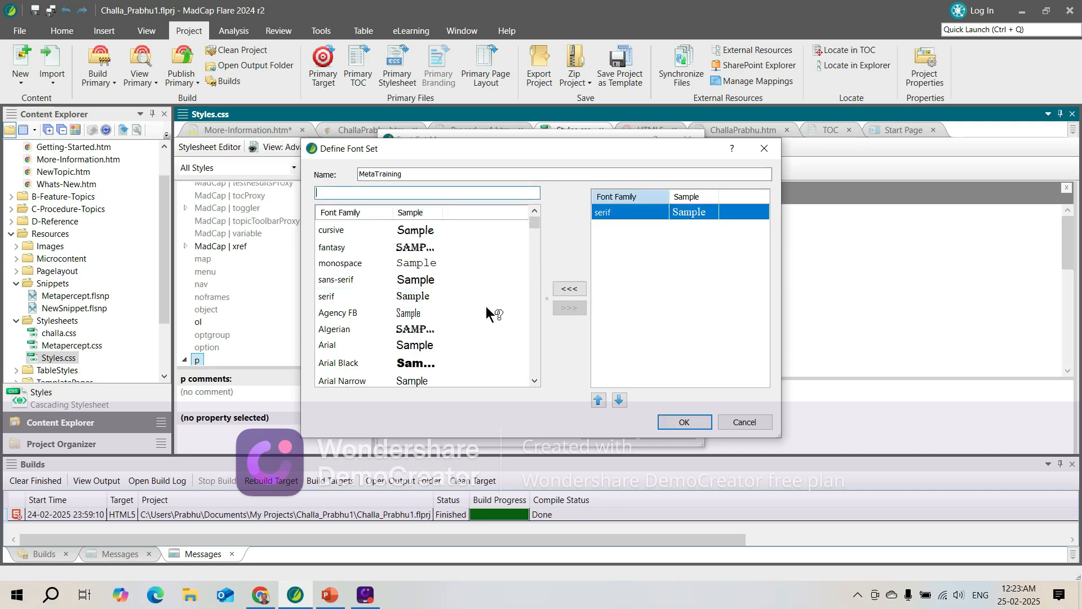
left_click(406, 280)
left_click(570, 307)
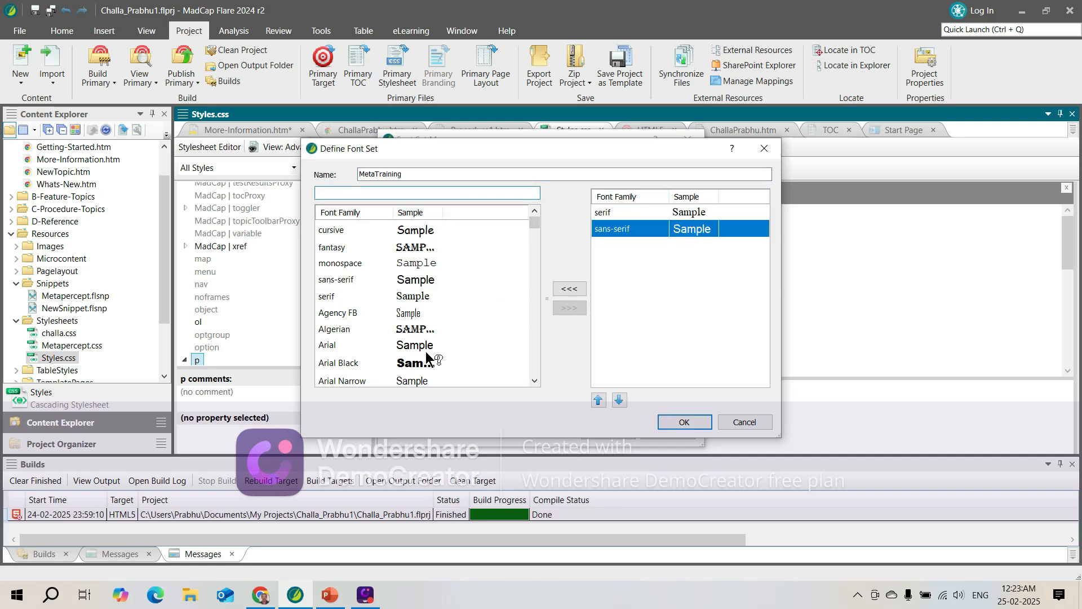
left_click(429, 346)
left_click(572, 309)
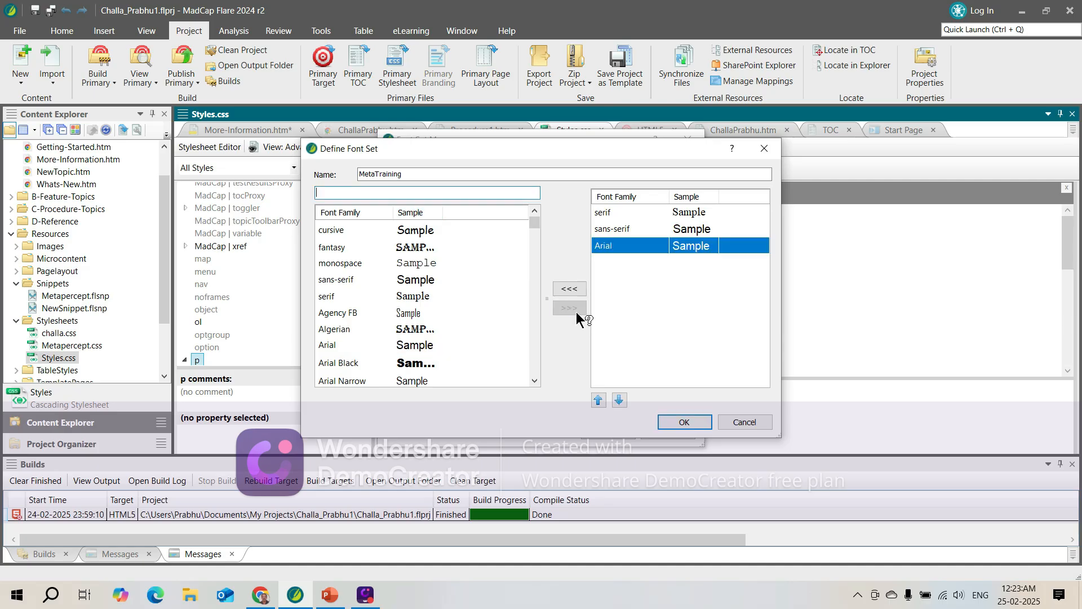
left_click(684, 423)
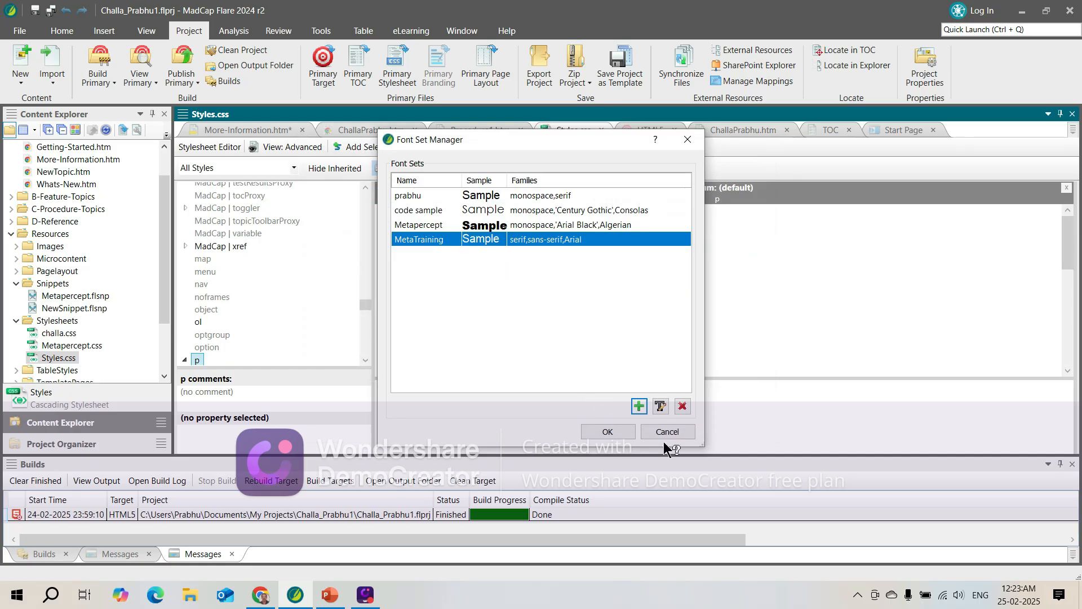
left_click(613, 431)
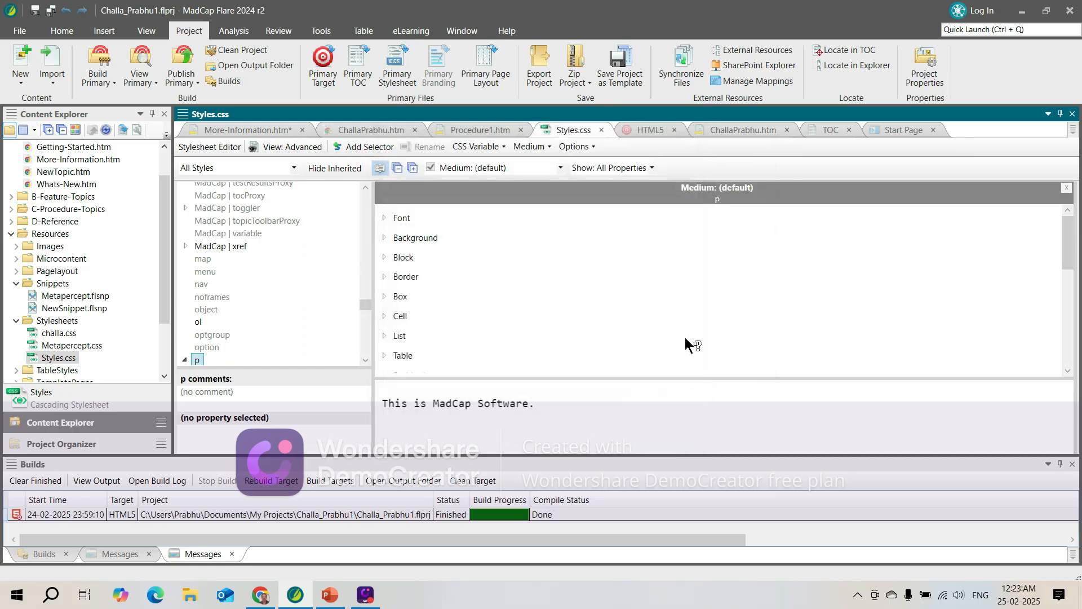
Step: Show only the p style's properties set in this or an imported stylesheet and view its font-family choices
left_click(385, 219)
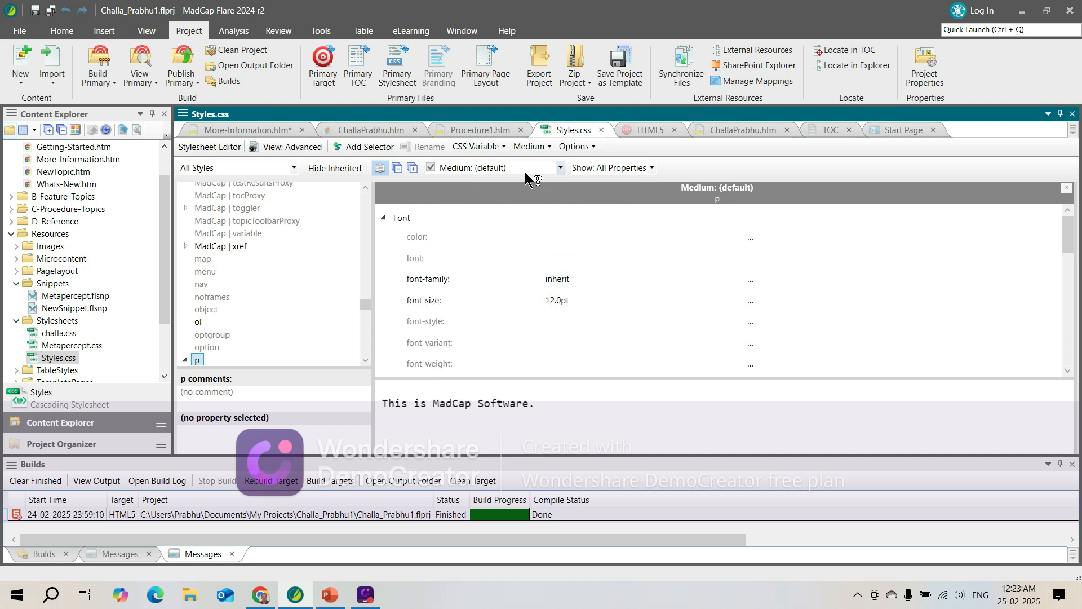
left_click(653, 168)
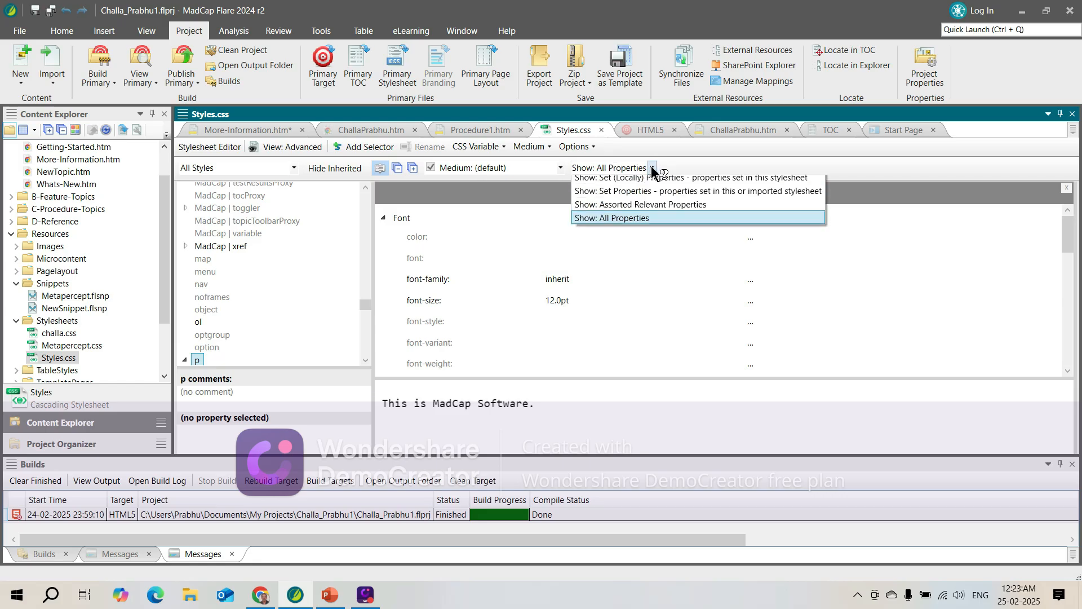
left_click(637, 192)
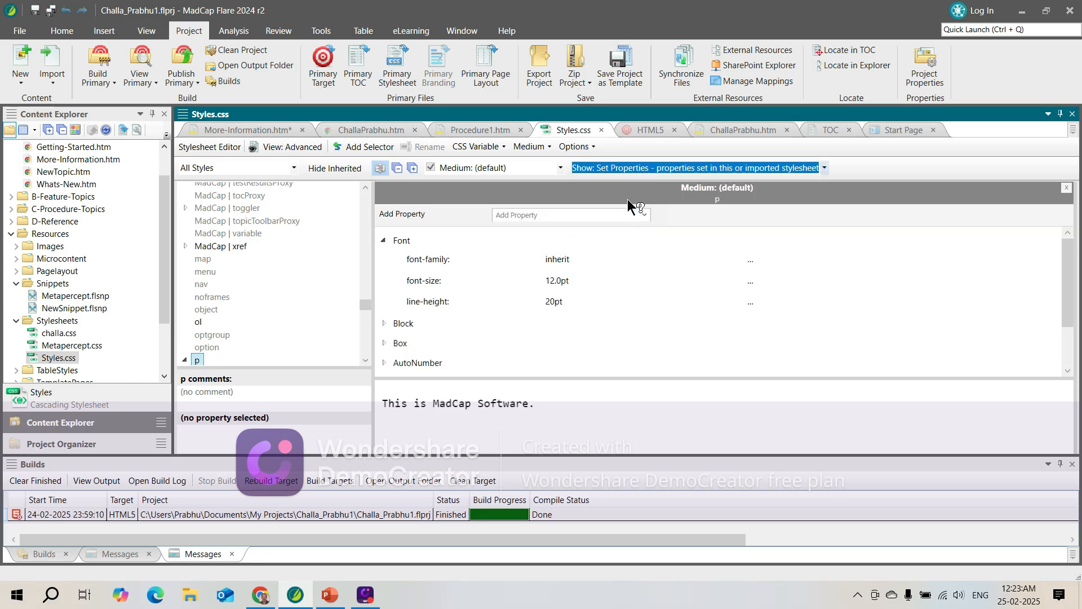
left_click(551, 216)
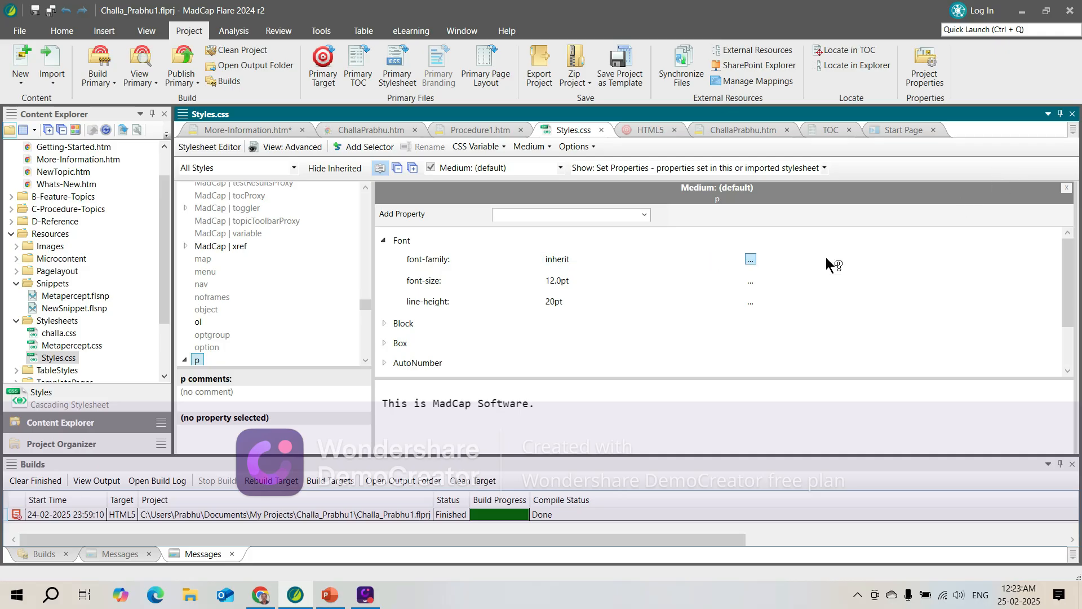
left_click(750, 259)
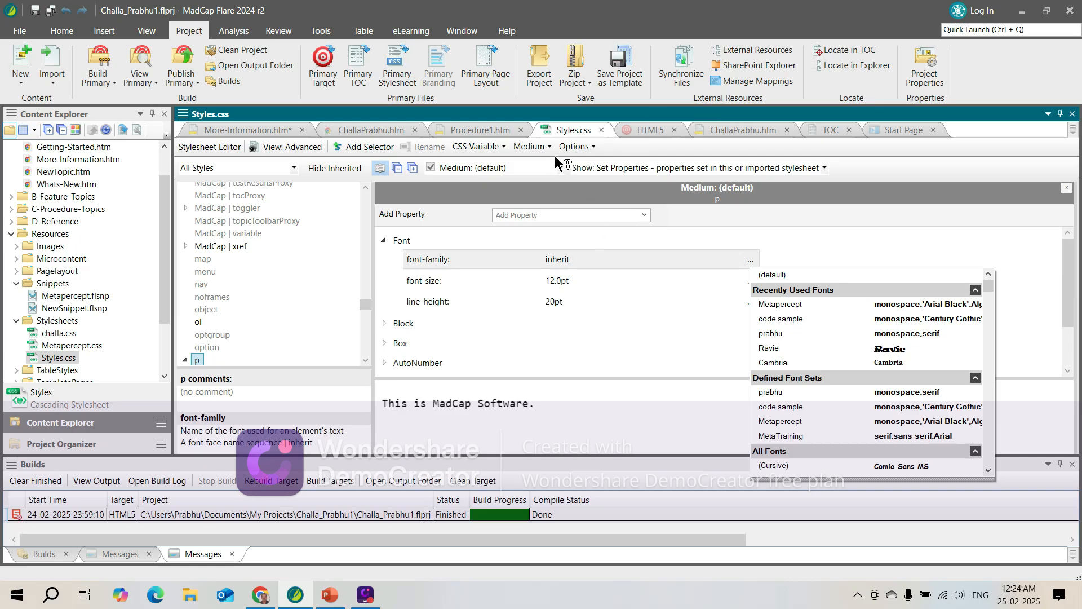
Step: Start a new CSS variable on the :root element and name it --metafont
left_click(504, 145)
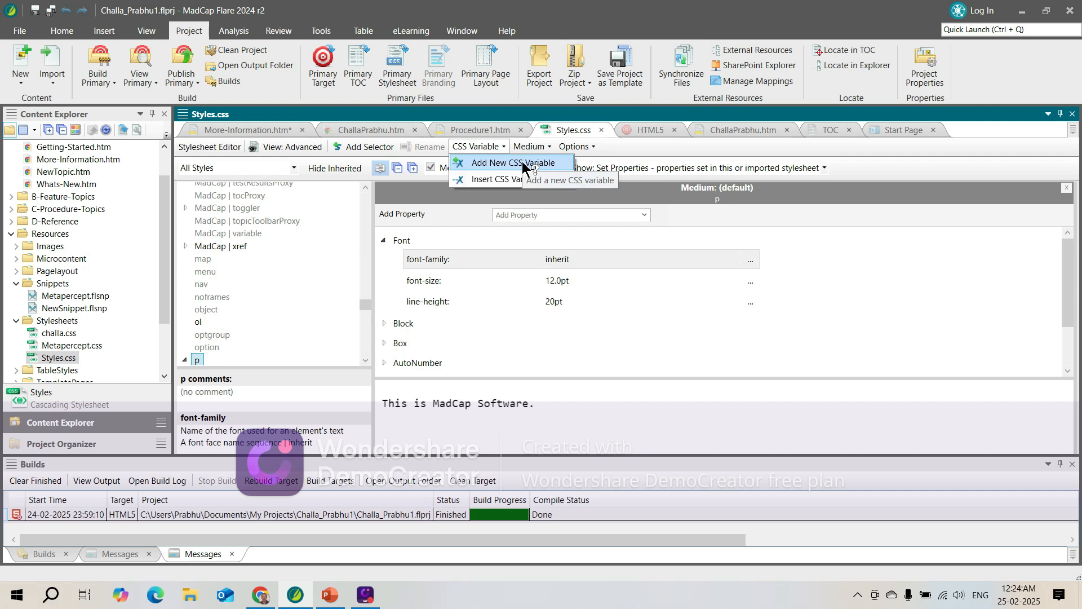
left_click(521, 162)
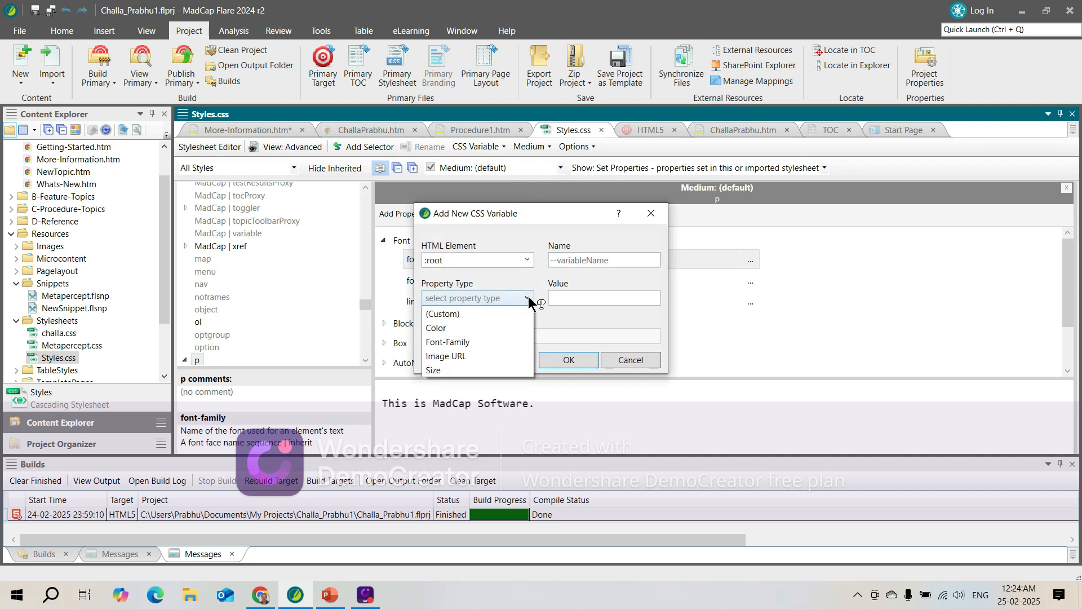
left_click(604, 278)
left_click(614, 261)
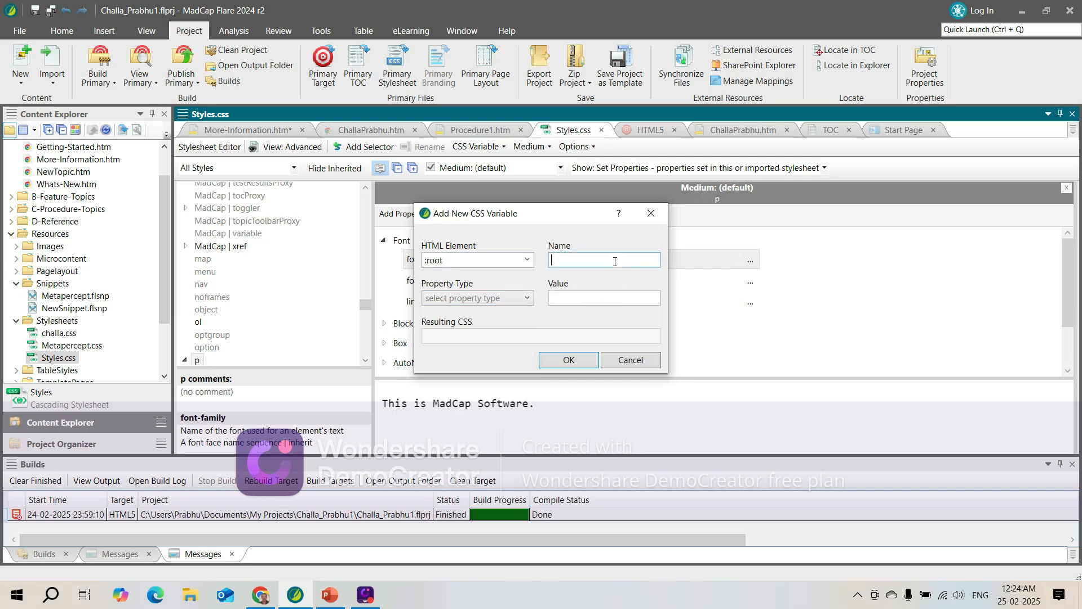
type("--")
type("meta")
type("training")
key("BackSpace")
key("BackSpace")
key("BackSpace")
key("BackSpace")
key("BackSpace")
key("BackSpace")
key("BackSpace")
type("font")
Step: Make --metafont a Font-Family variable with the MetaTraining font set as its value, and add it
left_click(528, 296)
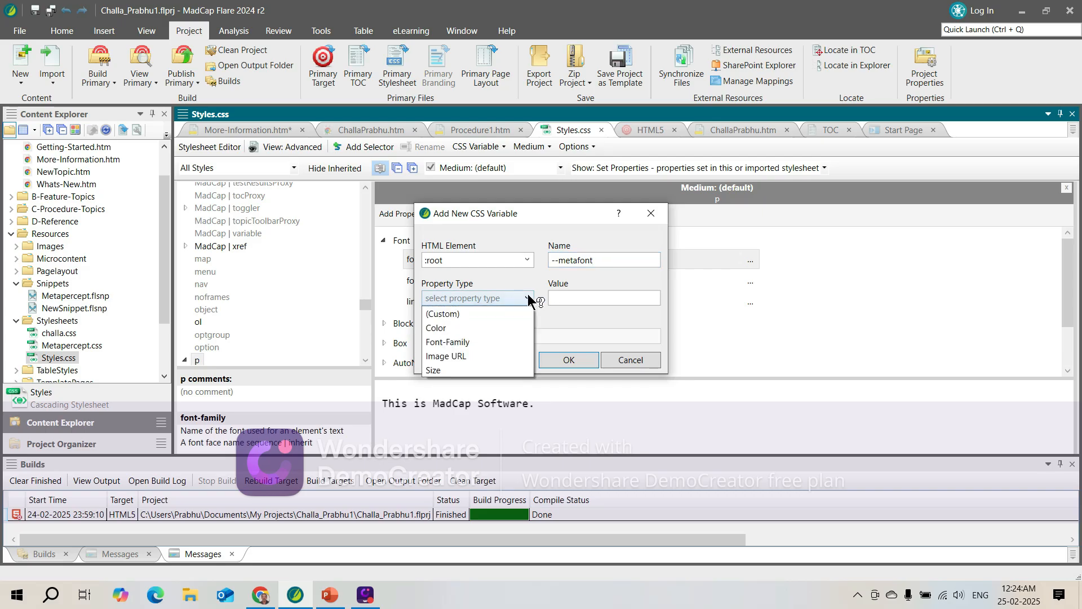
left_click(459, 342)
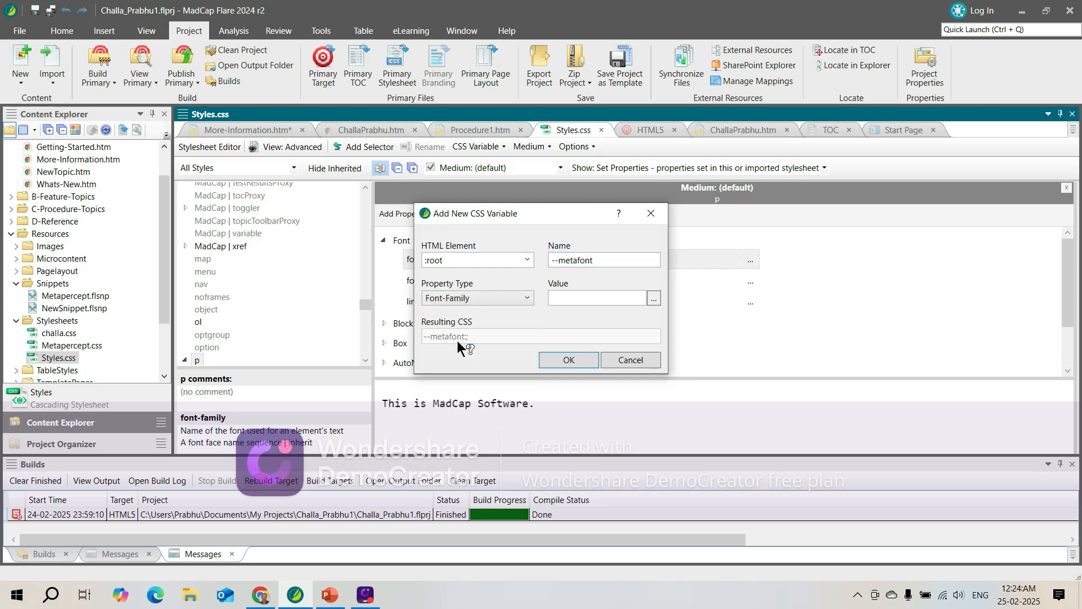
left_click(654, 298)
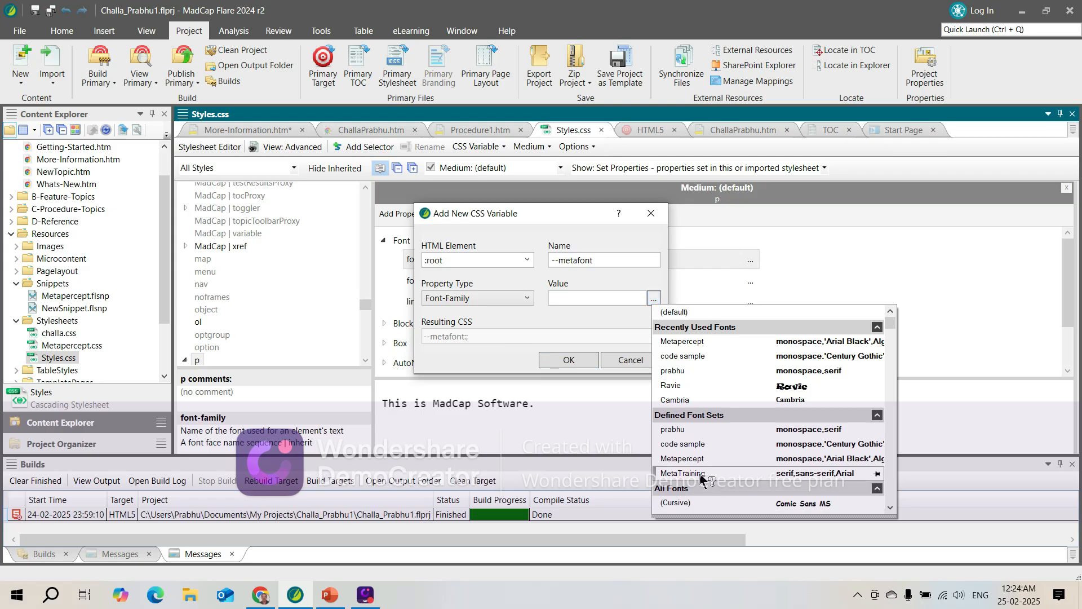
left_click(683, 474)
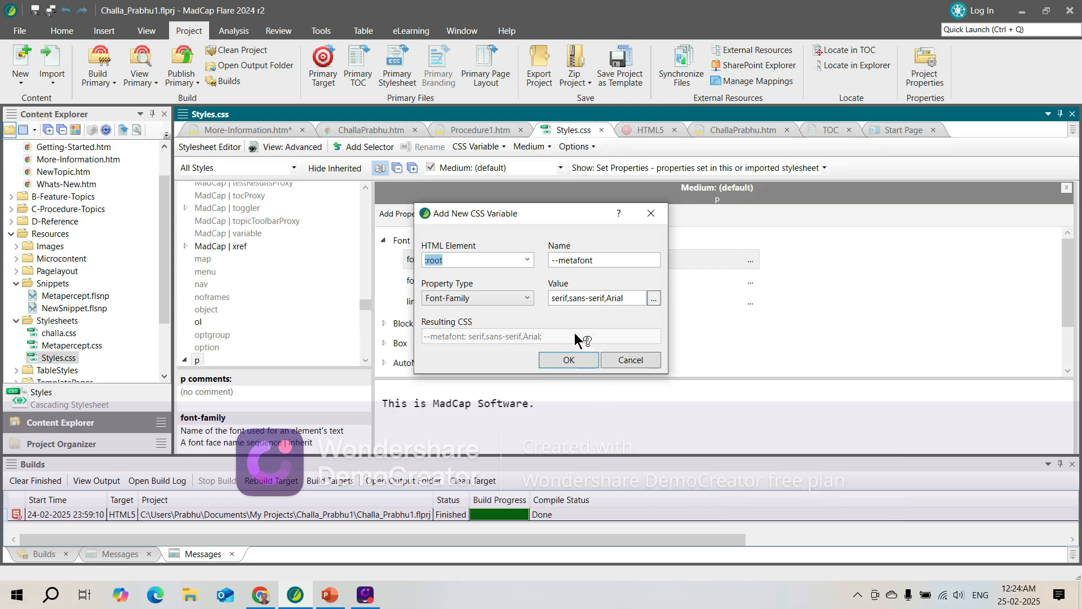
left_click(567, 359)
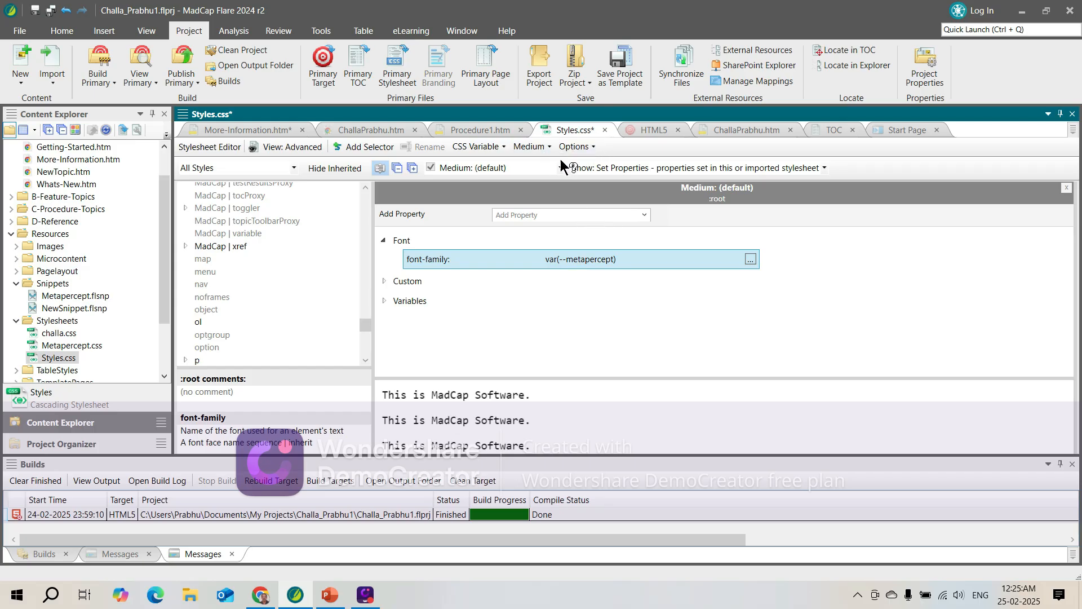
Step: Start another :root CSS variable named --metacolor with the Color property type
left_click(504, 146)
left_click(513, 163)
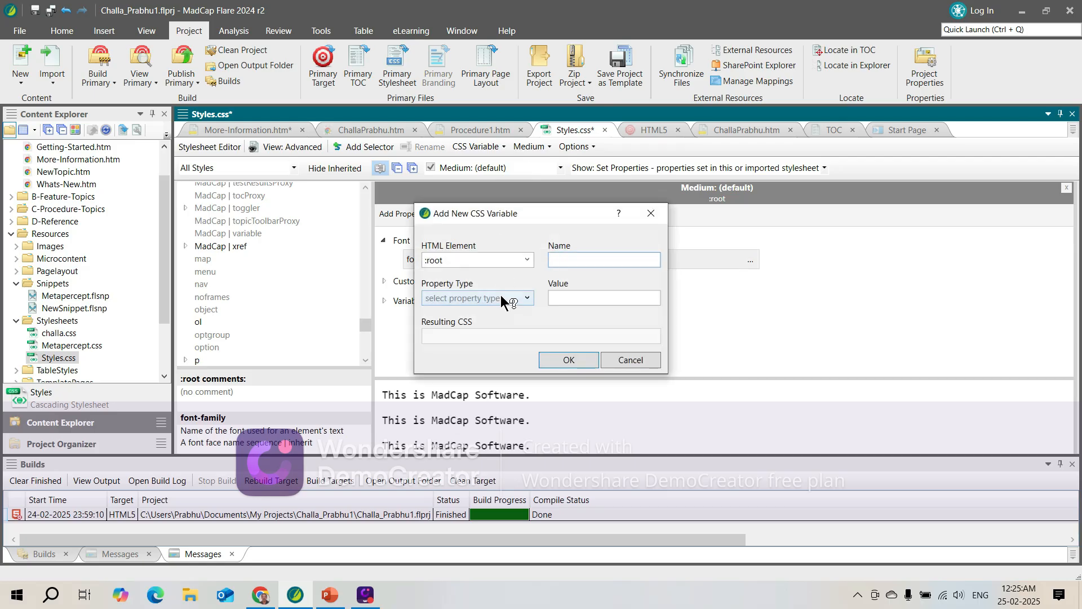
left_click(526, 298)
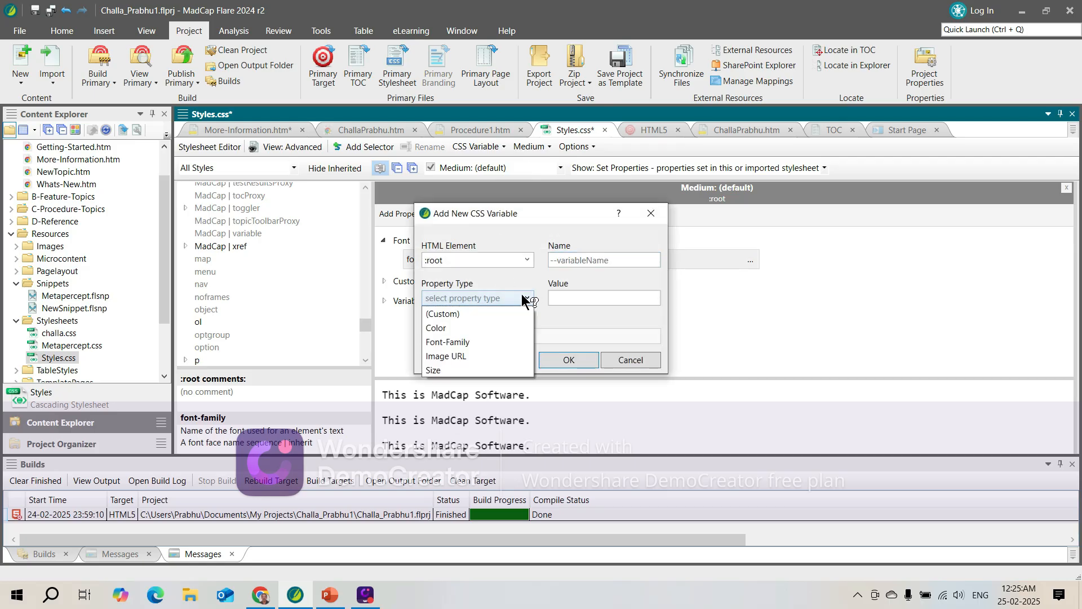
left_click(603, 258)
left_click(563, 260)
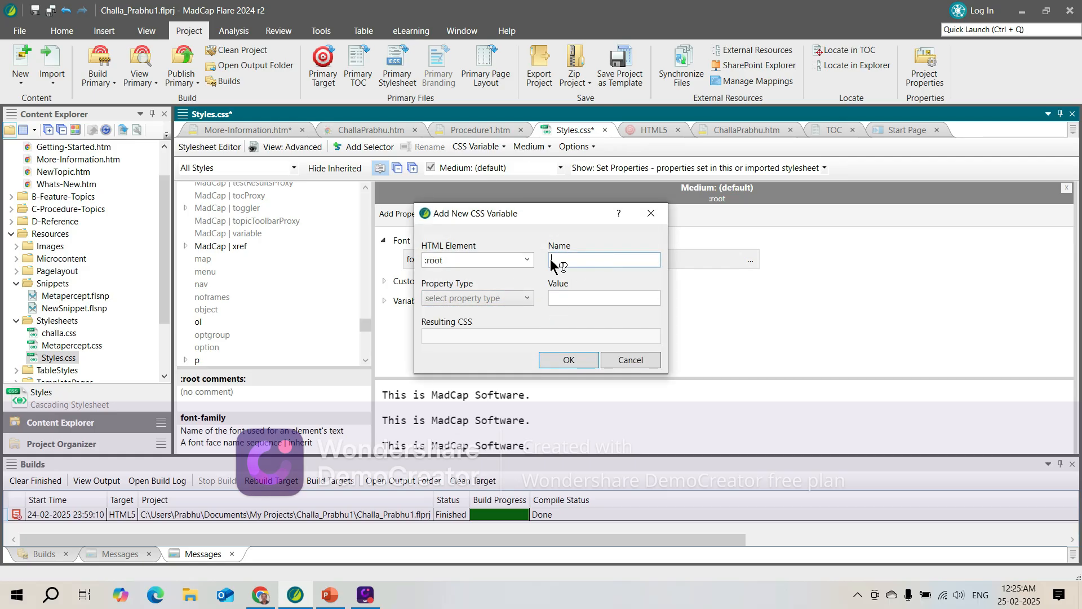
type("--metacolor")
left_click(526, 295)
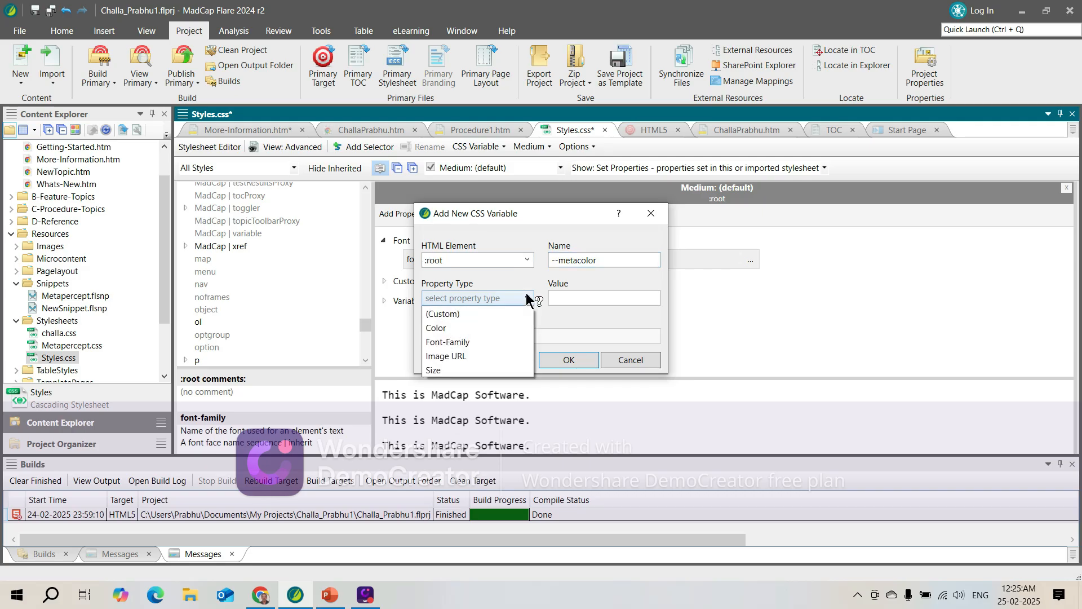
left_click(468, 329)
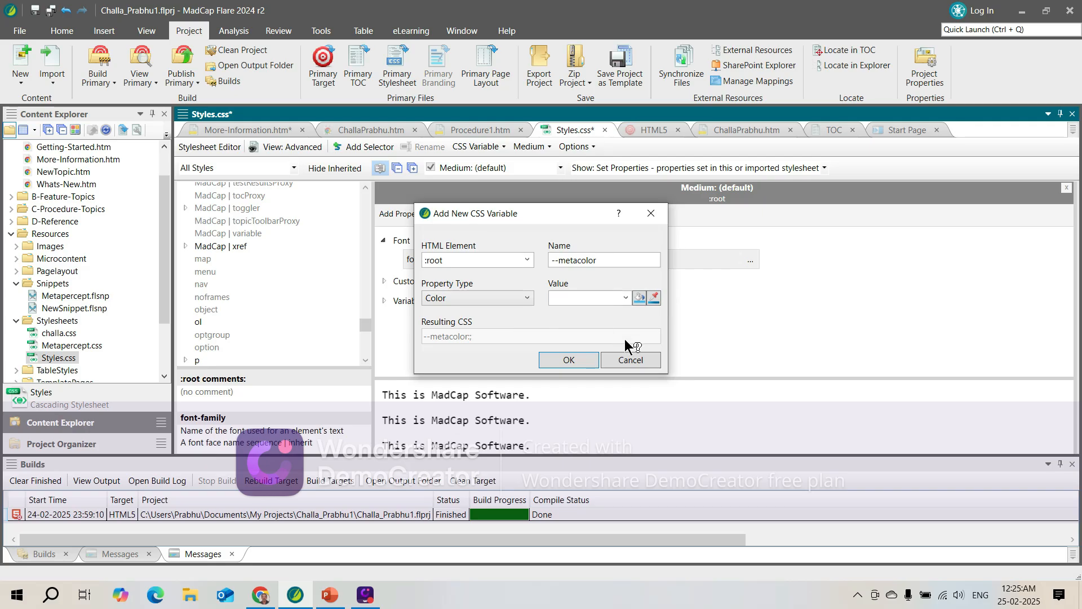
Step: Examine the colour swatches and the Color Picker for the variable's value, leaving without choosing a colour
left_click(626, 298)
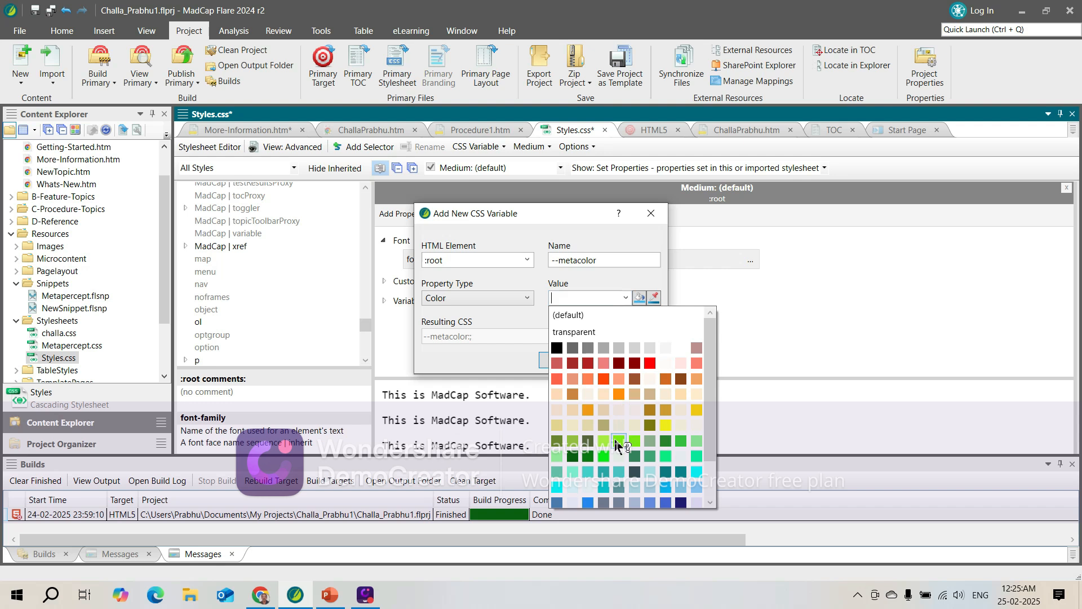
left_click(625, 297)
left_click(639, 297)
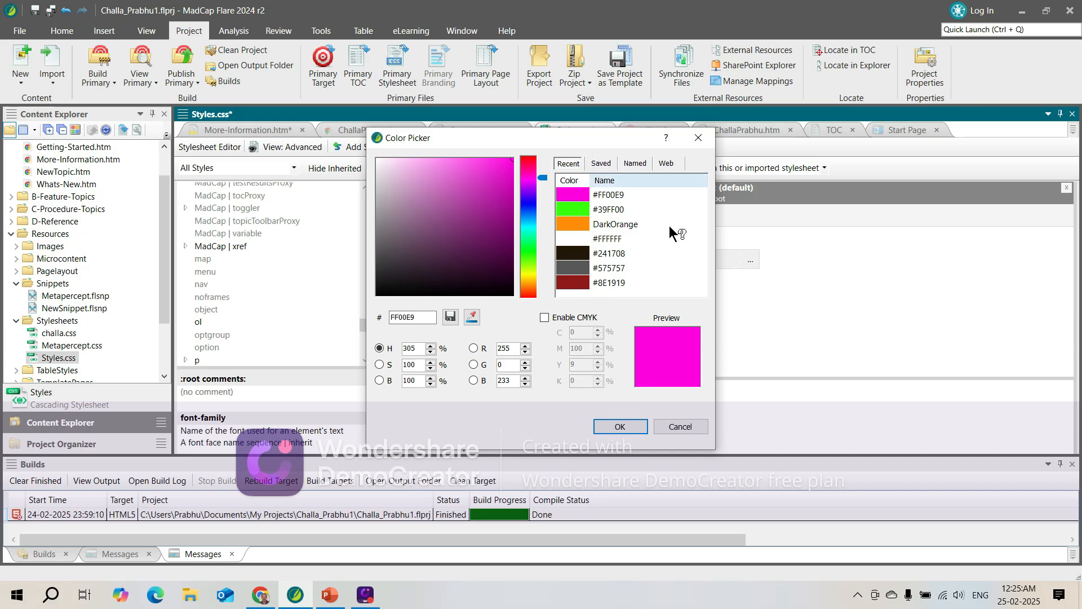
left_click(679, 426)
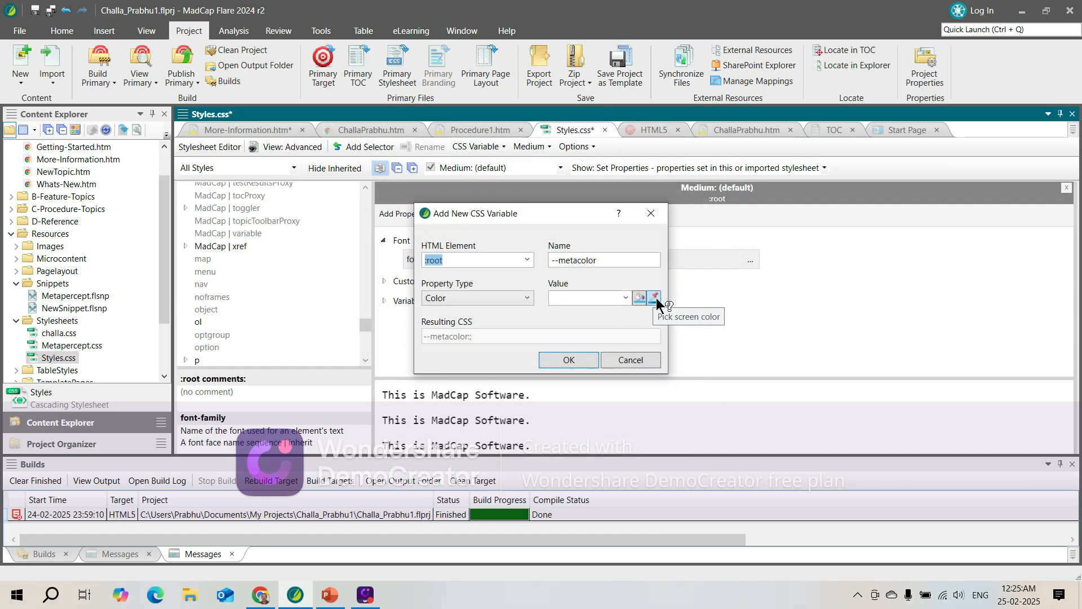
Step: Sample the dark grey screen colour #575757 as the variable's value and add the variable as --metacol
left_click(655, 299)
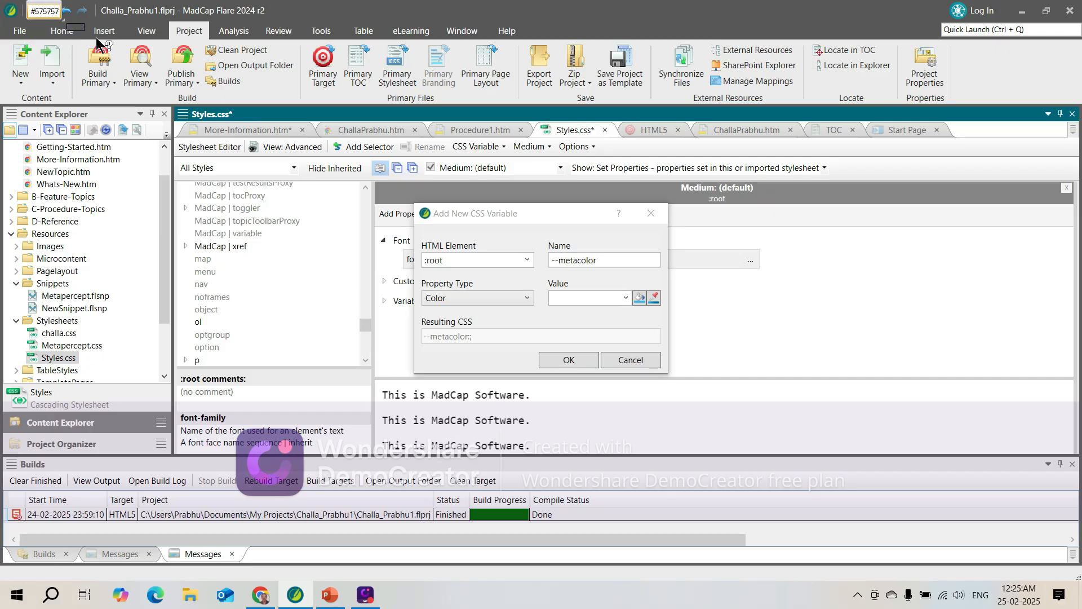
left_click(624, 25)
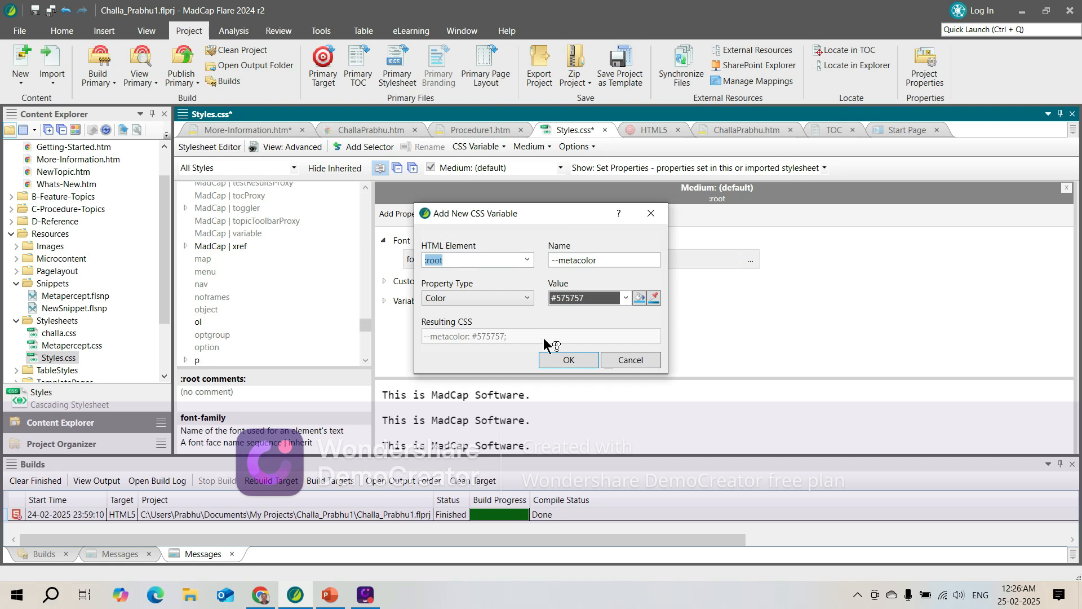
left_click(574, 357)
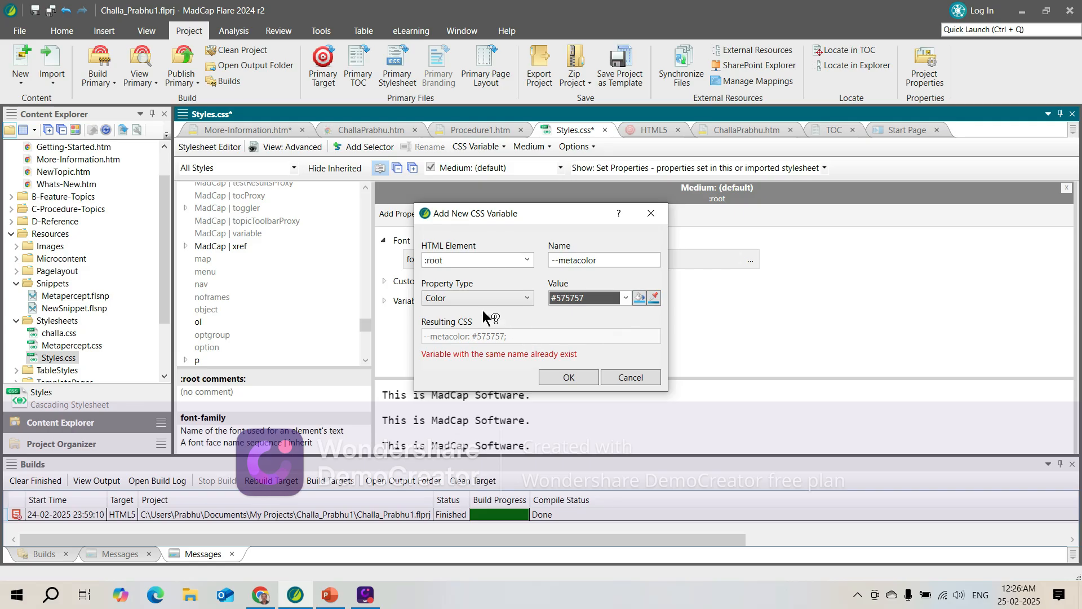
left_click(1003, 12)
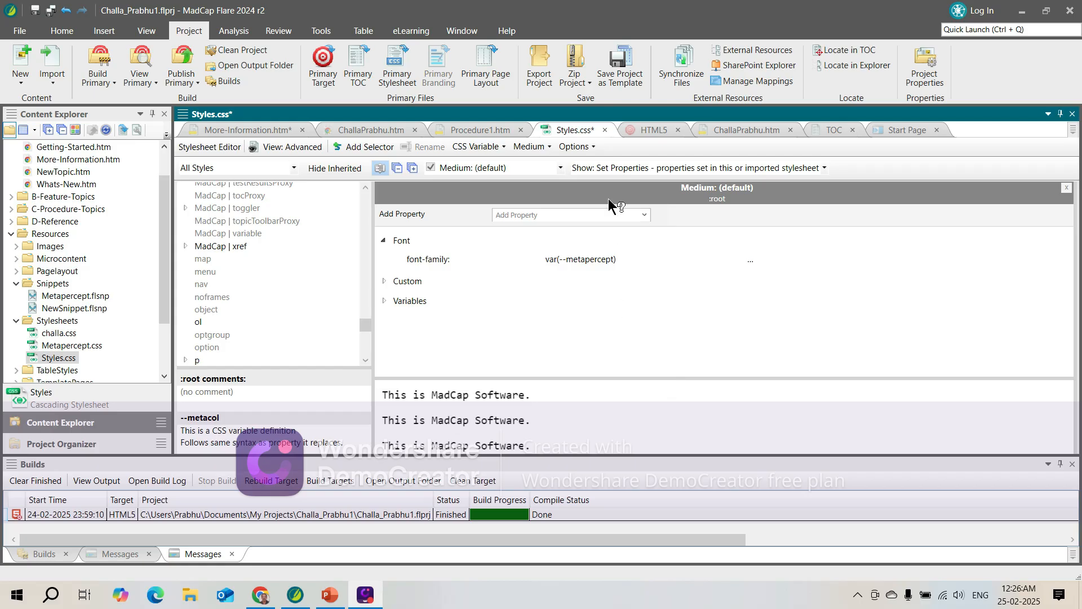
Step: Add a custom font-color property to the :root style and select its value
left_click(579, 214)
type("font")
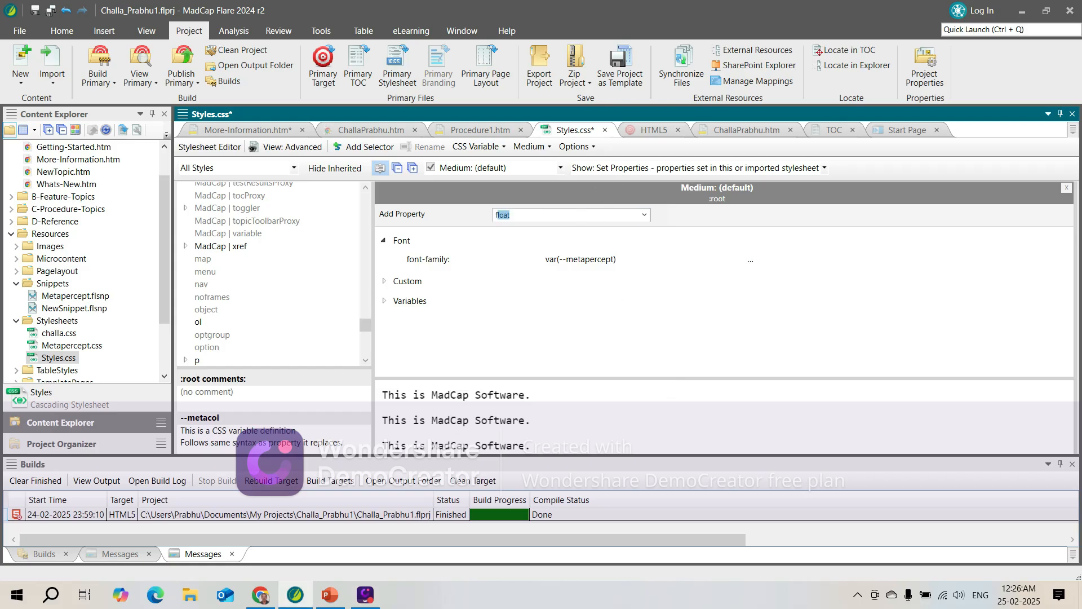
type("-color")
key("Return")
left_click(674, 326)
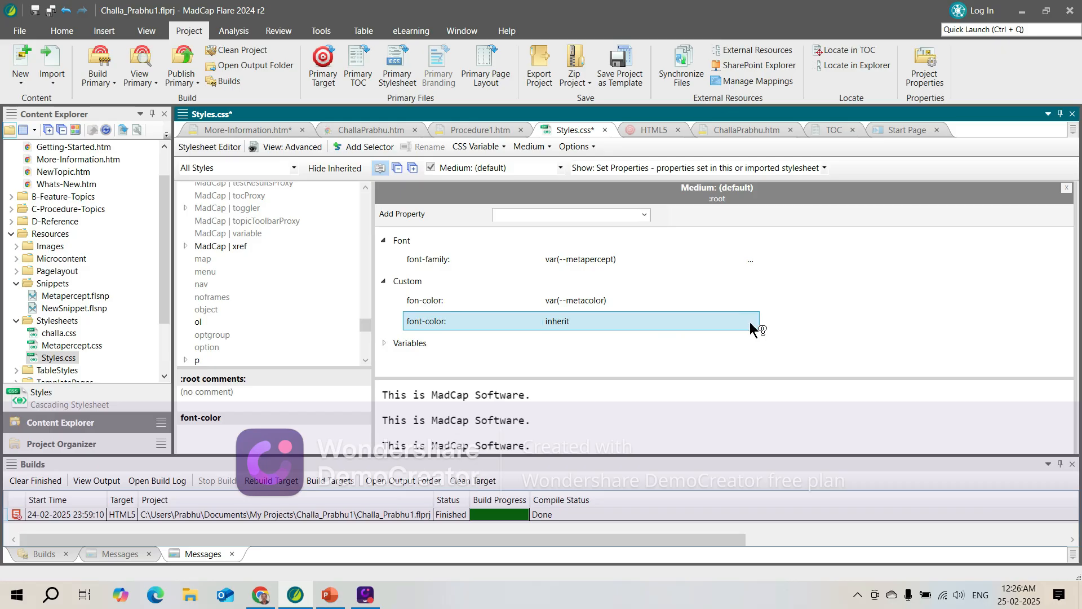
Step: Look through the font properties that can be added to the :root style, without adding one
left_click(555, 321)
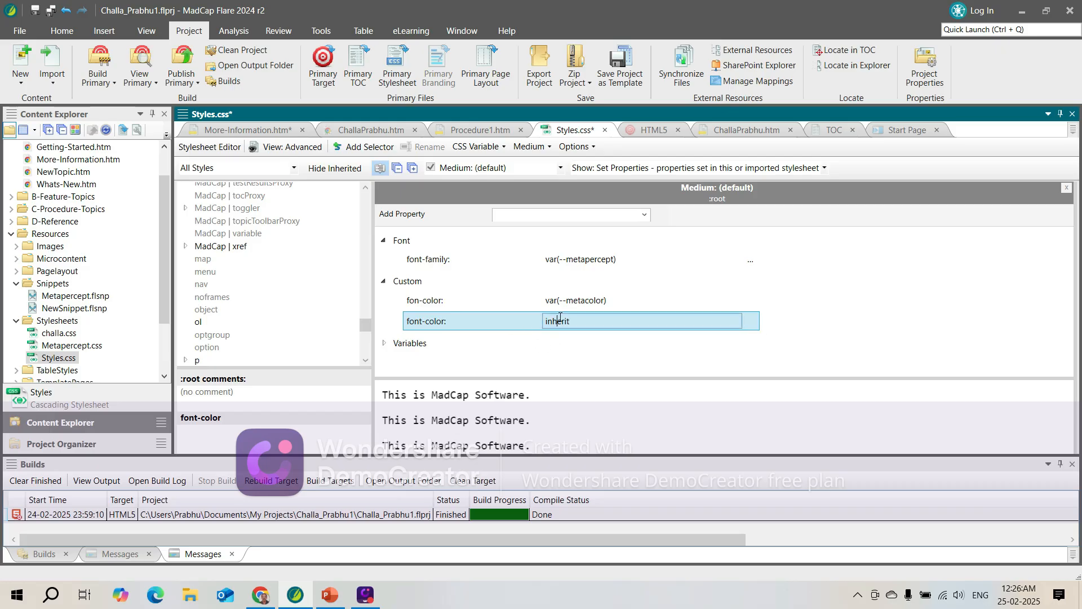
left_click(590, 217)
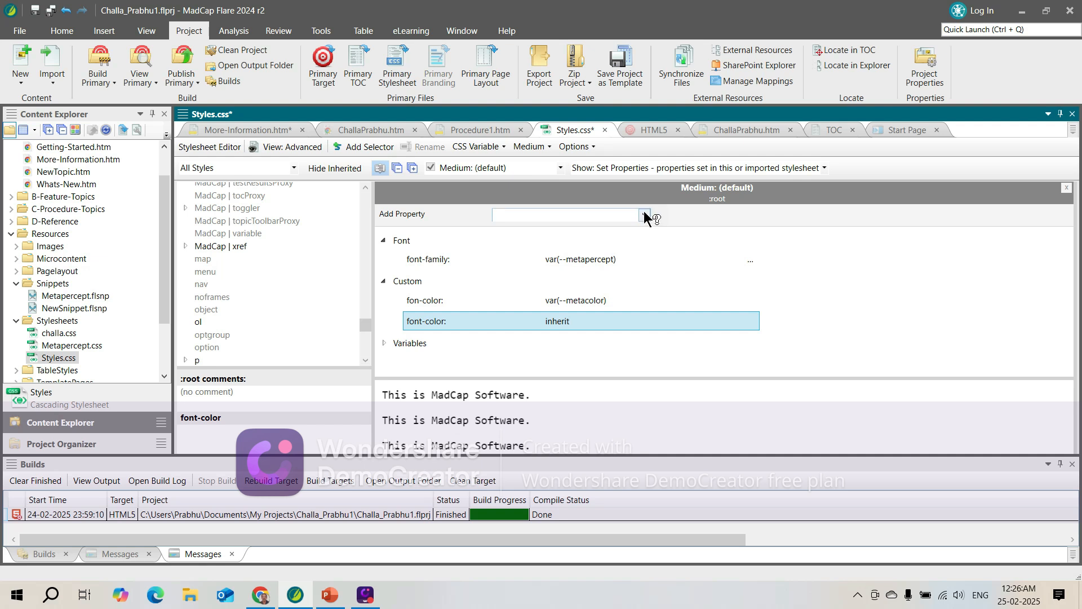
left_click(644, 213)
type("font")
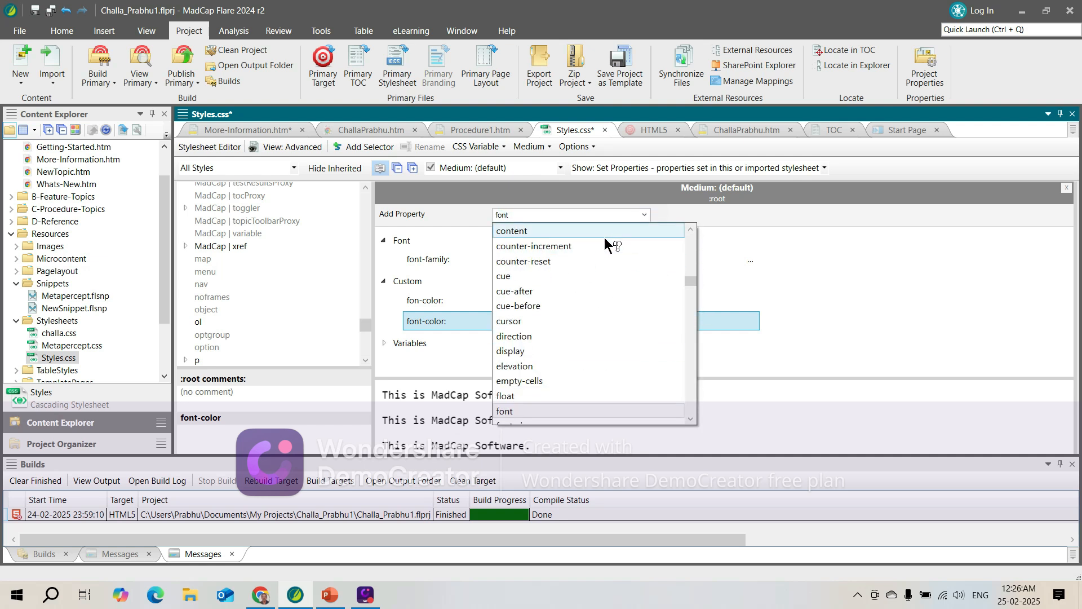
left_click_drag(694, 276, 696, 289)
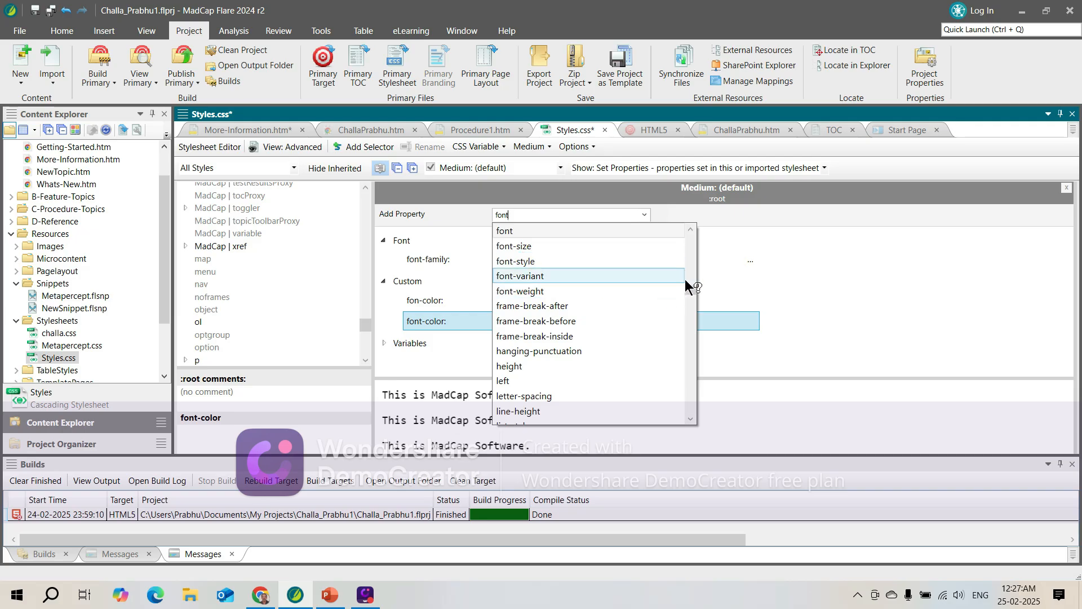
left_click(1019, 12)
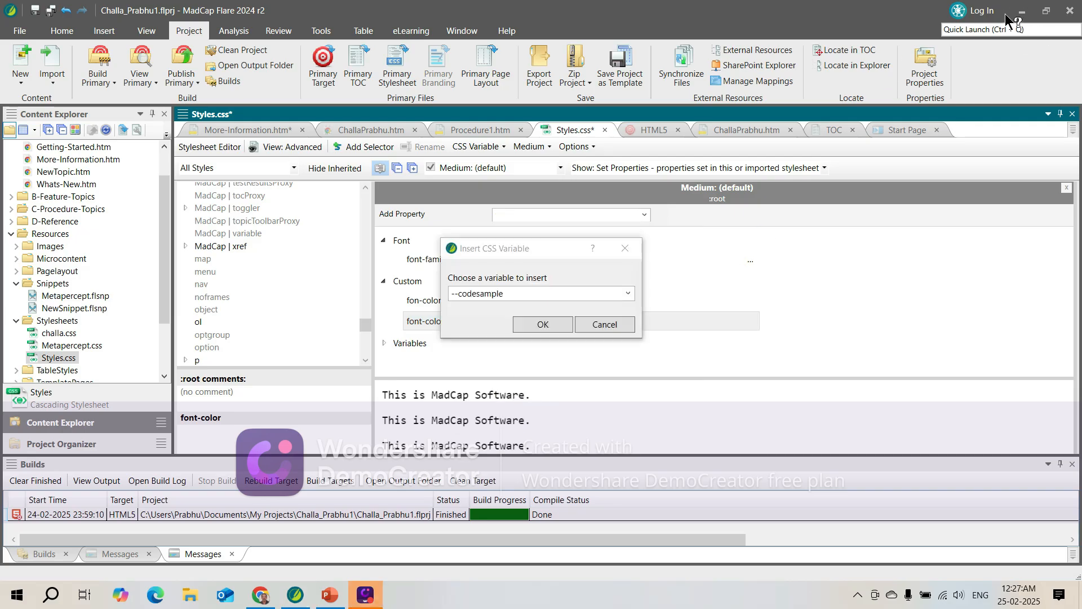
left_click(631, 249)
Step: Insert the CSS variable --metacol as the value of the :root style's font-color property
left_click(505, 146)
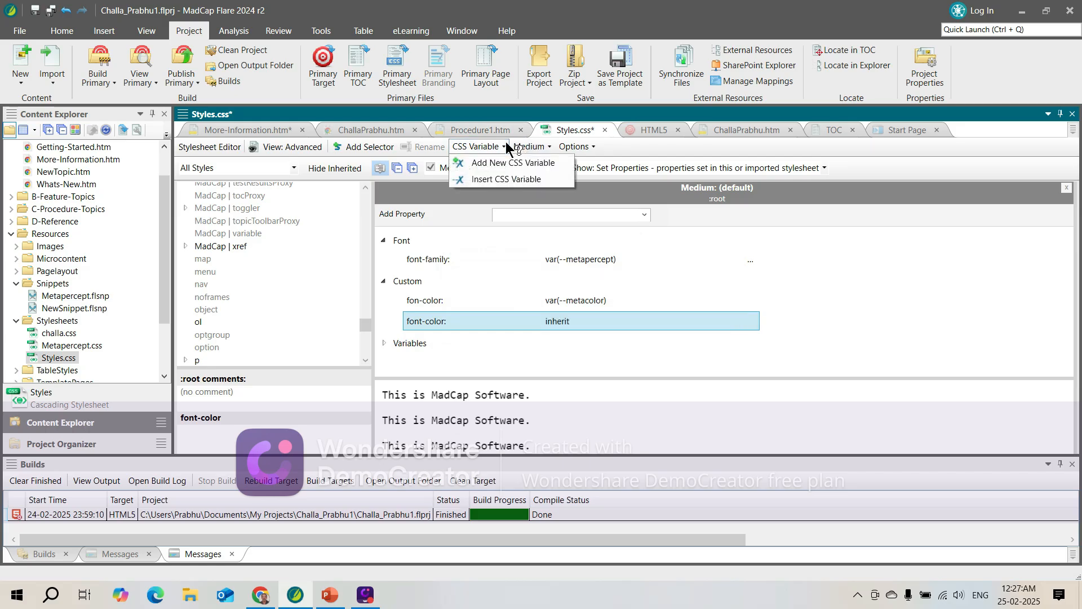
left_click(518, 179)
left_click(627, 292)
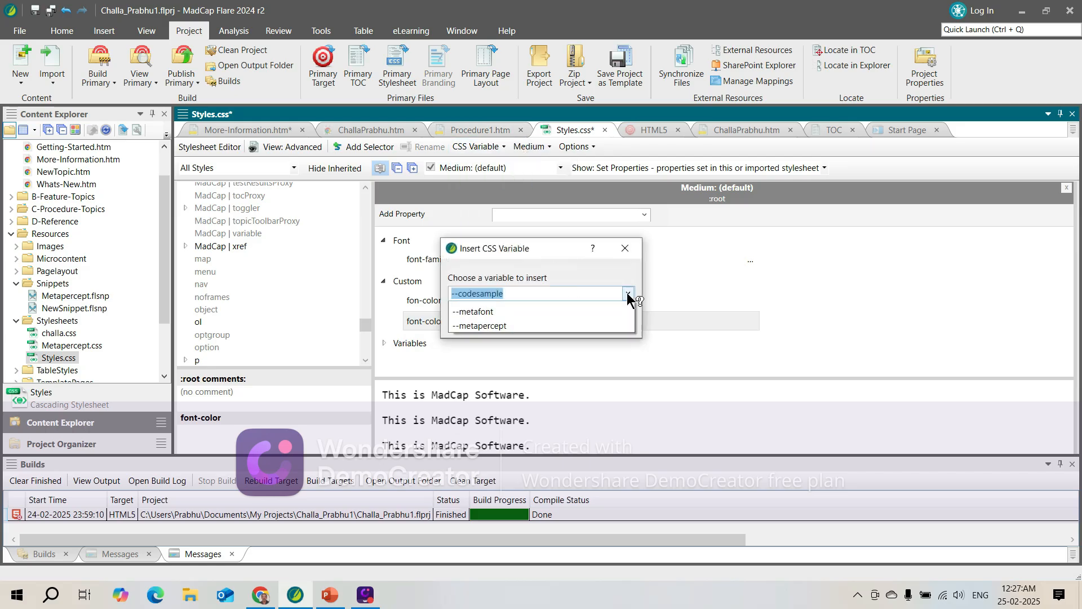
left_click(478, 335)
left_click(532, 322)
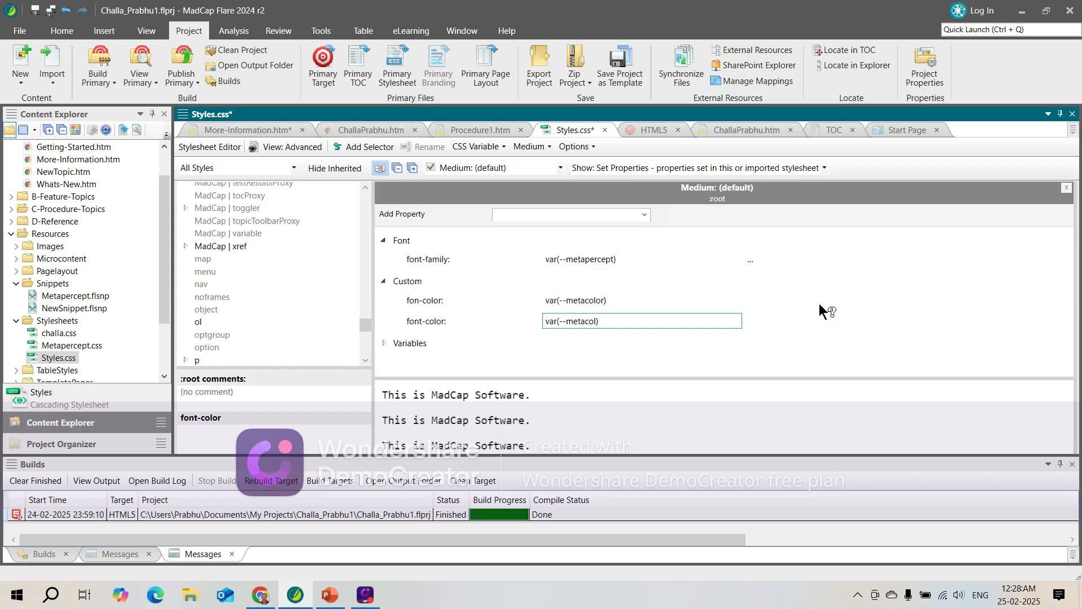
left_click(1006, 15)
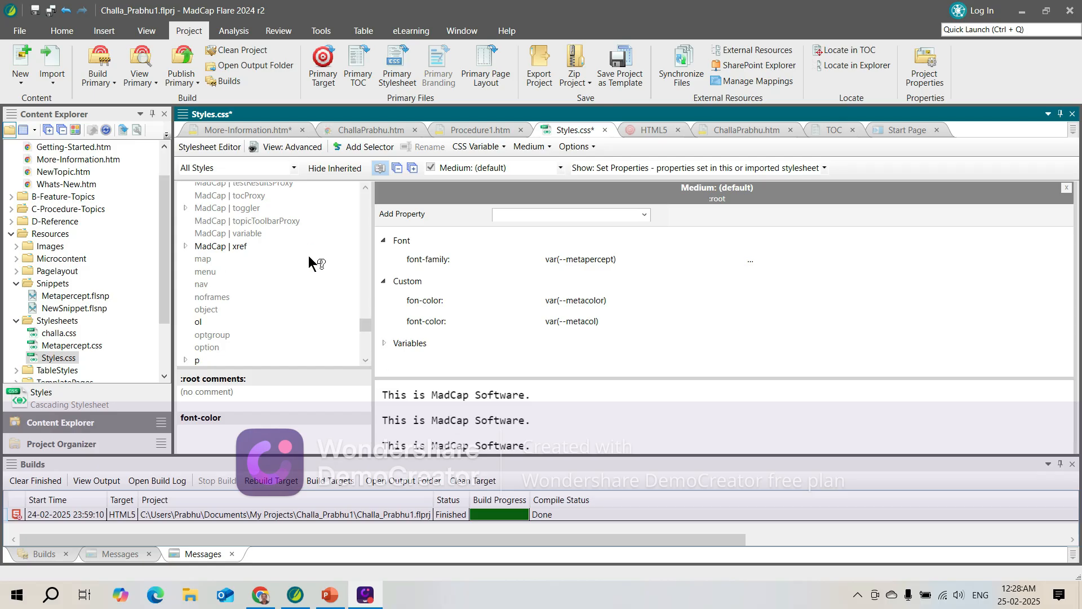
Step: Examine the commands available for the Generic Classes group, the Styles.css file and the body-container class
left_click_drag(365, 325, 365, 194)
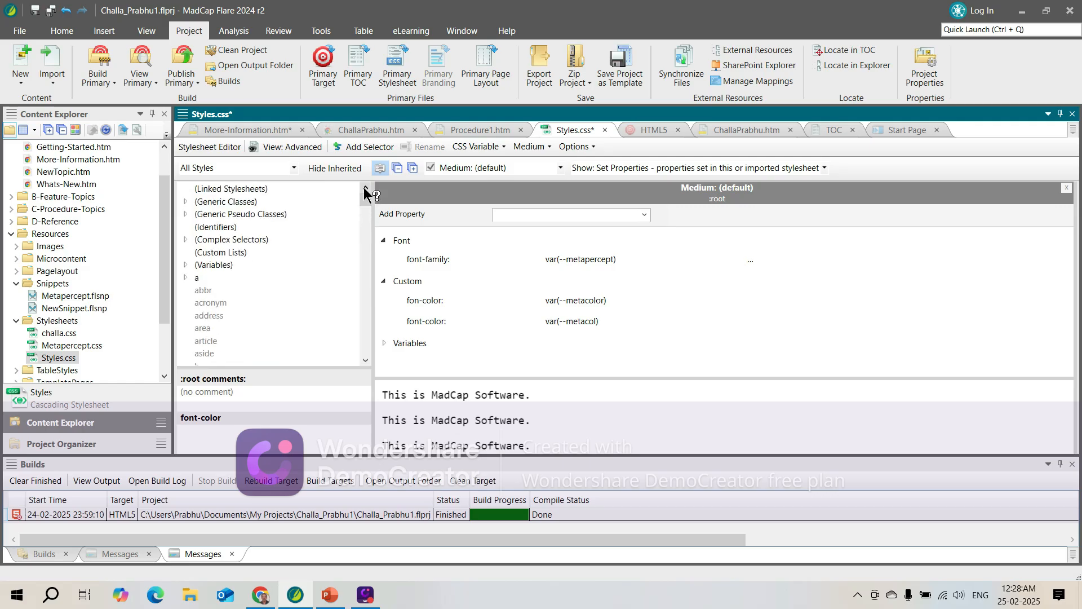
left_click(185, 201)
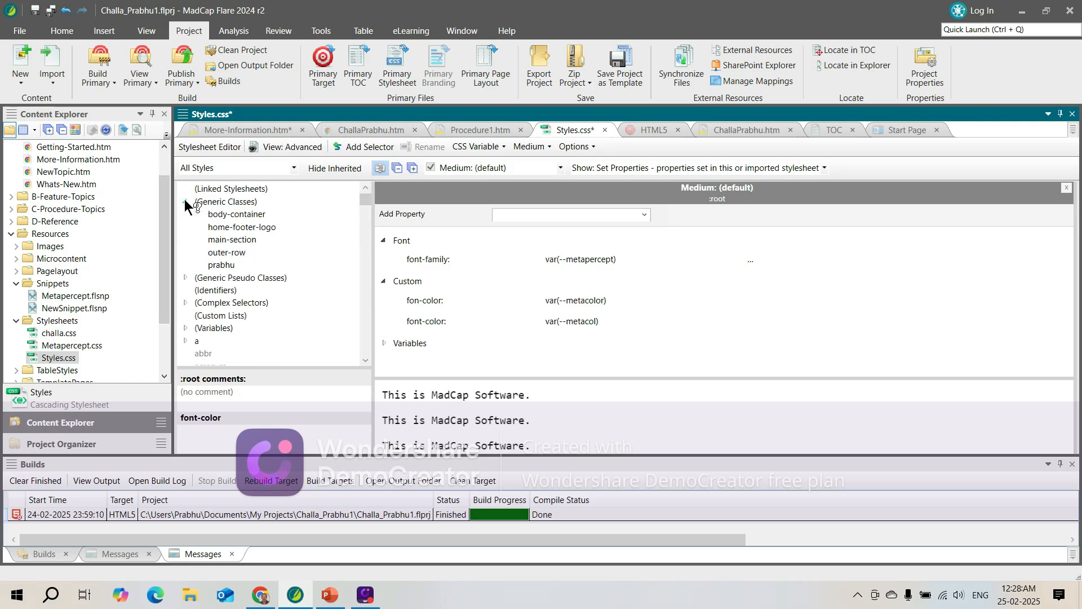
left_click(228, 202)
right_click(228, 201)
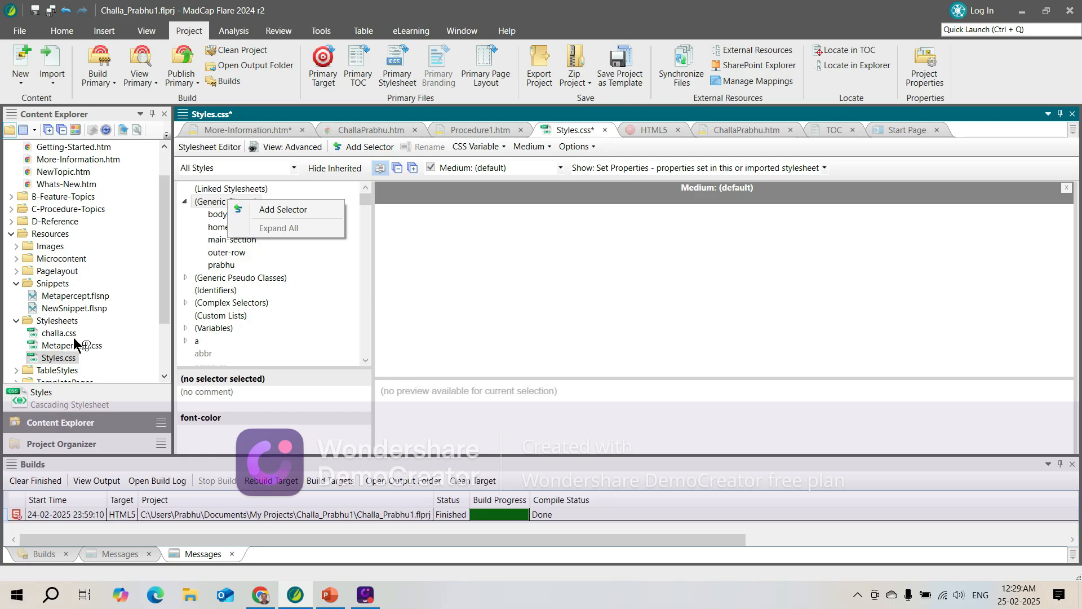
left_click(66, 357)
right_click(66, 358)
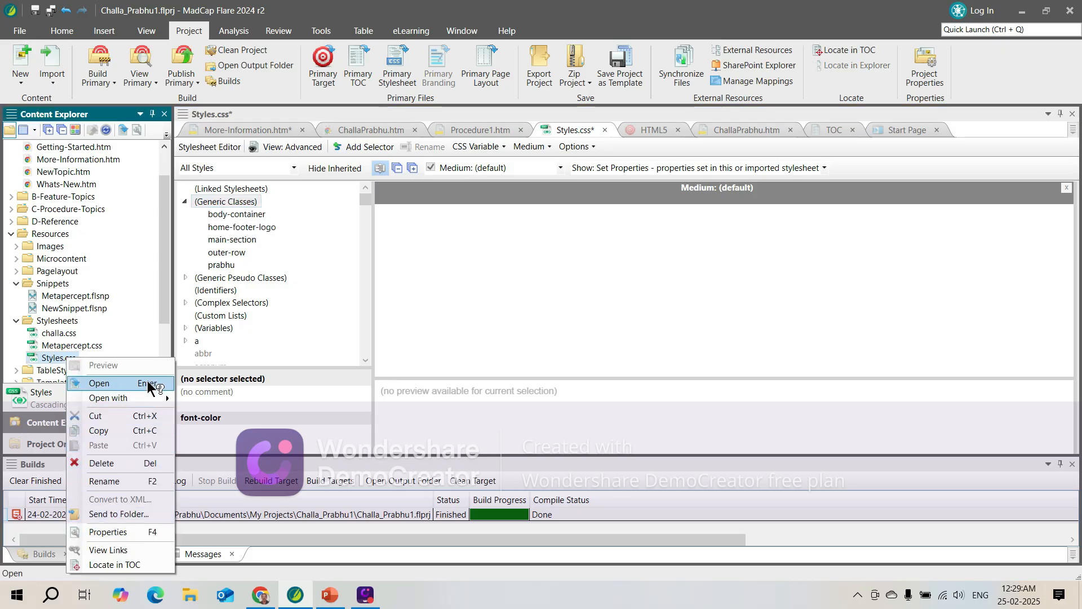
mouse_move(158, 399)
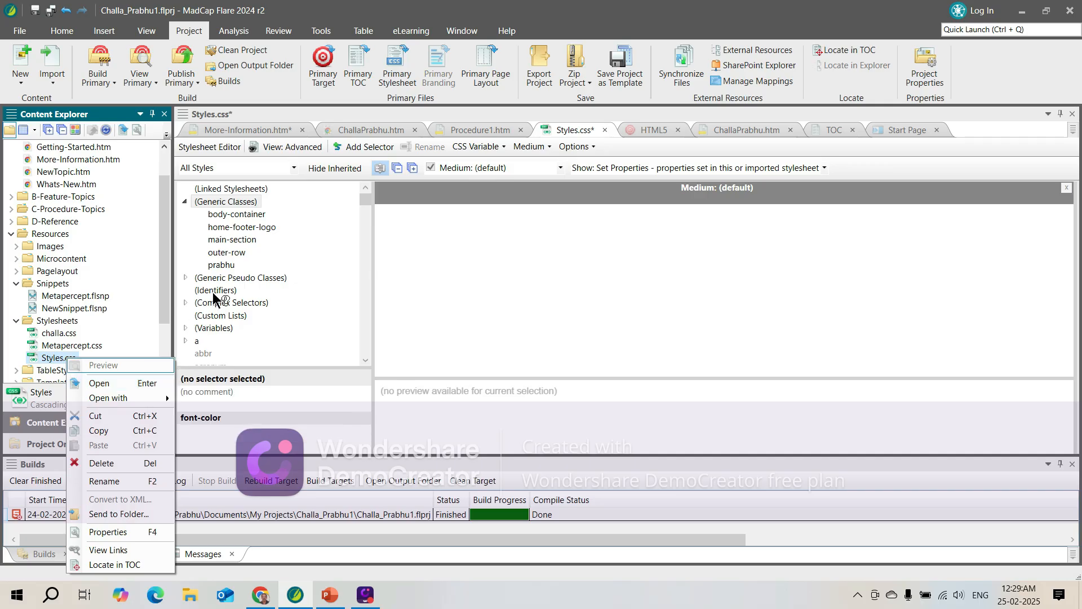
left_click(257, 213)
right_click(258, 214)
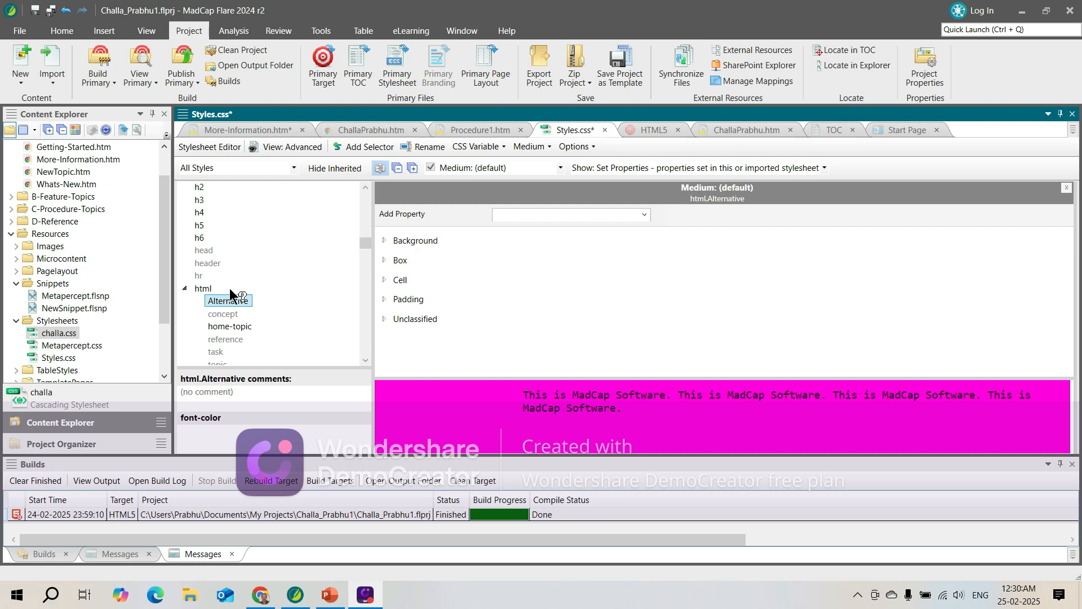
Step: Examine the advanced options for a new selector on the h4 style, leaving without adding one
left_click(199, 207)
right_click(198, 206)
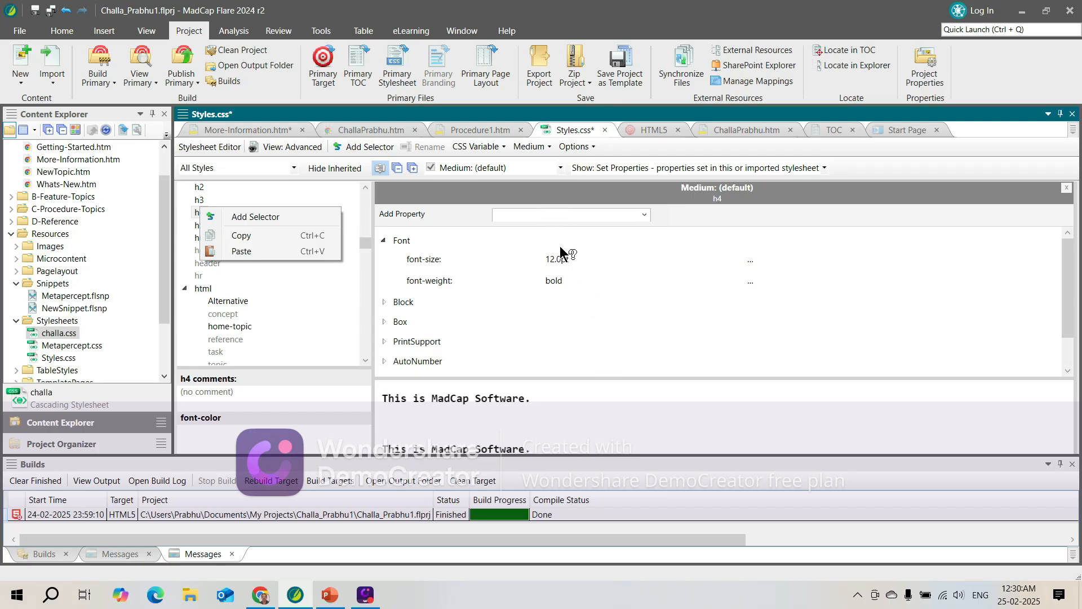
left_click(262, 213)
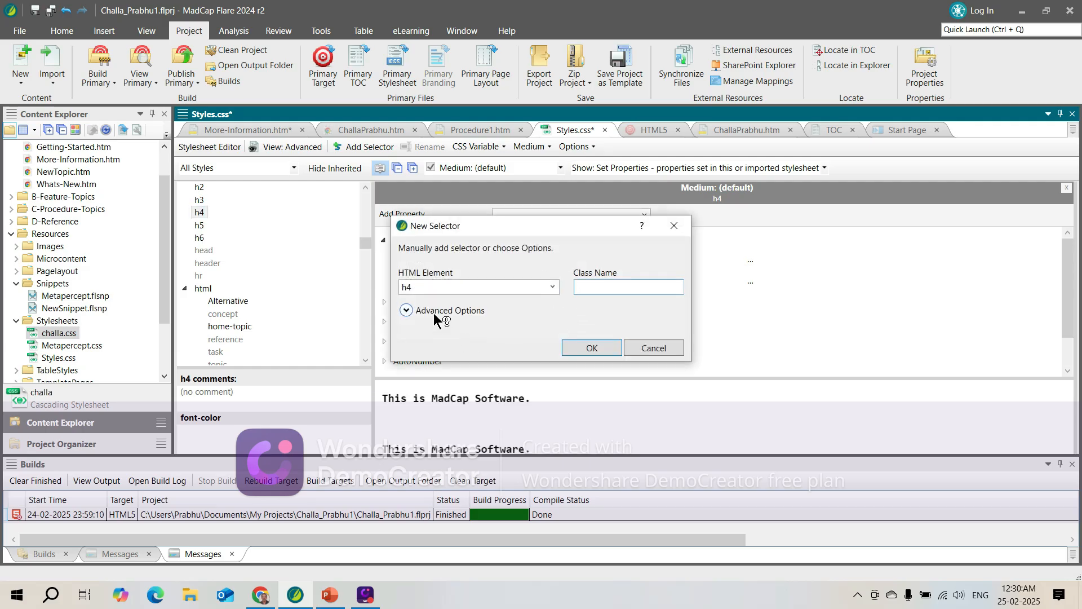
left_click(428, 311)
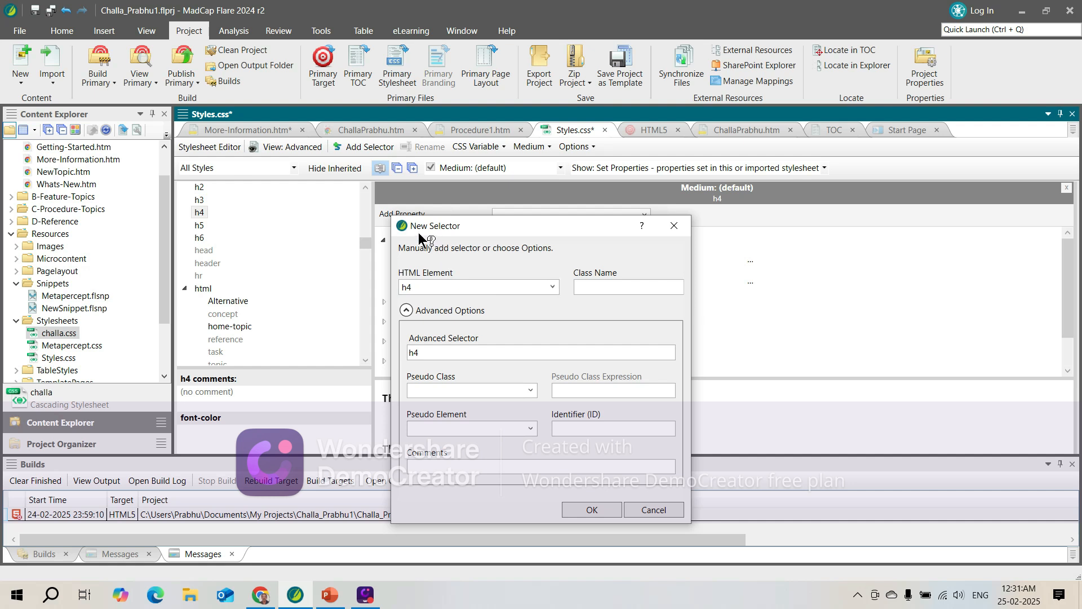
left_click(674, 225)
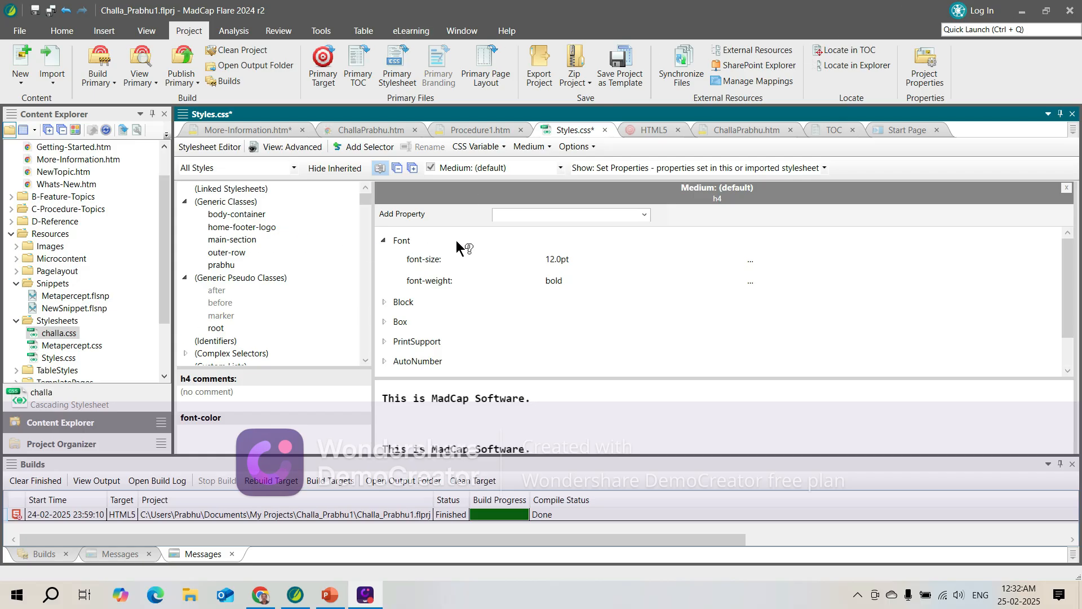
left_click(523, 242)
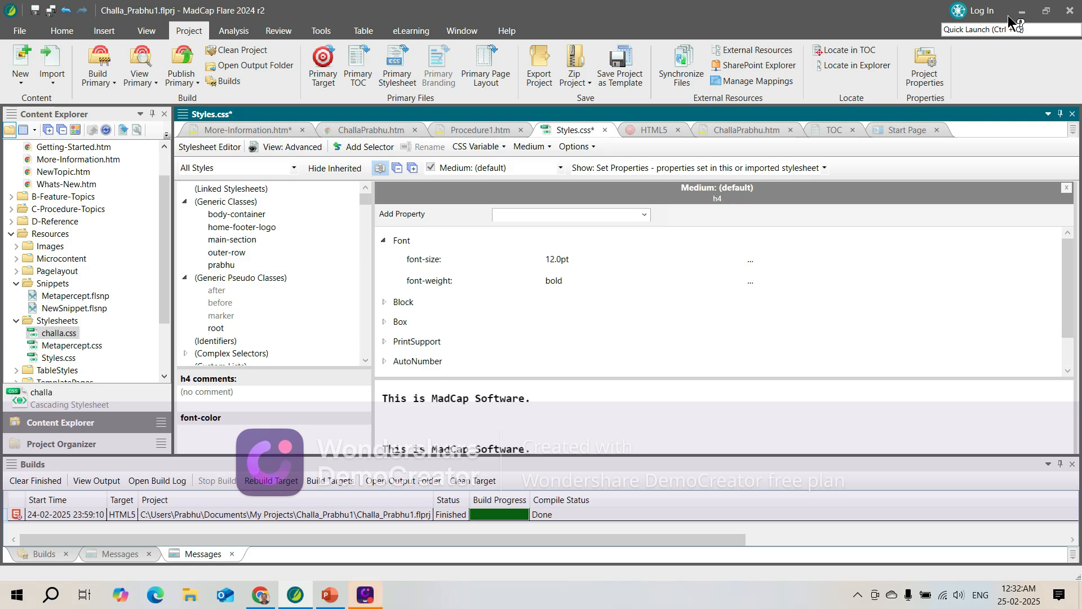
Step: Check the default primary stylesheet in the project properties, leaving the settings unchanged
left_click(245, 188)
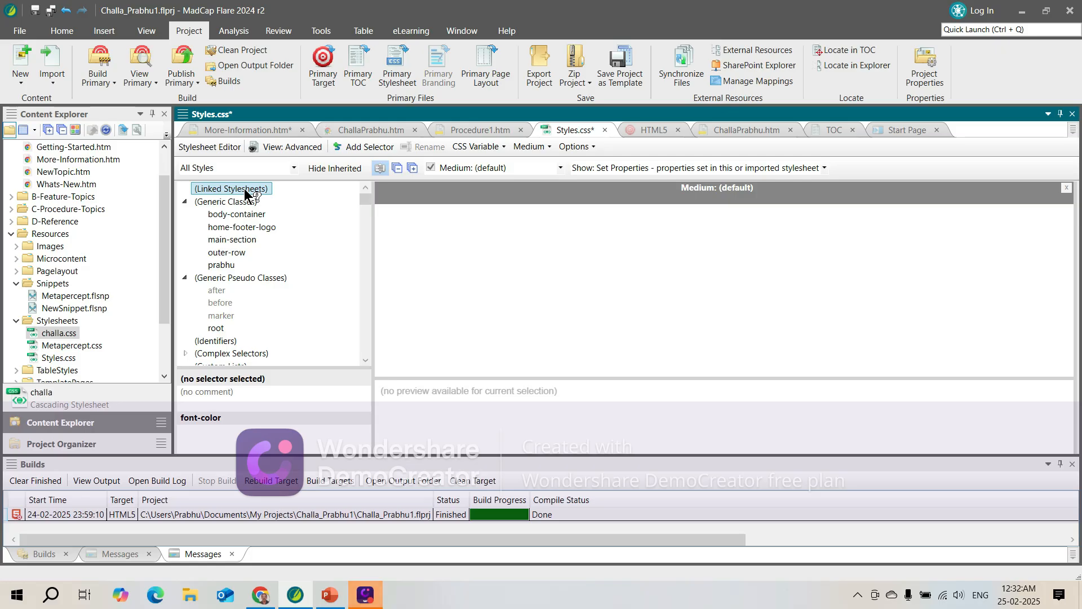
left_click(62, 30)
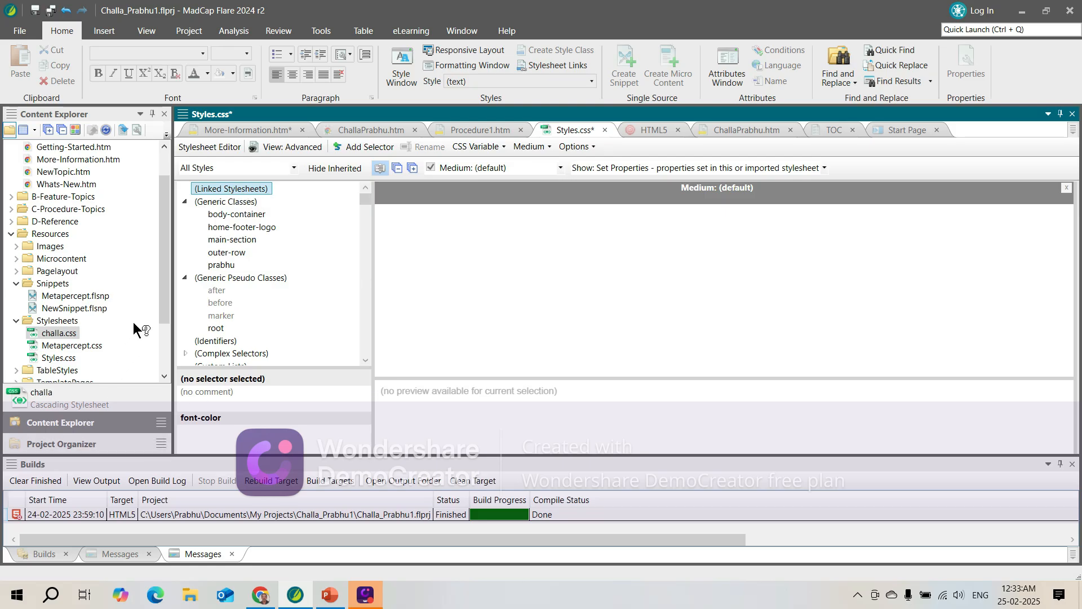
left_click_drag(167, 303, 170, 324)
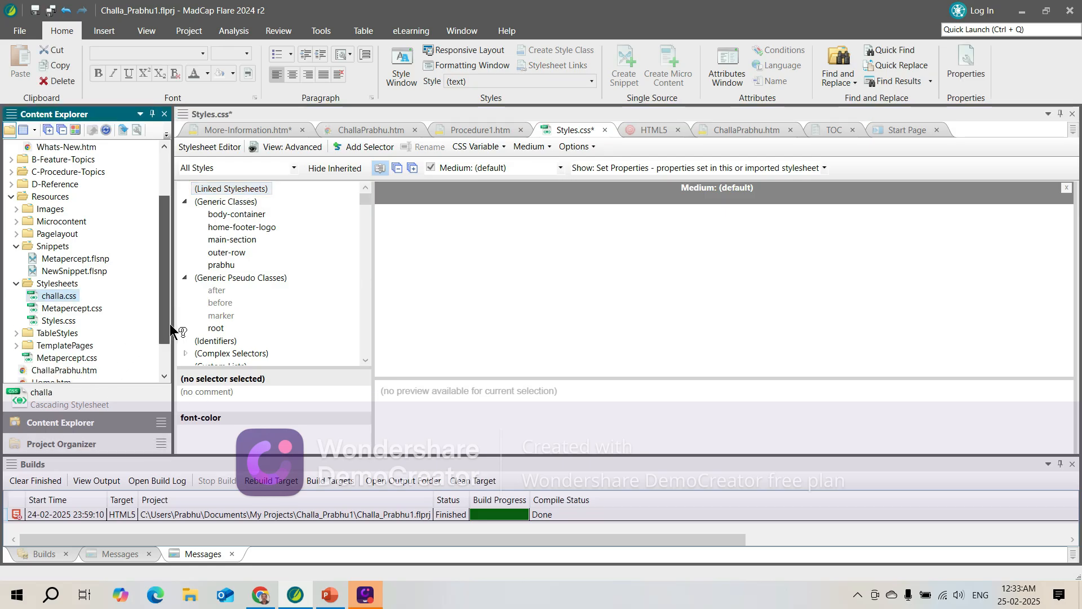
left_click(53, 320)
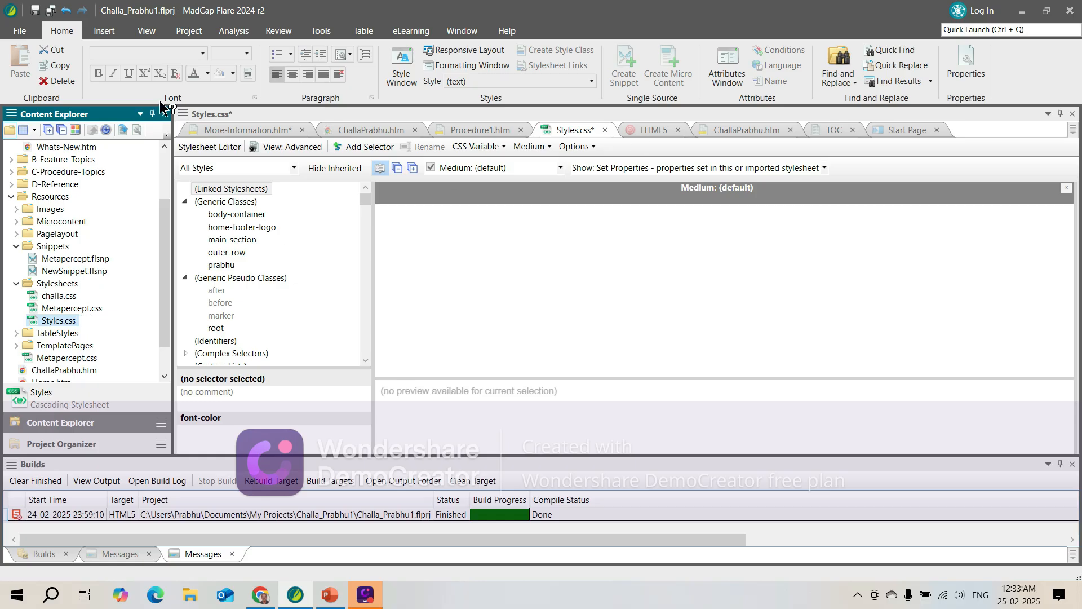
left_click(192, 32)
left_click(923, 74)
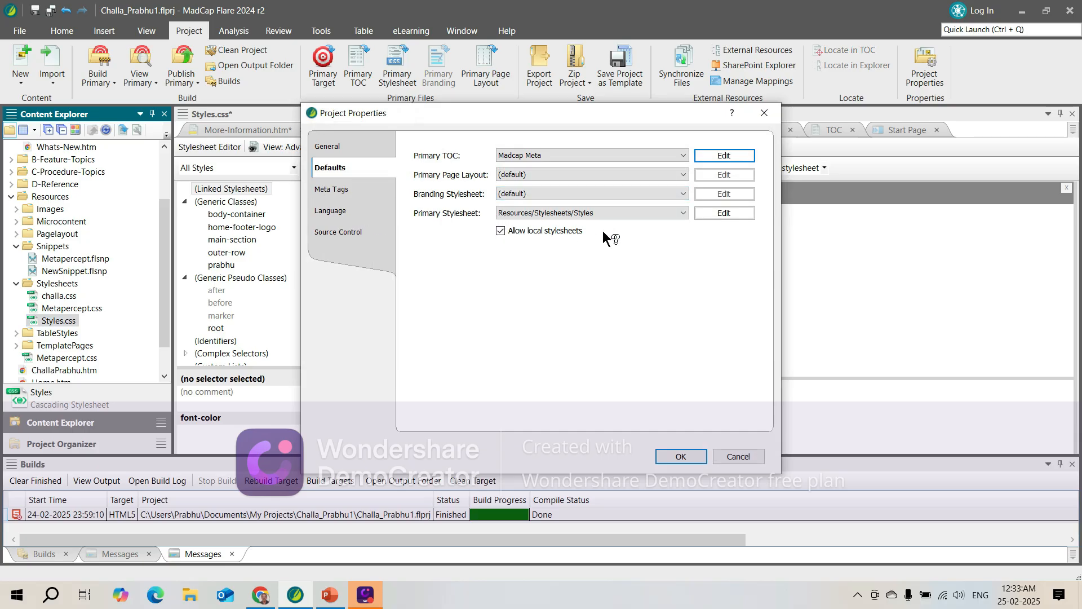
left_click(738, 456)
Step: Link Metapercept.css to the Styles.css stylesheet, expand its linked stylesheets and save all open files
left_click(212, 148)
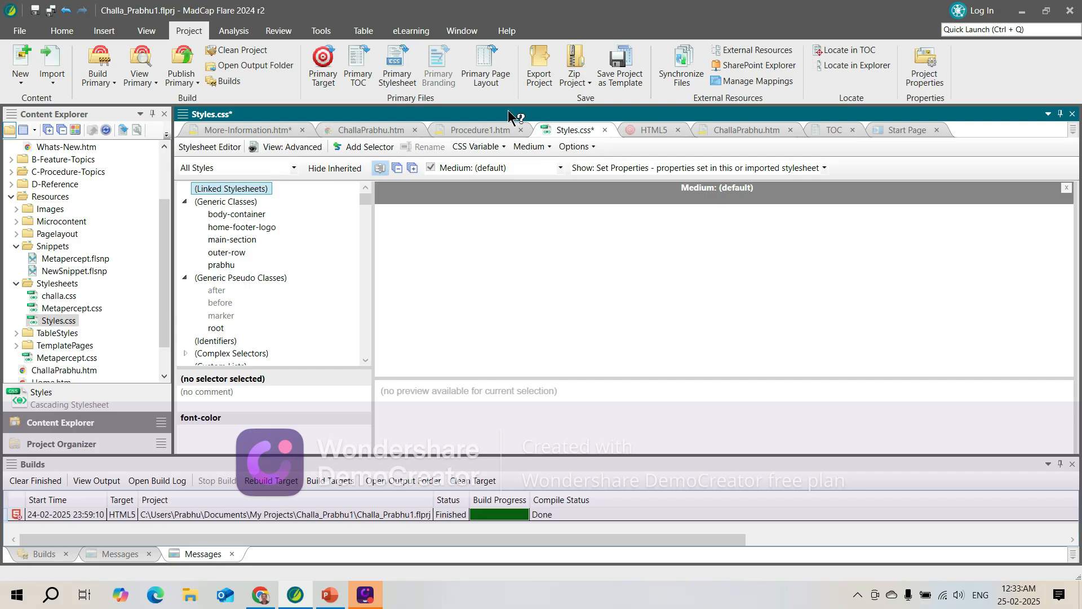
left_click(61, 33)
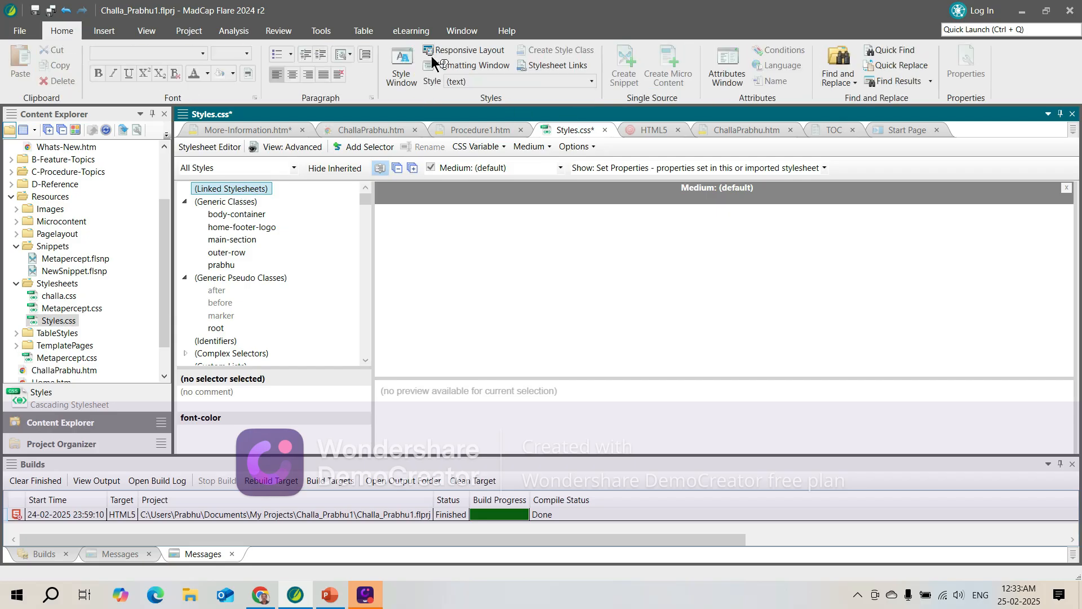
left_click(577, 65)
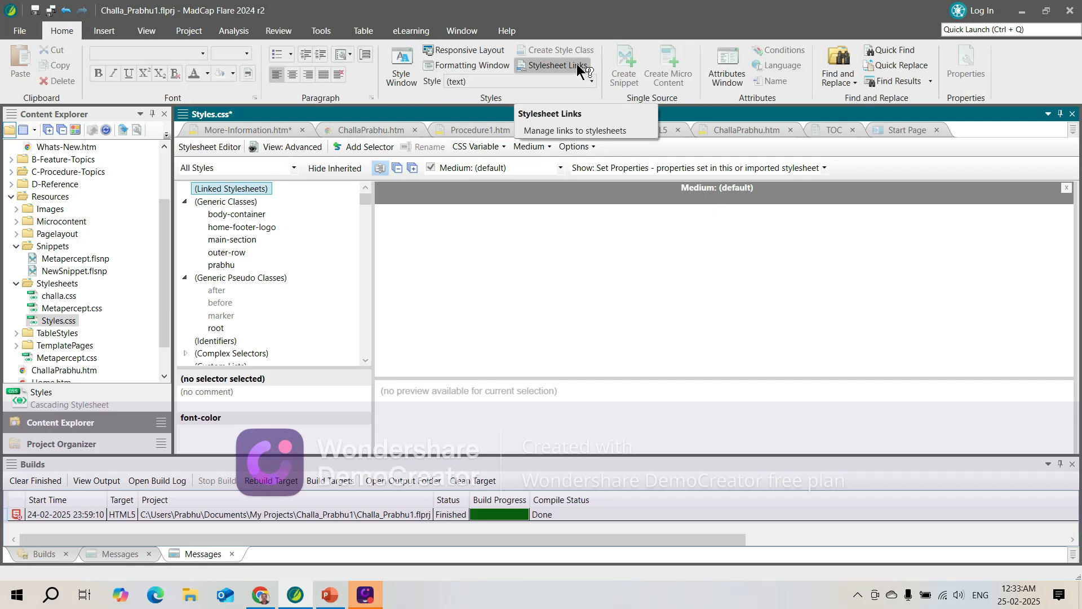
left_click_drag(482, 175, 597, 211)
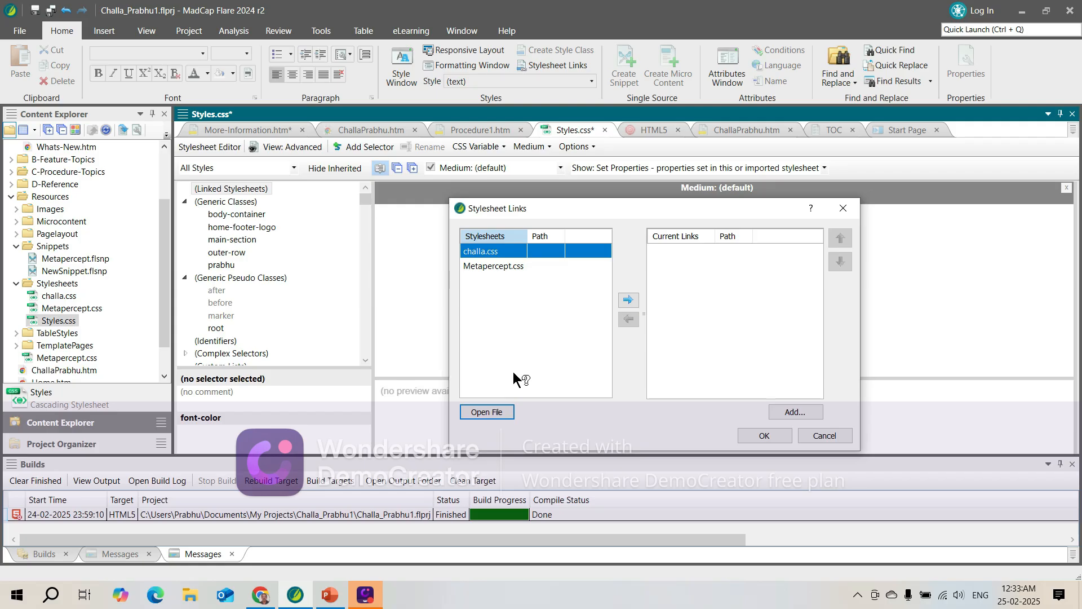
left_click(526, 266)
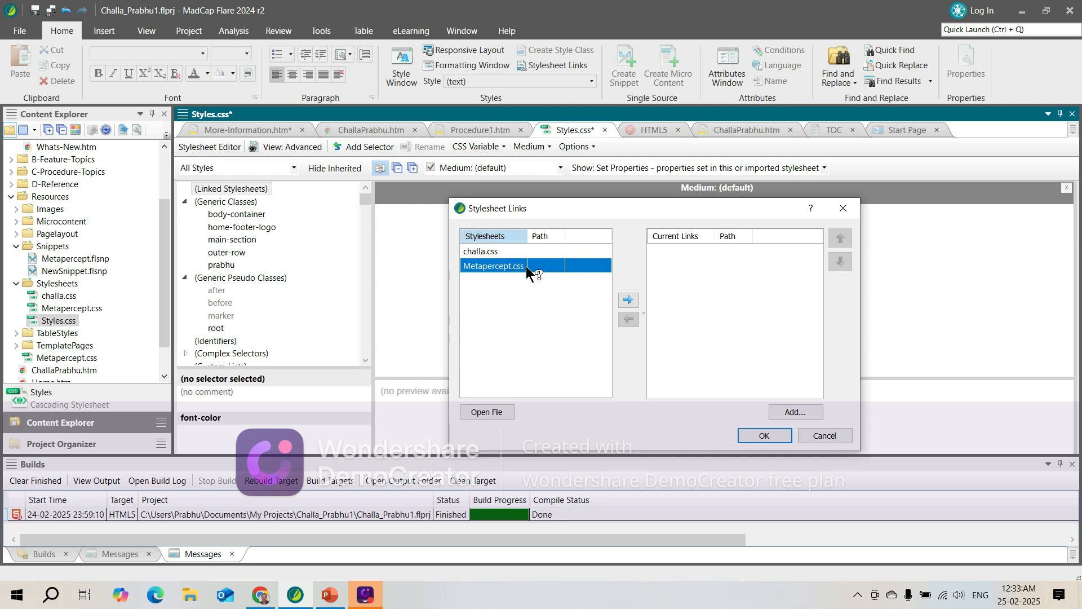
left_click(627, 300)
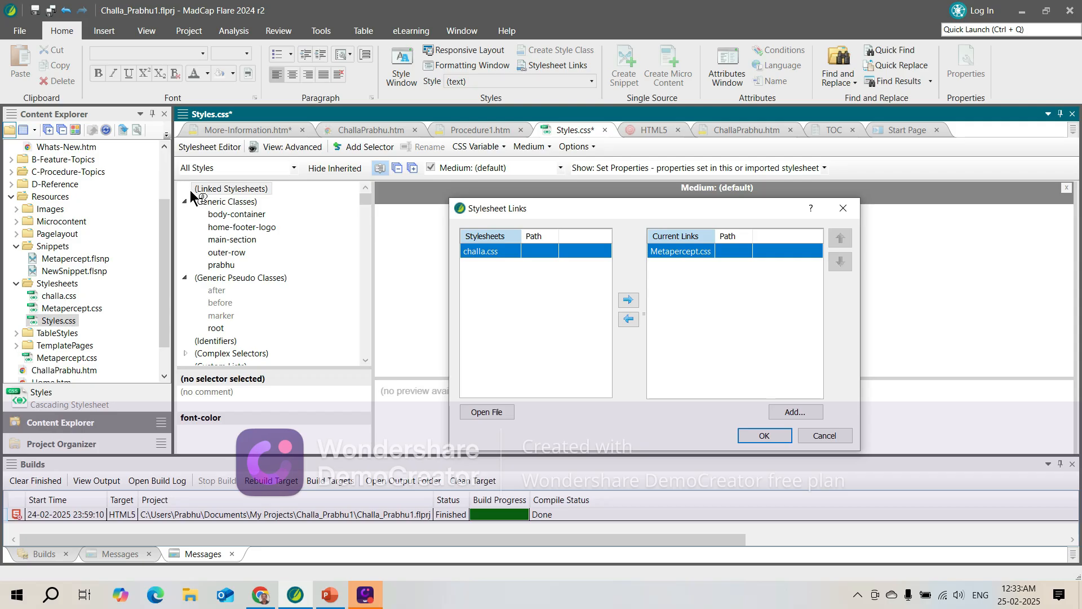
left_click(751, 432)
left_click(186, 189)
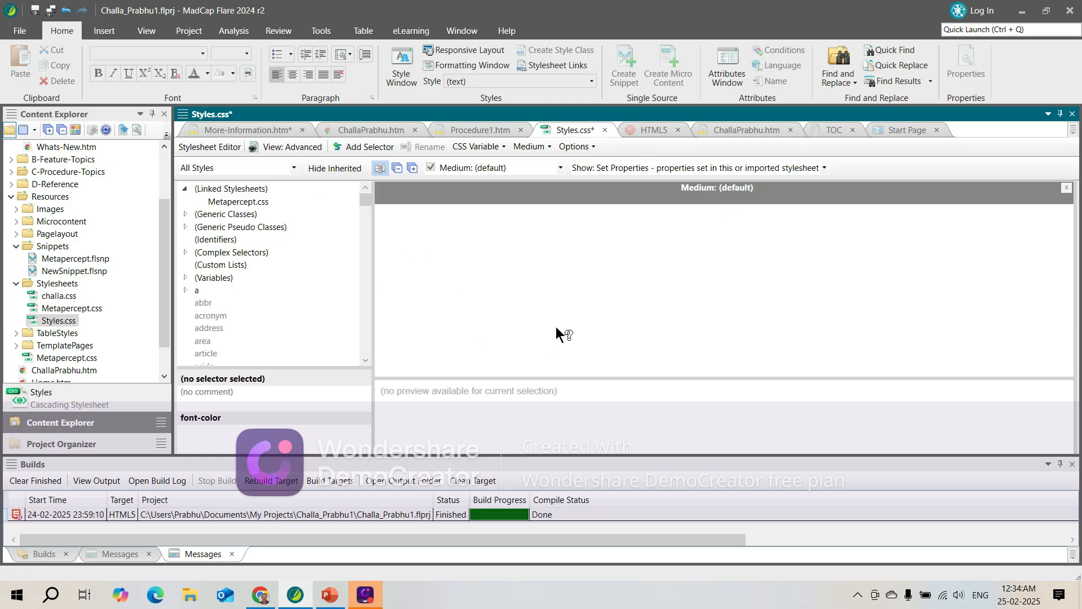
left_click(40, 14)
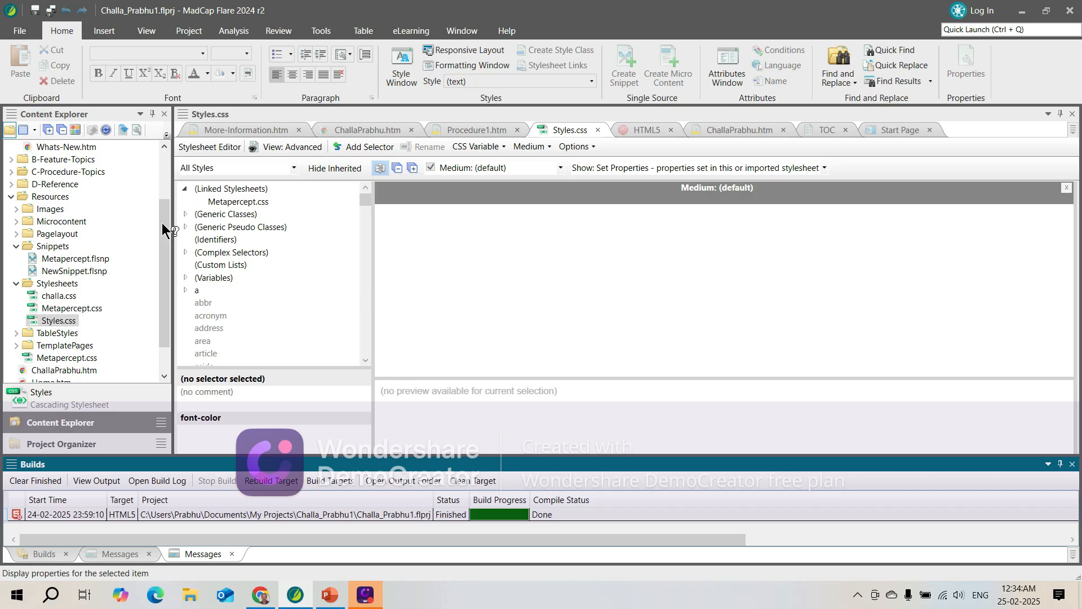
right_click(70, 319)
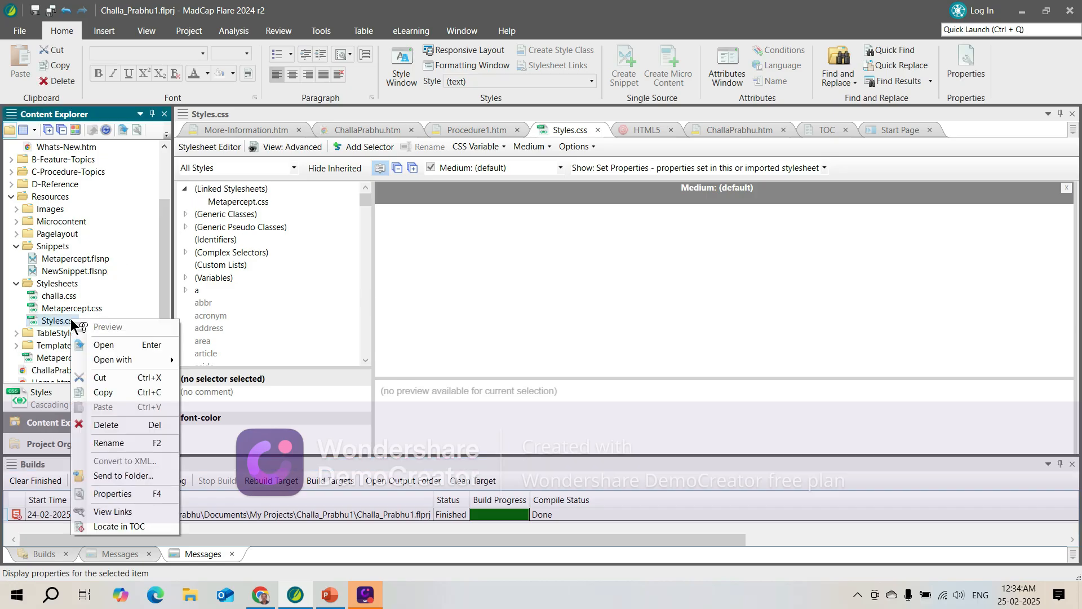
mouse_move(168, 359)
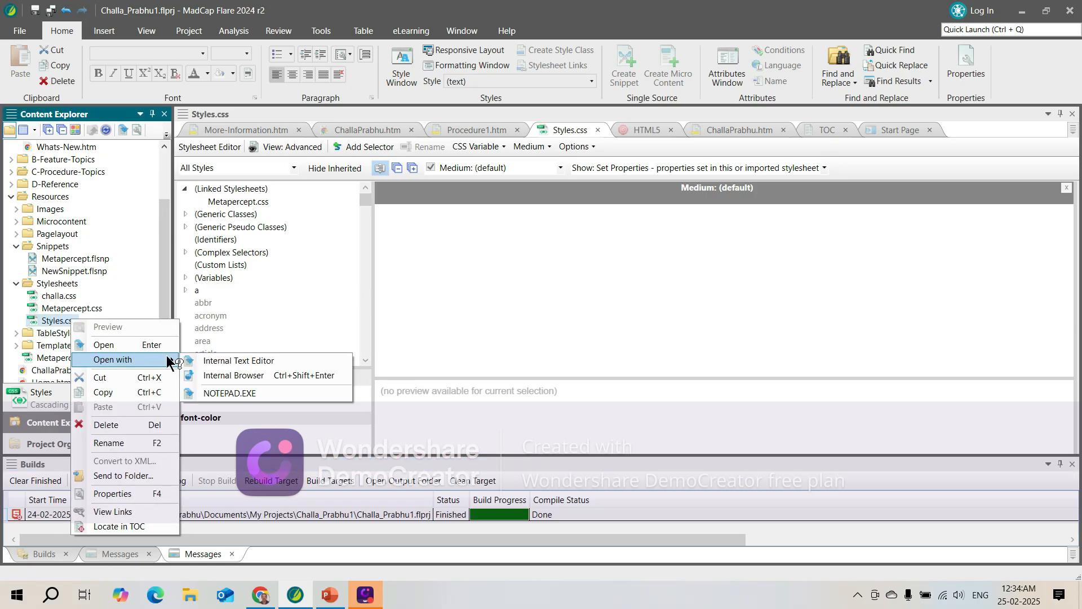
left_click(231, 360)
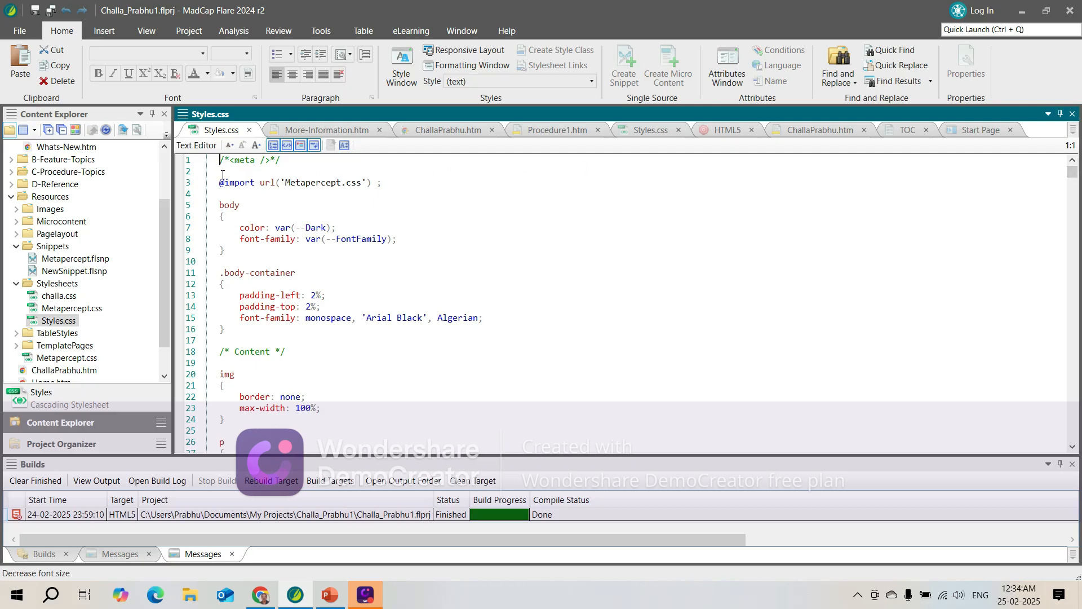
left_click_drag(384, 182, 189, 181)
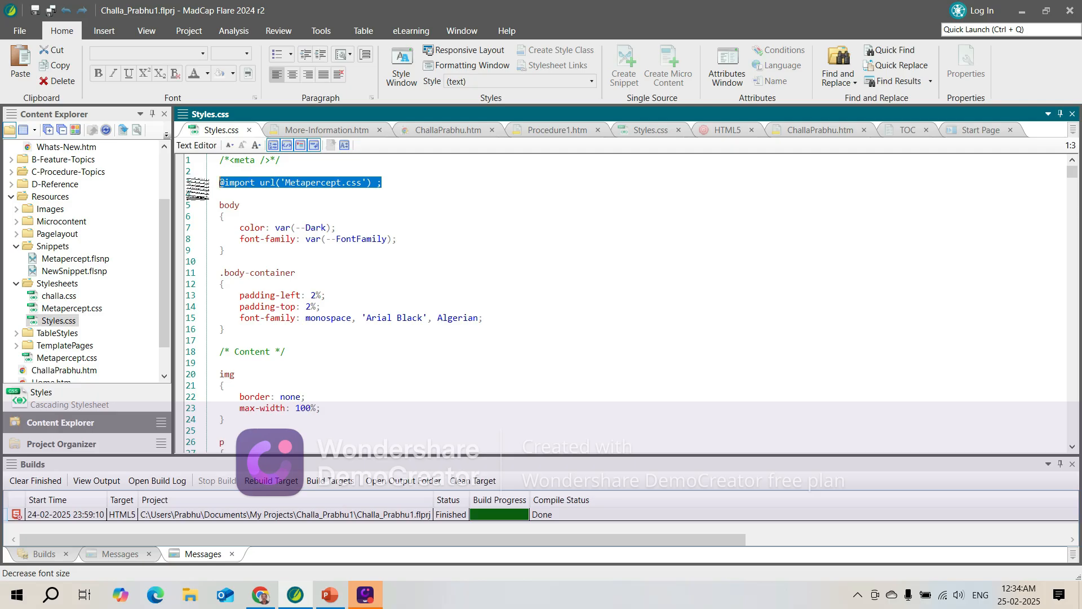
double_click(64, 320)
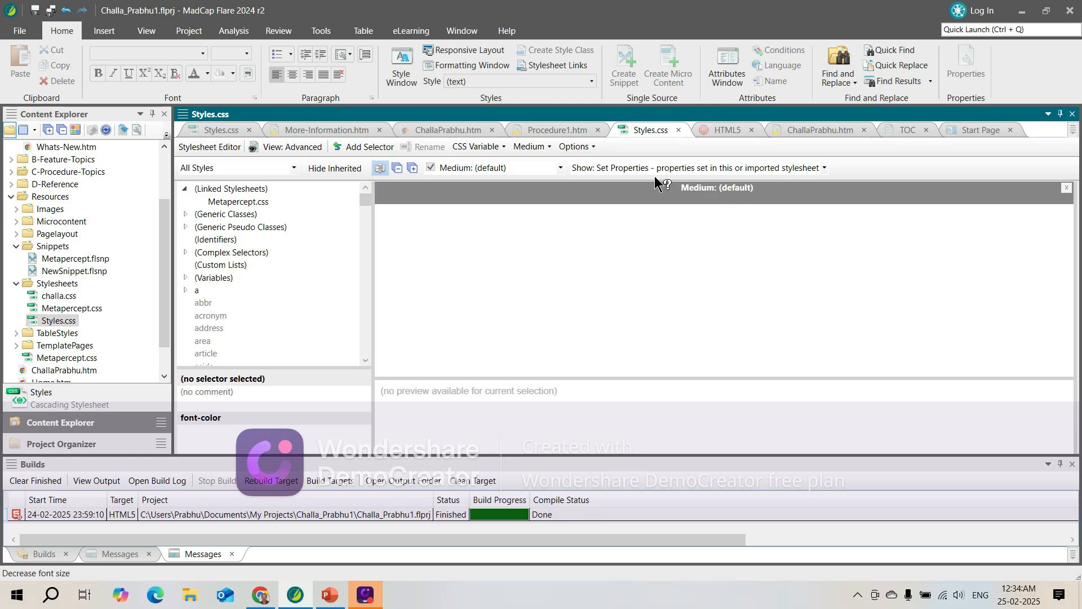
Step: Examine the style filters and the p.ConceptContext entry for importing styles from the Basic factory stylesheet, leaving without importing
left_click(594, 146)
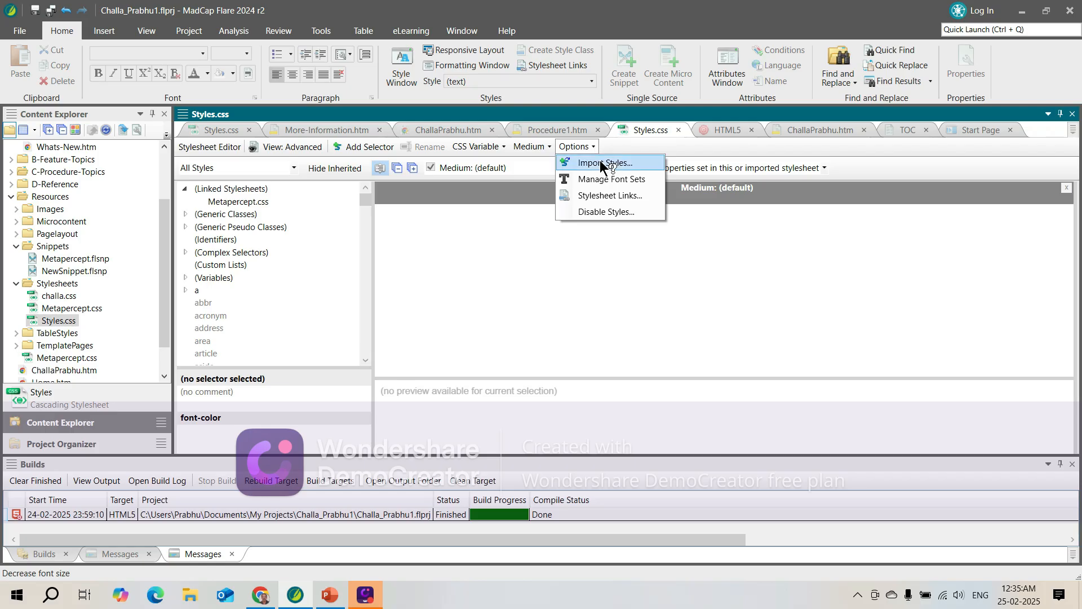
left_click(600, 162)
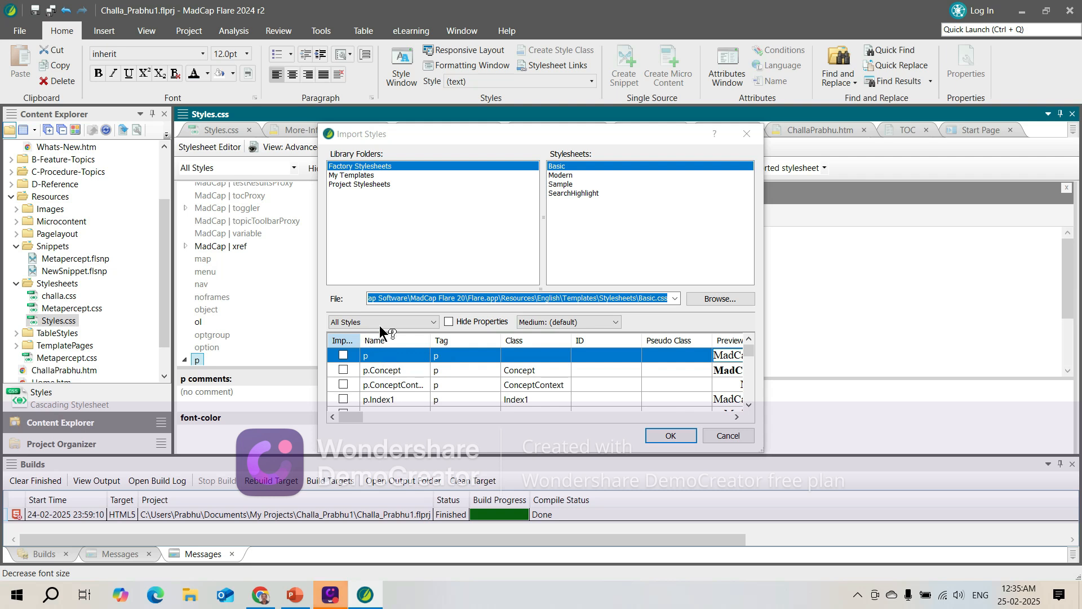
left_click(433, 322)
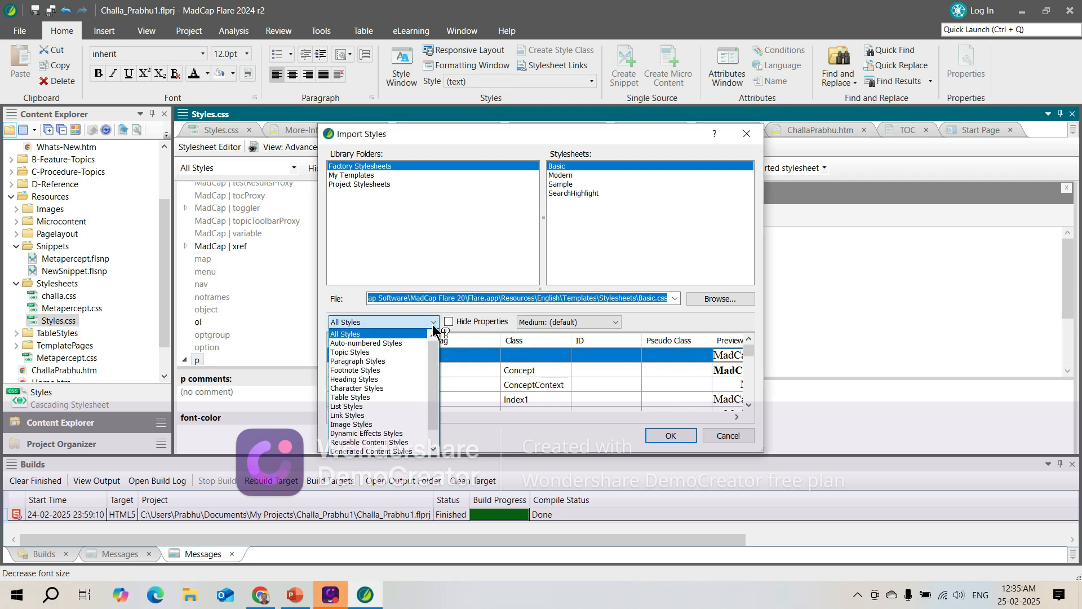
left_click(433, 322)
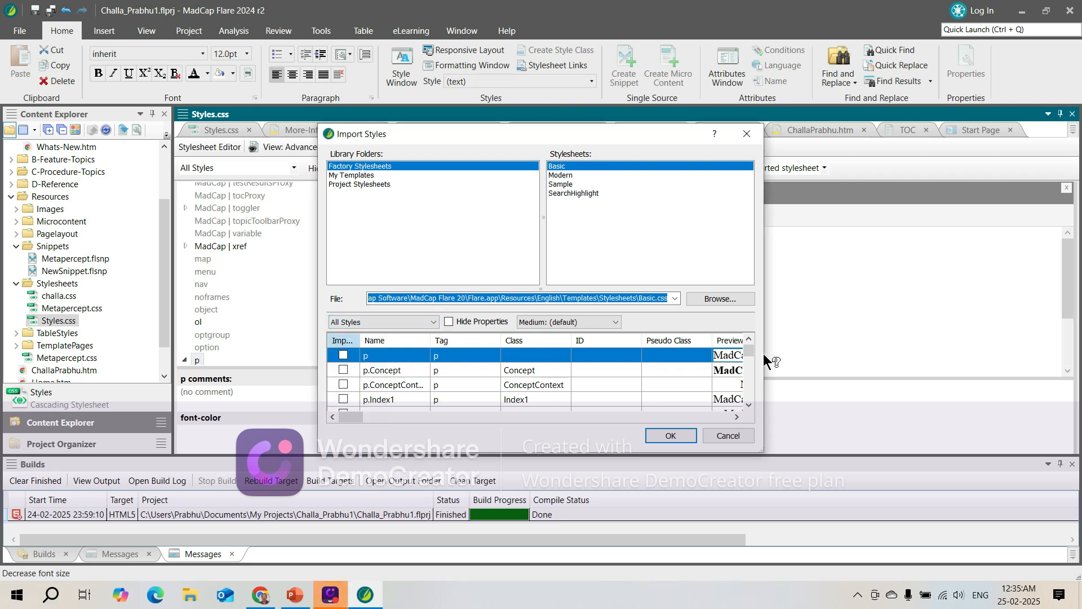
left_click_drag(752, 349, 721, 316)
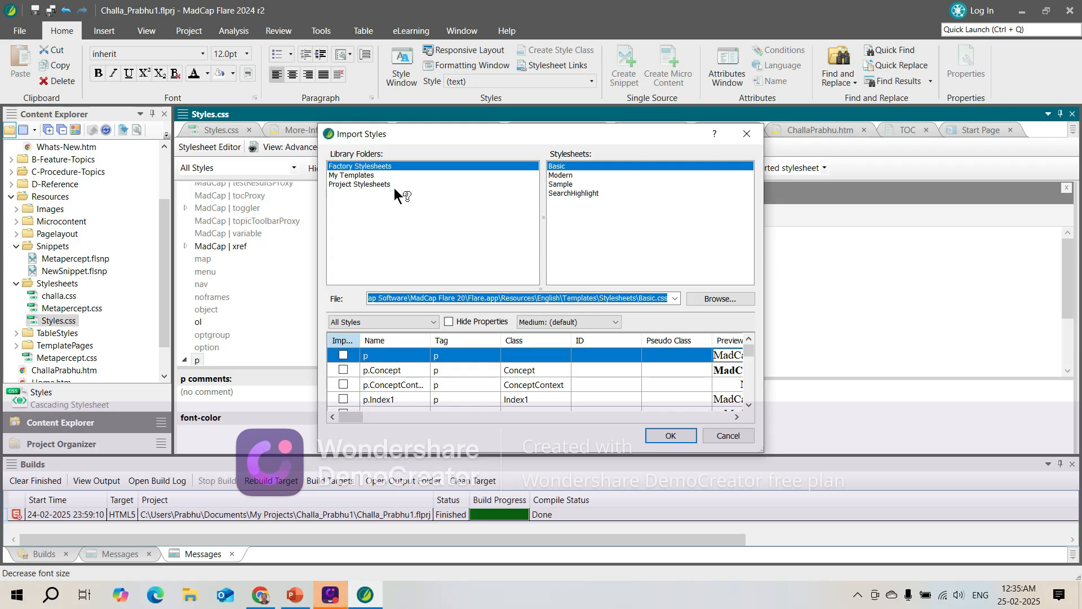
left_click(343, 384)
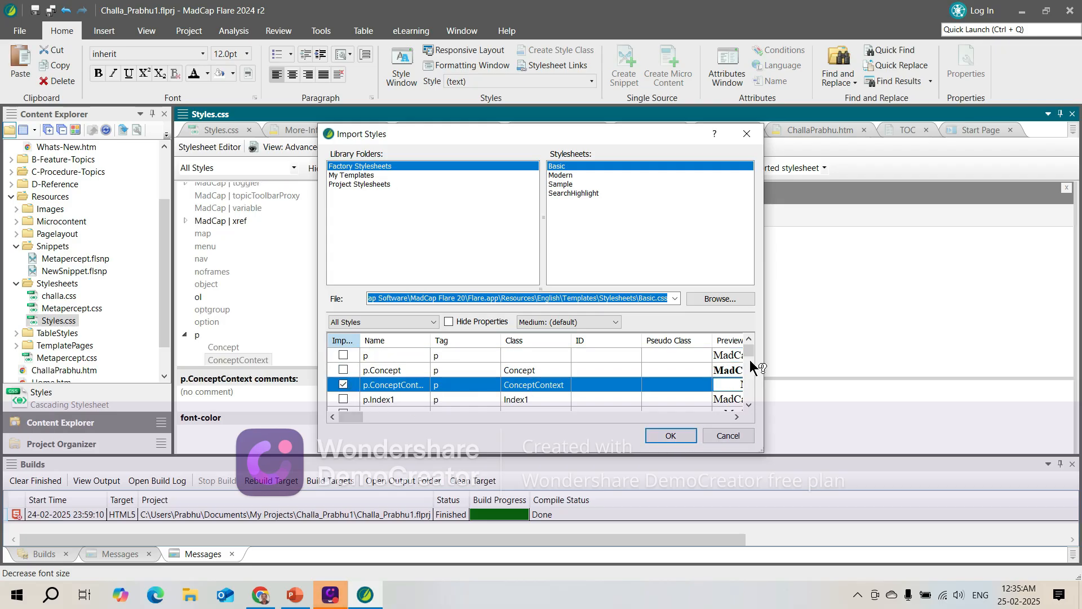
left_click(747, 139)
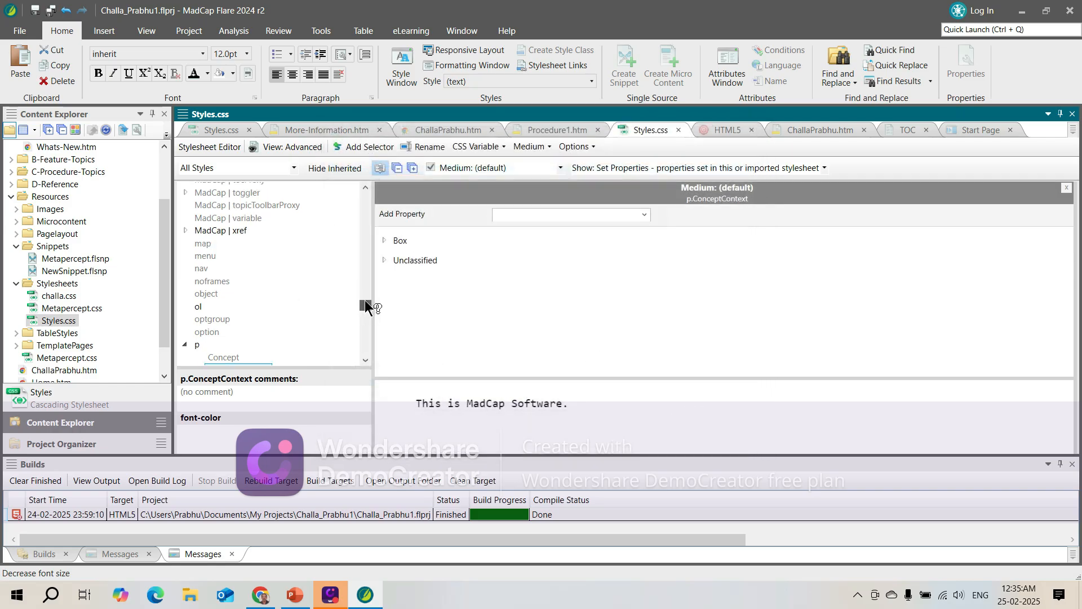
left_click_drag(364, 300, 366, 192)
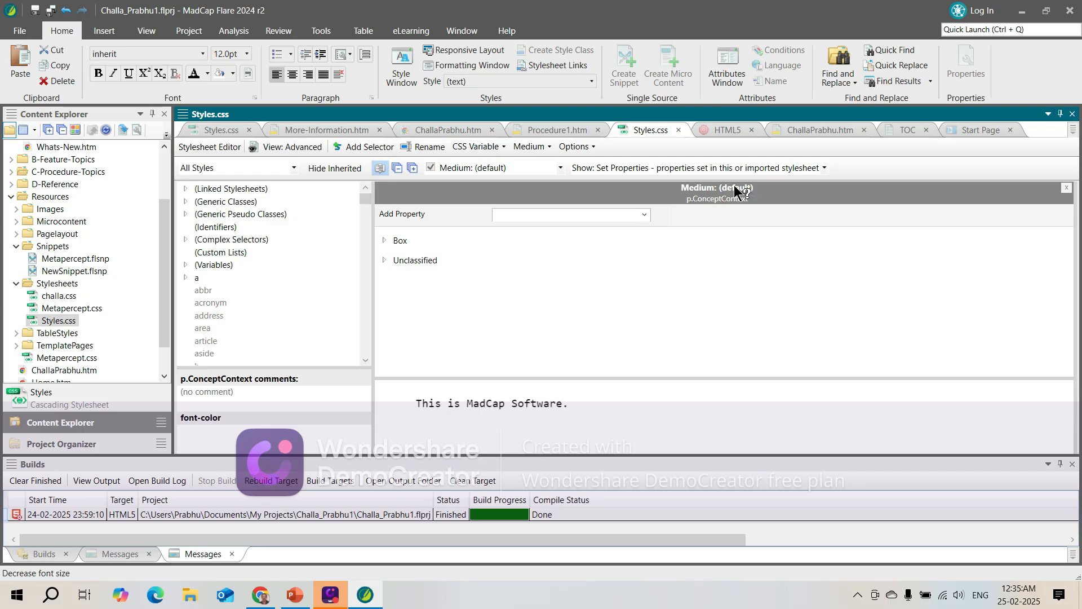
left_click(576, 146)
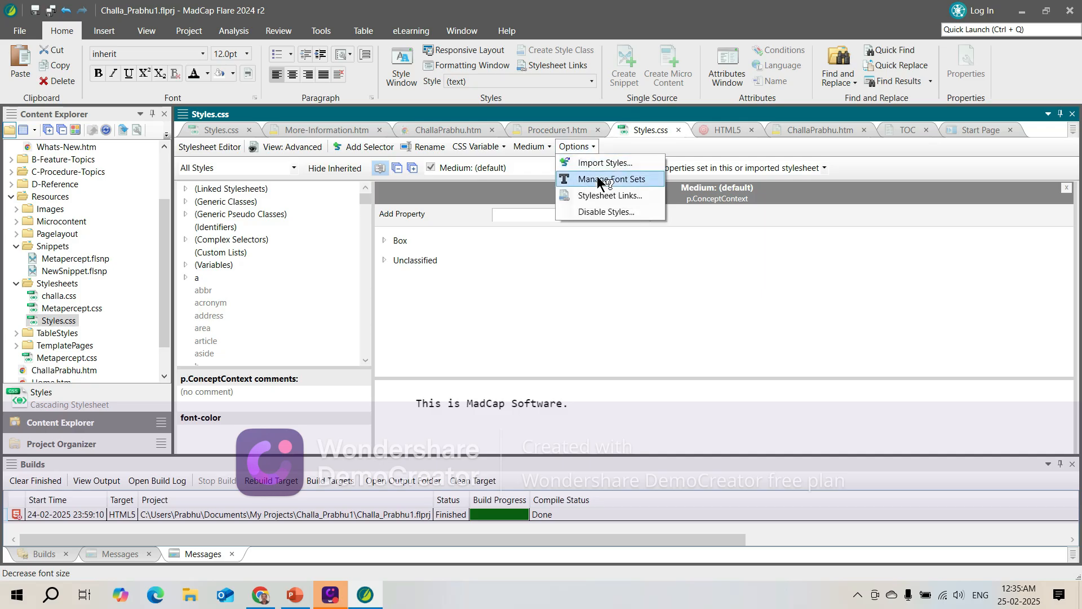
left_click(567, 315)
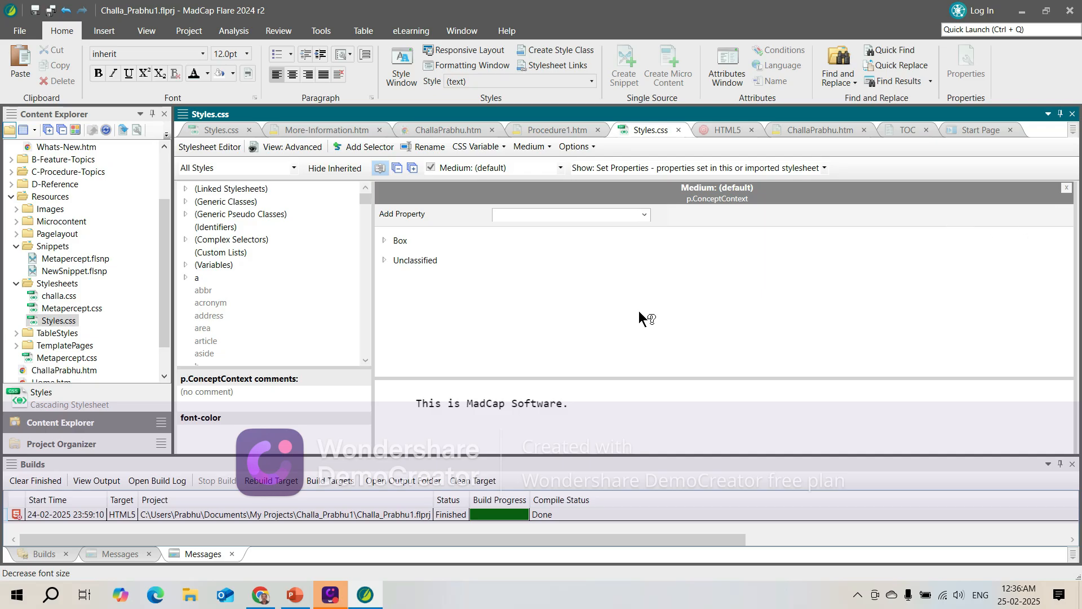
left_click(232, 32)
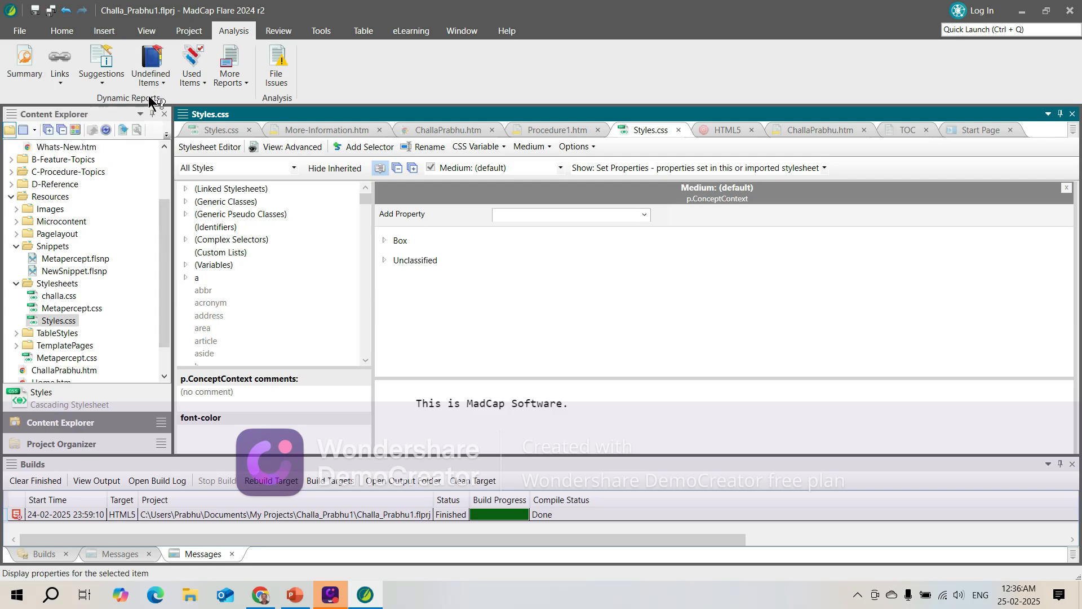
left_click(205, 84)
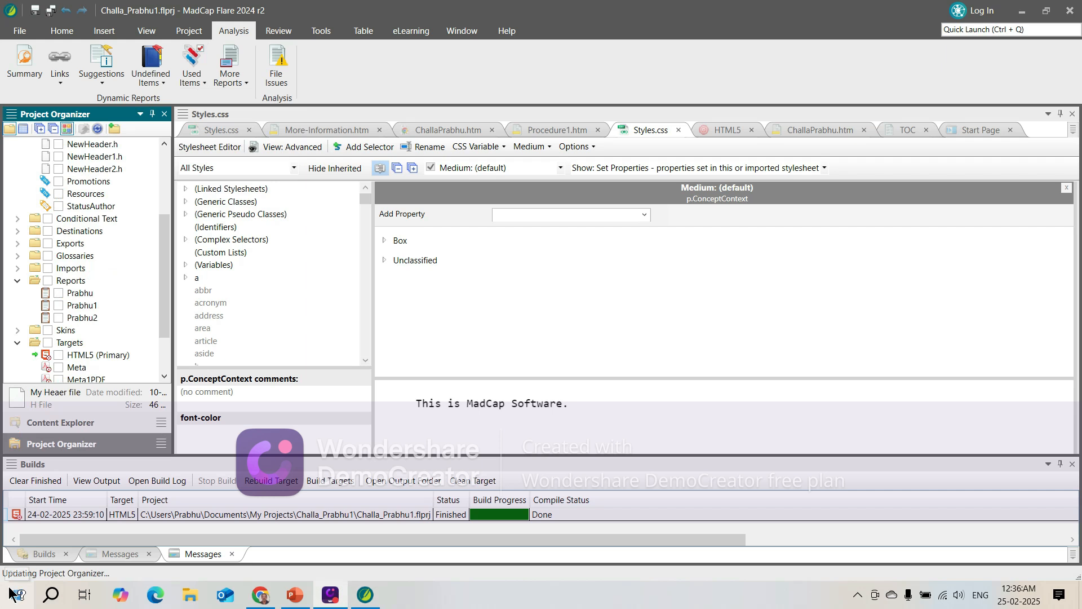
Step: Add a report file to the Reports folder from the Empty Report template, keeping the suggested file name and root folder
left_click(74, 281)
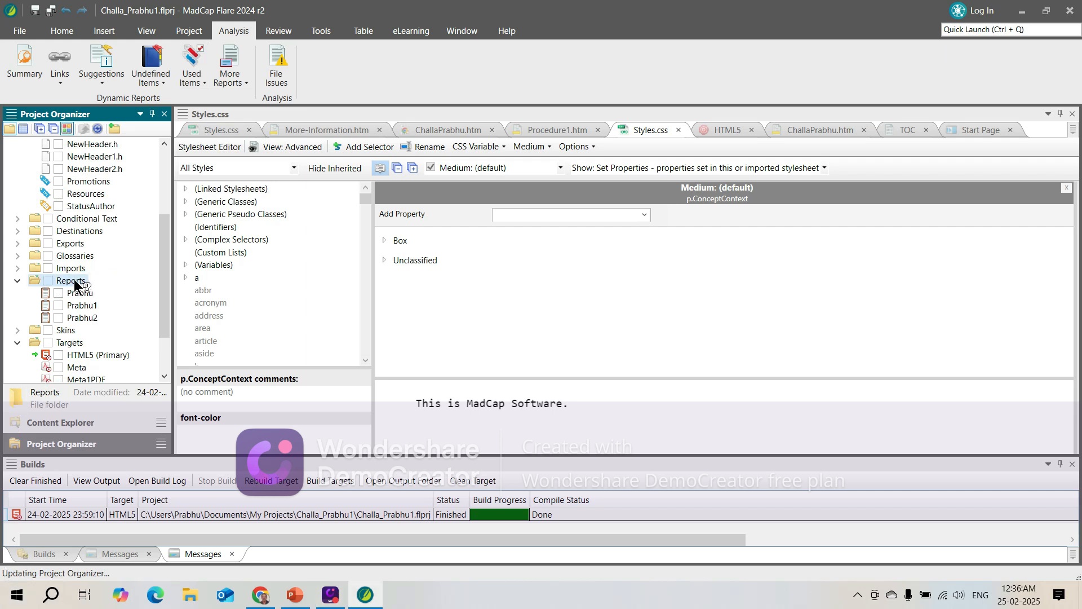
right_click(75, 281)
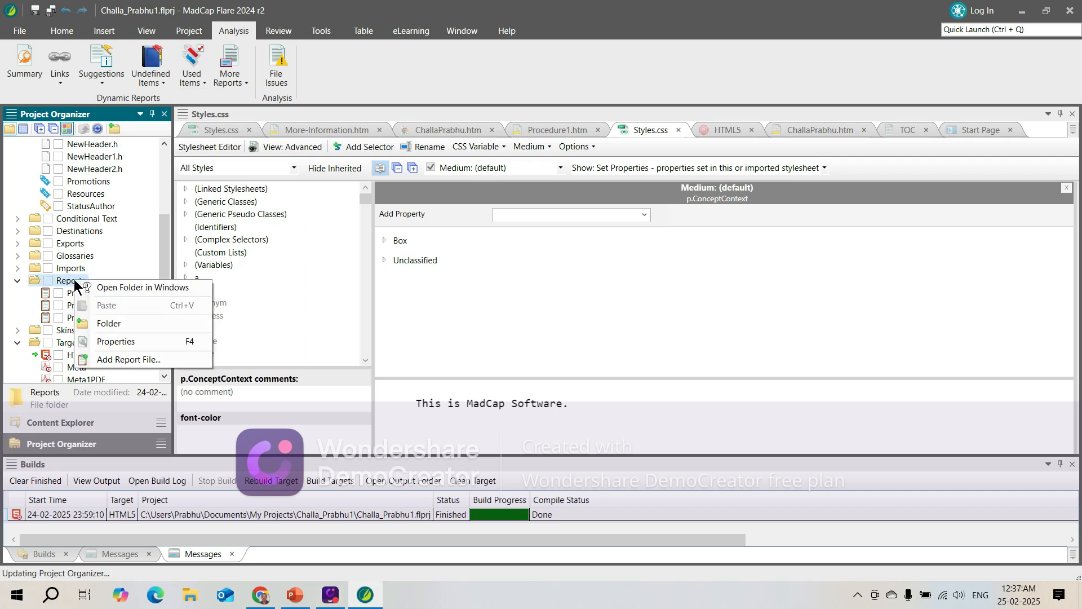
left_click(154, 361)
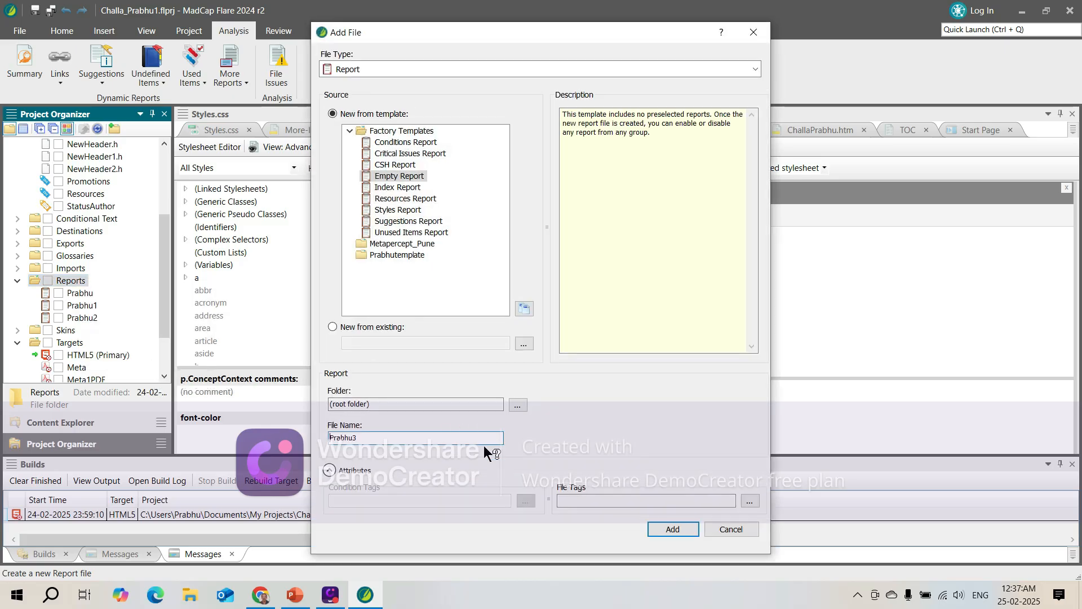
left_click(756, 69)
left_click(755, 69)
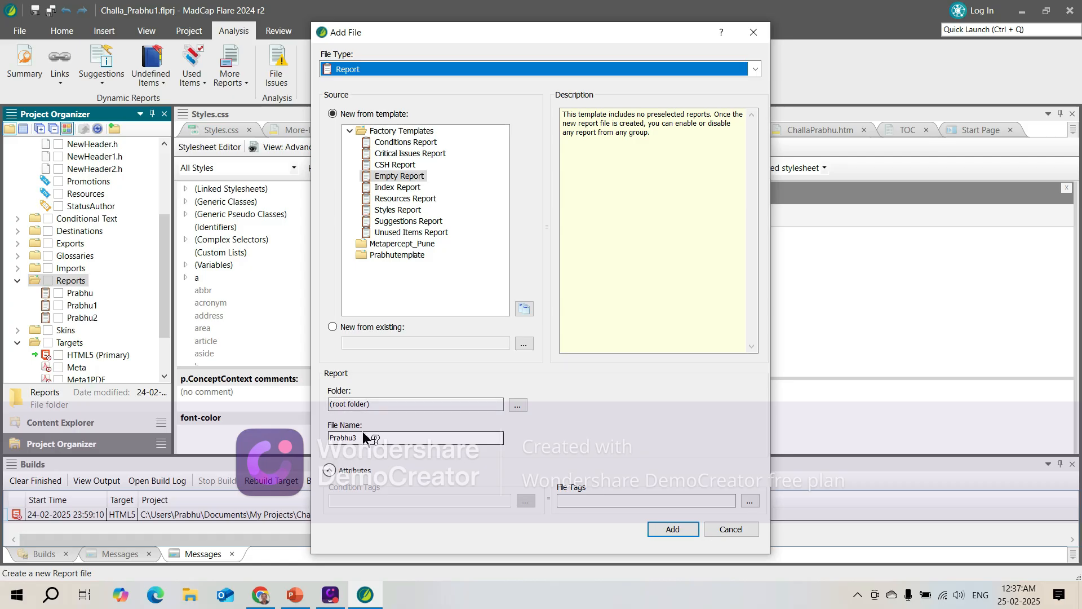
left_click(666, 531)
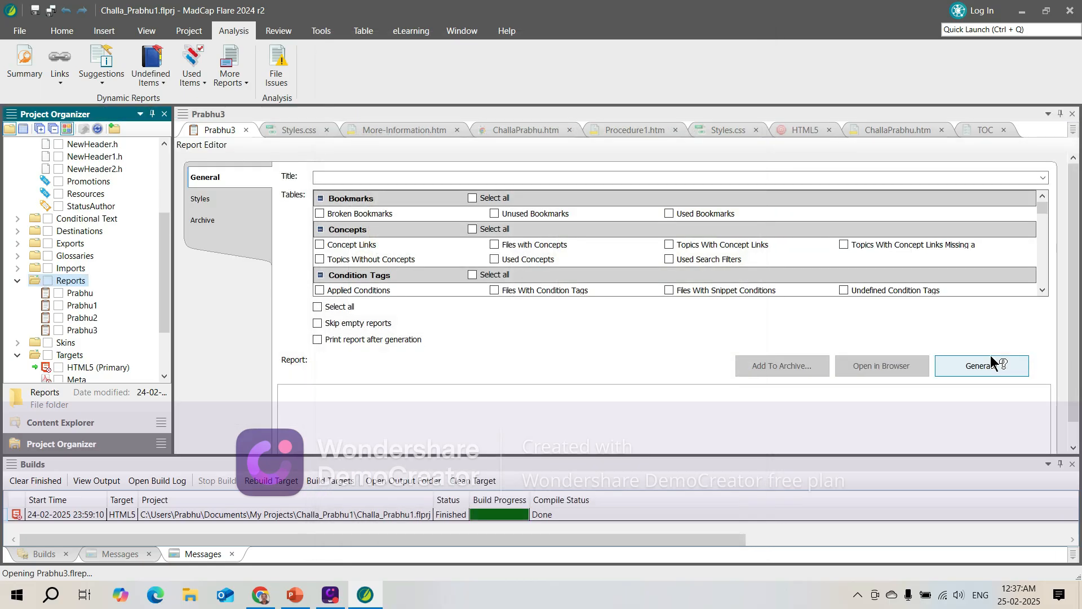
Step: Include the Files With Tag: Author and Files With Tag: Status tables in the new report
left_click(1073, 268)
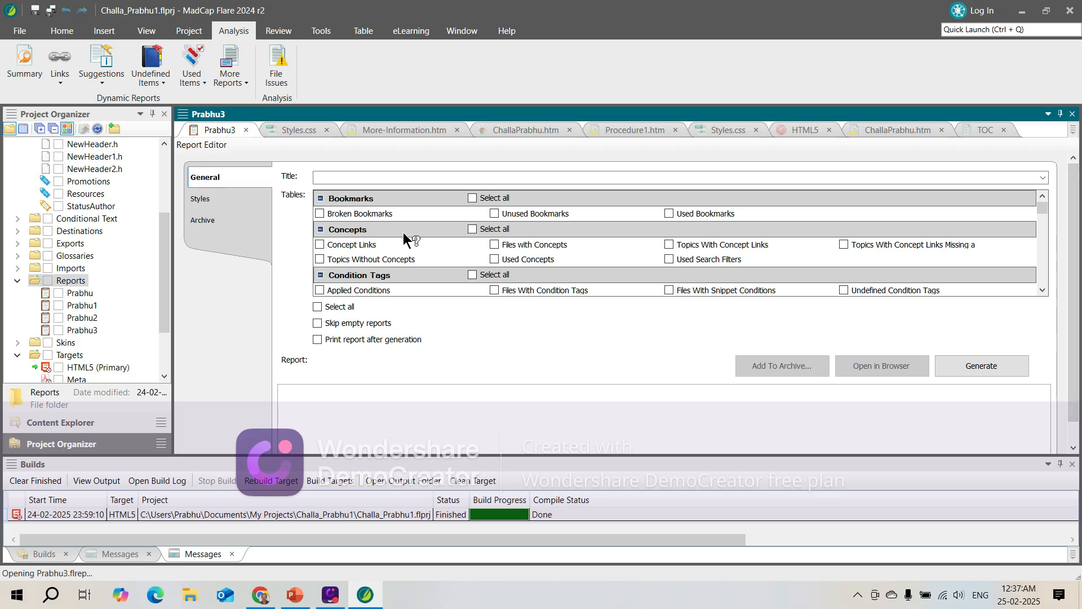
scroll(1040, 211, "down", 5)
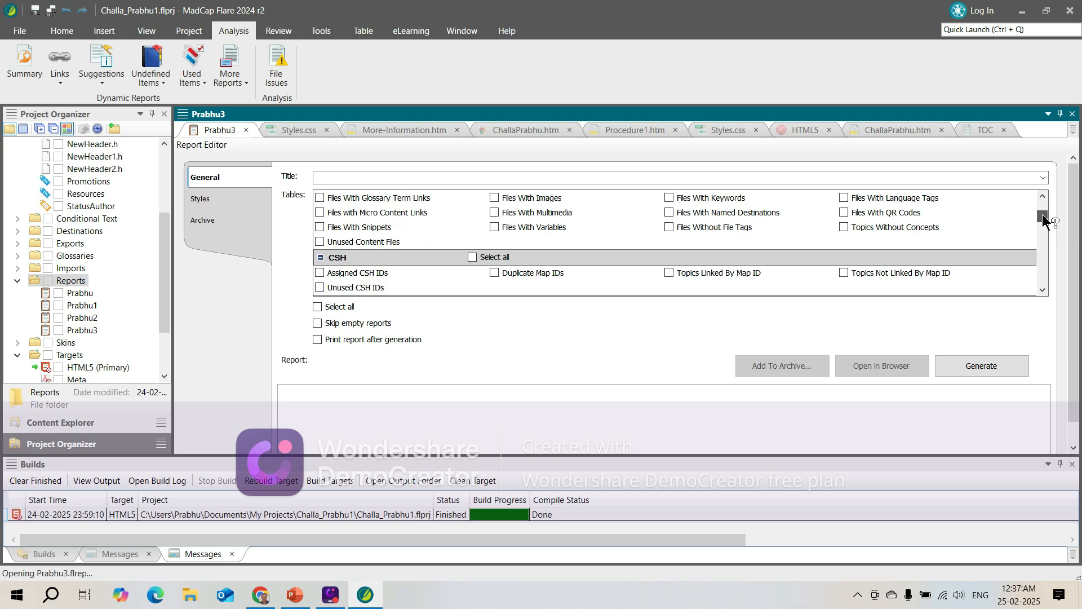
scroll(1043, 215, "down", 1)
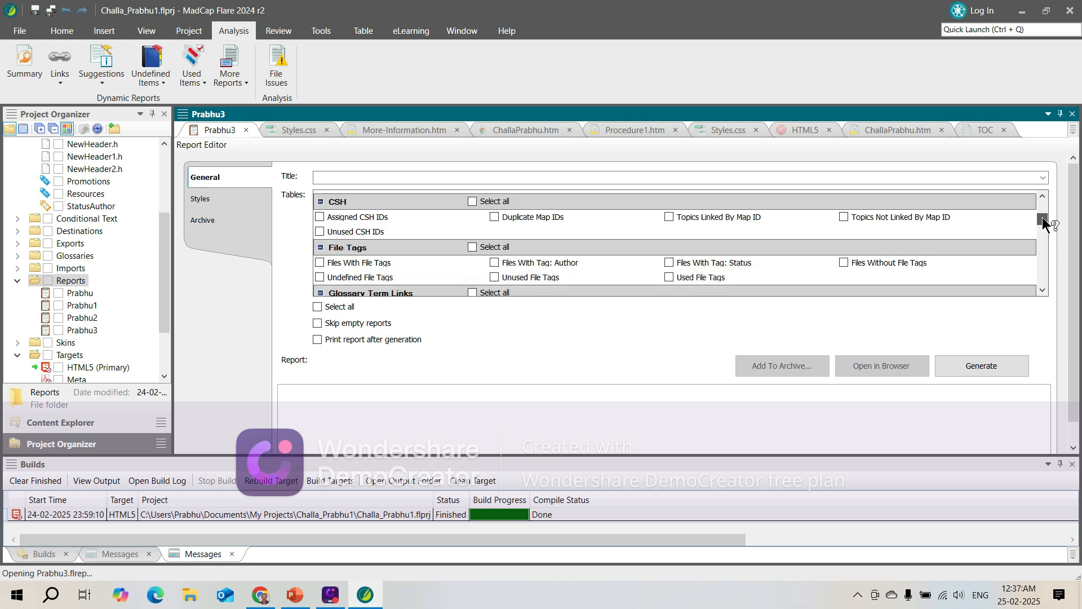
left_click(494, 262)
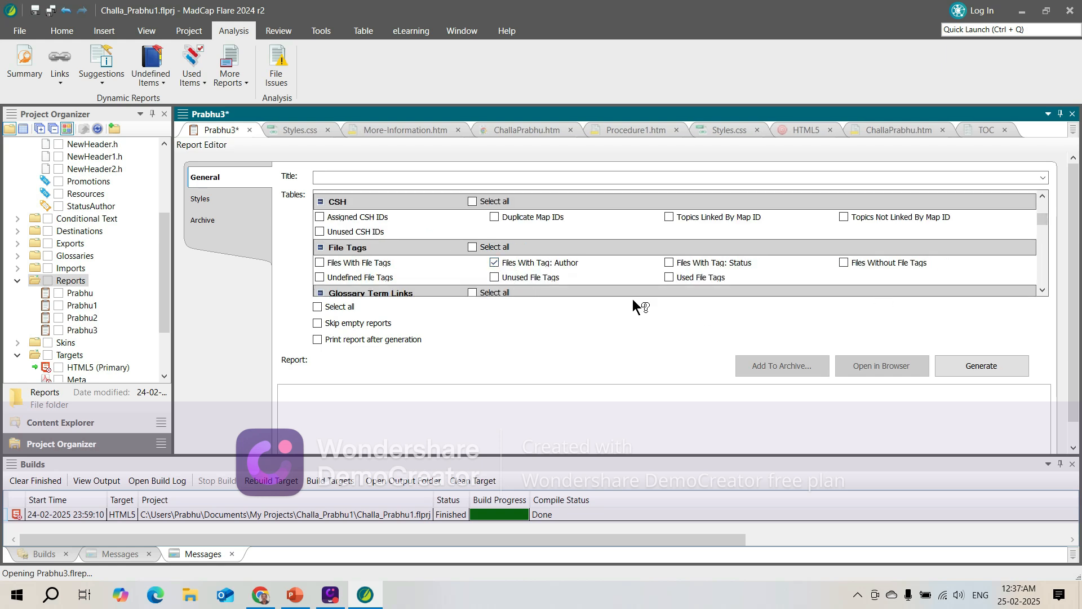
left_click(669, 262)
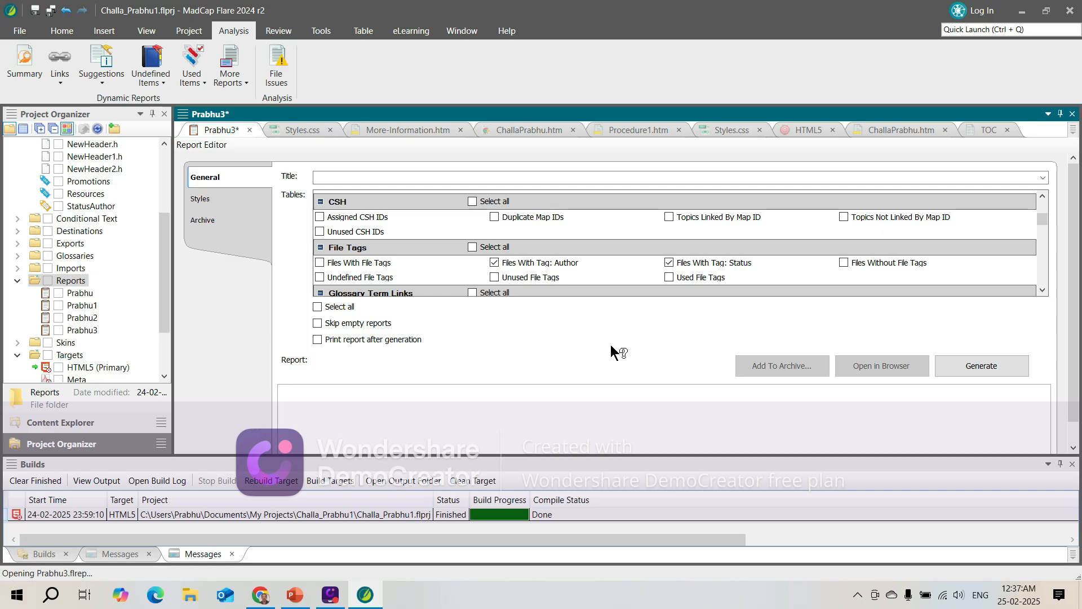
left_click(205, 79)
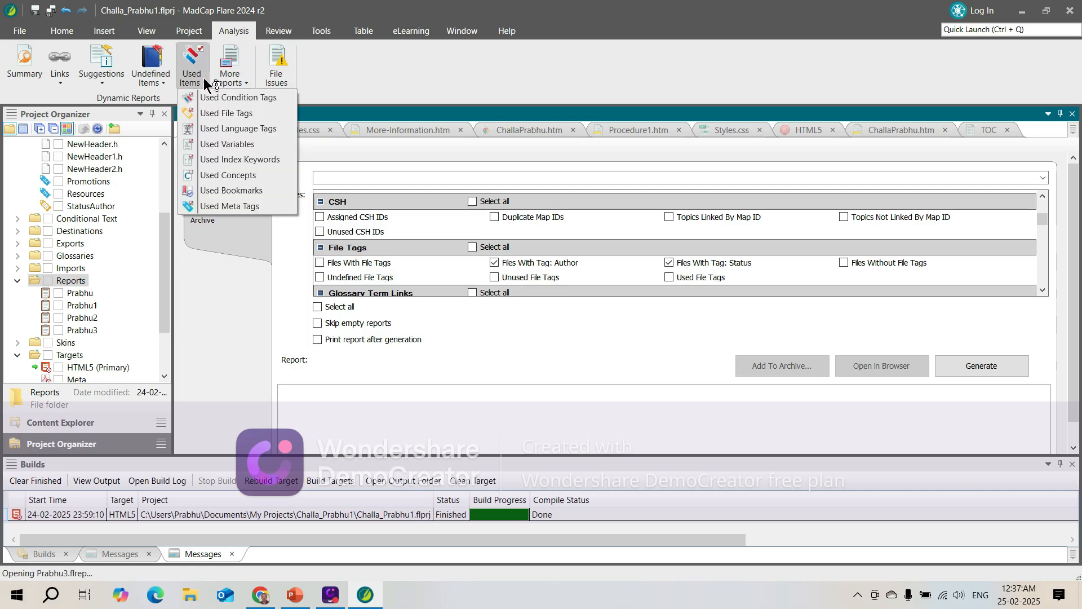
left_click(163, 83)
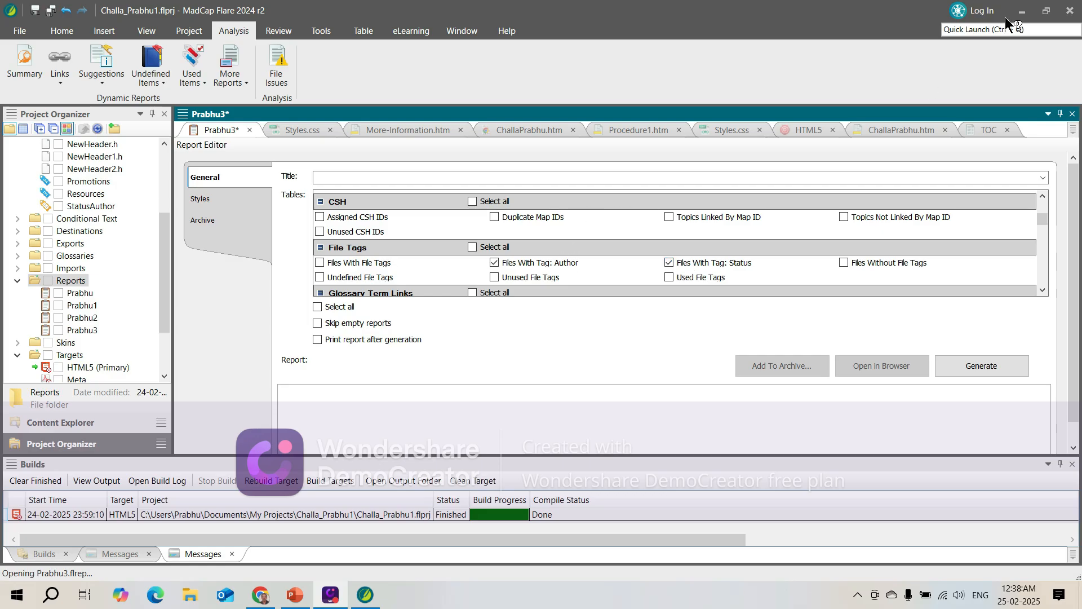
Step: Show the TOC, save all open files and build the primary HTML5 target
left_click(989, 129)
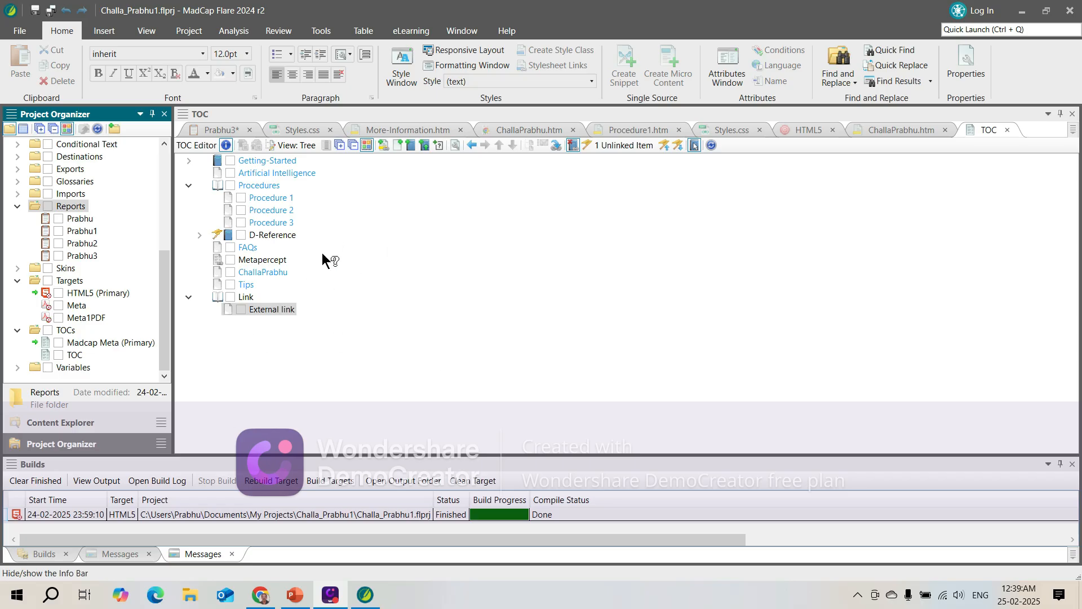
left_click(52, 14)
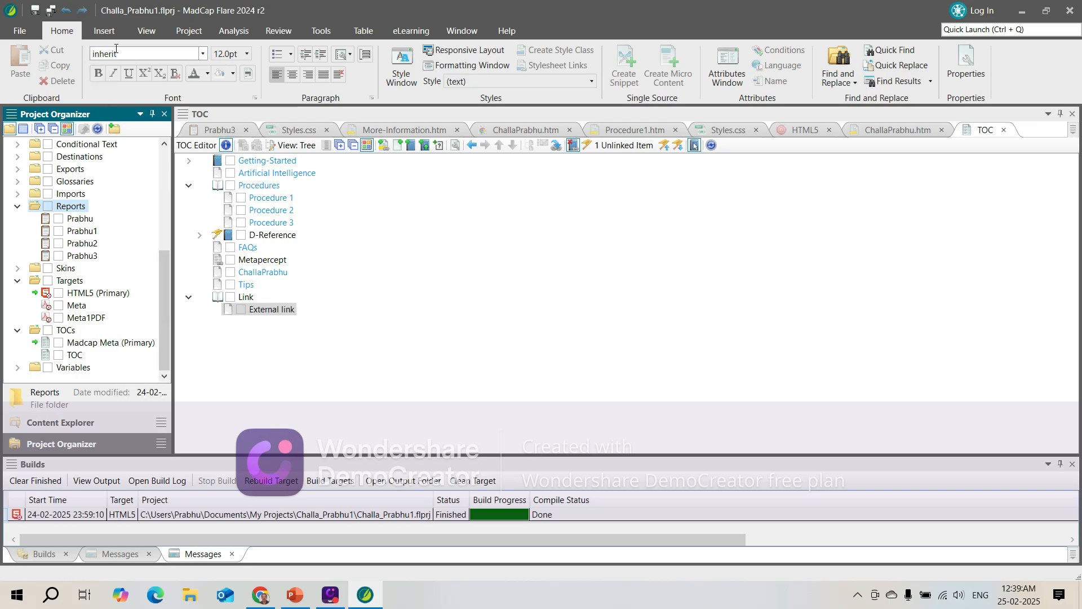
left_click(106, 290)
right_click(107, 289)
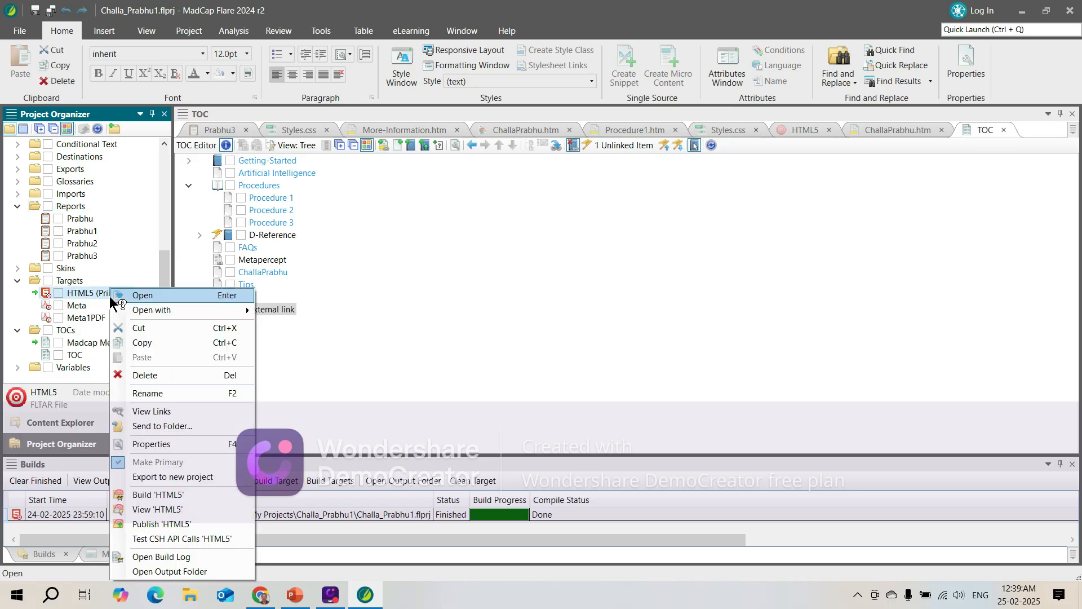
left_click(180, 494)
left_click(650, 362)
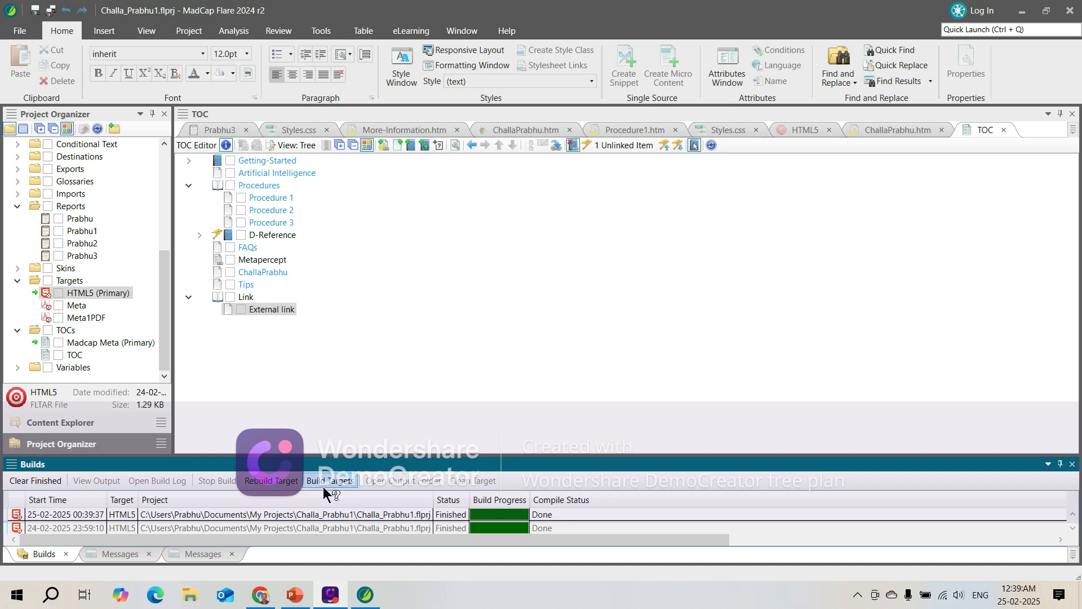
Step: View the newest HTML5 build output in the browser and expand the Metapercept entry in its side navigation
double_click(327, 515)
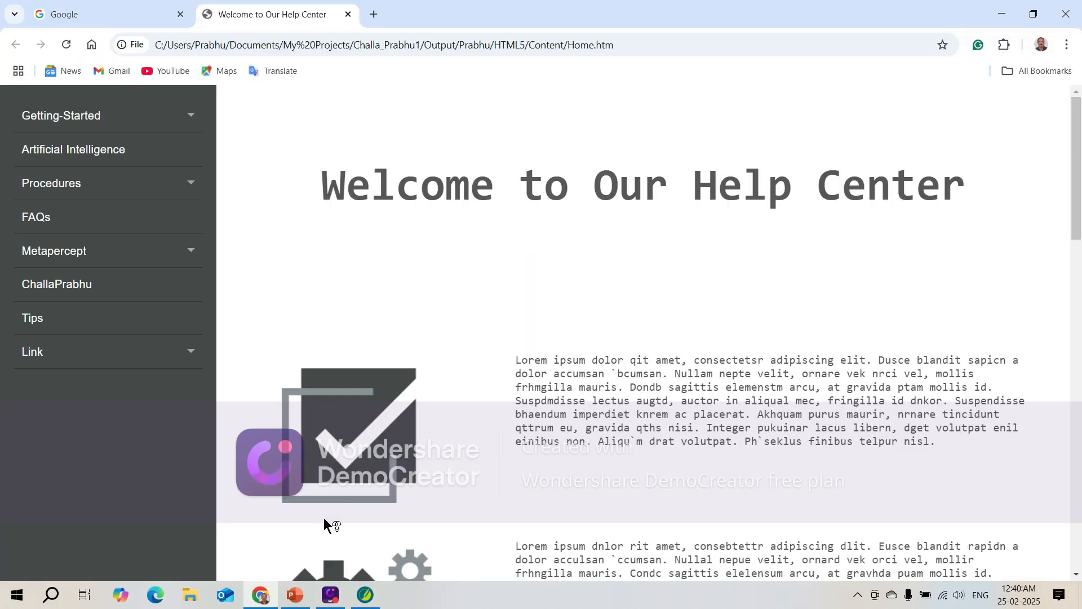
left_click(191, 248)
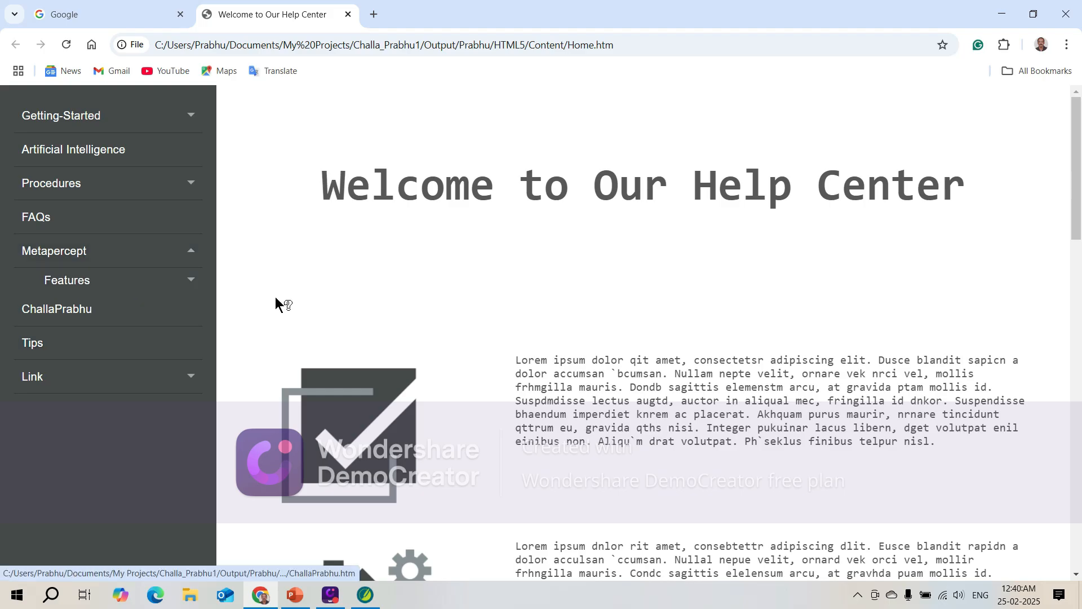
Step: Expand the Features entry nested under Metapercept in the output's side navigation, and return to MadCap Flare
left_click(191, 280)
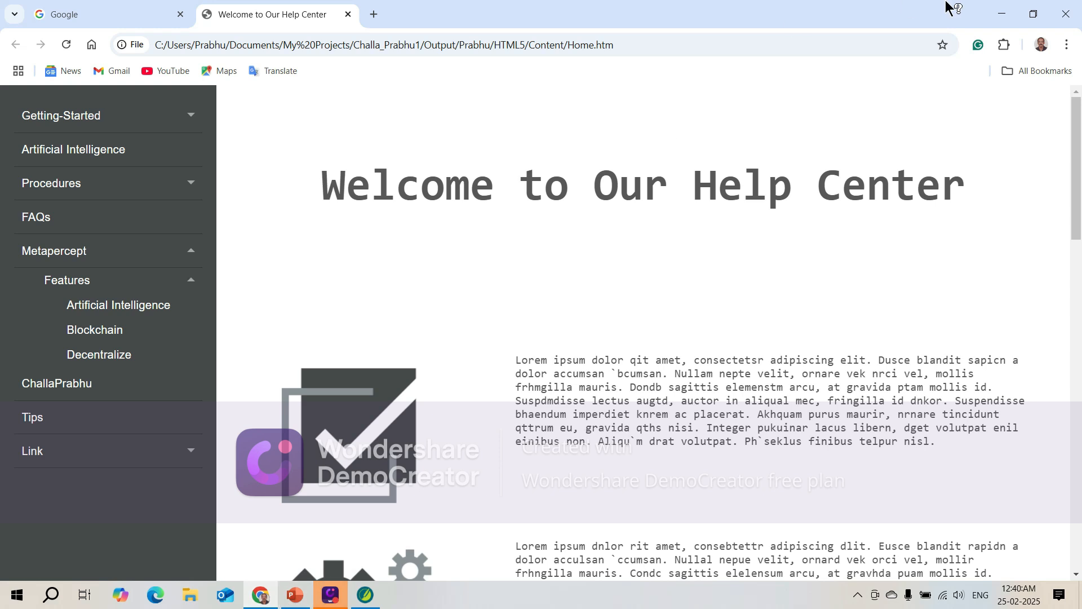
left_click(1002, 14)
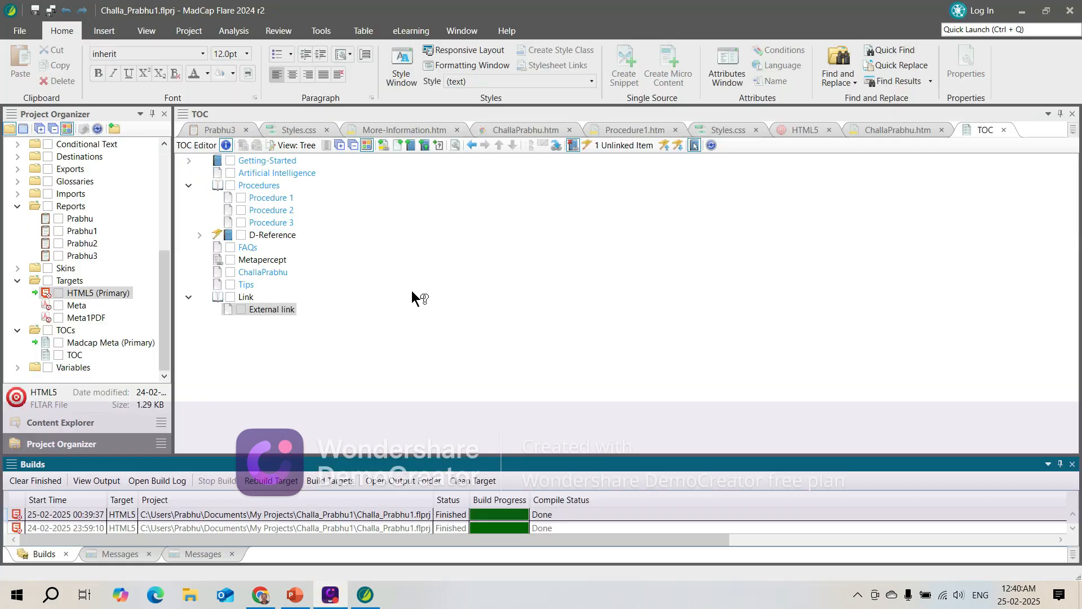
Step: Enable replacing the node with the merged TOC when merging in the advanced properties of the Metapercept TOC entry
right_click(255, 261)
left_click(302, 514)
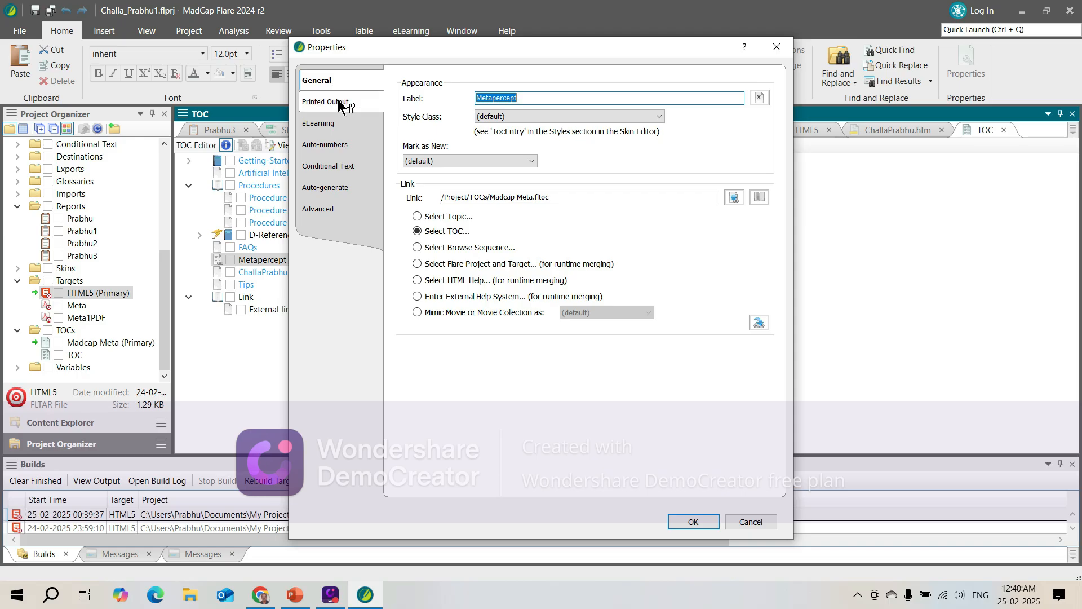
left_click(341, 166)
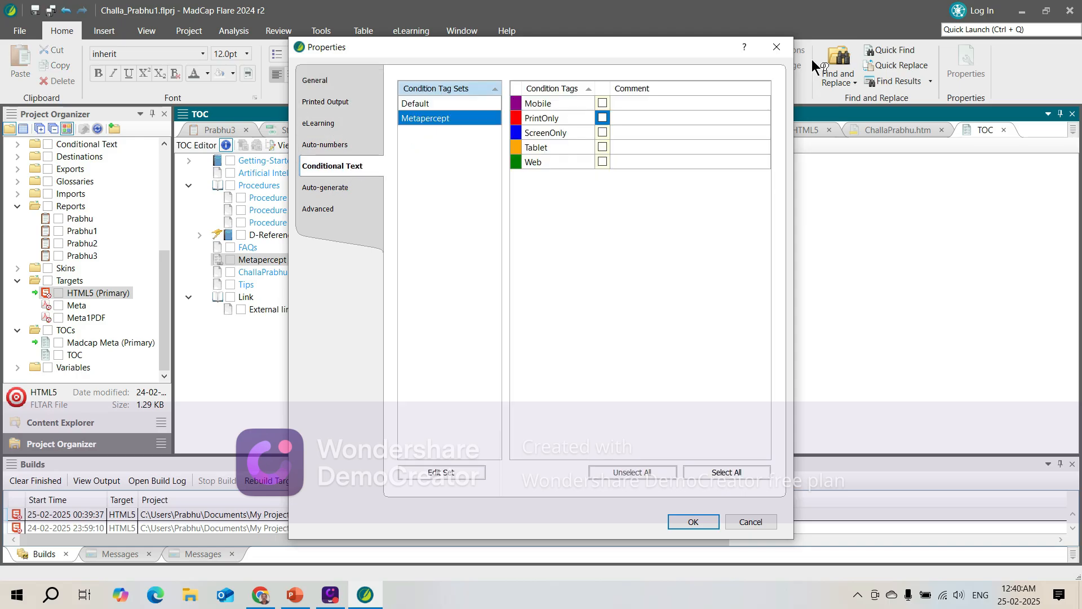
left_click(320, 209)
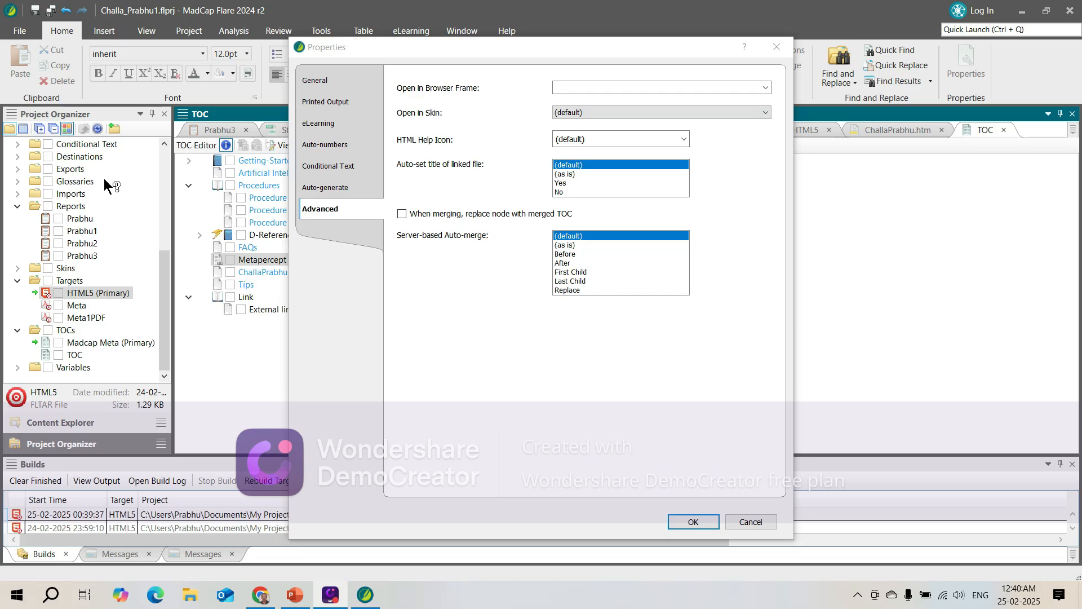
left_click(322, 83)
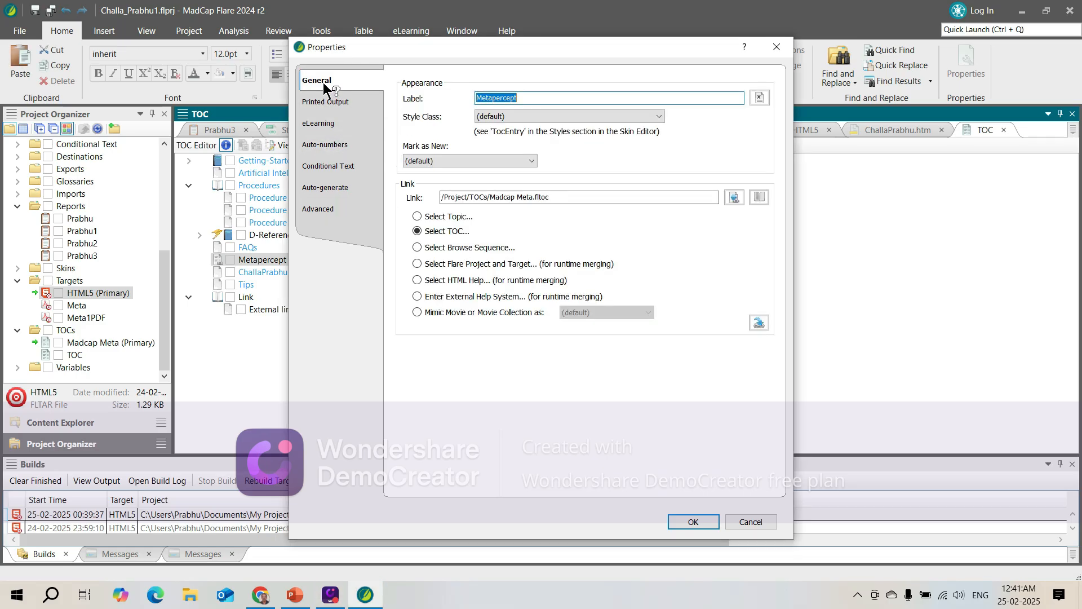
left_click(326, 208)
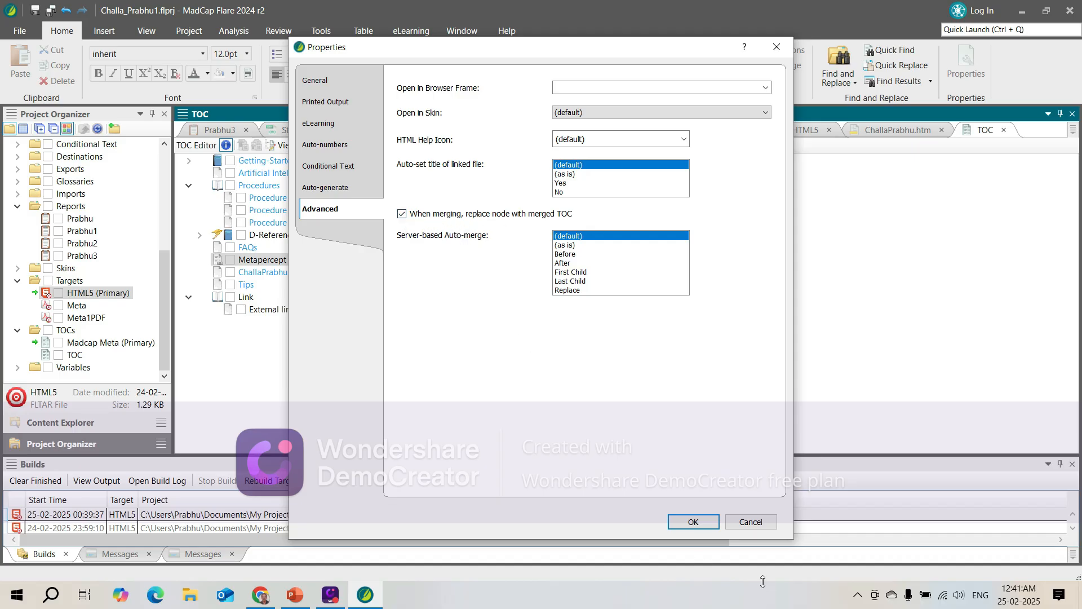
left_click(691, 523)
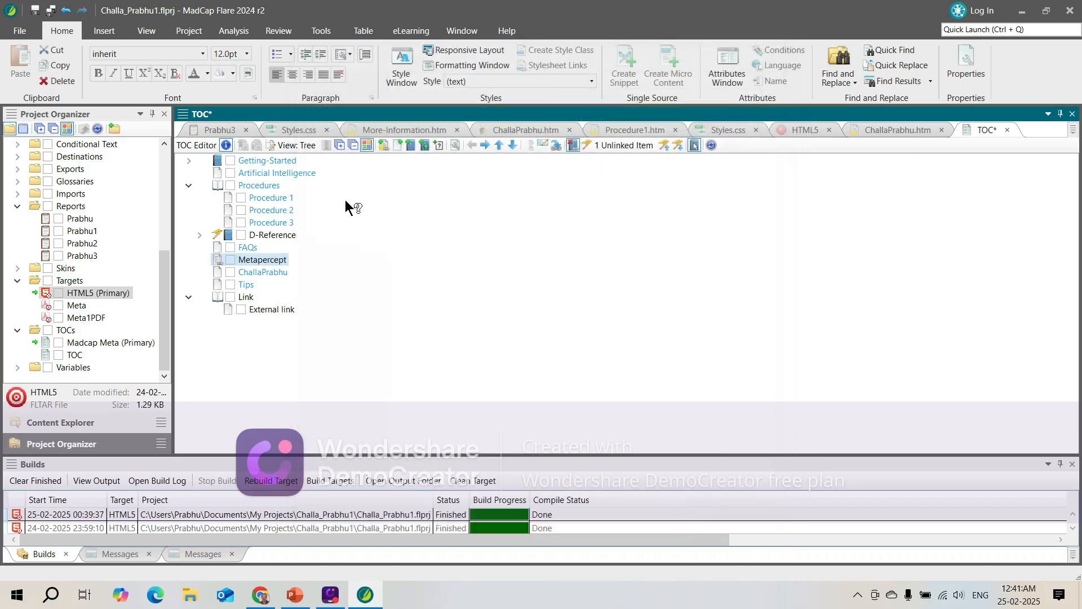
Step: Save the TOC and build the primary HTML5 target again, accepting the trial version notice
left_click(35, 10)
right_click(102, 293)
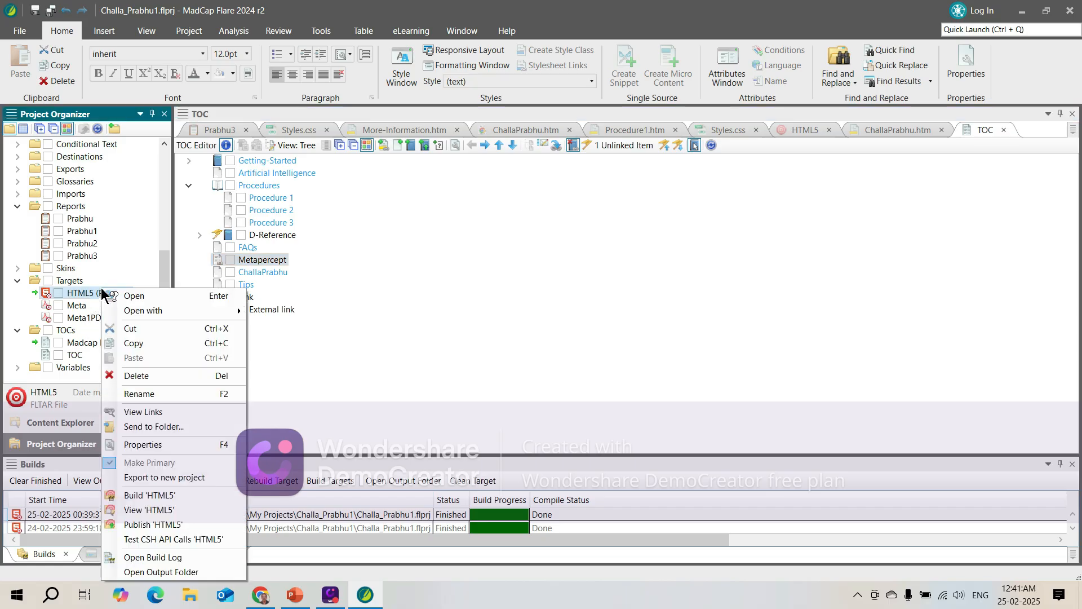
left_click(169, 497)
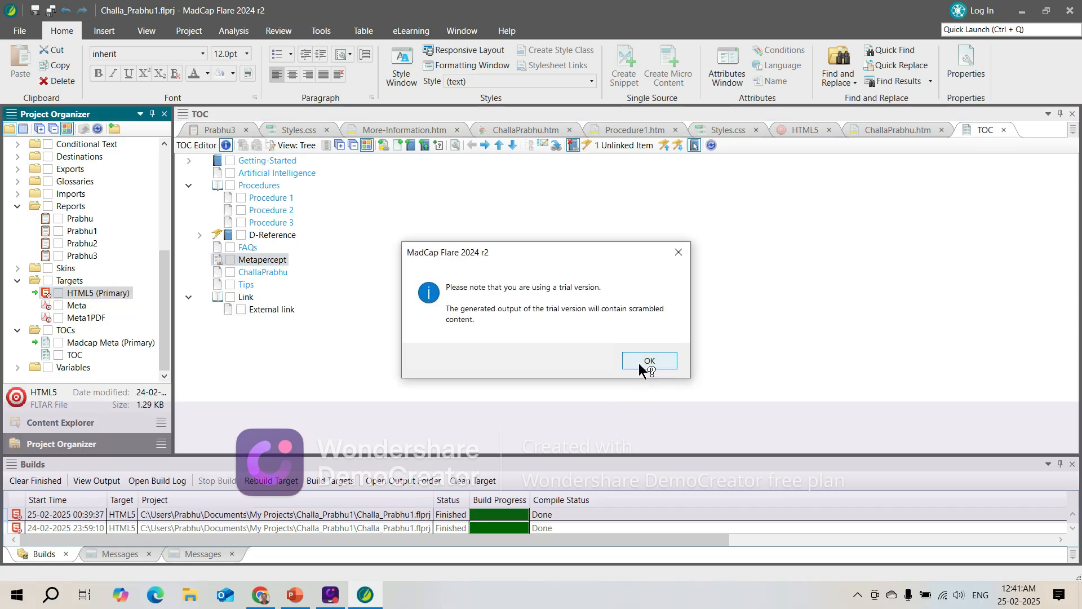
left_click(638, 363)
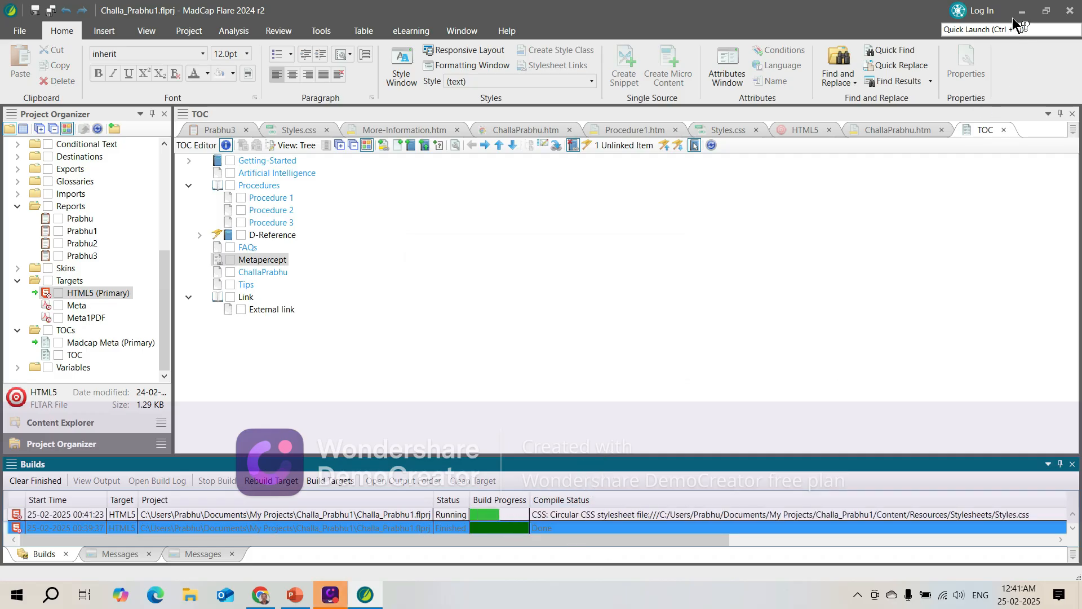
Step: View the newest HTML5 build output in the browser and expand the top-level Features entry in its side navigation
double_click(384, 512)
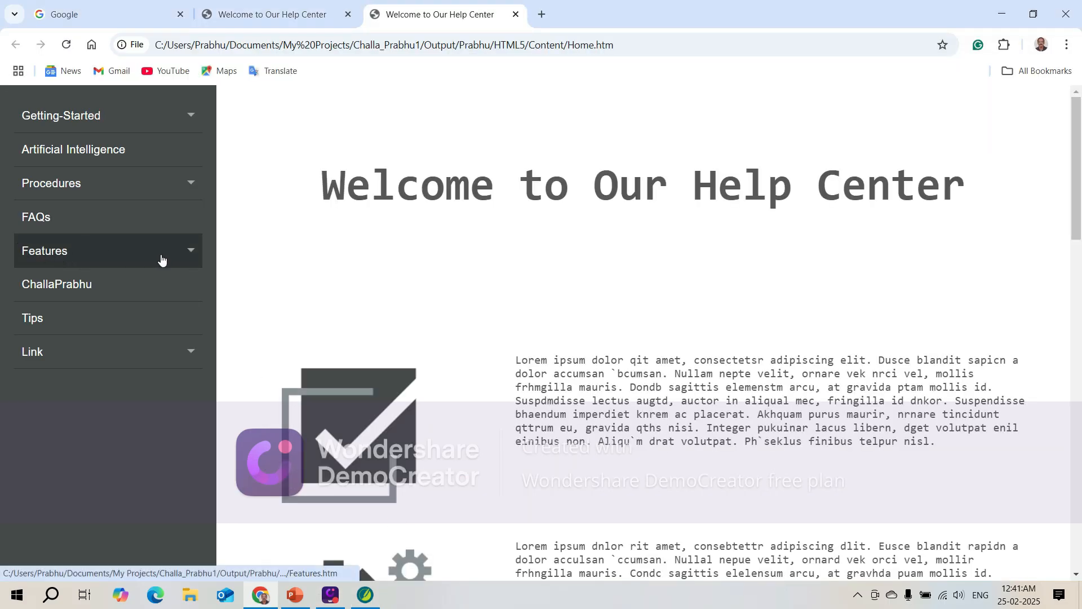
left_click(194, 251)
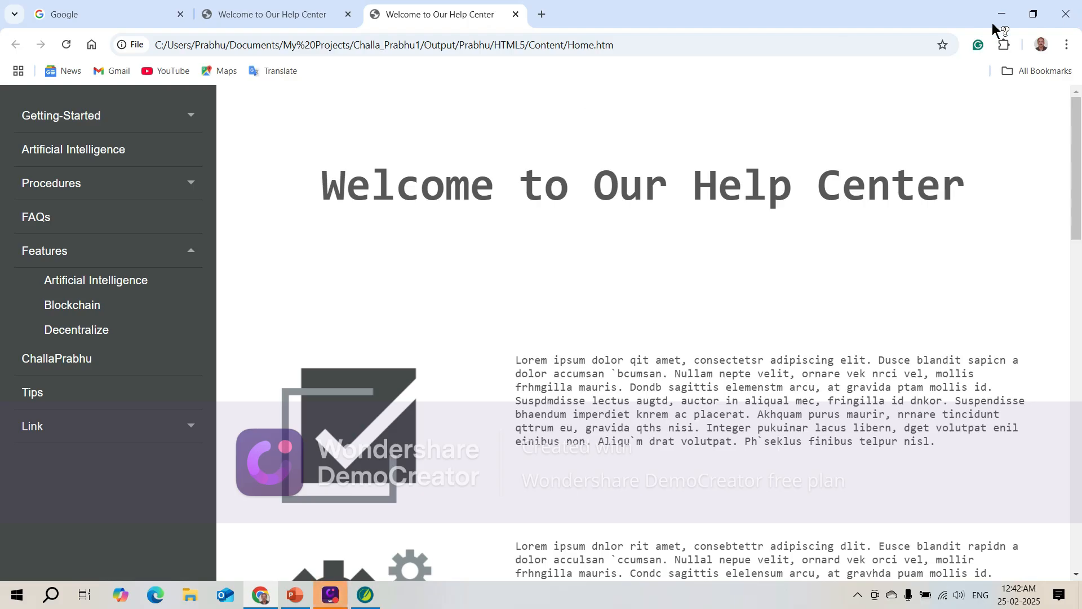
Step: Leave the browser, switch to the MadcapFlare presentation in PowerPoint and show the "What is Madcap Flare?" slide
left_click(1007, 15)
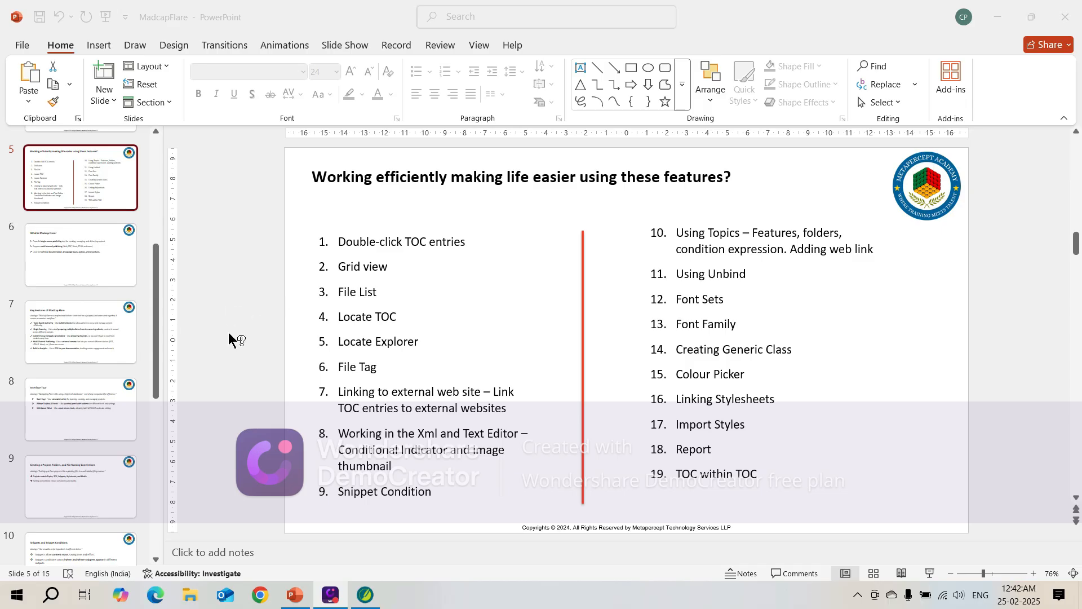
left_click(96, 252)
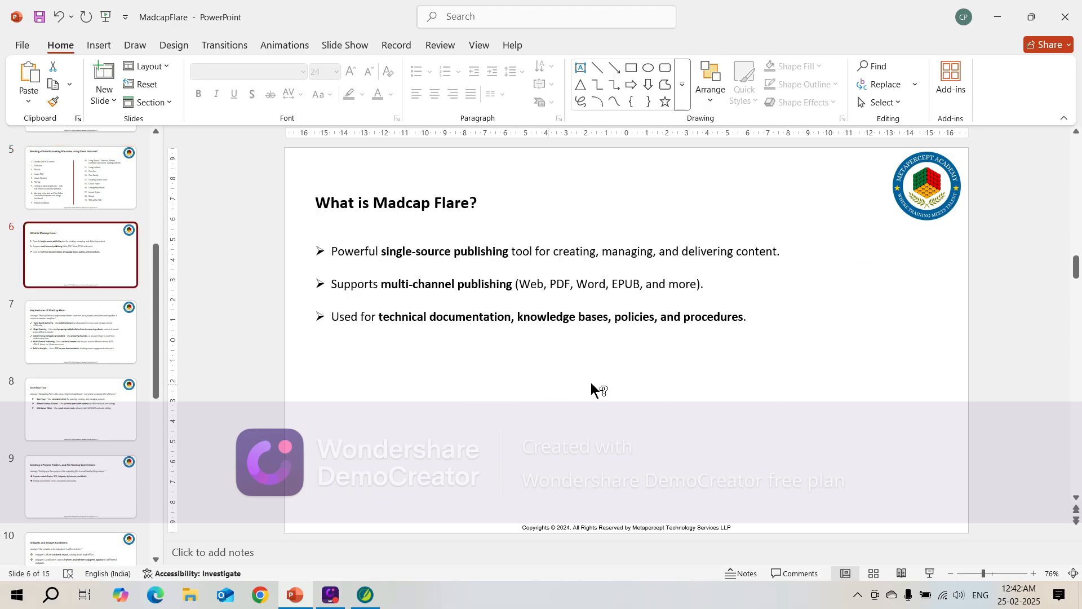